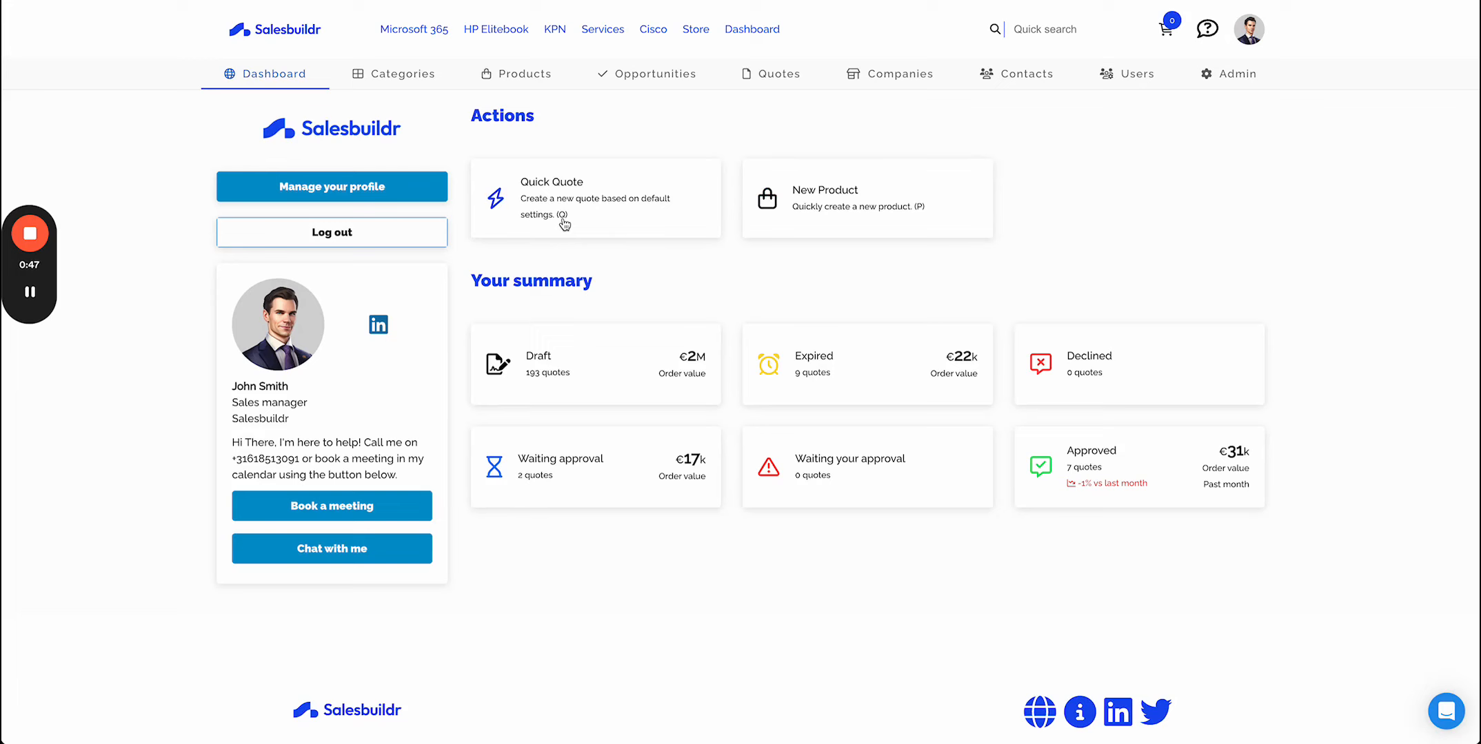
# - Start a quick quote and choose the 01 Standard Quote English template
pyautogui.click(564, 222)
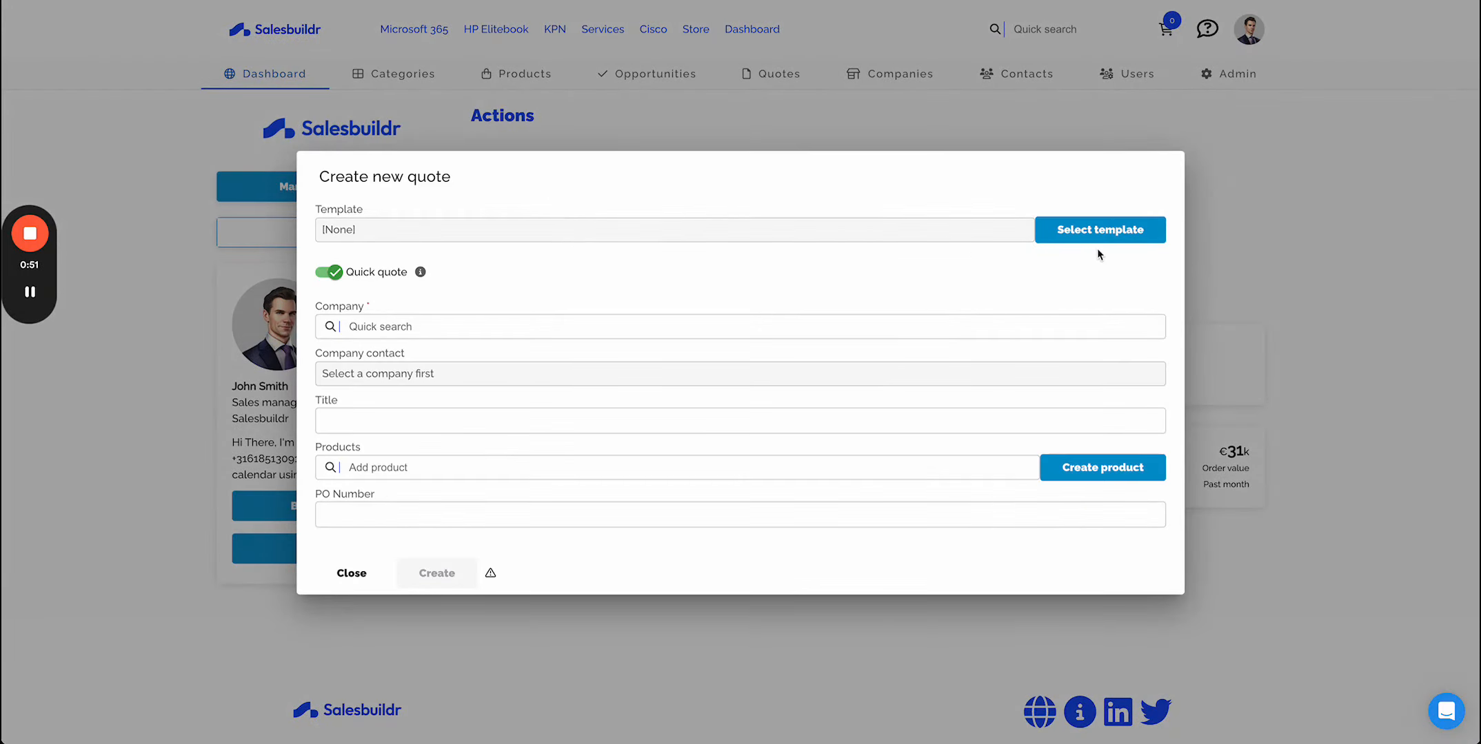
pyautogui.click(1087, 228)
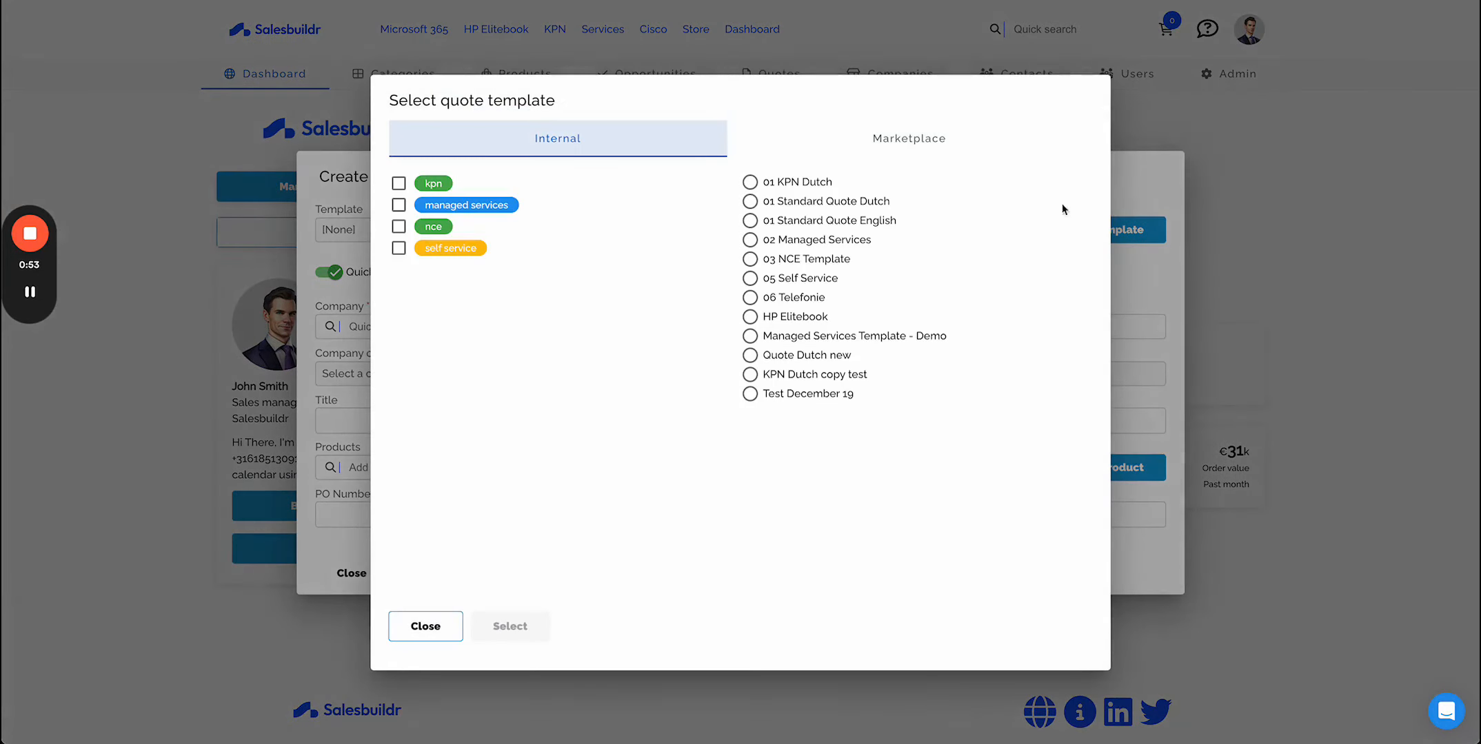
pyautogui.click(750, 220)
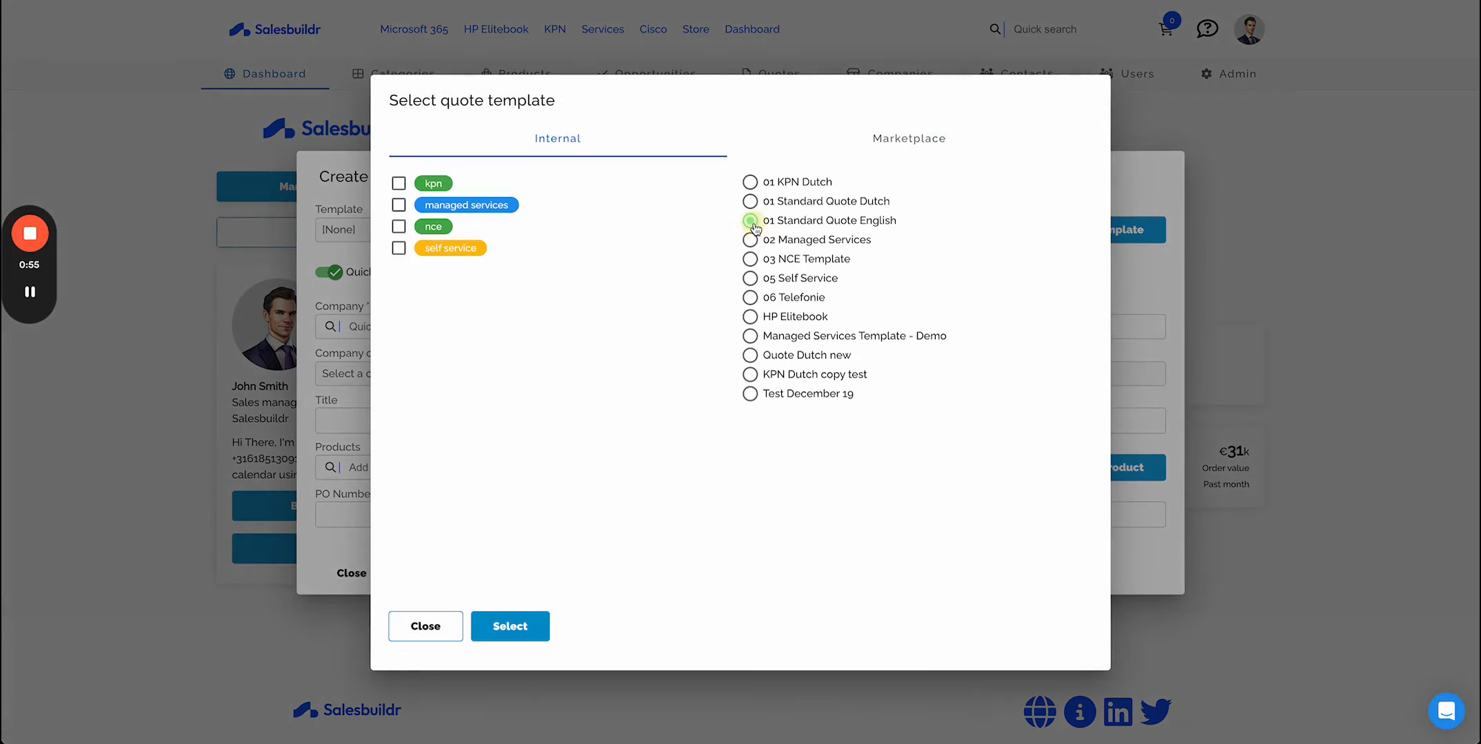
pyautogui.click(534, 631)
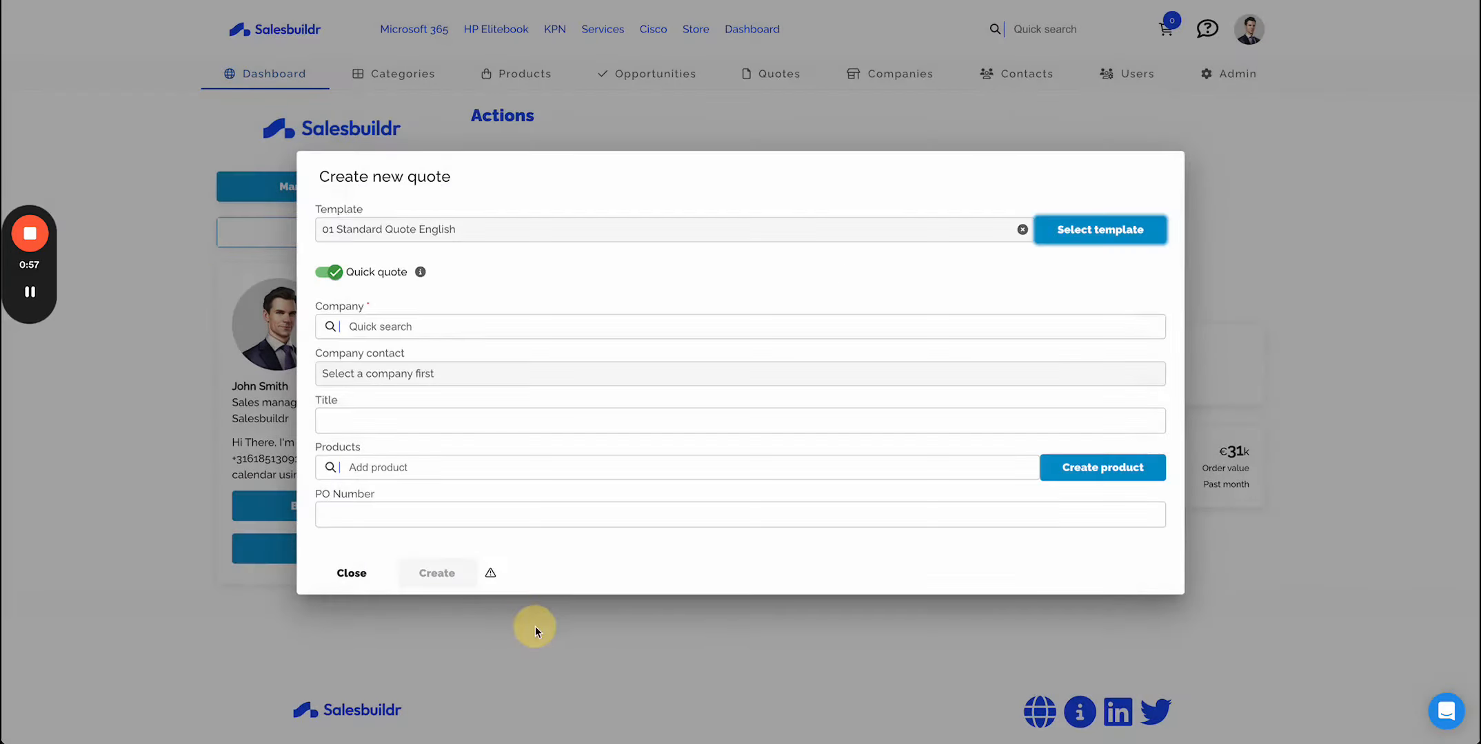
# - Set the quote's company to Demo customer and create the quote
pyautogui.click(382, 331)
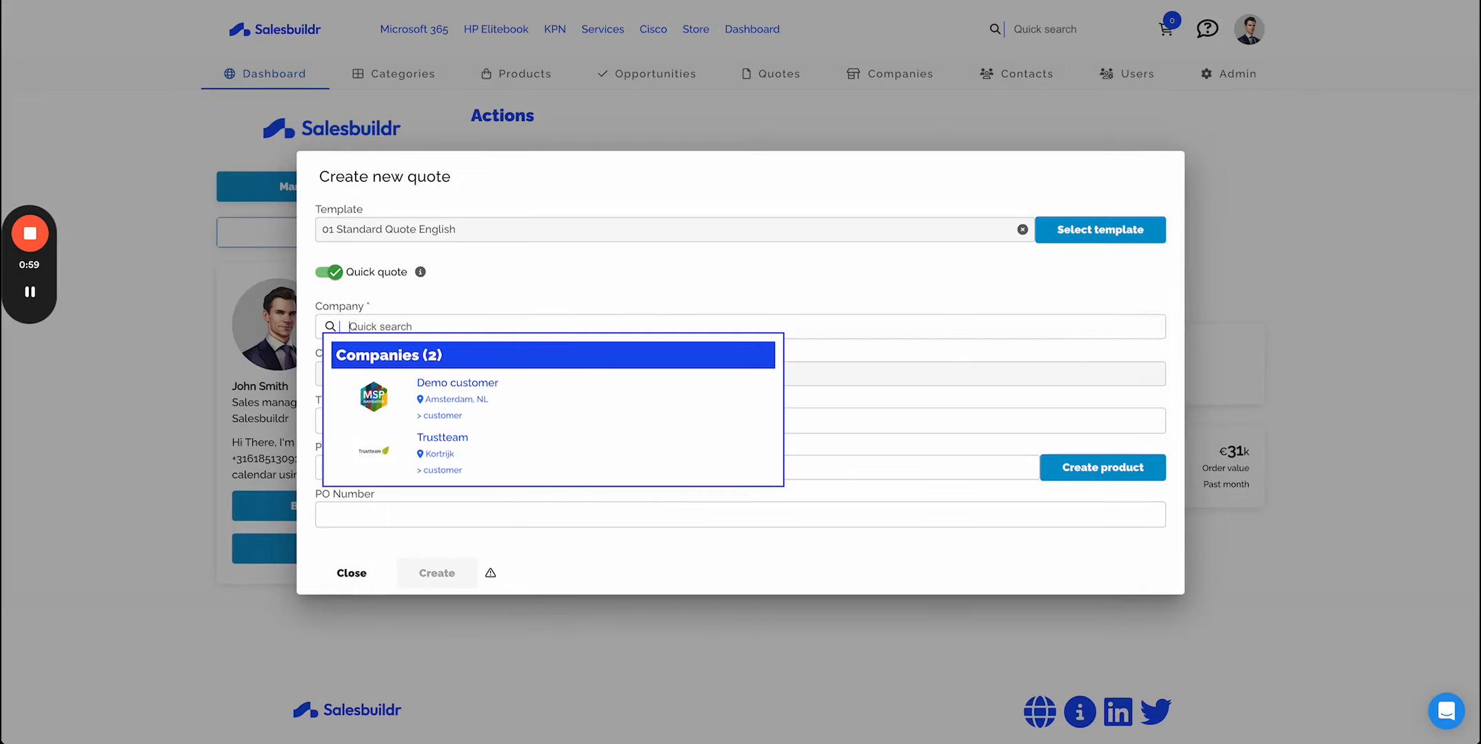
pyautogui.click(509, 407)
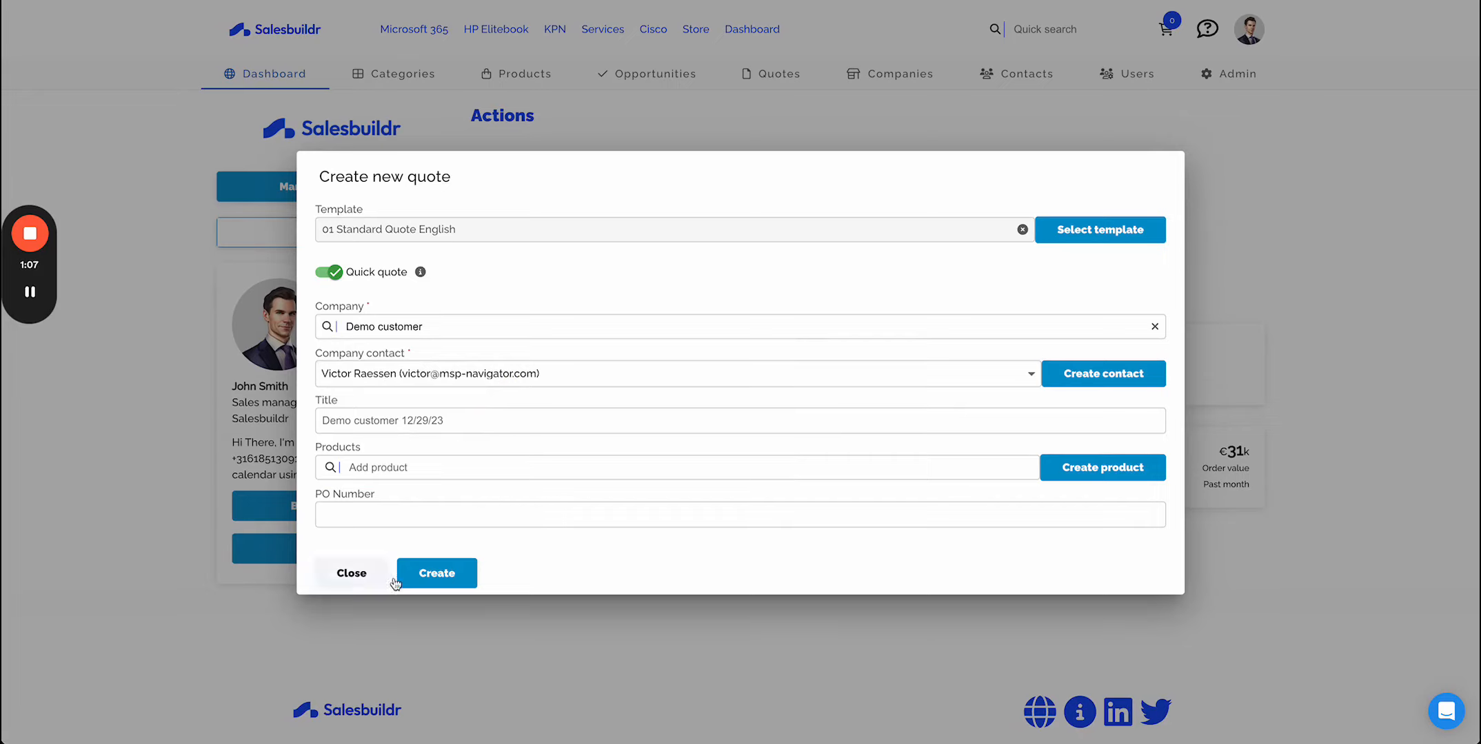
pyautogui.click(463, 583)
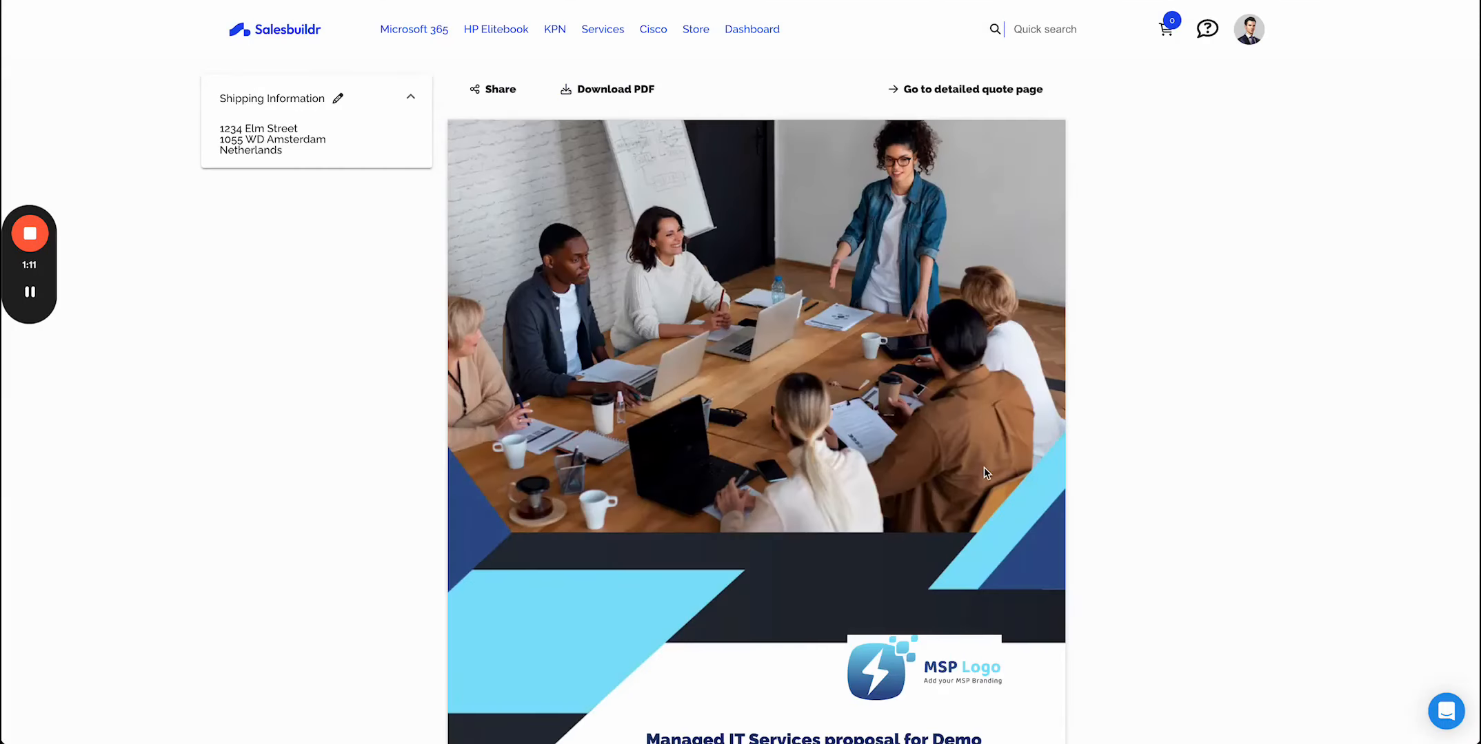
# - Scroll through the generated quote preview to review its pages
pyautogui.scroll(-15, 983, 459)
pyautogui.scroll(-10, 984, 458)
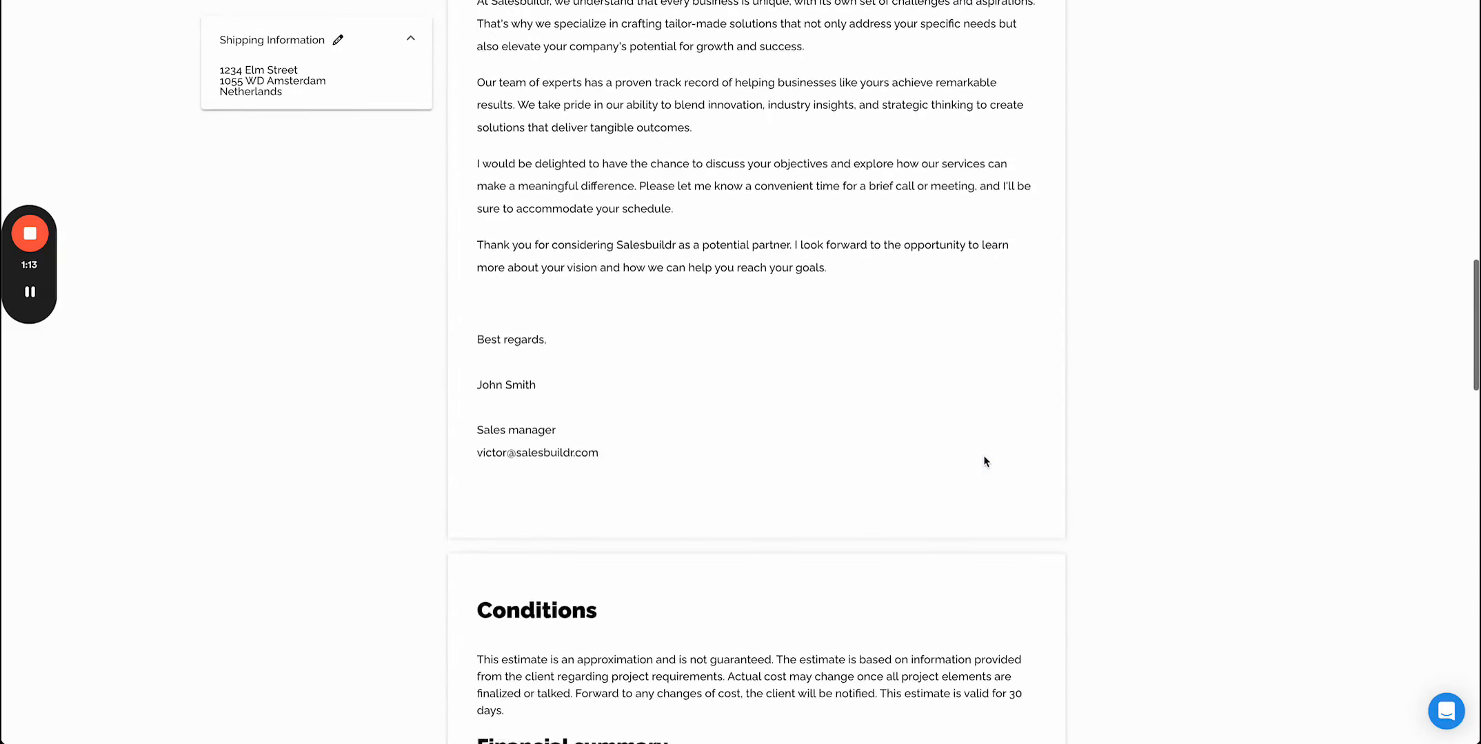
pyautogui.scroll(20, 983, 459)
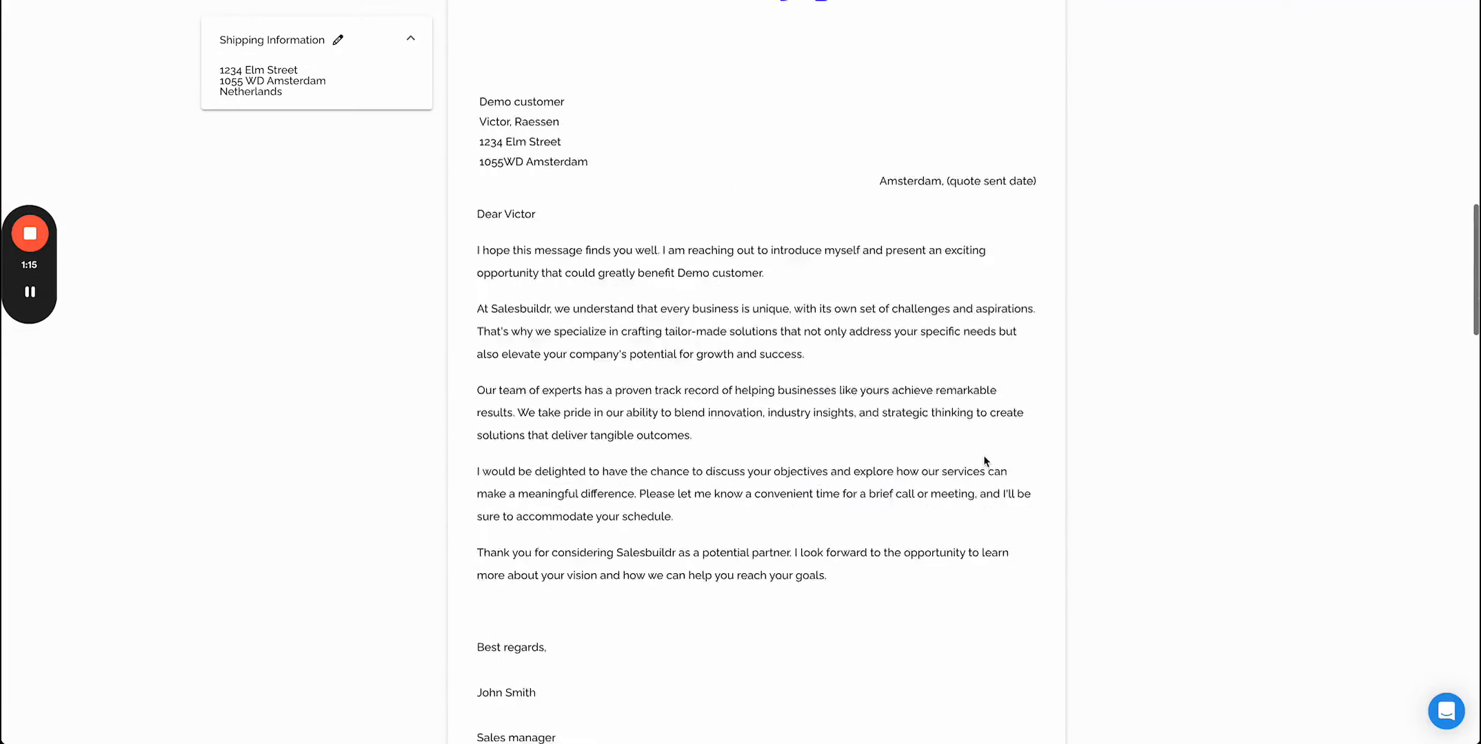
pyautogui.scroll(-4, 984, 365)
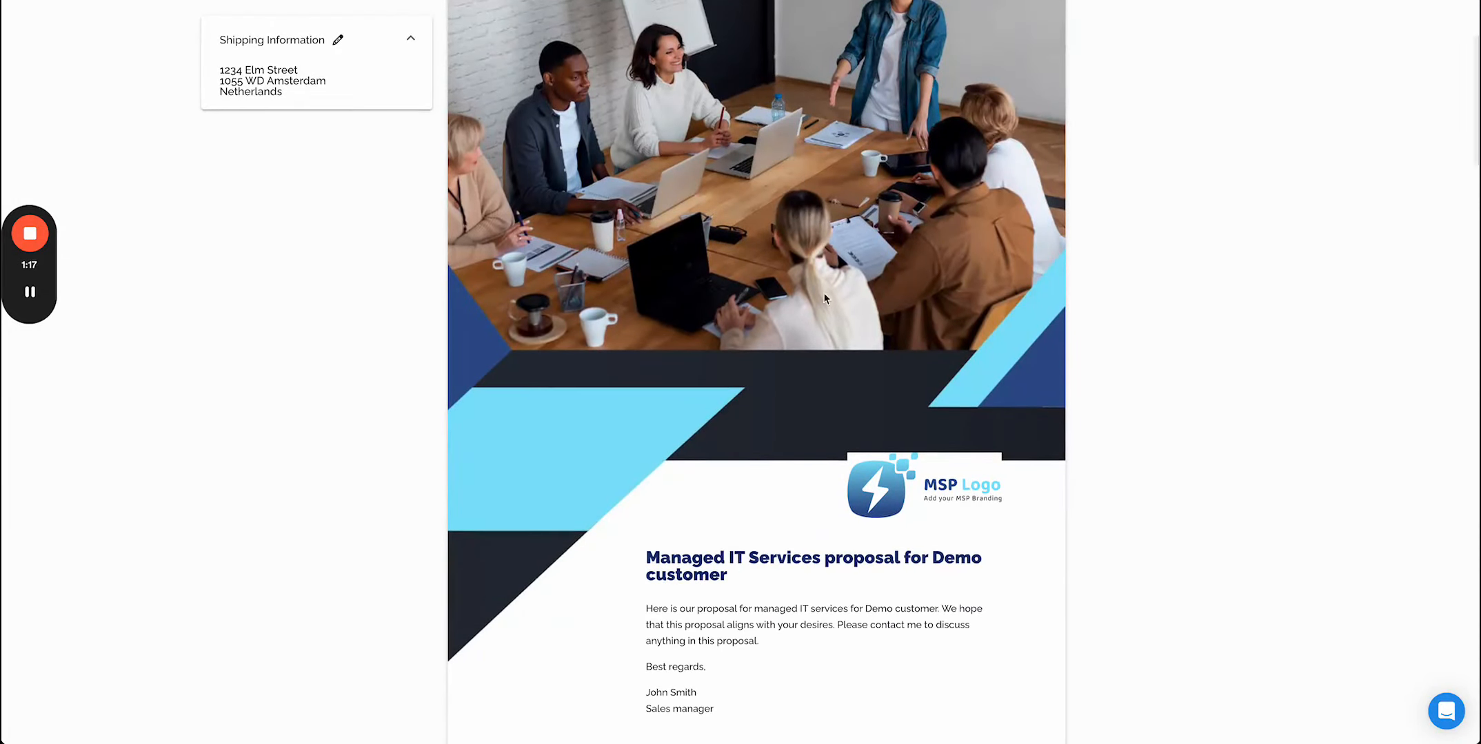
pyautogui.scroll(-10, 797, 490)
pyautogui.scroll(-3, 797, 489)
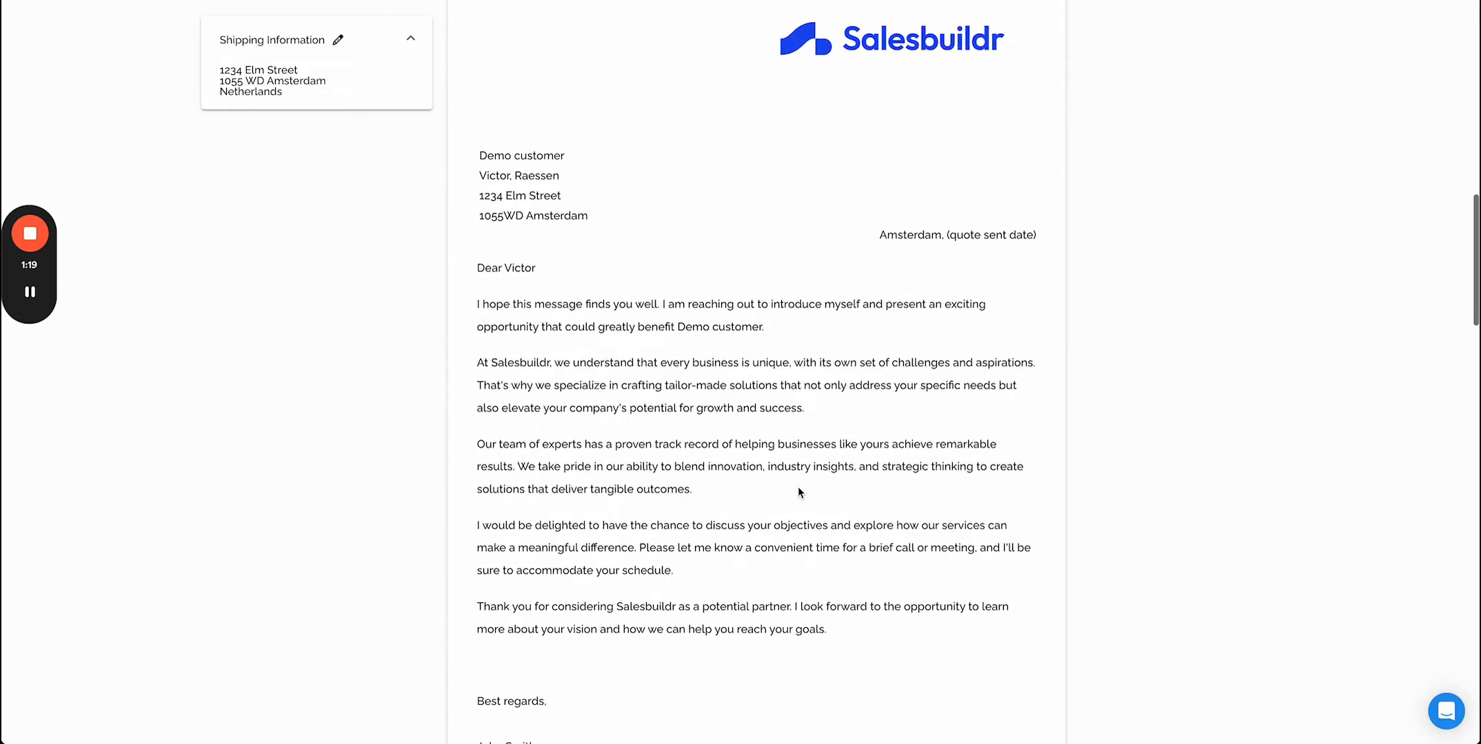
pyautogui.scroll(-14, 797, 487)
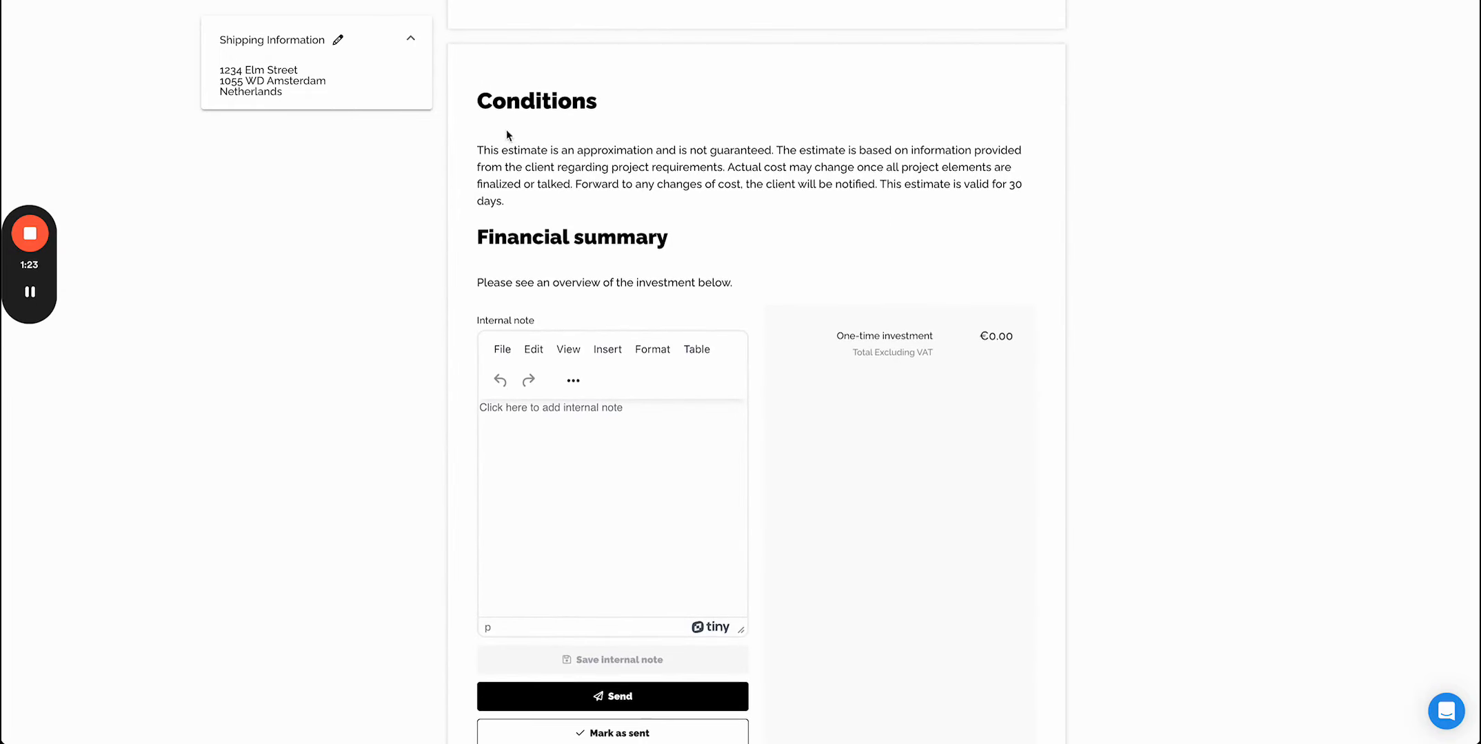
pyautogui.scroll(-8, 961, 437)
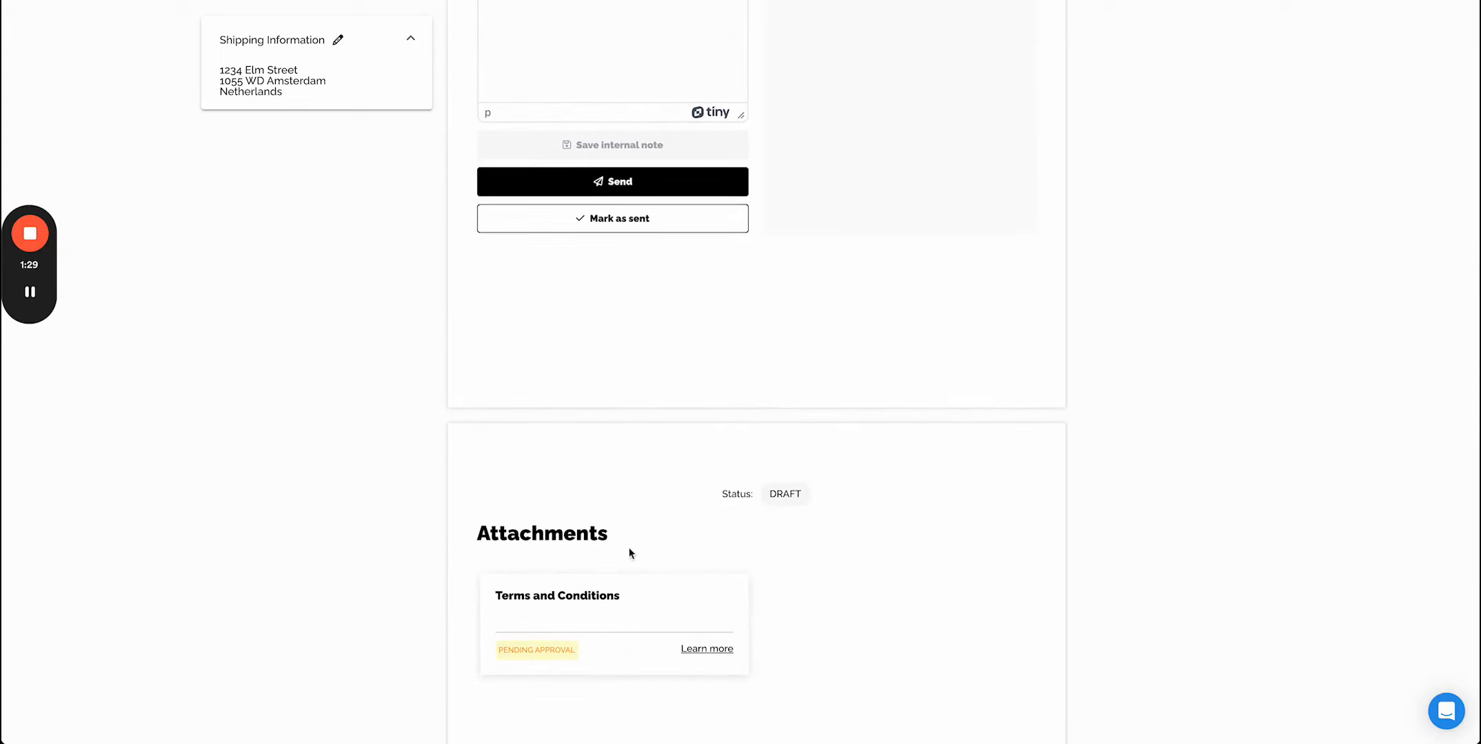
pyautogui.scroll(10, 724, 569)
pyautogui.scroll(10, 724, 566)
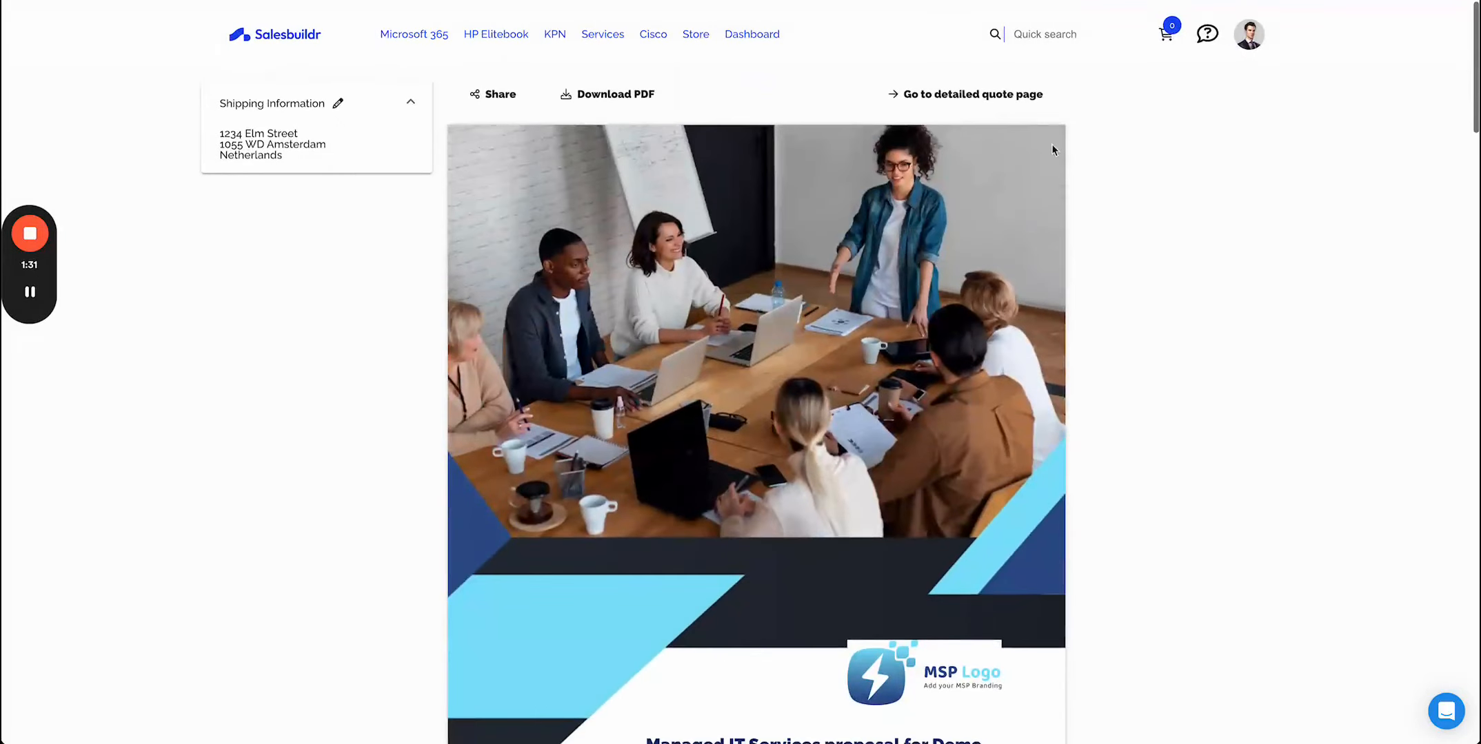
# - Open the detailed quote page and review the quote information and the insertable widgets
pyautogui.click(1020, 92)
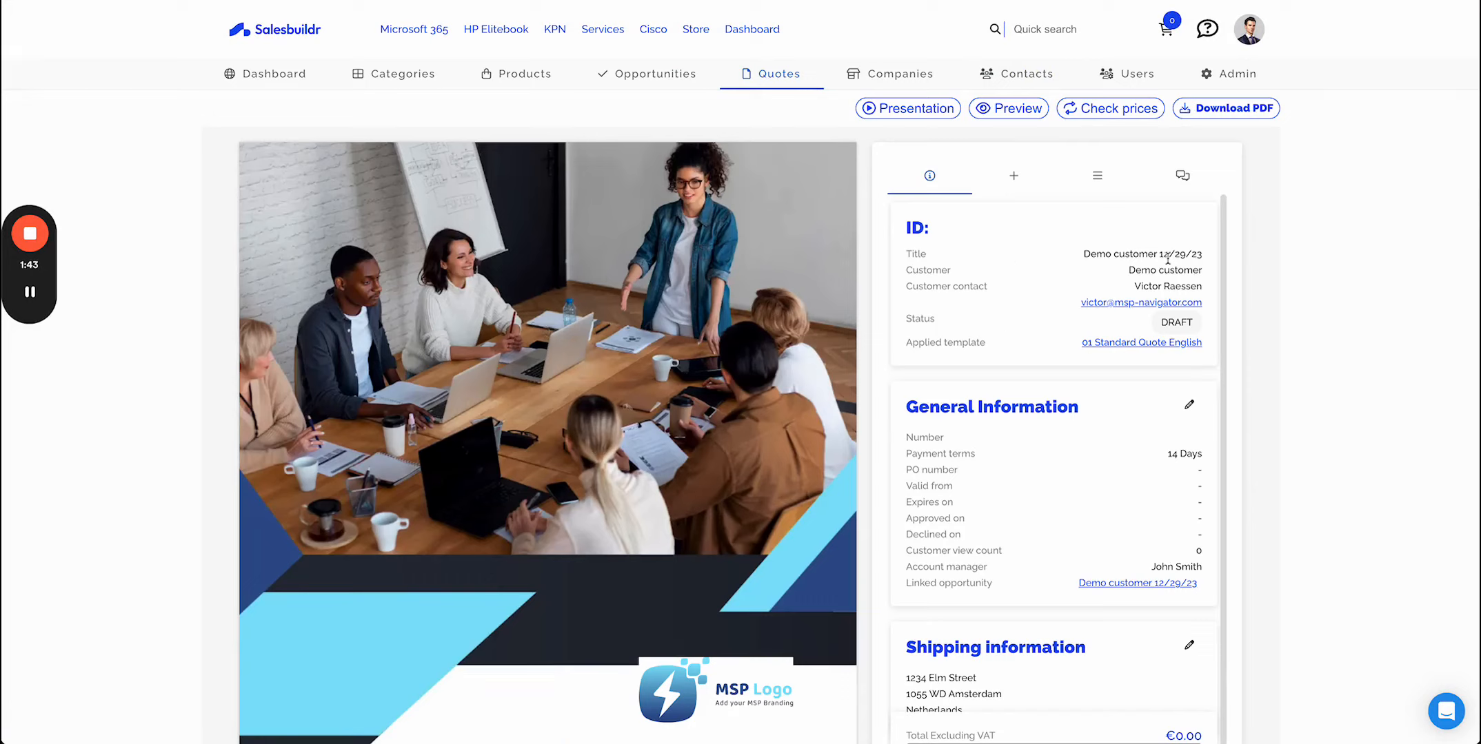
pyautogui.scroll(-1, 1008, 523)
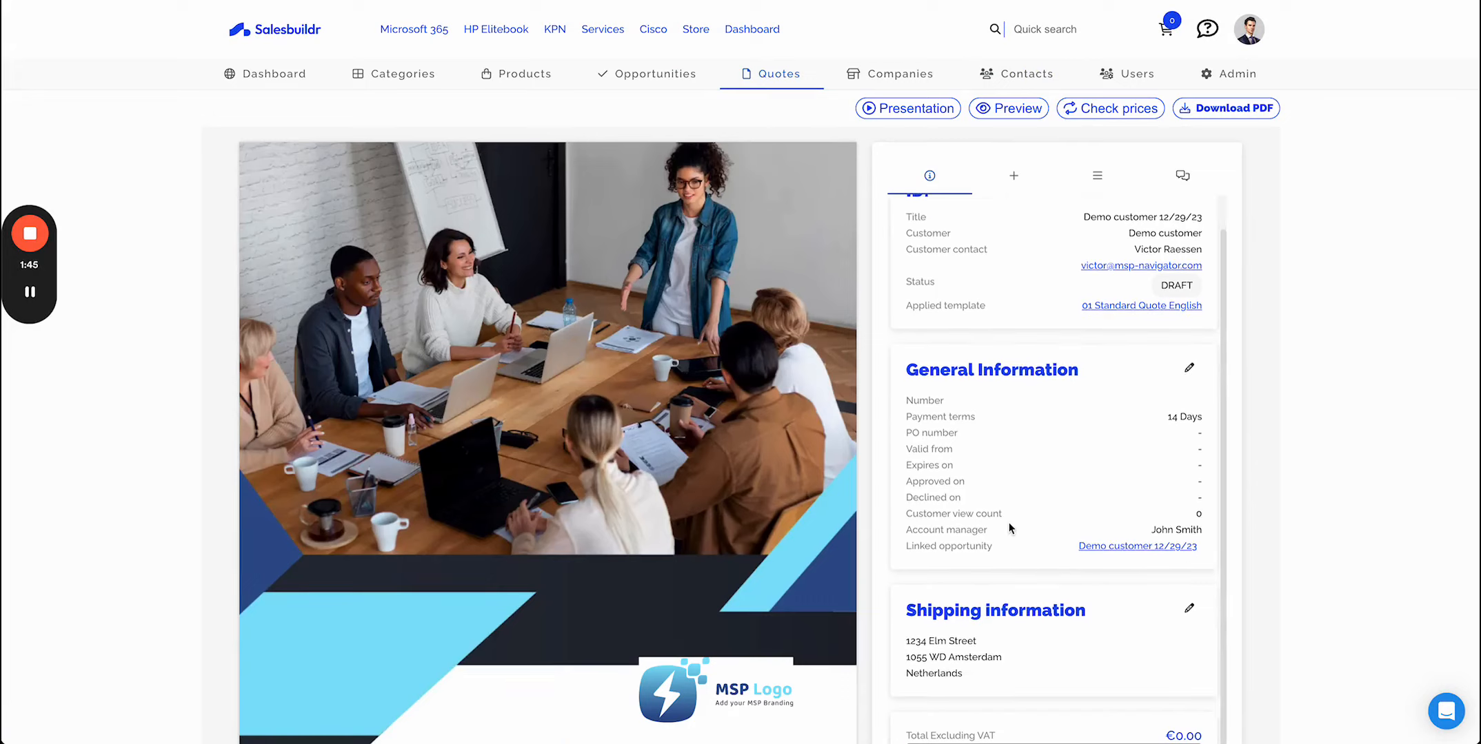
pyautogui.scroll(1, 1047, 442)
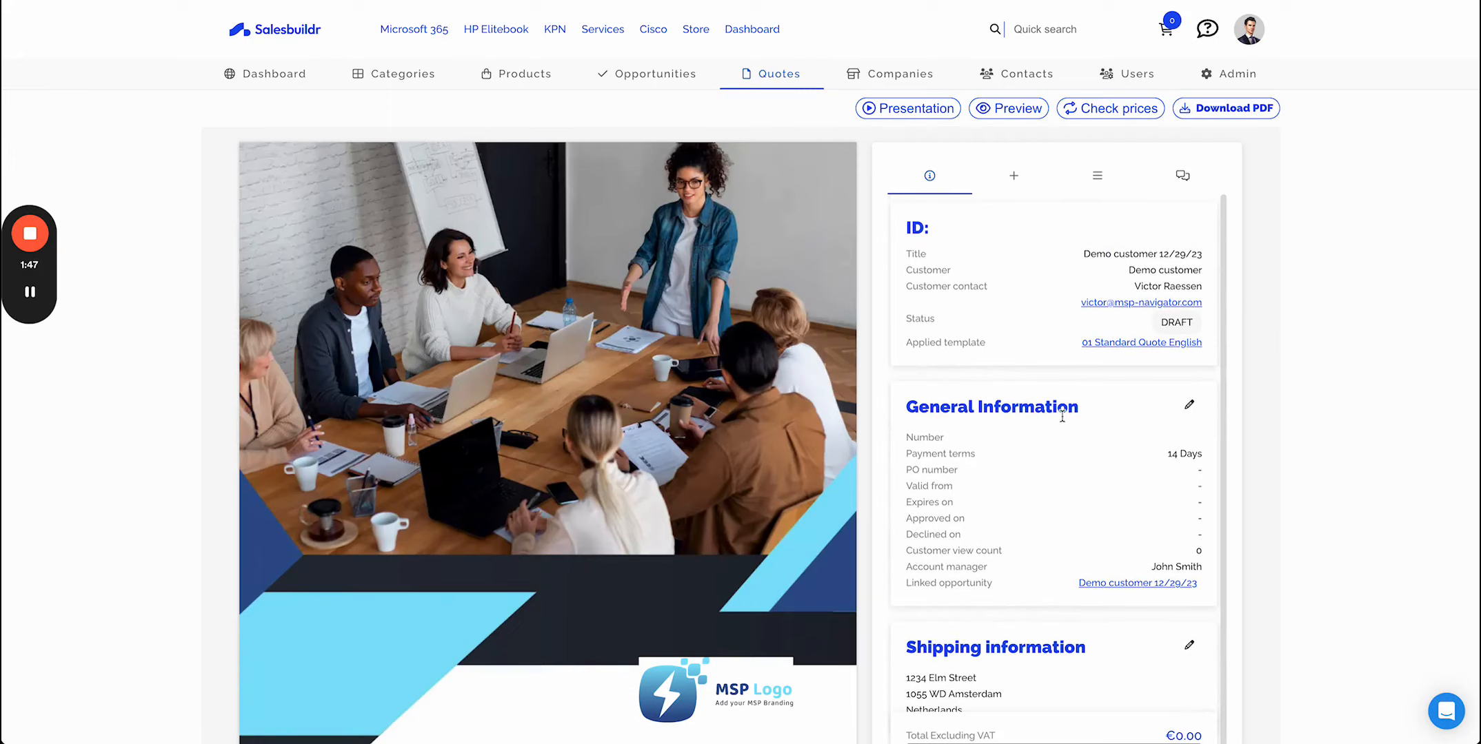
pyautogui.click(1028, 179)
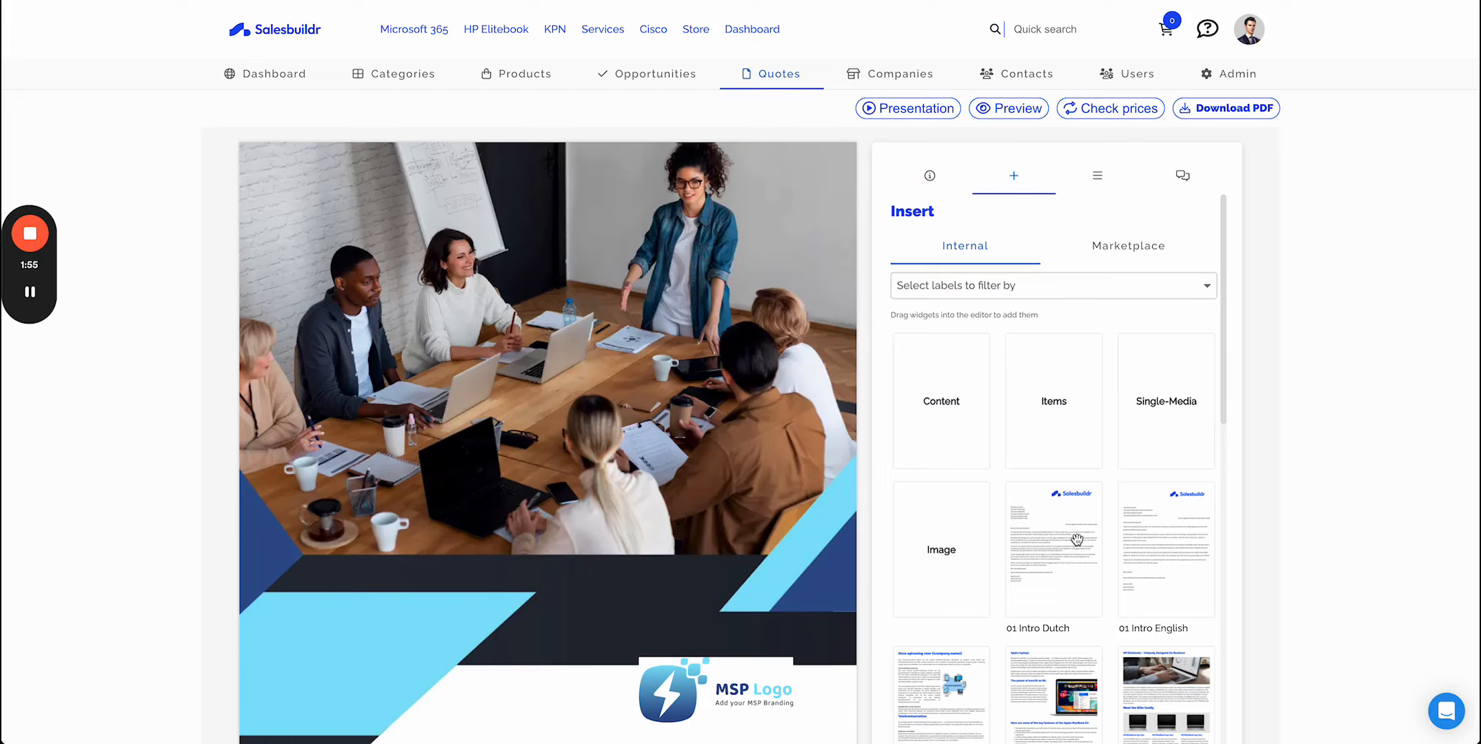
pyautogui.scroll(-3, 1076, 540)
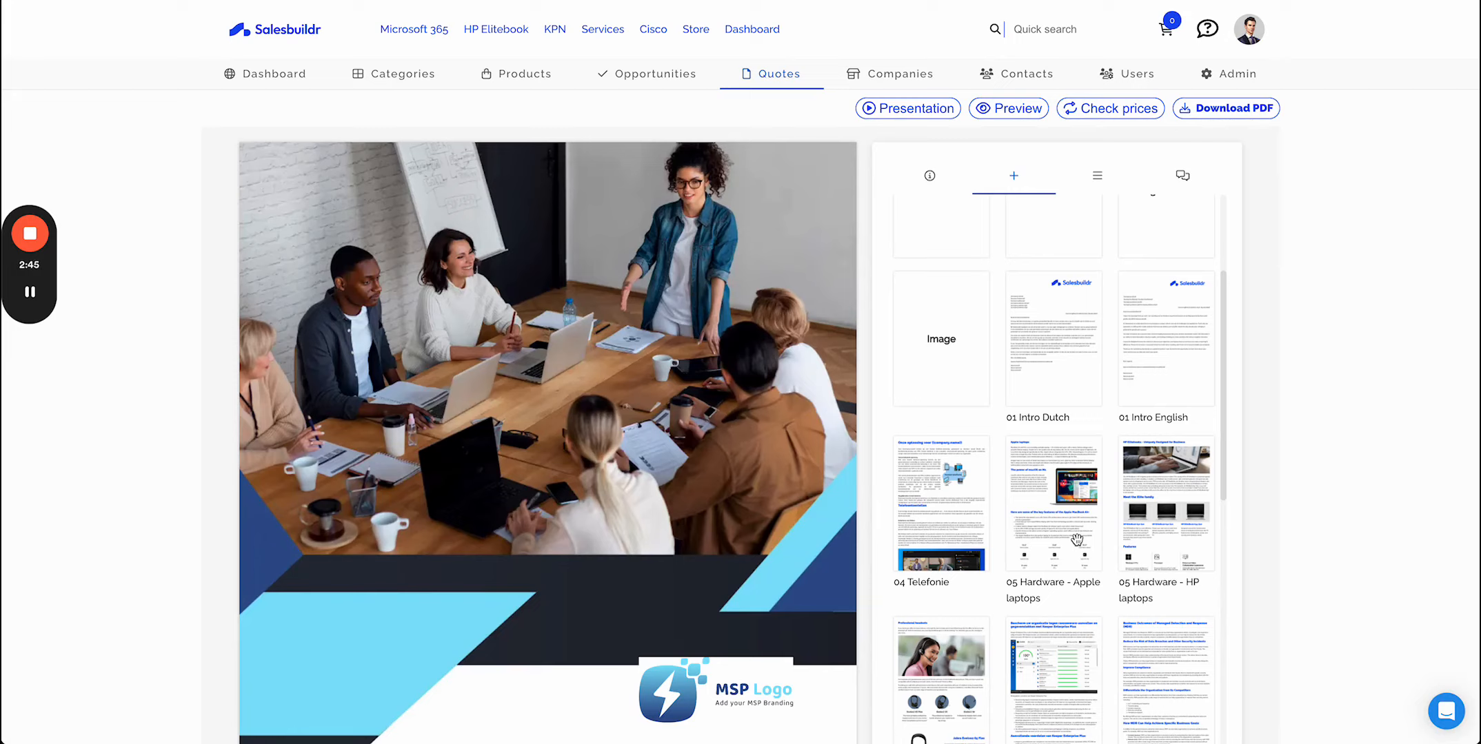
# - Browse the quote's actions and chat panels, returning to the information panel
pyautogui.click(1089, 177)
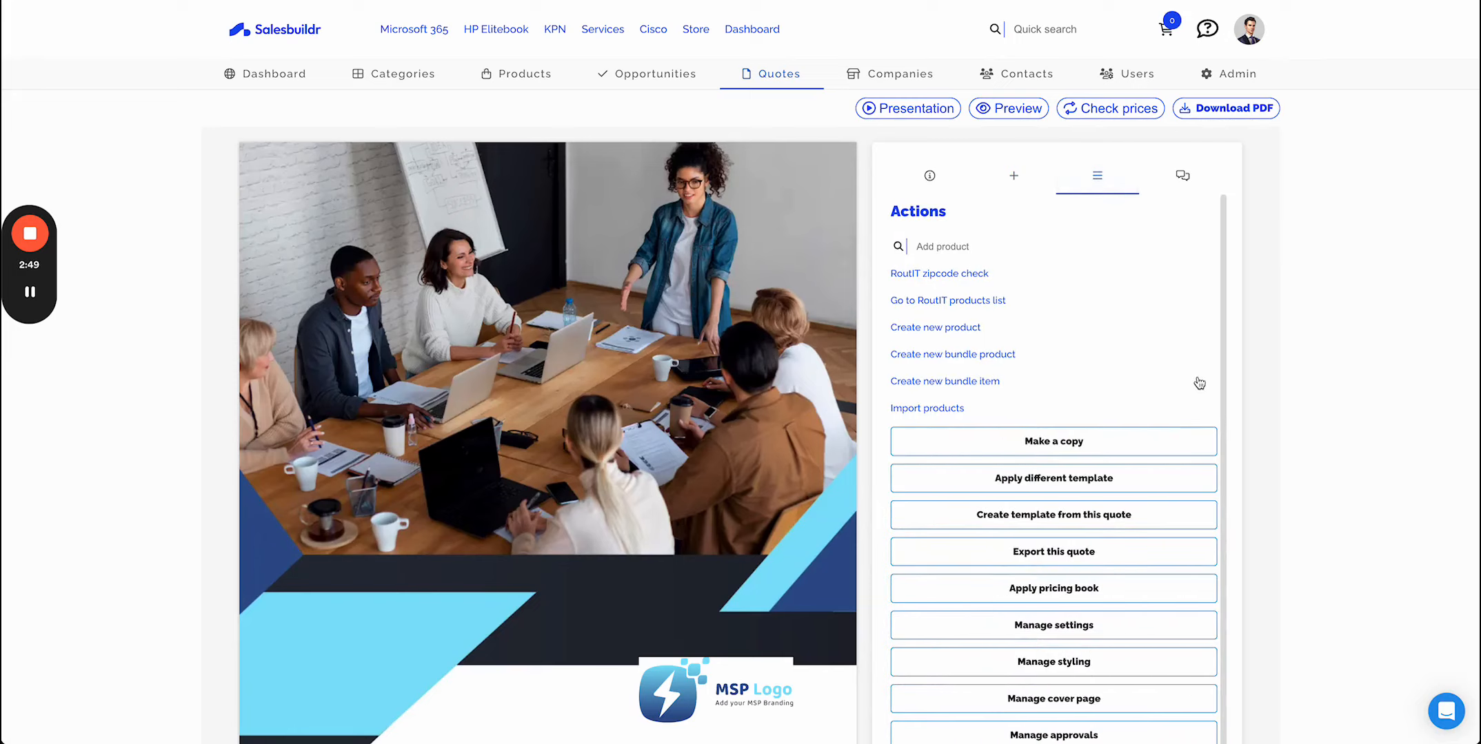
pyautogui.scroll(-1, 1200, 384)
pyautogui.scroll(1, 1199, 384)
pyautogui.scroll(-3, 1332, 423)
pyautogui.scroll(3, 1332, 423)
pyautogui.click(1182, 178)
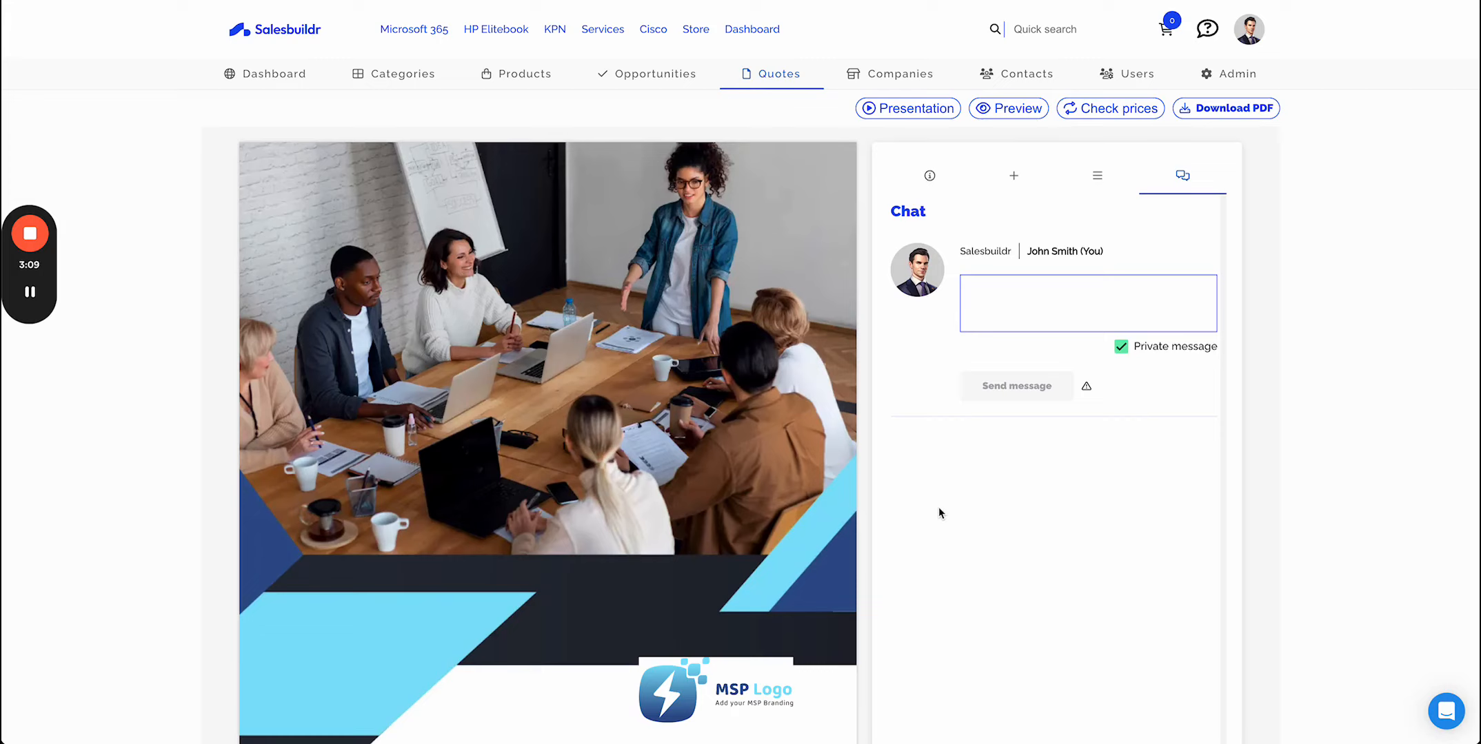
pyautogui.click(1121, 348)
pyautogui.click(1122, 348)
pyautogui.click(941, 179)
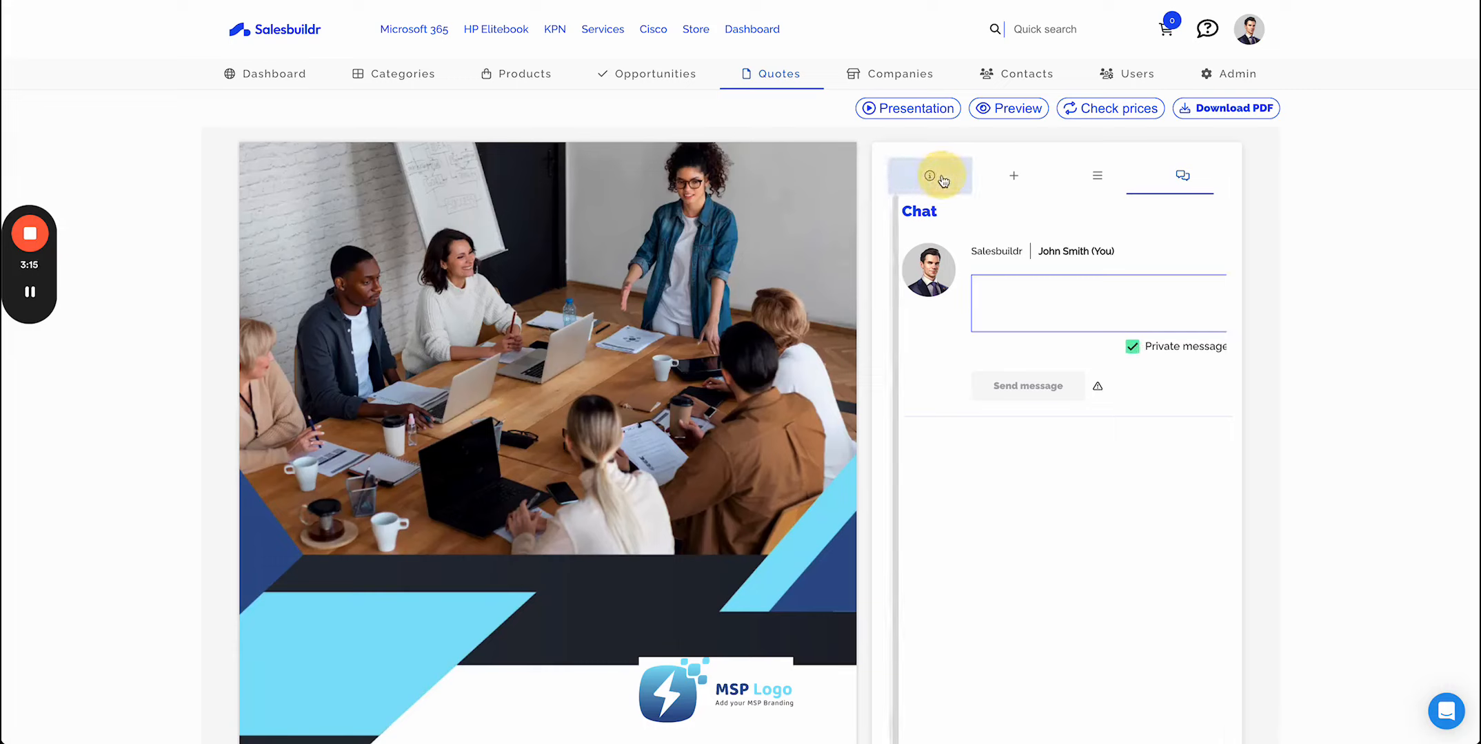
# - Search products for probook and add the HP ProBook 440 G9 Notebook - 14" - Intel - 8 GB RAM - 256 GB SSD
pyautogui.scroll(-6, 737, 452)
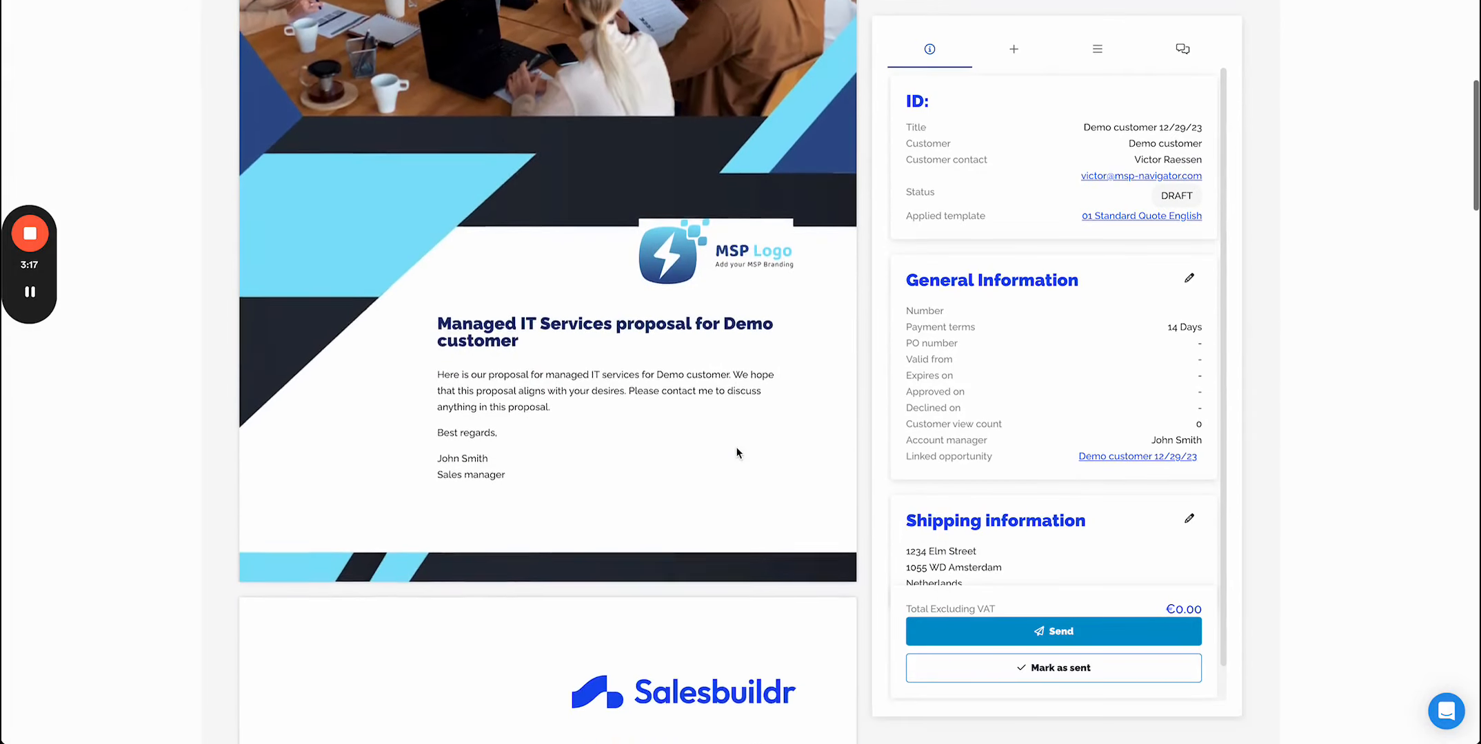
pyautogui.scroll(-10, 737, 453)
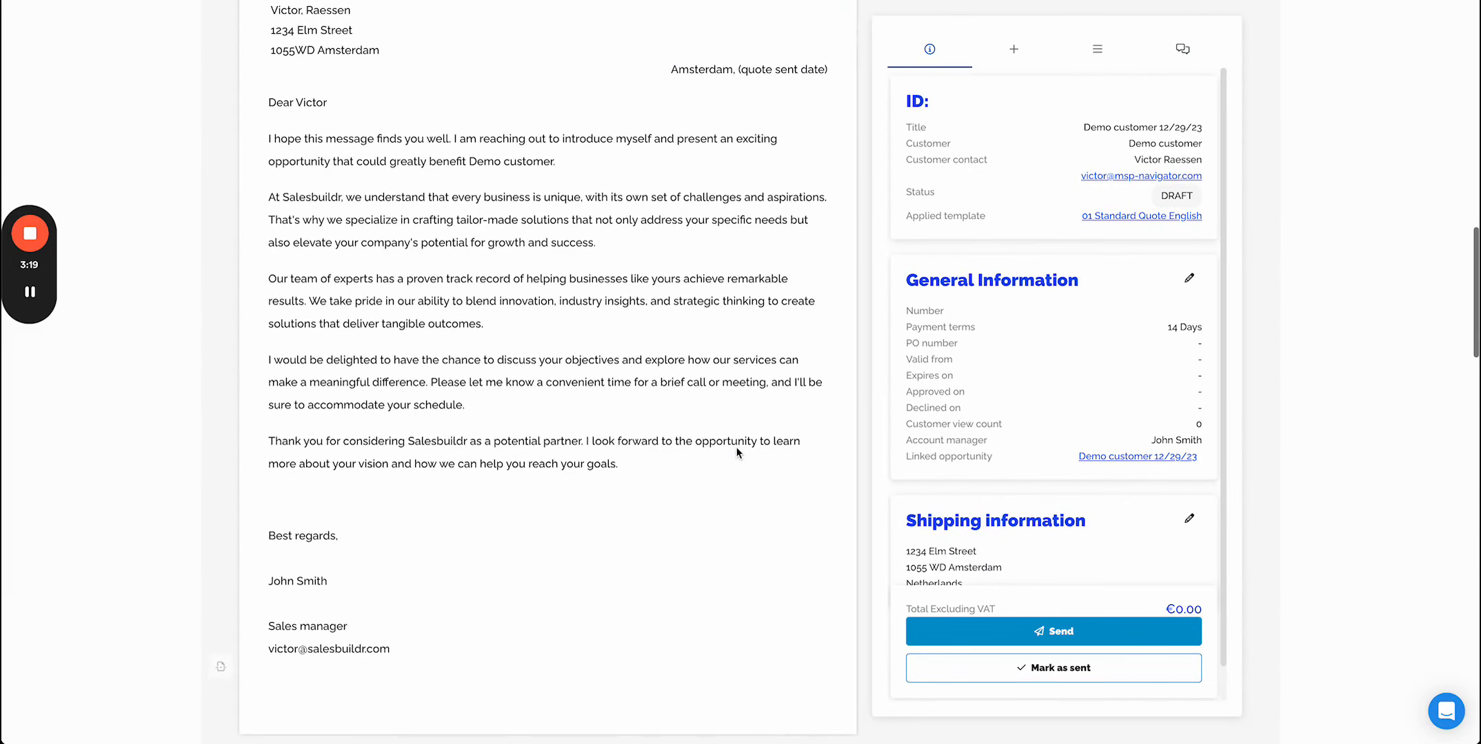
pyautogui.scroll(-4, 736, 453)
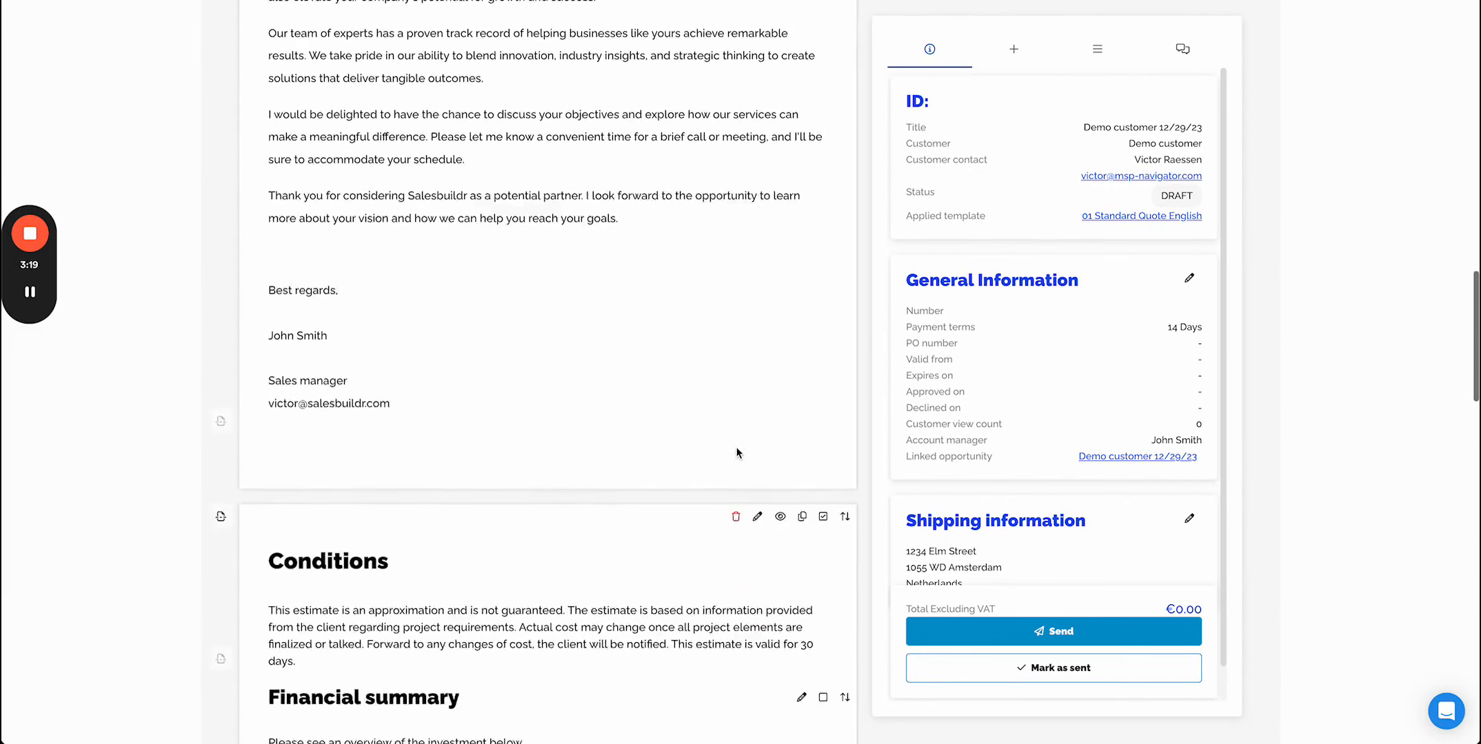
pyautogui.click(1102, 48)
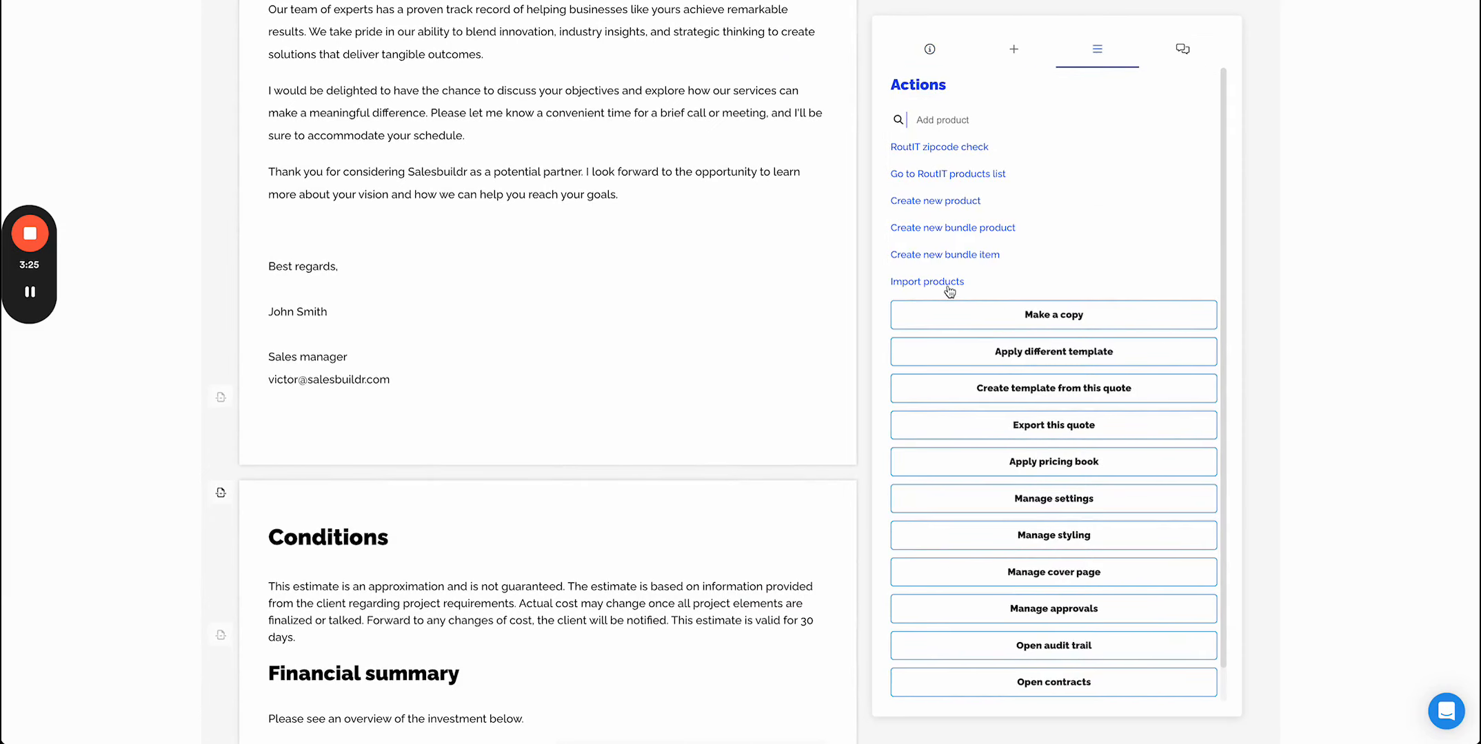
pyautogui.click(928, 120)
pyautogui.write('probook')
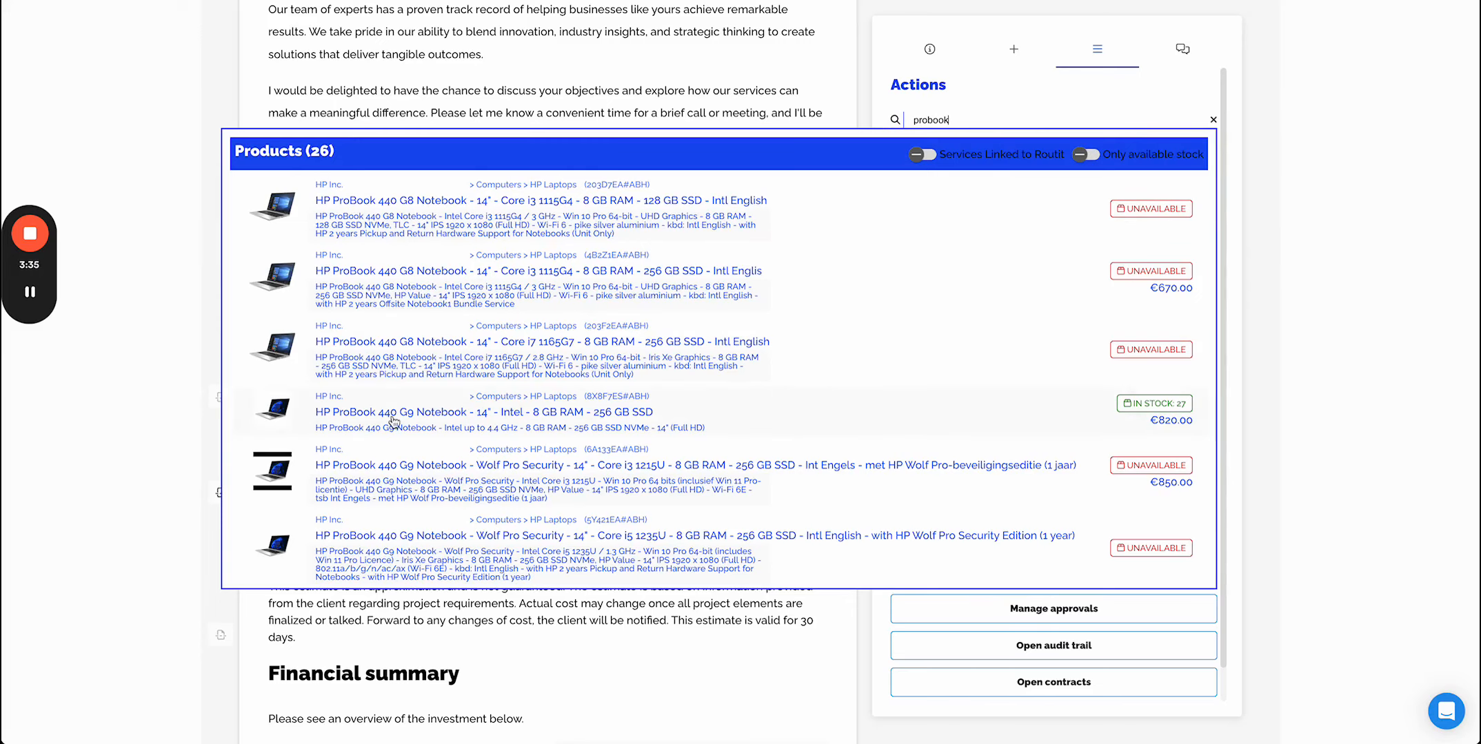
pyautogui.click(442, 416)
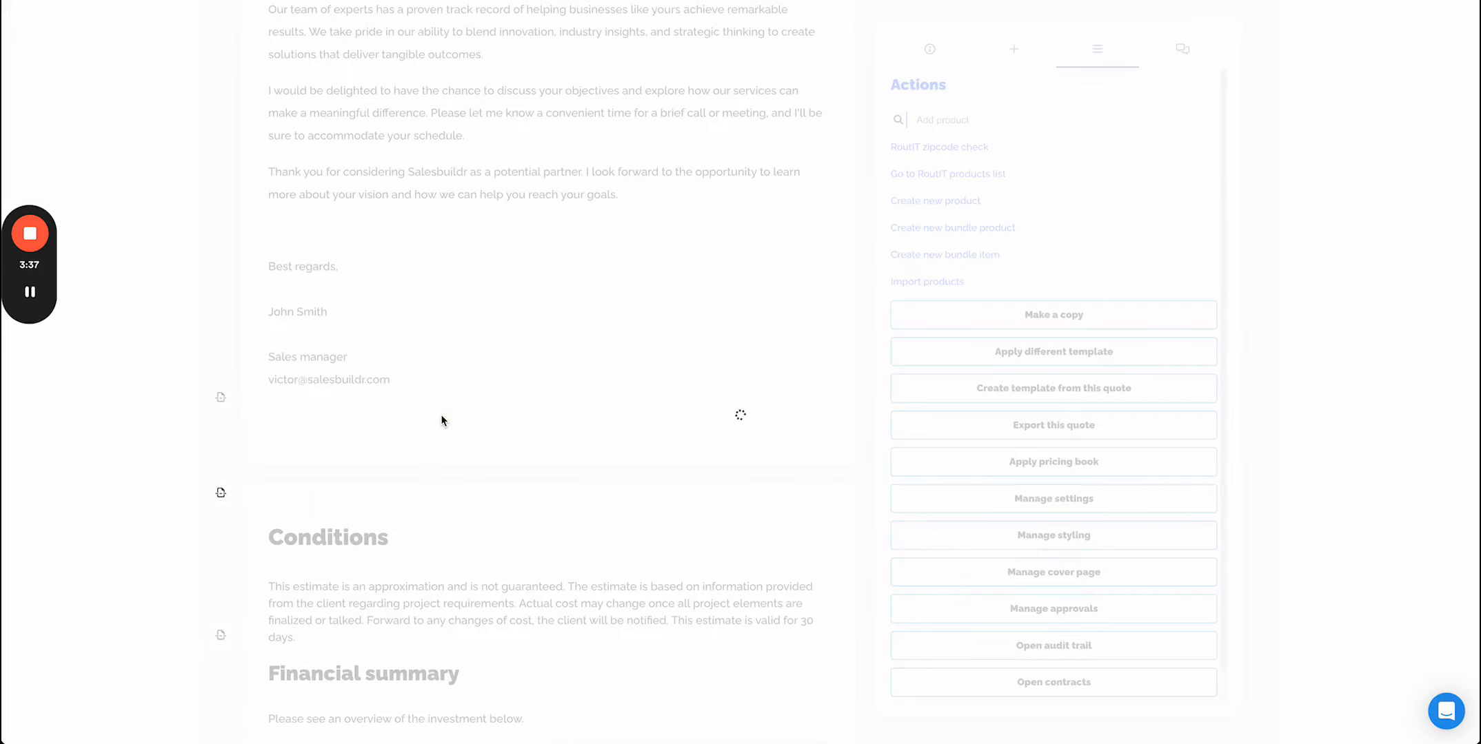
# - Open the widget editor for the added HP Laptops section
pyautogui.scroll(-3, 441, 415)
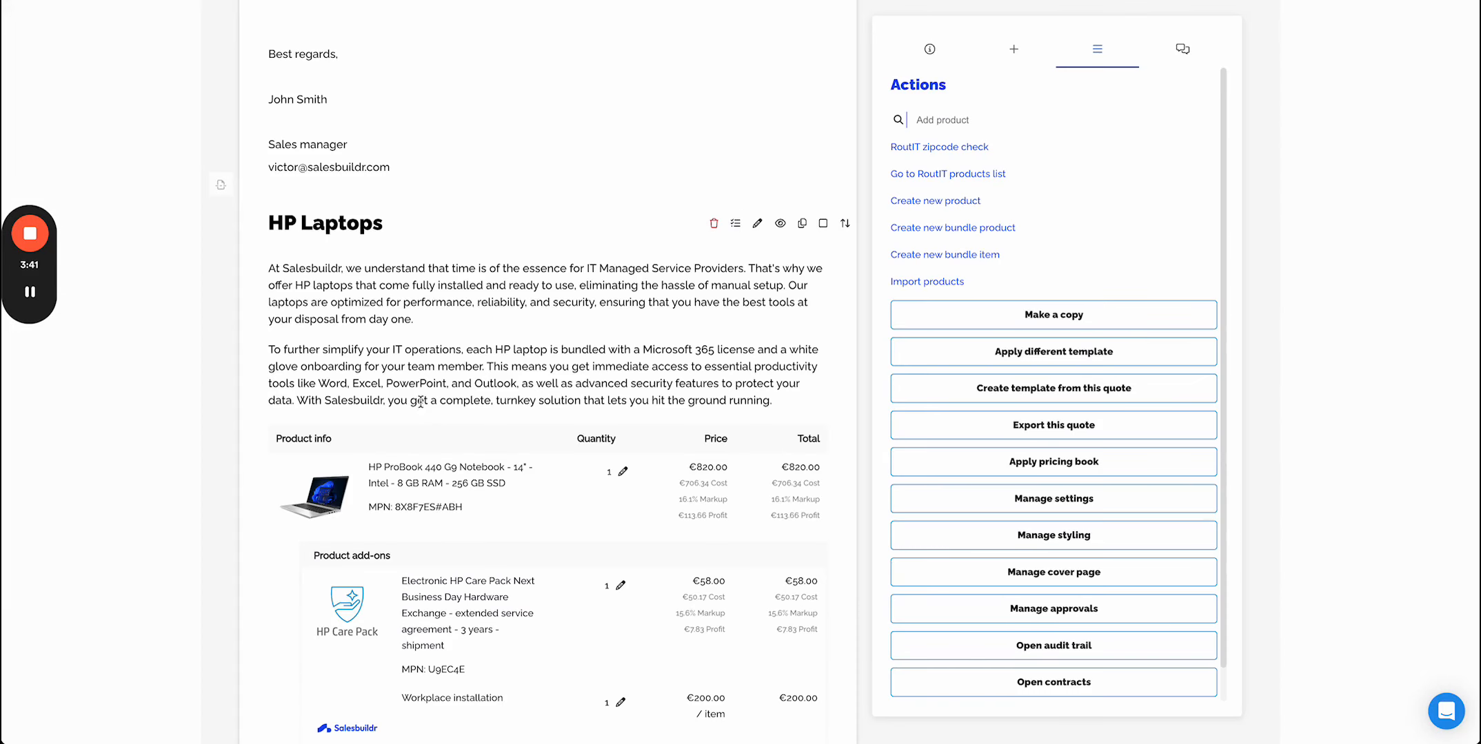
pyautogui.click(220, 185)
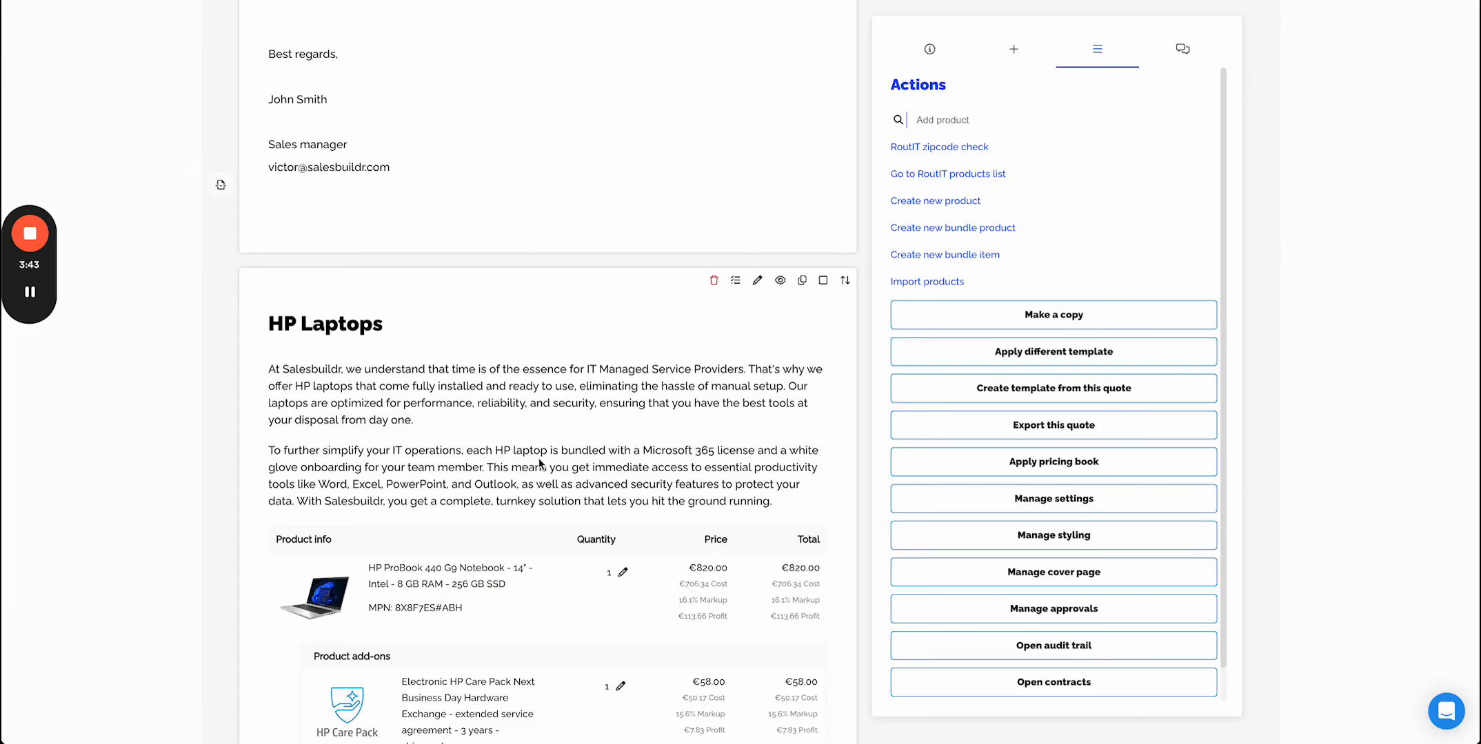
pyautogui.scroll(-2, 539, 461)
pyautogui.scroll(-2, 537, 459)
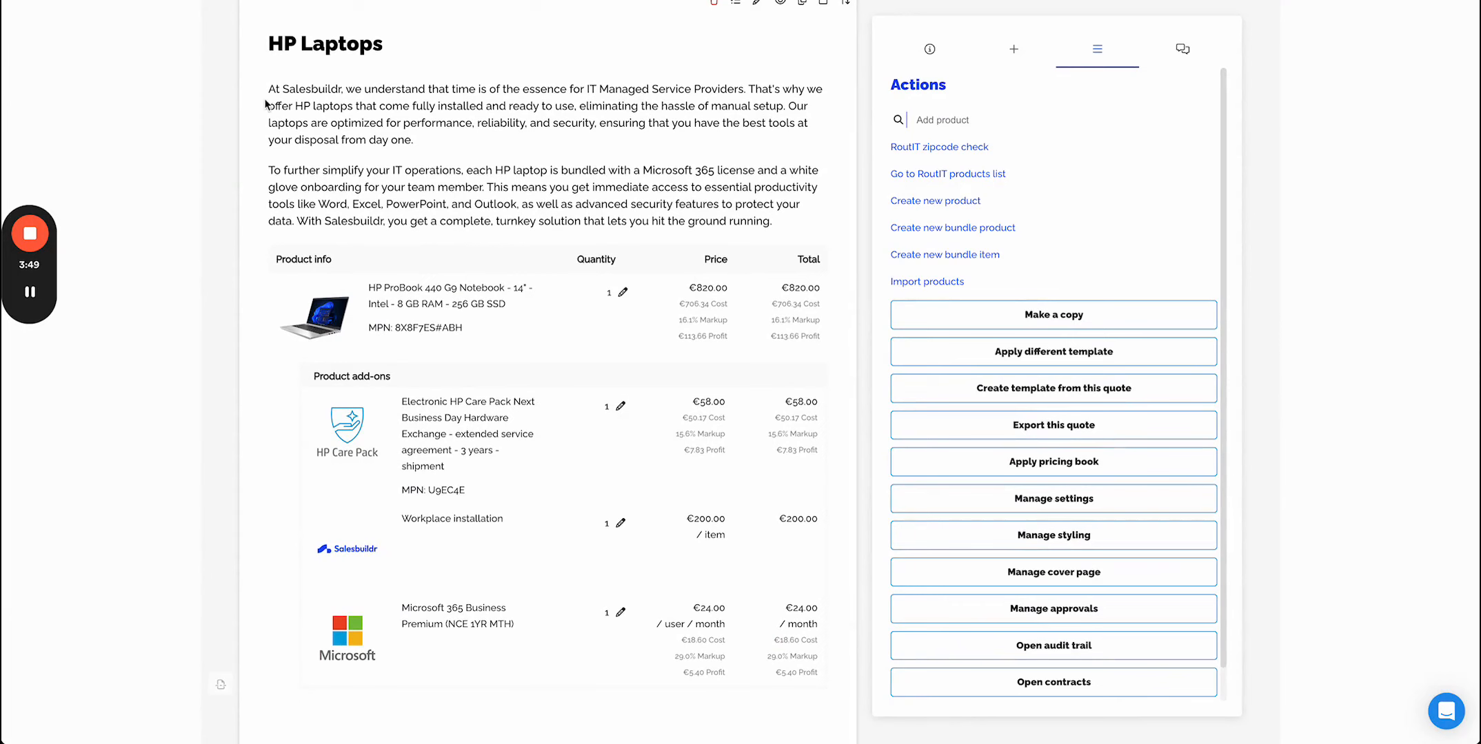
pyautogui.moveTo(268, 86); pyautogui.dragTo(793, 221)
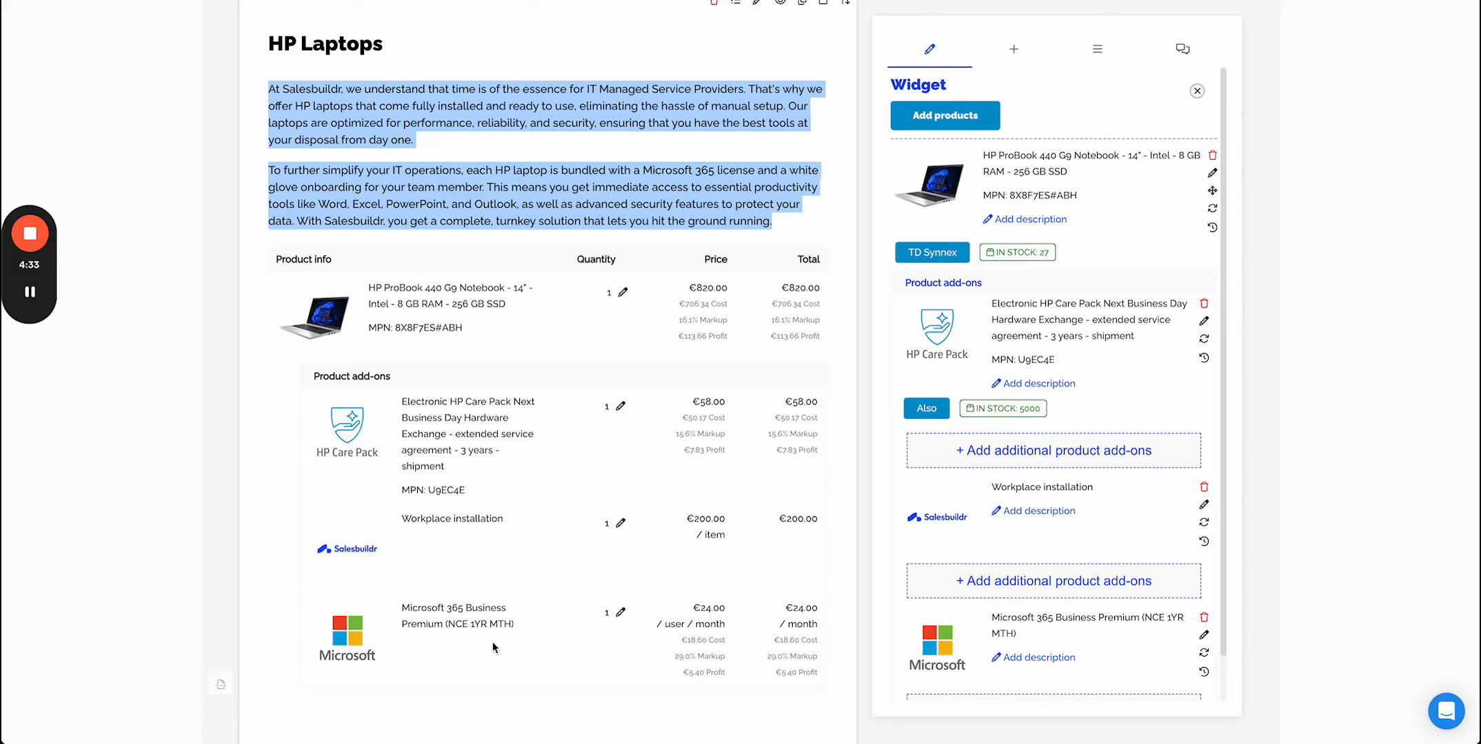
# - Review the ProBook's distributor availability and close the availability dialog
pyautogui.moveTo(1123, 313)
pyautogui.moveTo(958, 337)
pyautogui.moveTo(944, 254)
pyautogui.click(949, 253)
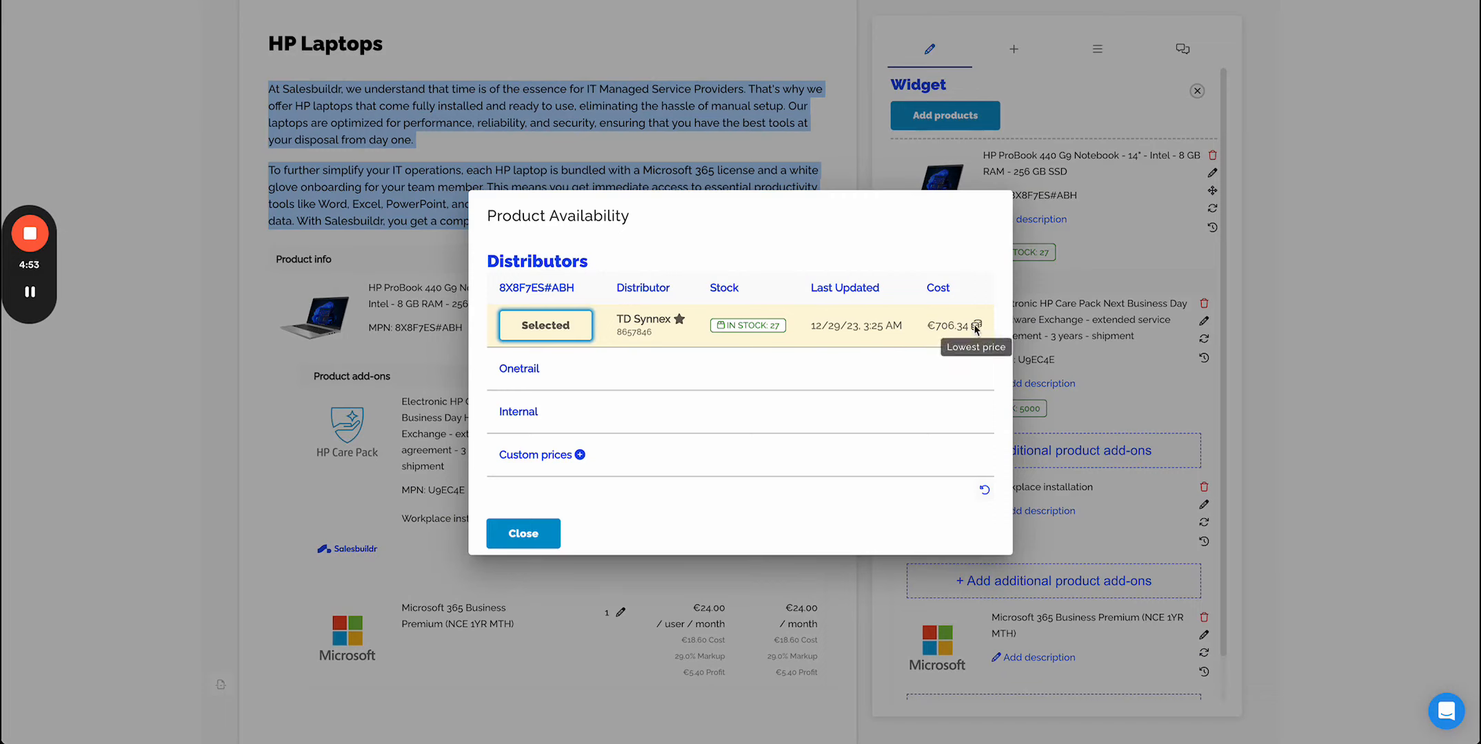
pyautogui.click(524, 534)
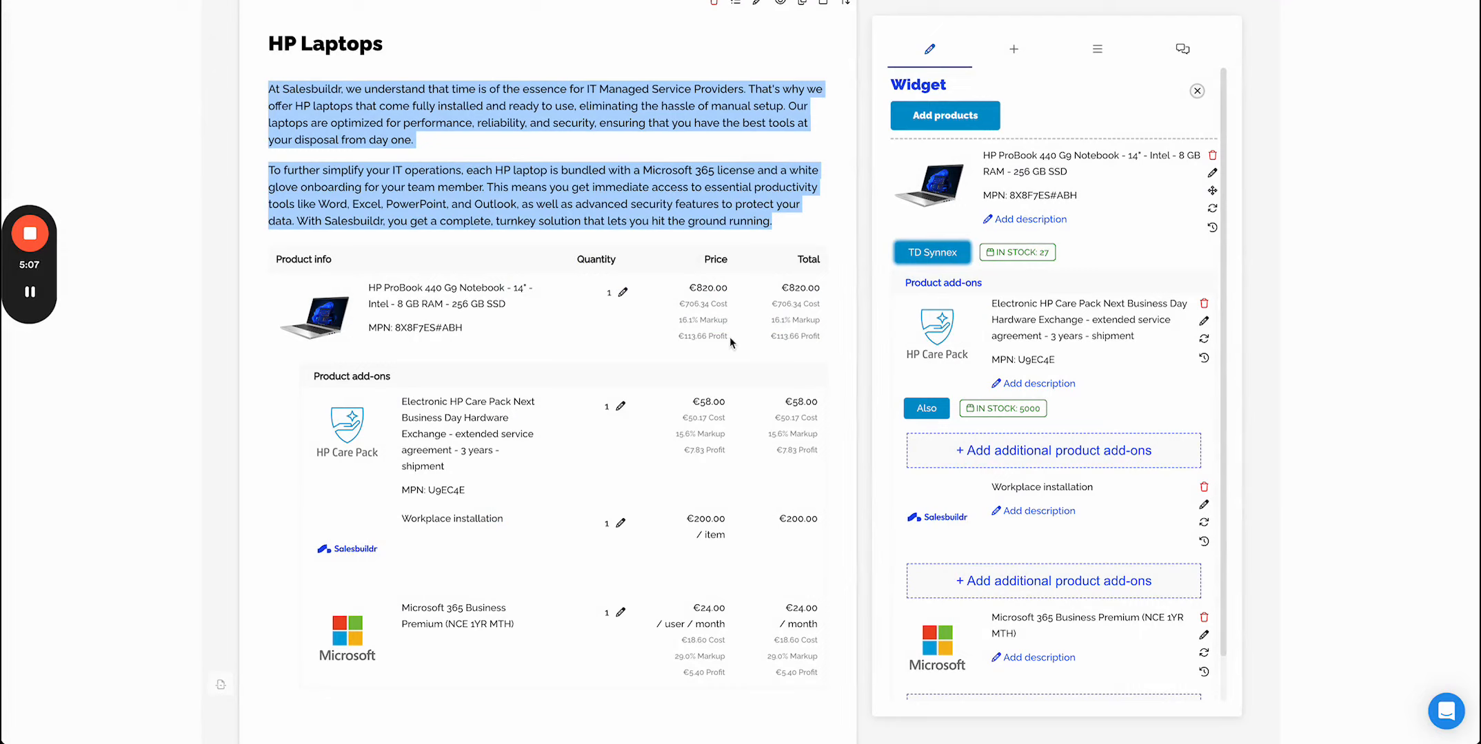
# - Review the HP Care Pack add-on's distributor availability and close the availability dialog
pyautogui.click(927, 409)
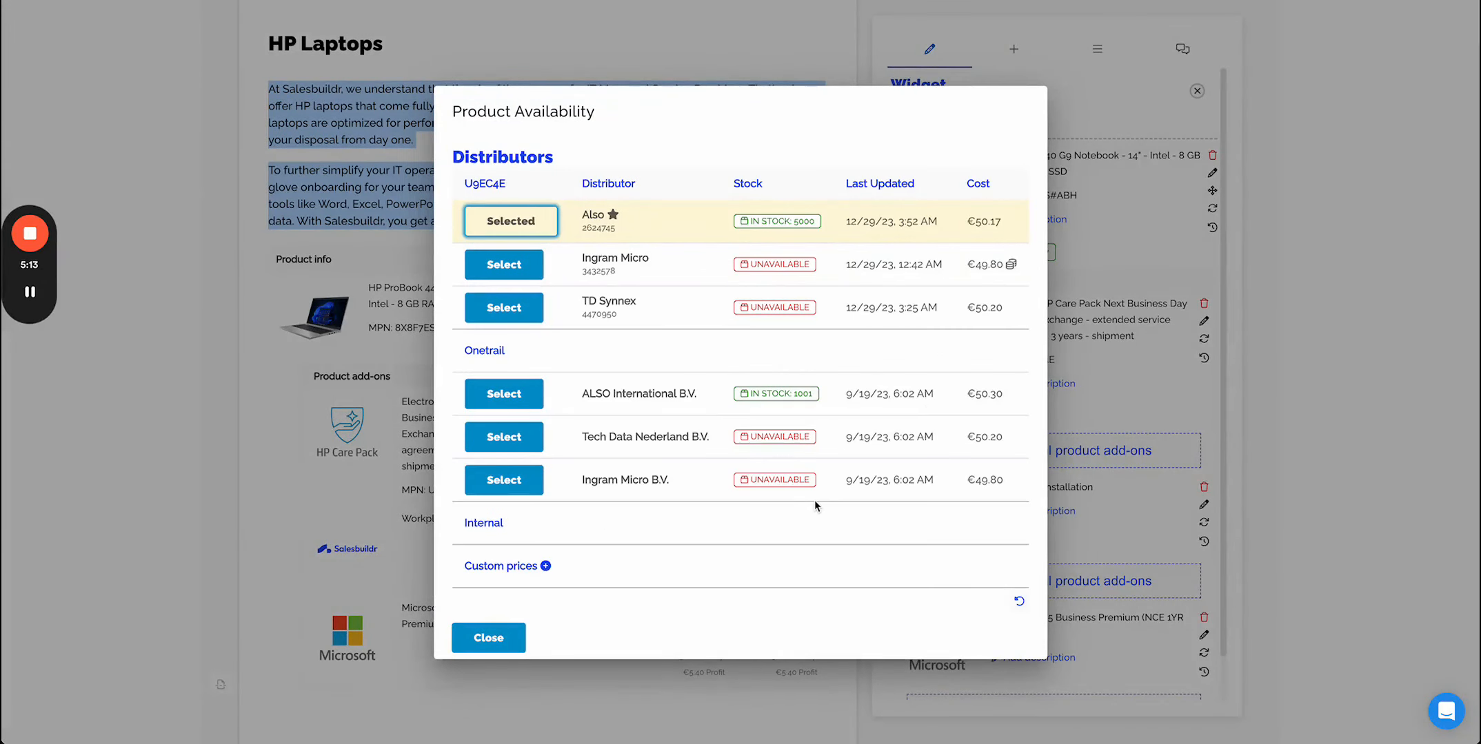
pyautogui.click(489, 638)
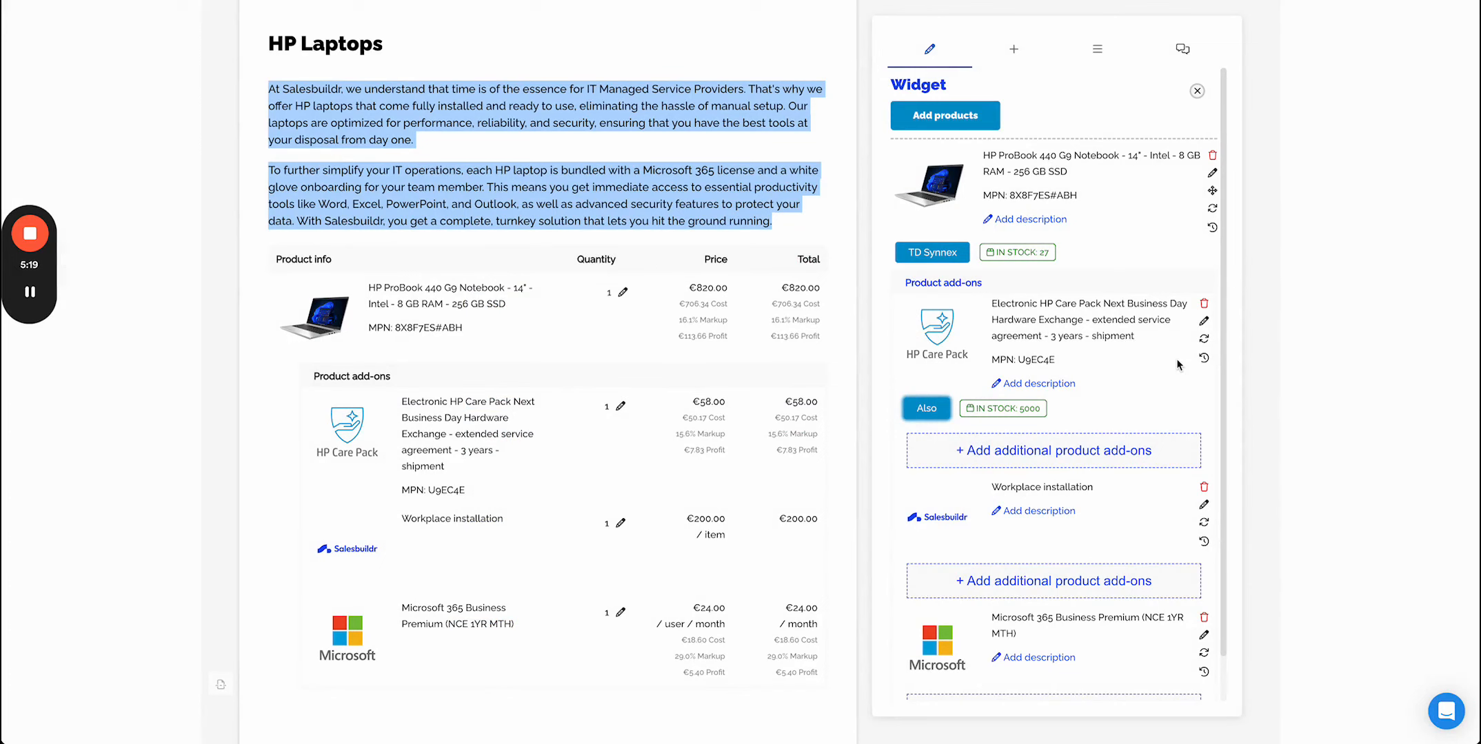
pyautogui.scroll(-1, 562, 563)
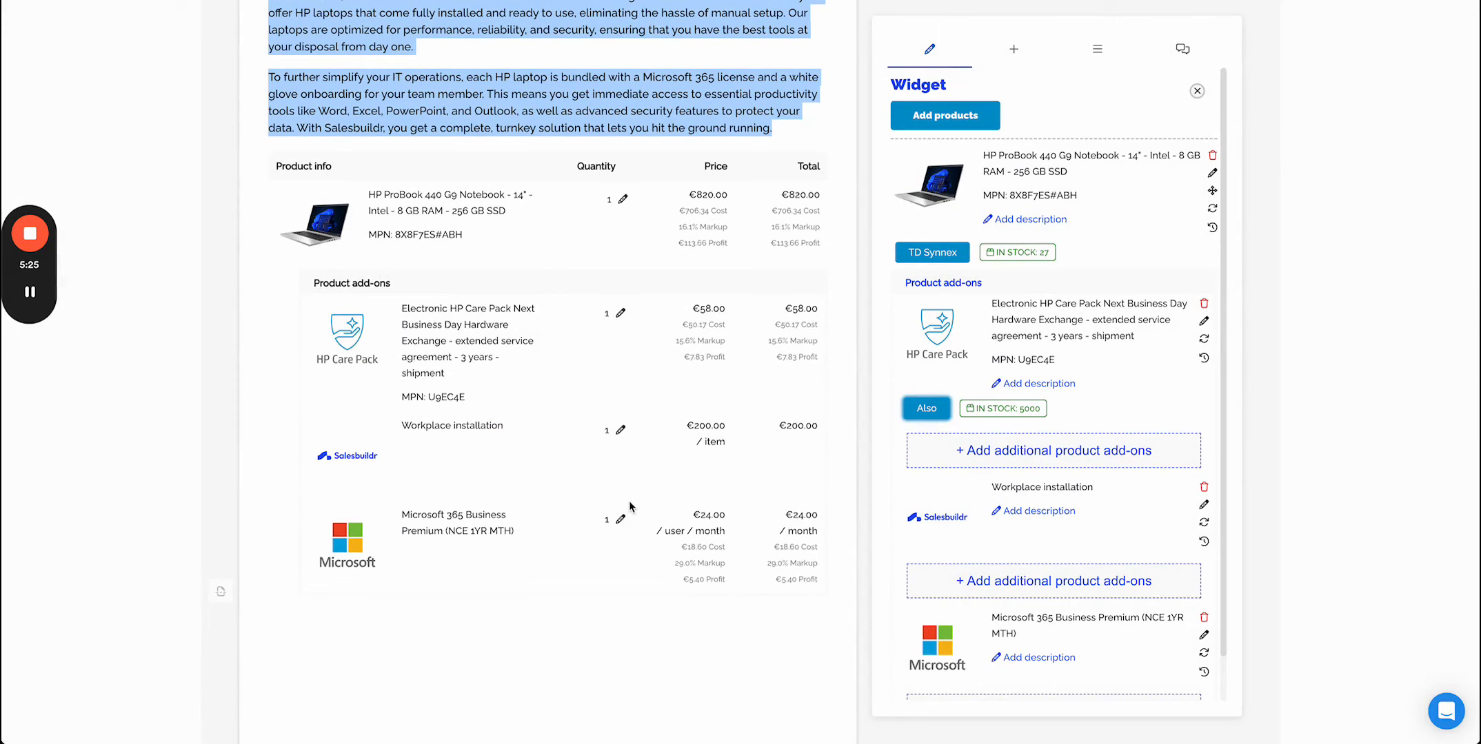
pyautogui.scroll(-2, 832, 539)
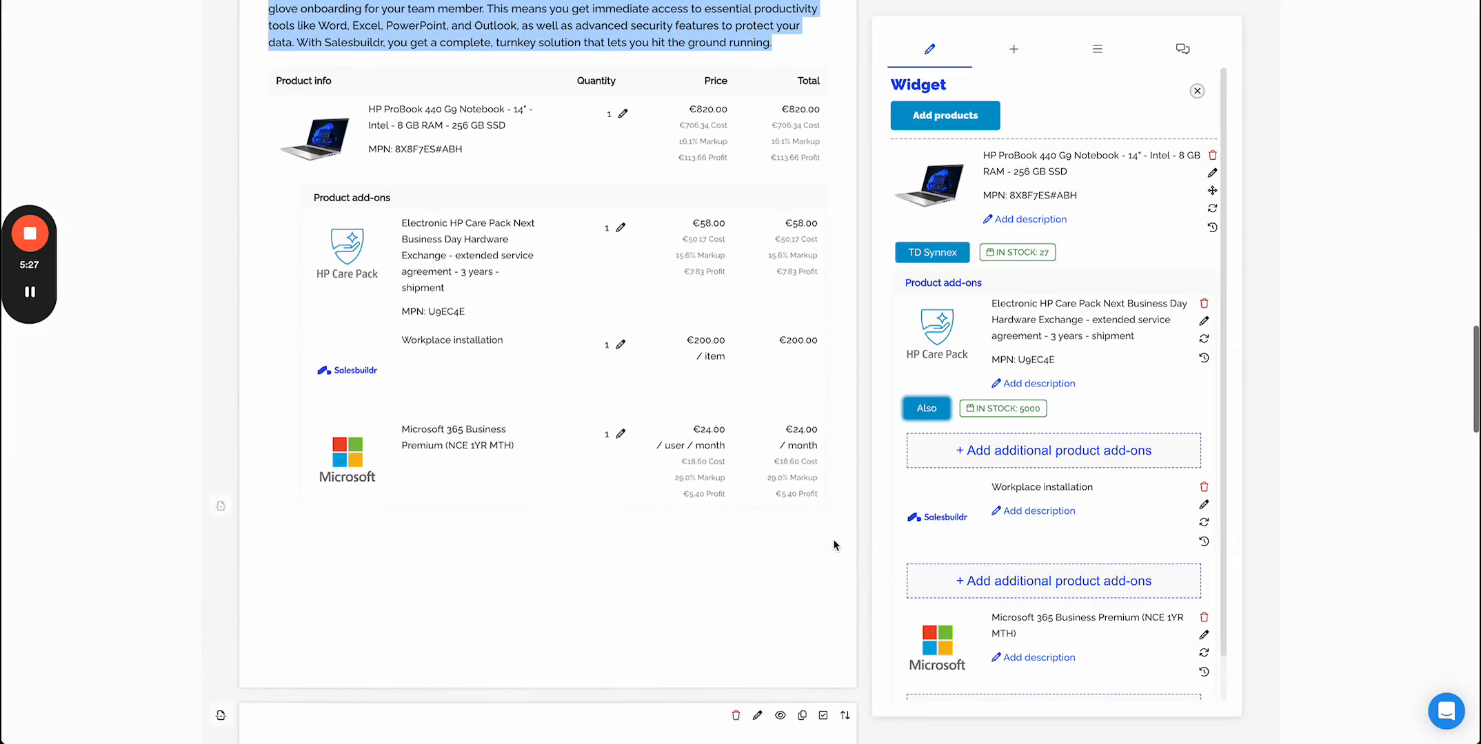
# - Add the HP USB-C Dock G5 - docking station as an optional add-on and tick it in the quote
pyautogui.click(1034, 450)
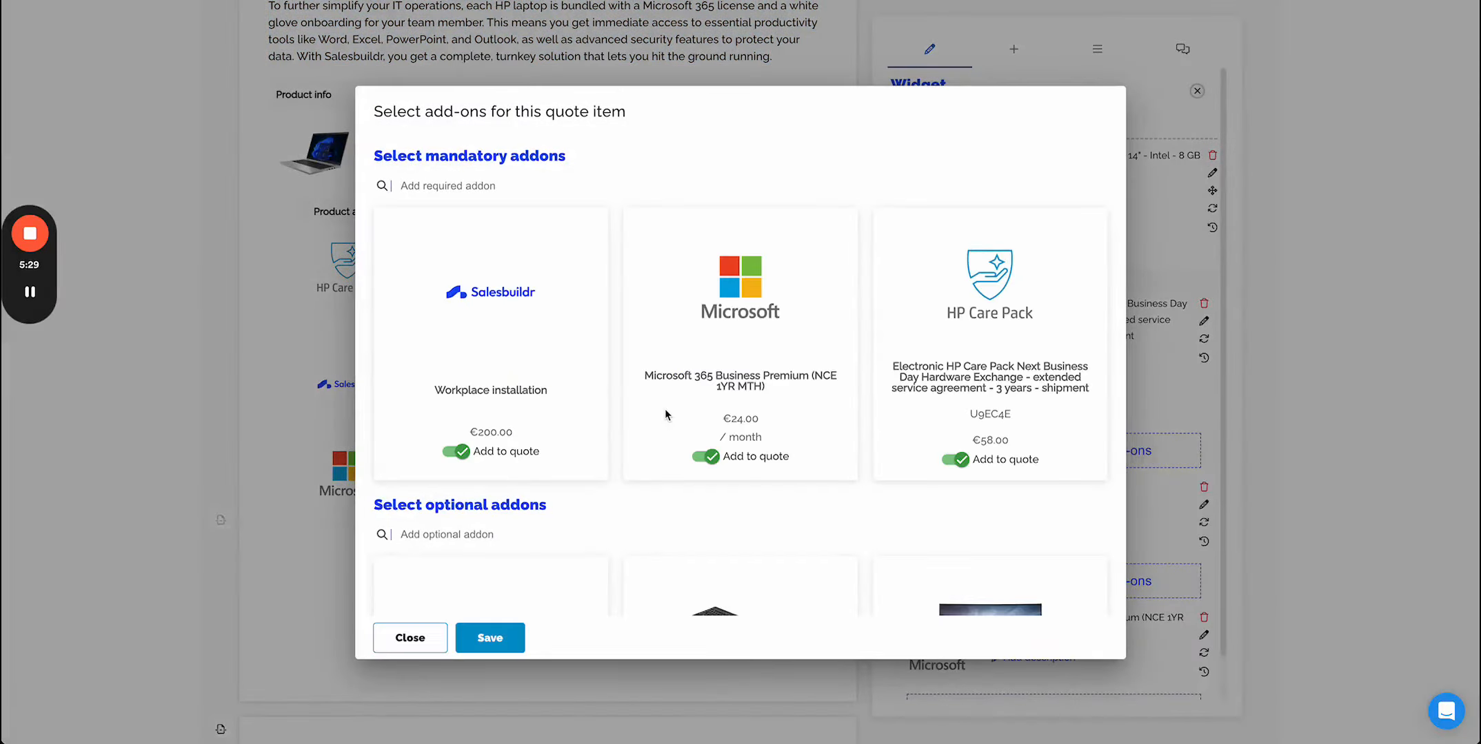
pyautogui.scroll(-2, 665, 413)
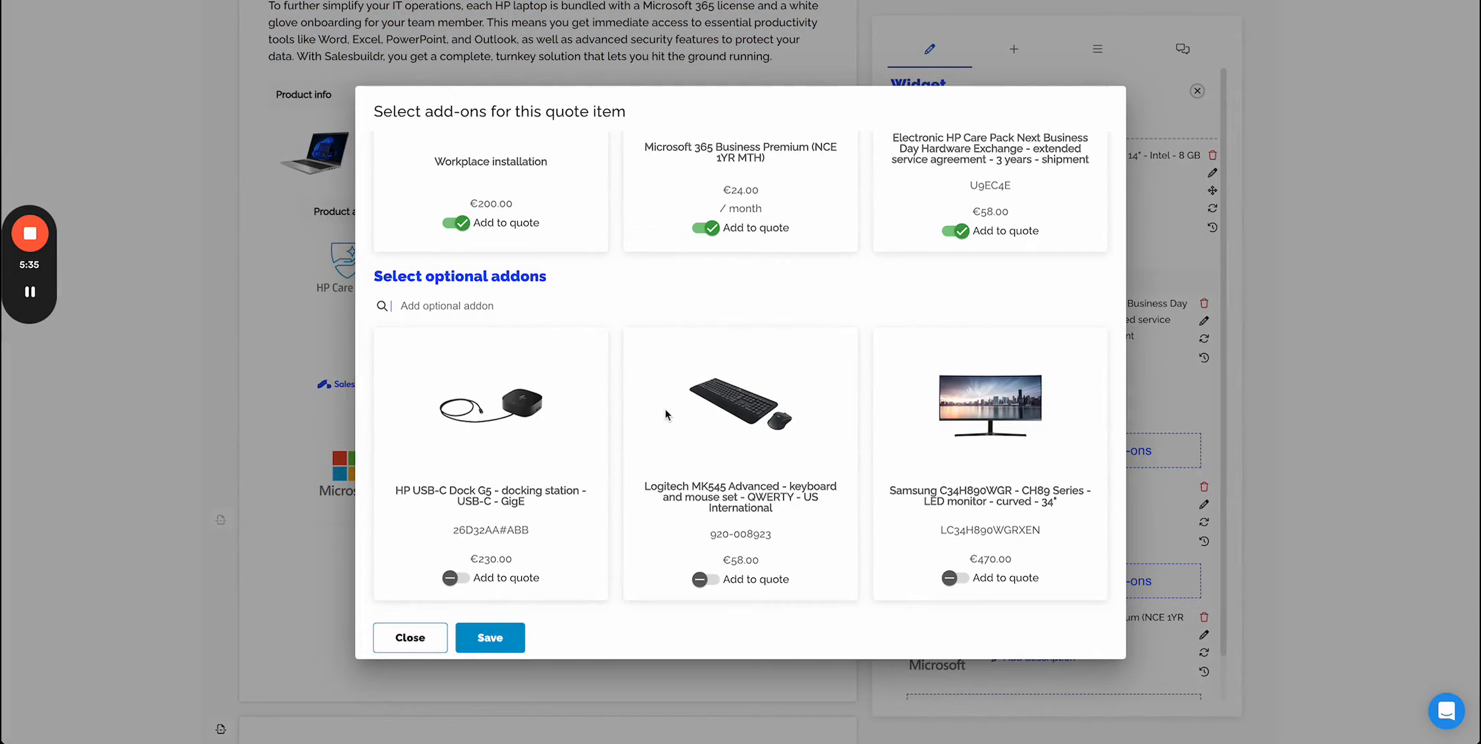
pyautogui.click(455, 578)
pyautogui.click(515, 652)
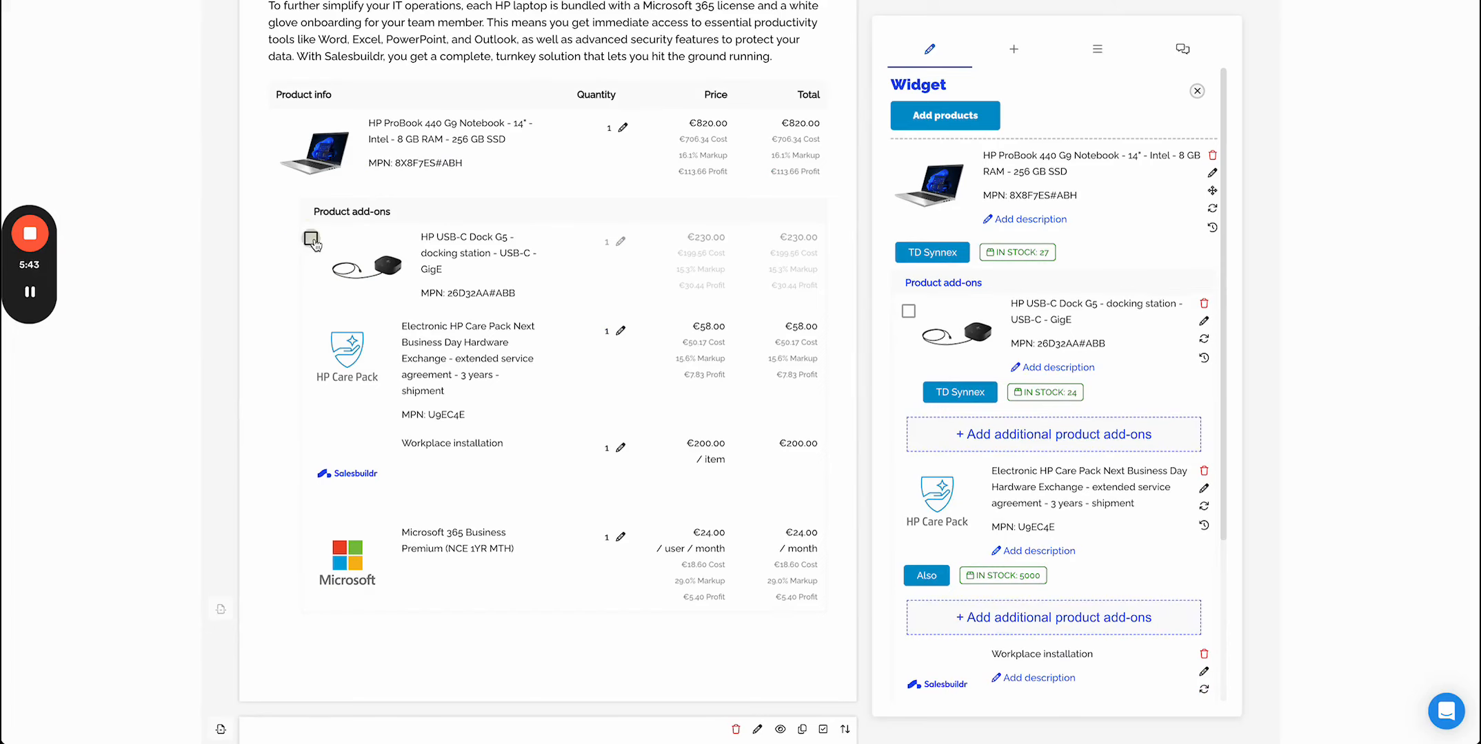
pyautogui.click(311, 239)
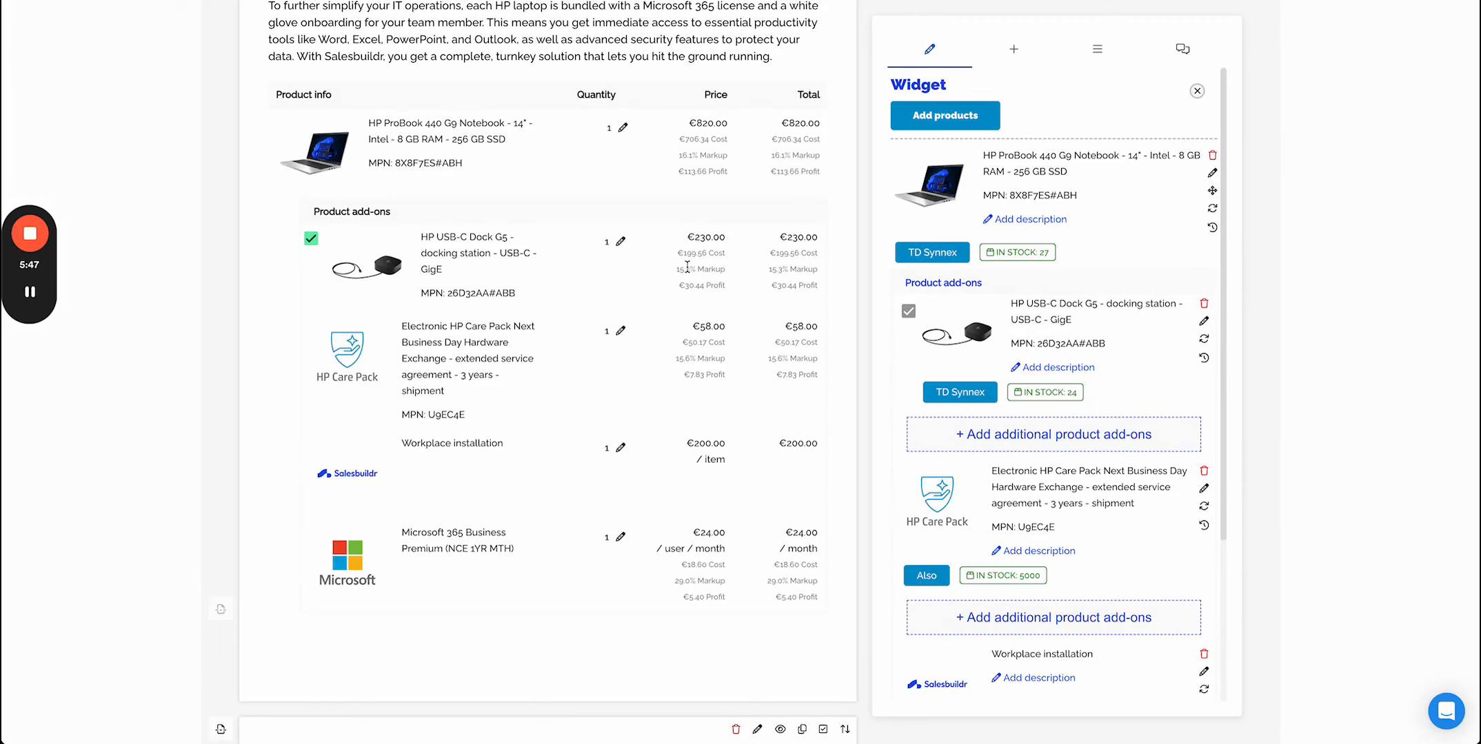
# - Set the HP ProBook's quantity to 7
pyautogui.scroll(3, 686, 267)
pyautogui.scroll(-4, 686, 266)
pyautogui.scroll(3, 687, 267)
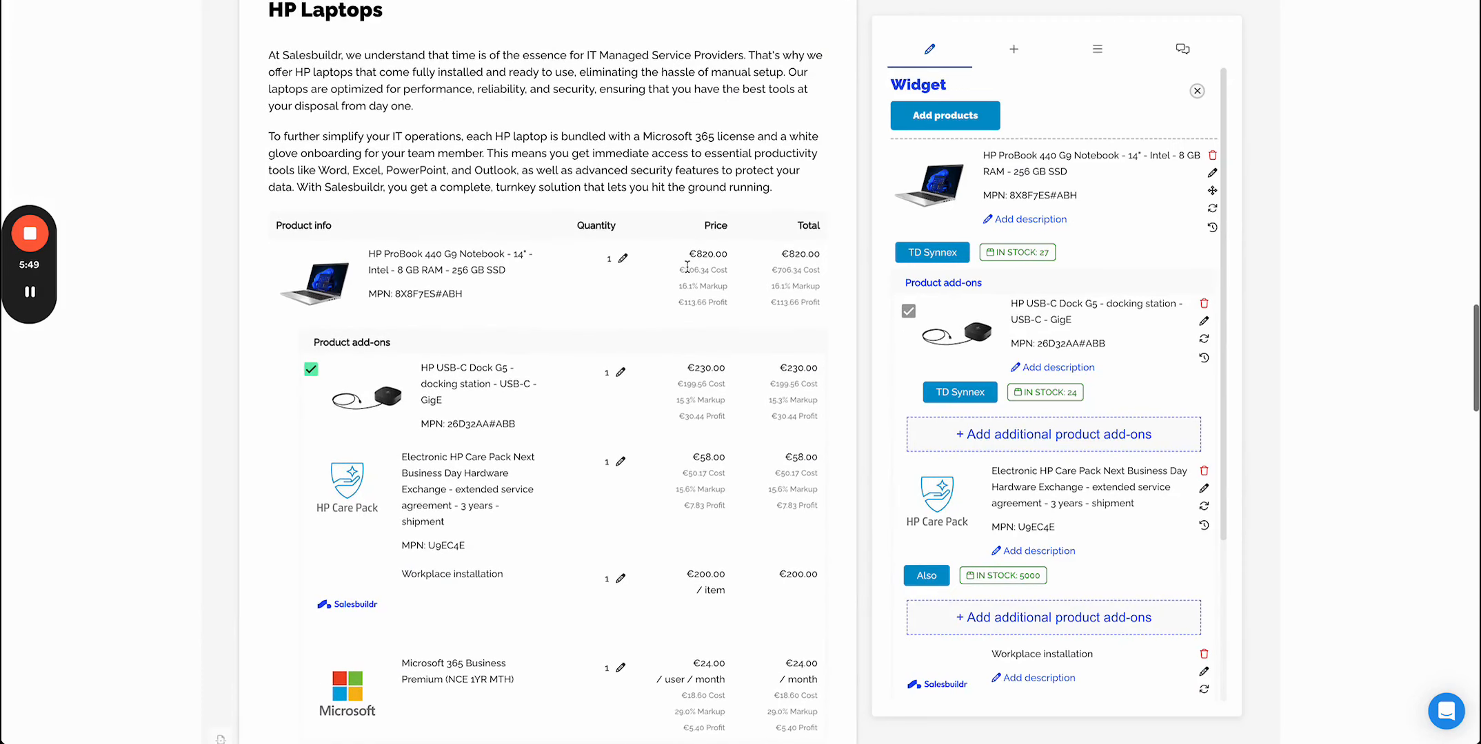
pyautogui.click(621, 259)
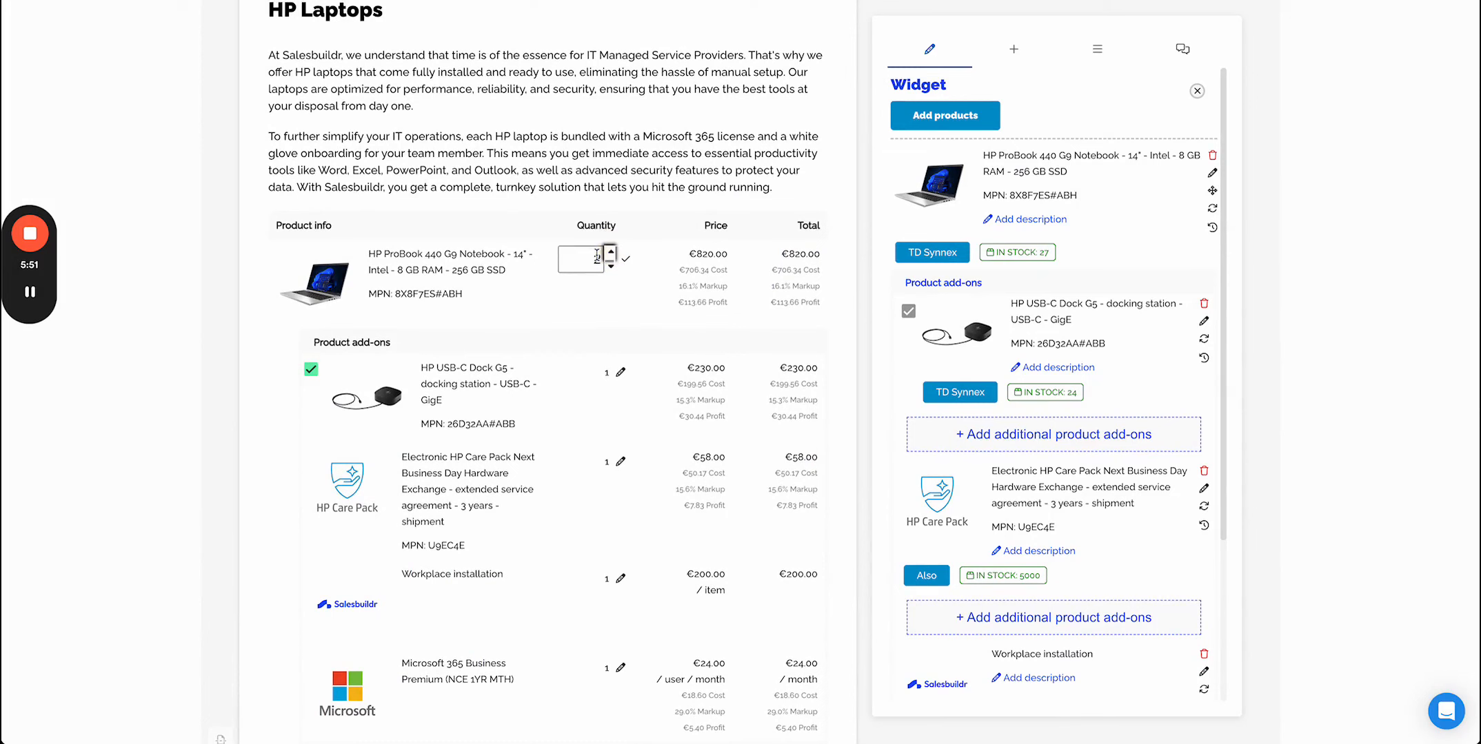
pyautogui.click(610, 254)
pyautogui.click(610, 255)
pyautogui.click(610, 254)
pyautogui.click(610, 255)
pyautogui.click(610, 254)
pyautogui.click(610, 254)
pyautogui.click(624, 259)
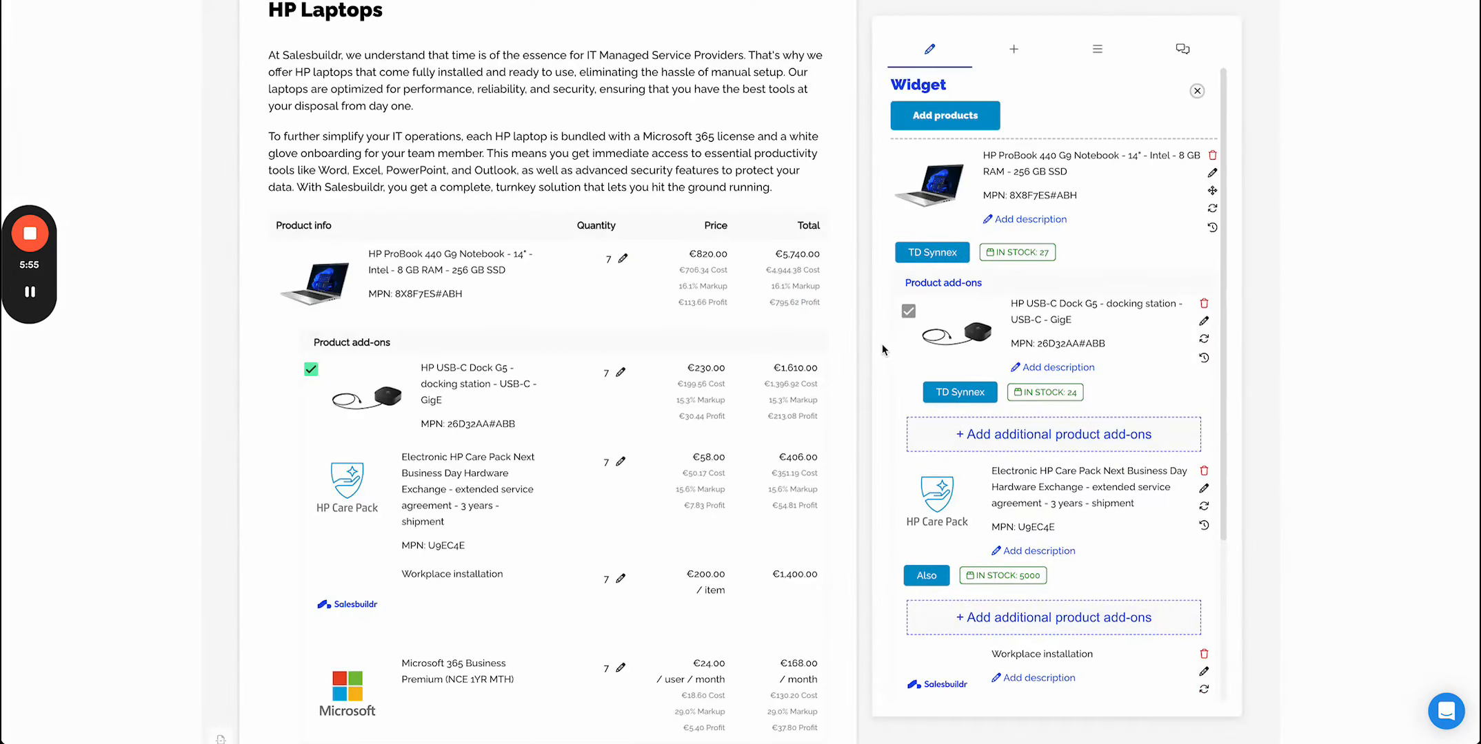
# - Insert the 05 Hardware - Apple laptops widget below the HP Laptops section
pyautogui.scroll(-1, 558, 360)
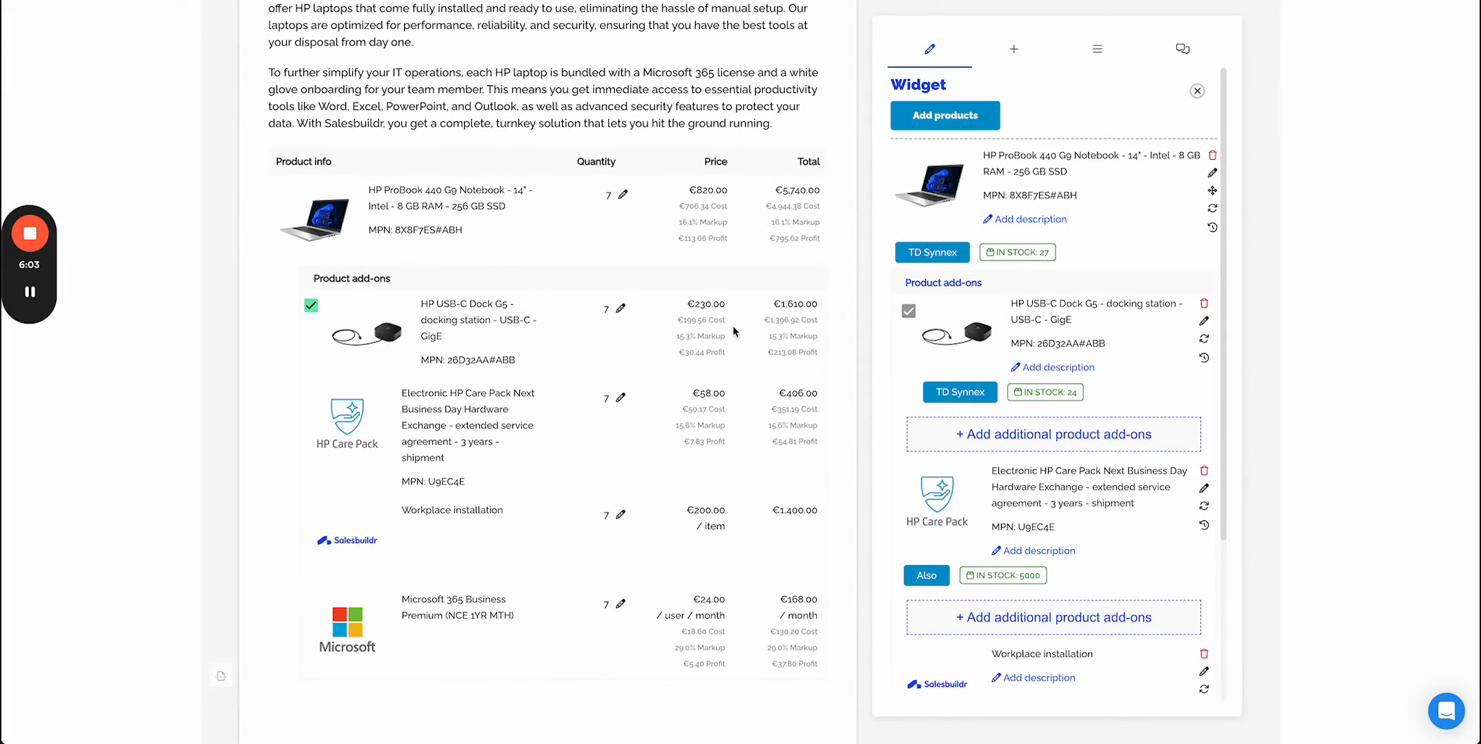
pyautogui.scroll(-7, 733, 331)
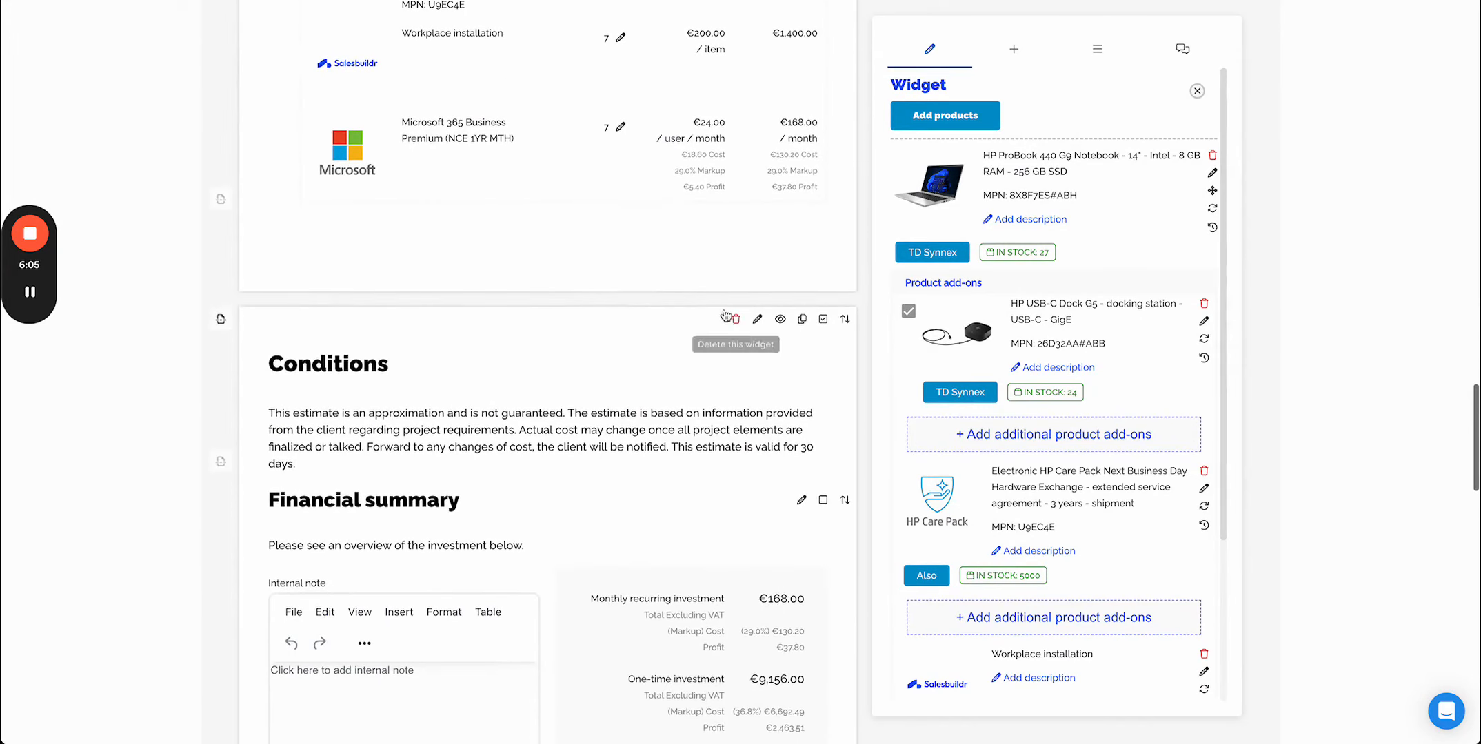
pyautogui.click(1034, 59)
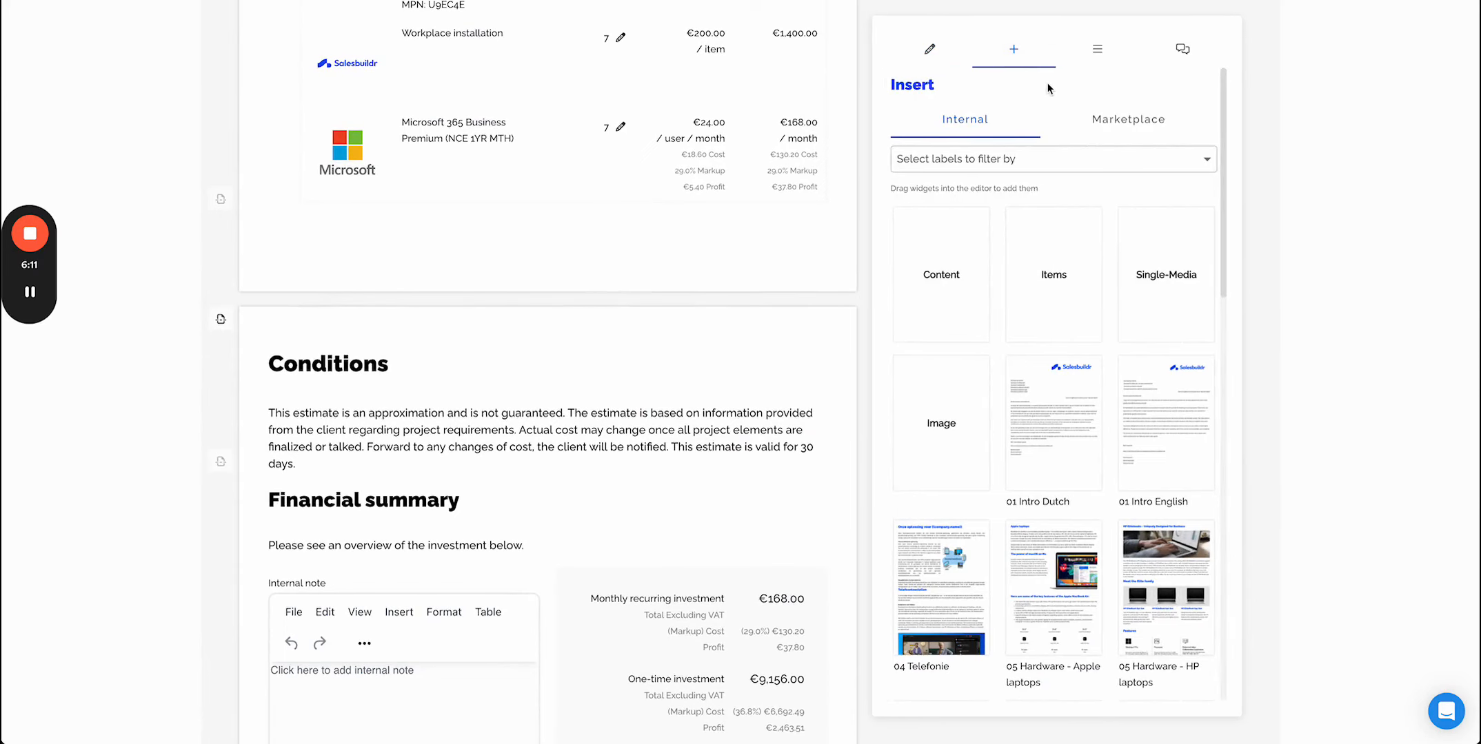
pyautogui.scroll(-2, 1027, 528)
pyautogui.scroll(-6, 1027, 529)
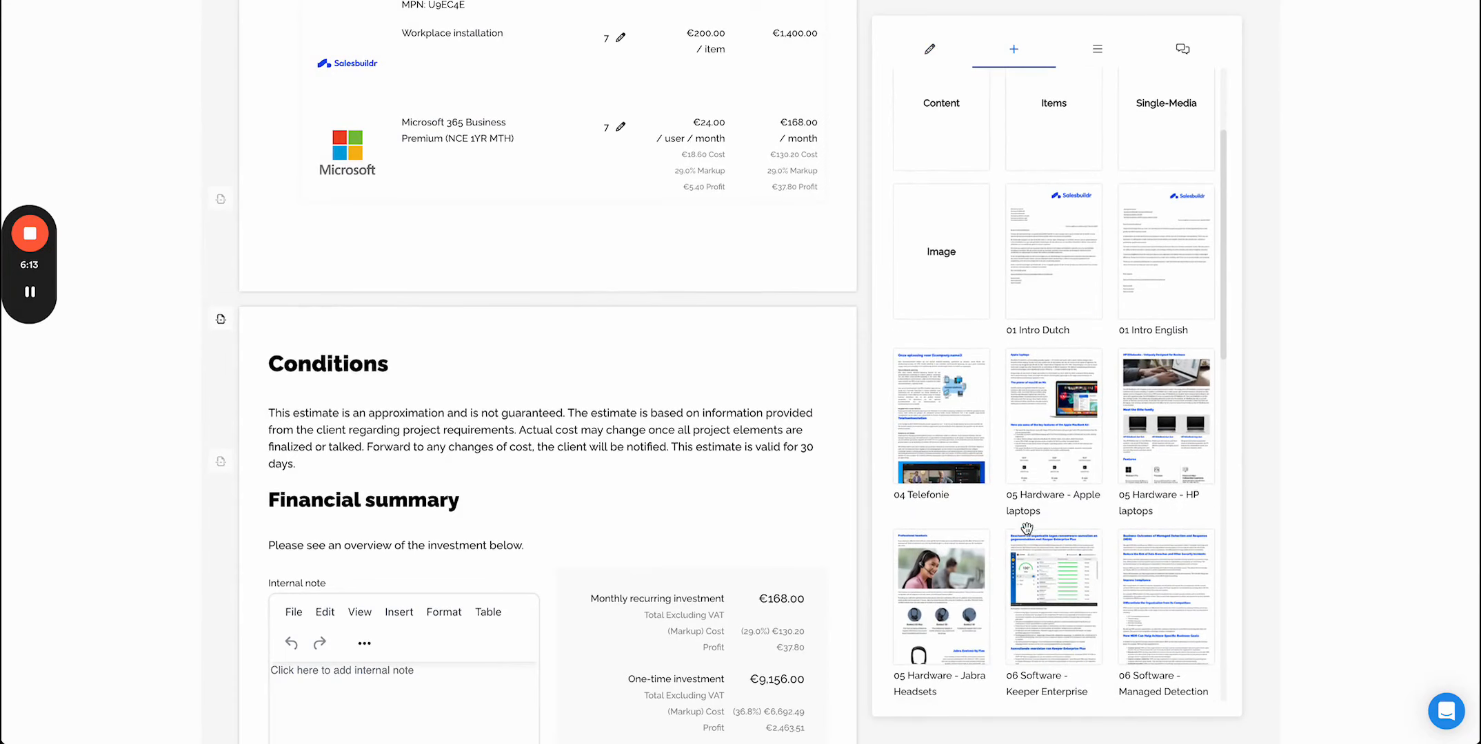
pyautogui.scroll(1, 1027, 529)
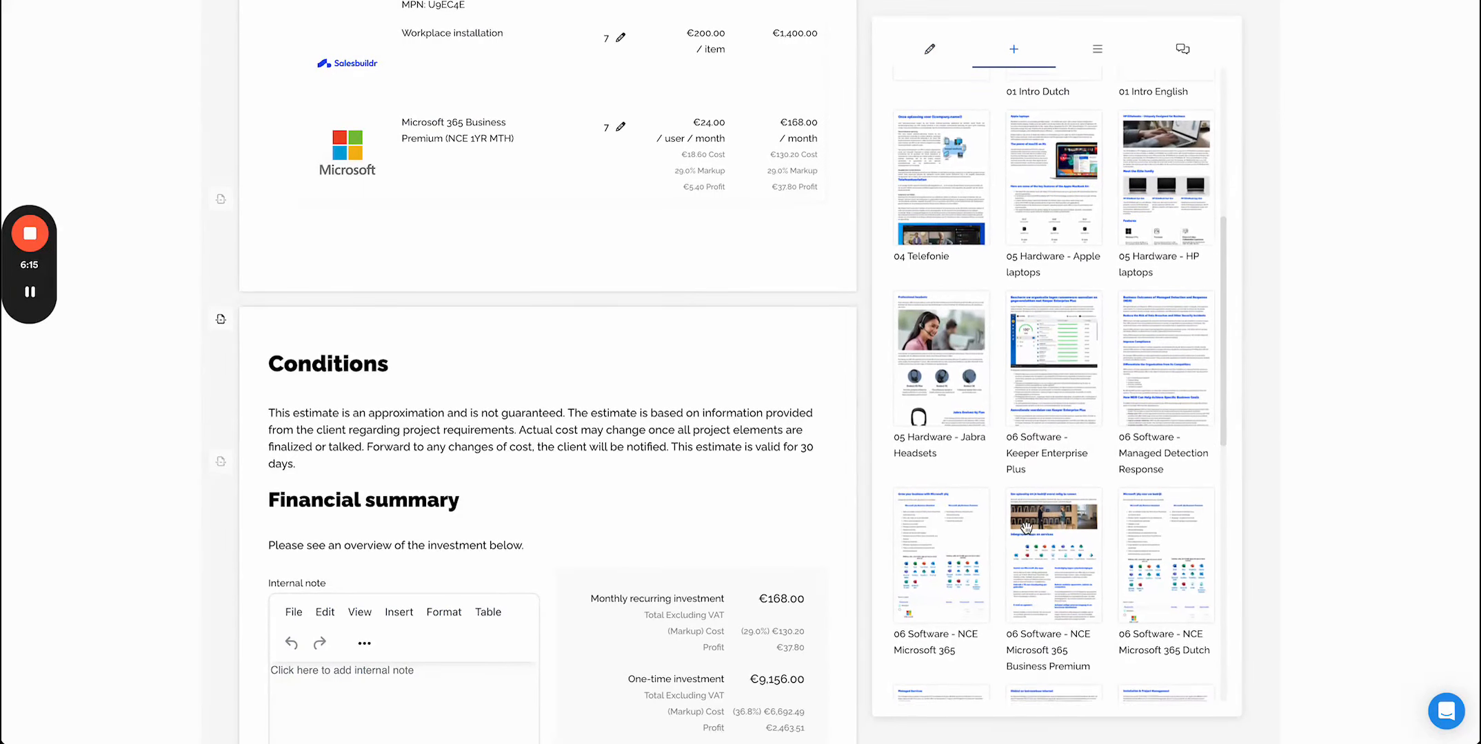
pyautogui.moveTo(1039, 166); pyautogui.dragTo(313, 416)
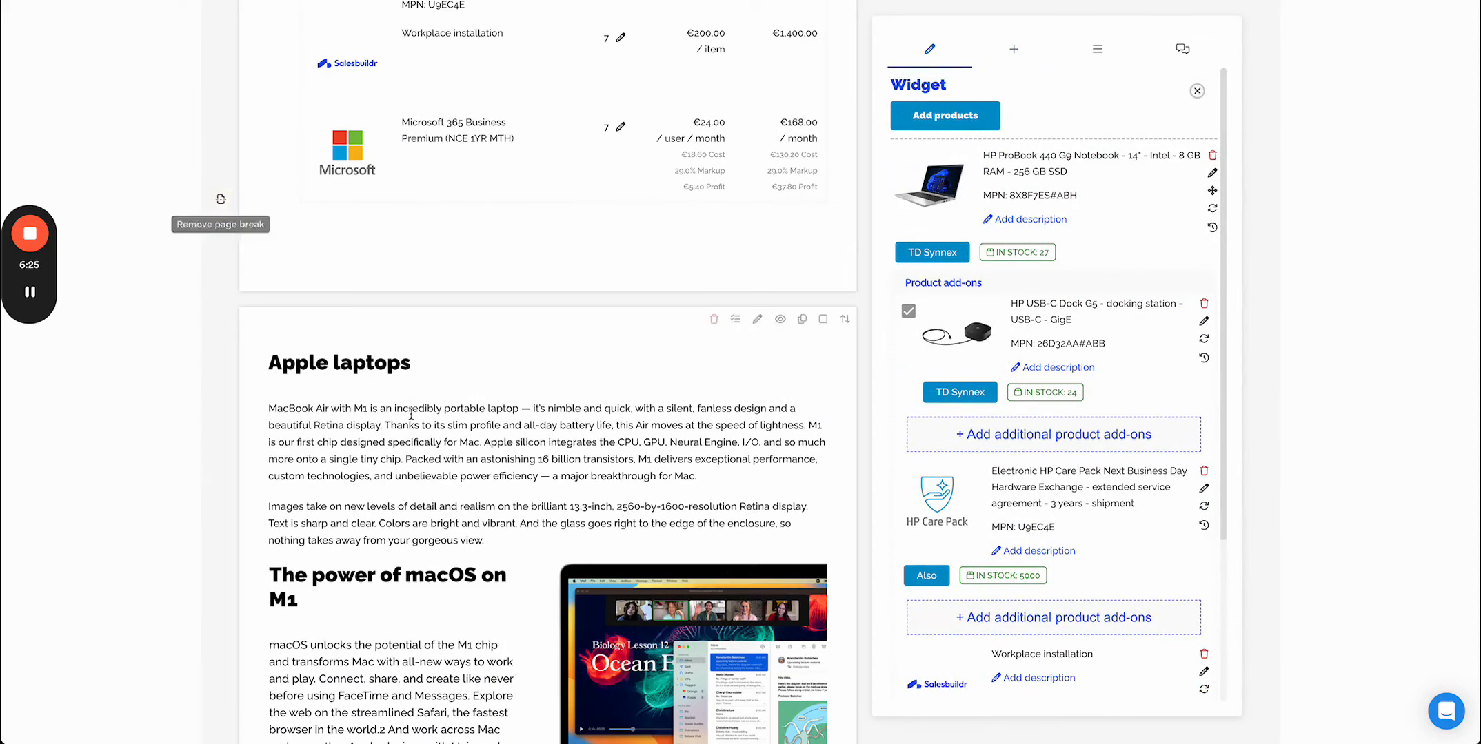
# - Remove the page break between the HP Laptops and Apple laptops sections
pyautogui.click(221, 200)
pyautogui.scroll(-2, 412, 418)
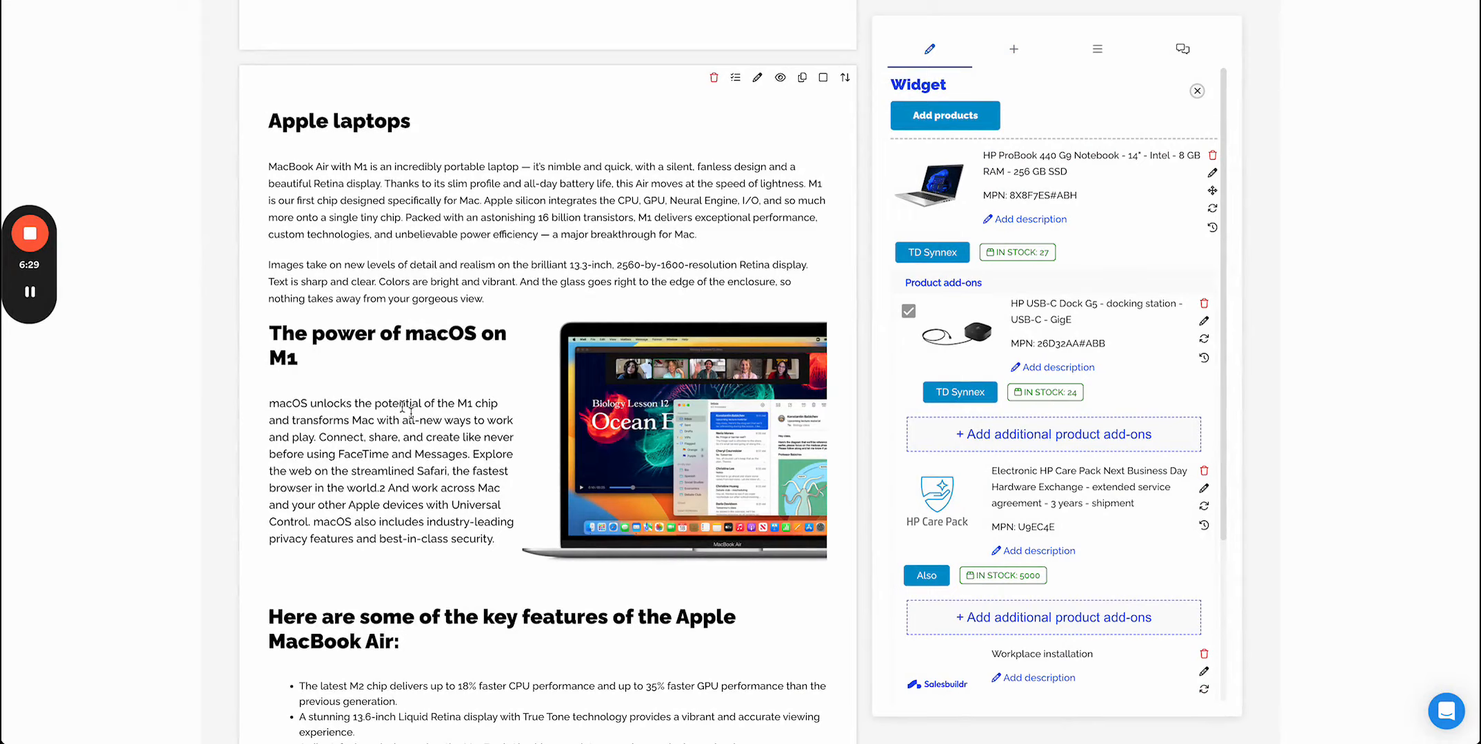
pyautogui.scroll(-10, 436, 473)
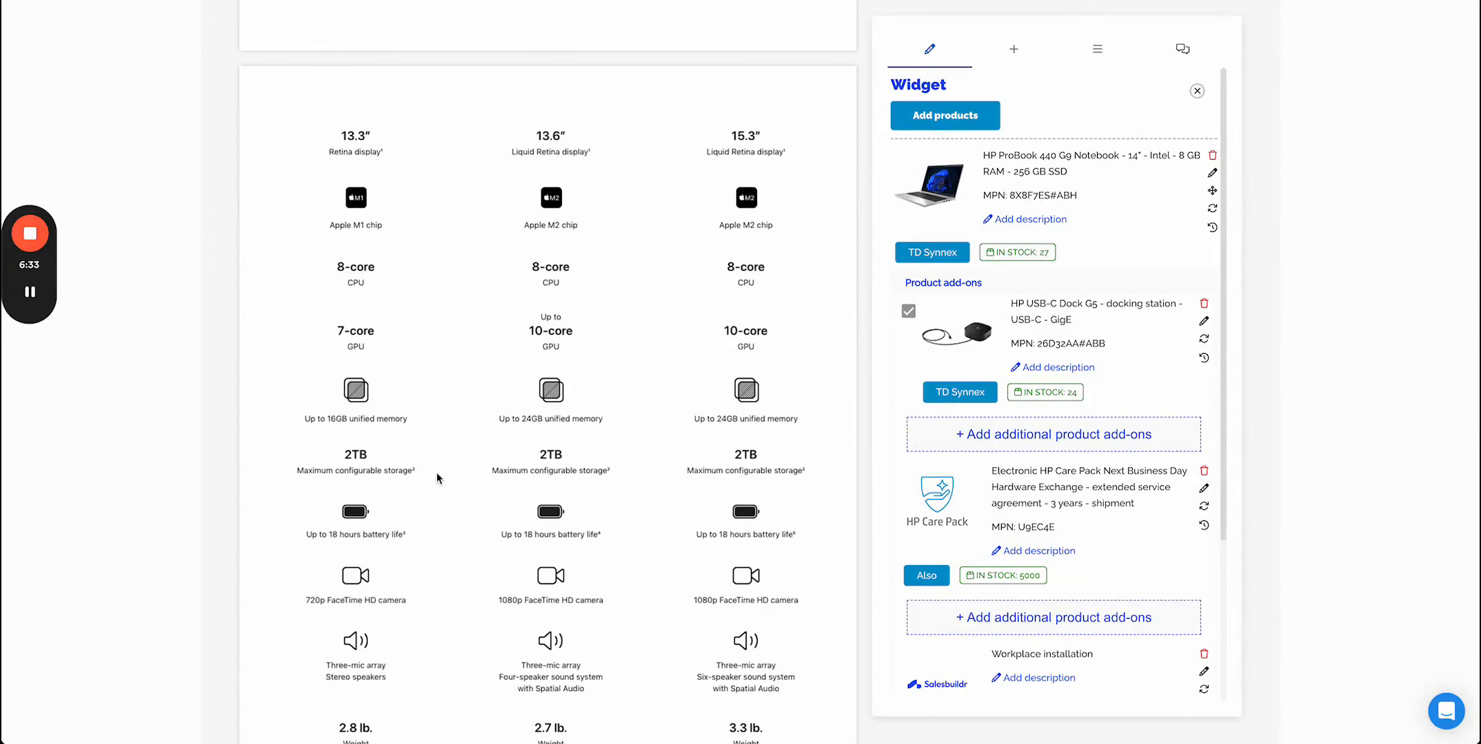
pyautogui.scroll(-10, 436, 472)
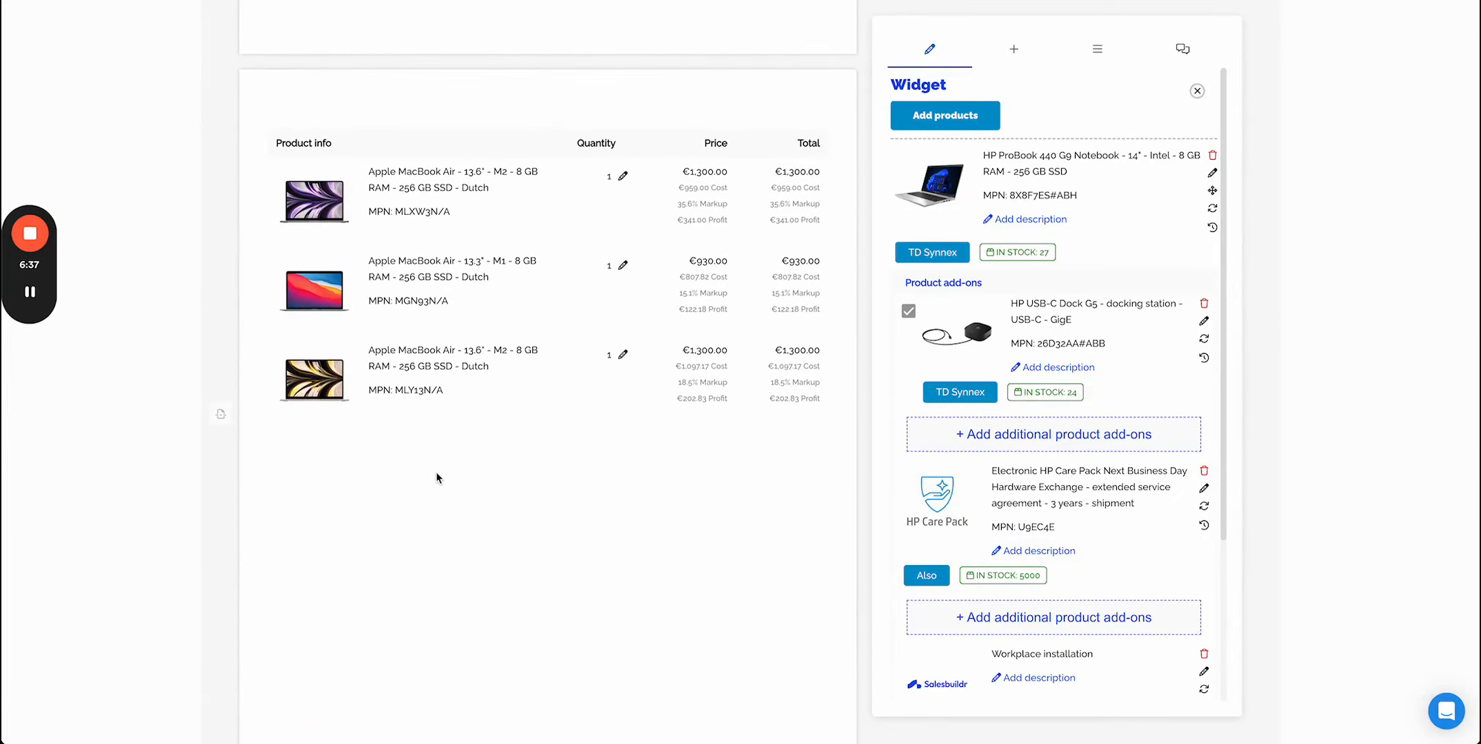
# - Open the Apple laptops product widget and set its selection mode to Single choice
pyautogui.click(334, 213)
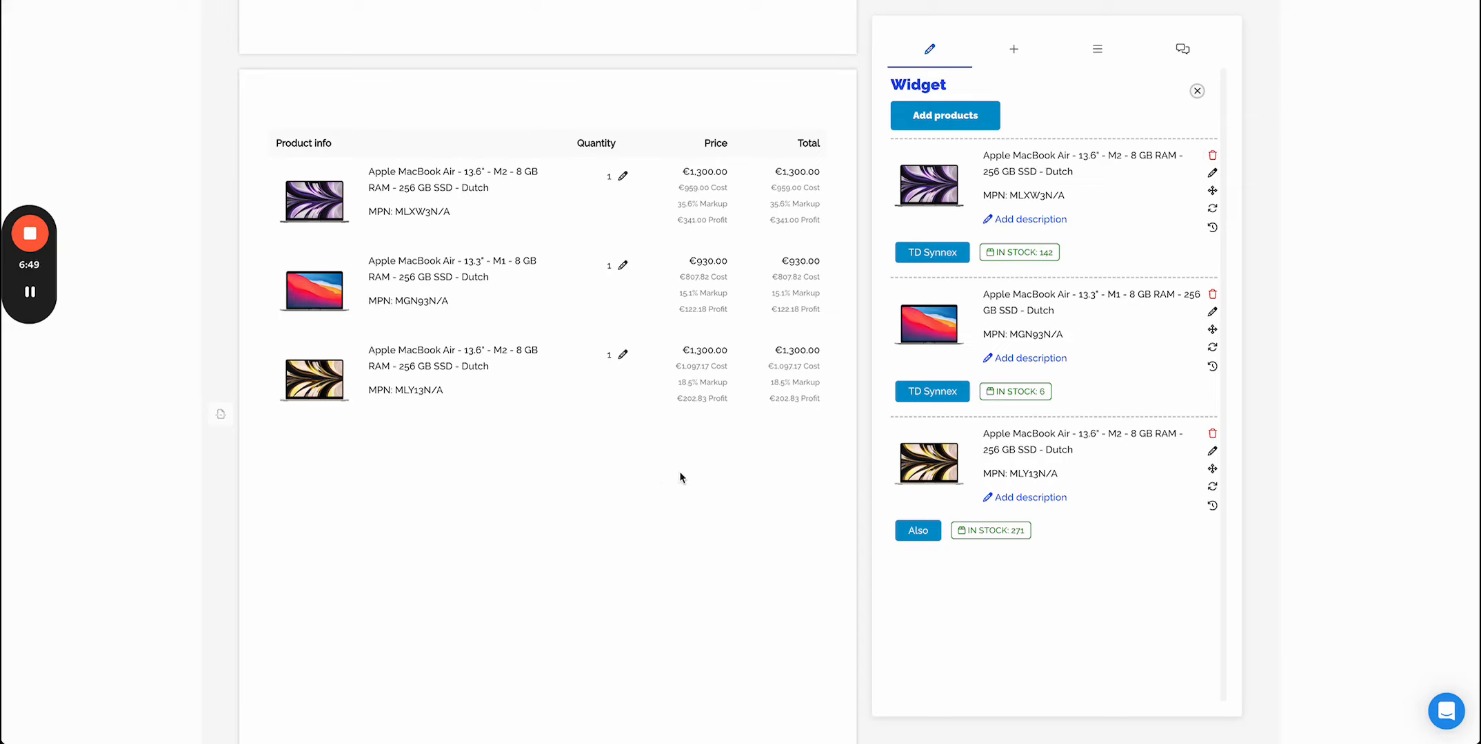
pyautogui.scroll(15, 679, 477)
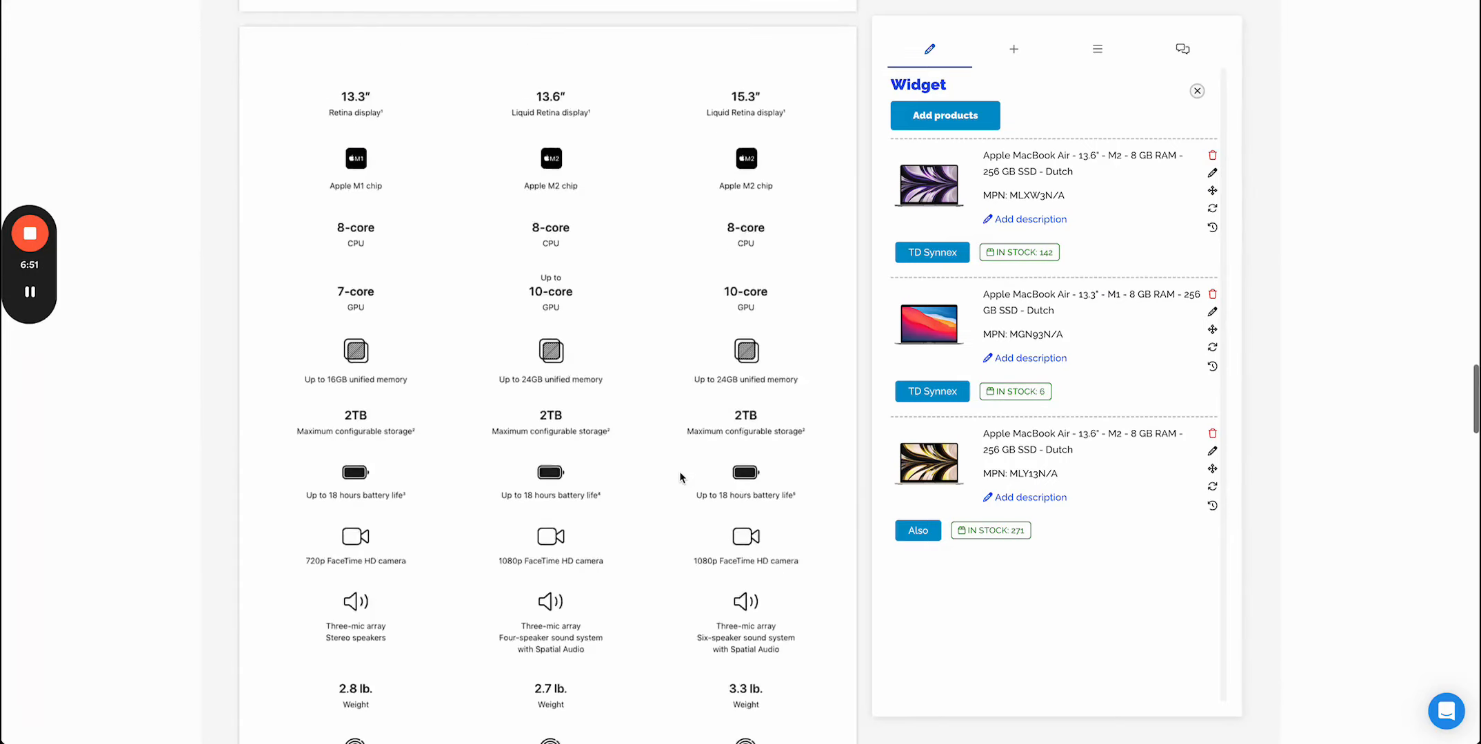
pyautogui.scroll(5, 679, 475)
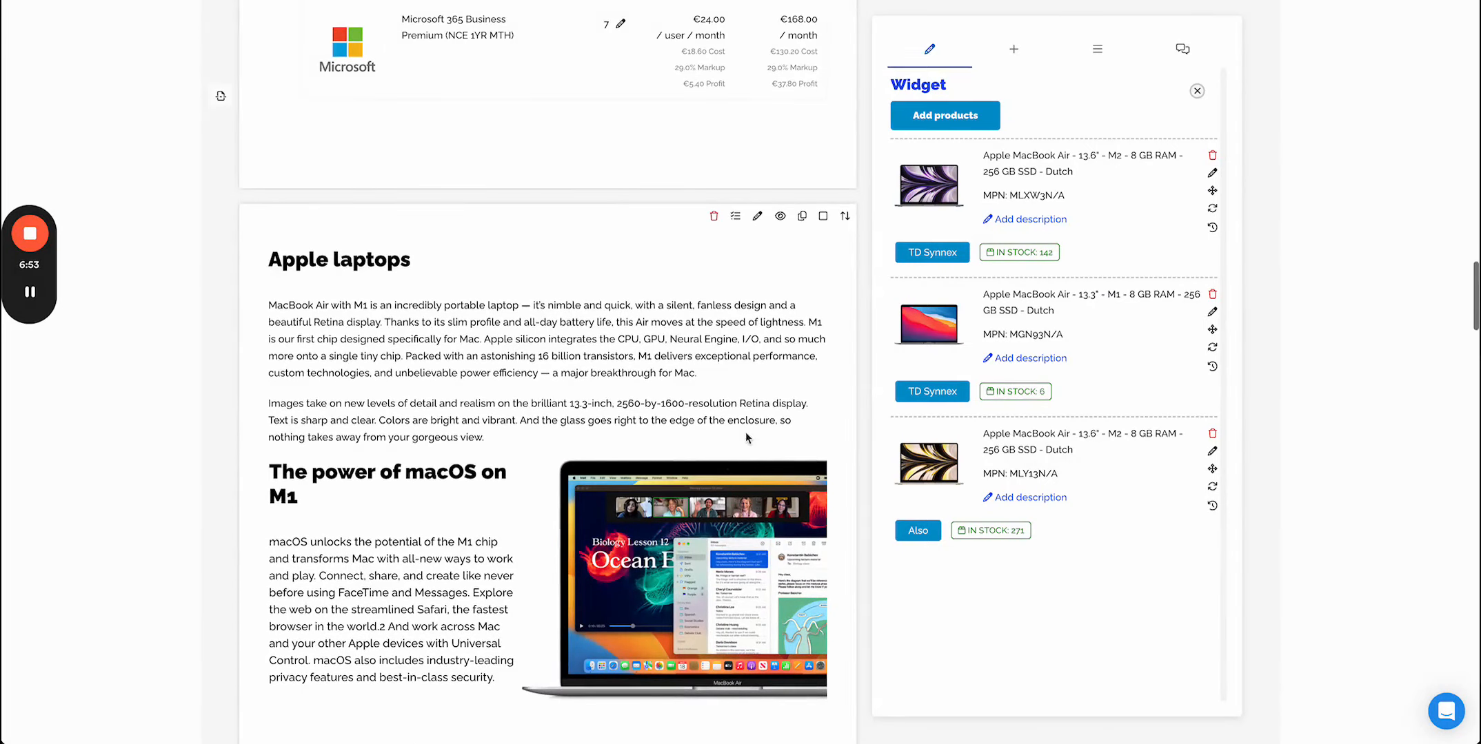
pyautogui.click(735, 218)
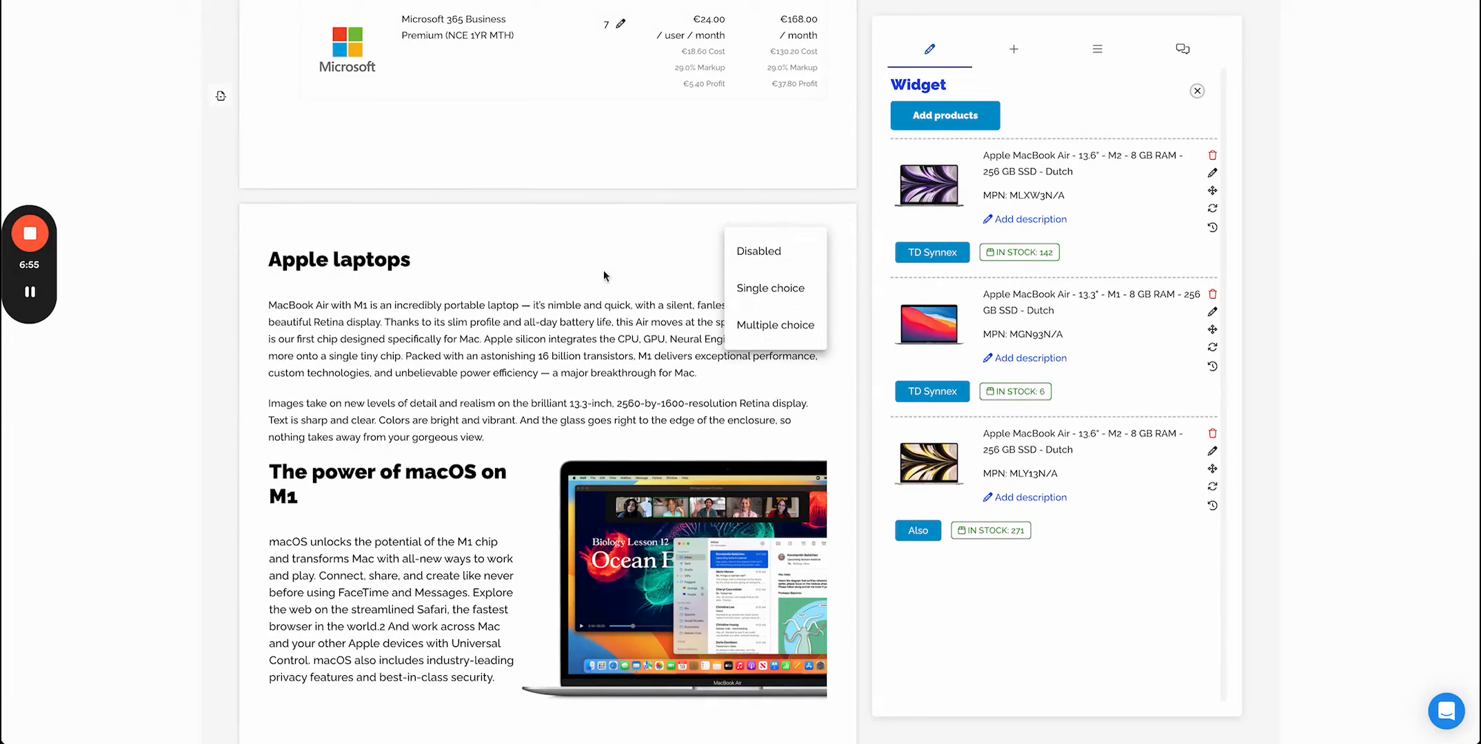
pyautogui.click(788, 296)
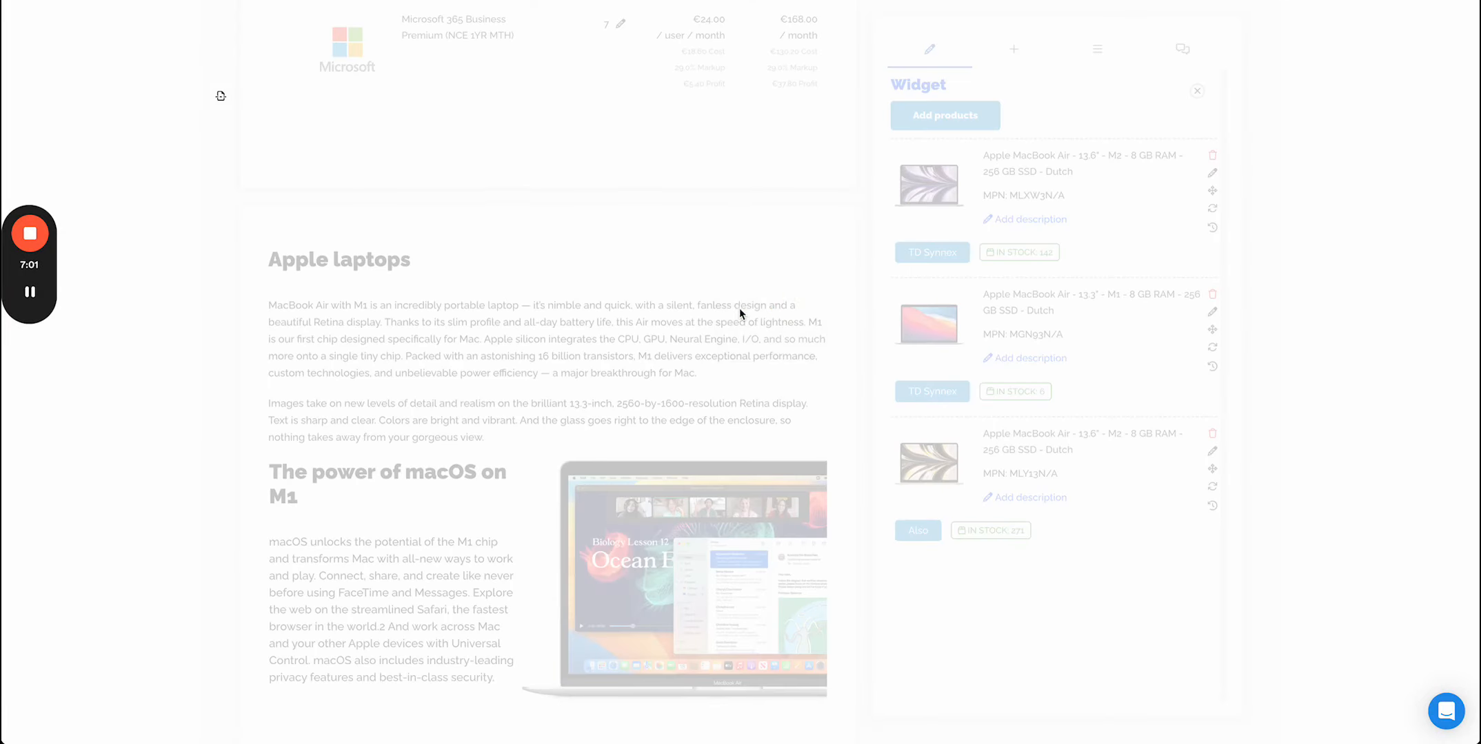
# - Choose the Apple MacBook Air - 13.6" - M2 - 8 GB RAM - 256 GB SSD - Dutch (MLY13N/A) option
pyautogui.scroll(-1, 588, 445)
pyautogui.scroll(-20, 587, 445)
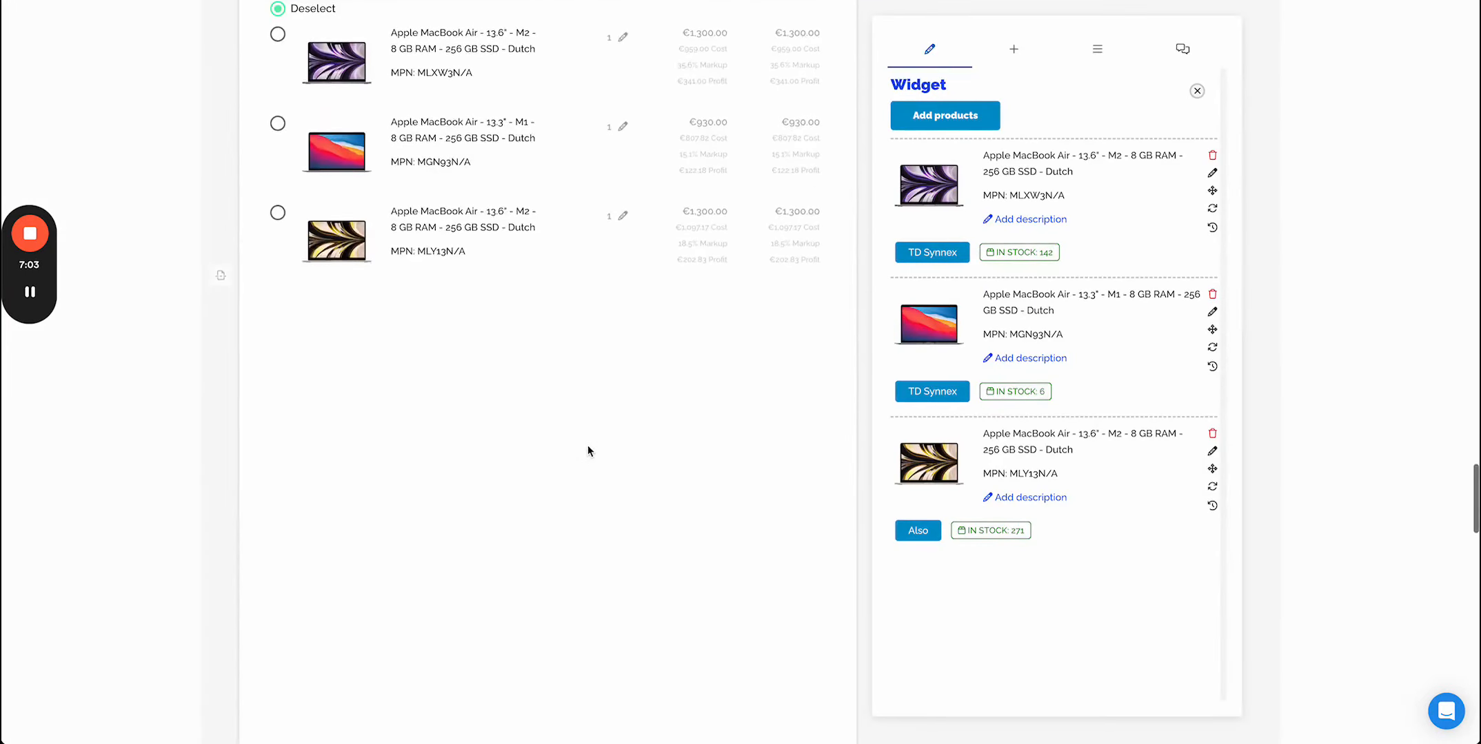
pyautogui.scroll(4, 587, 445)
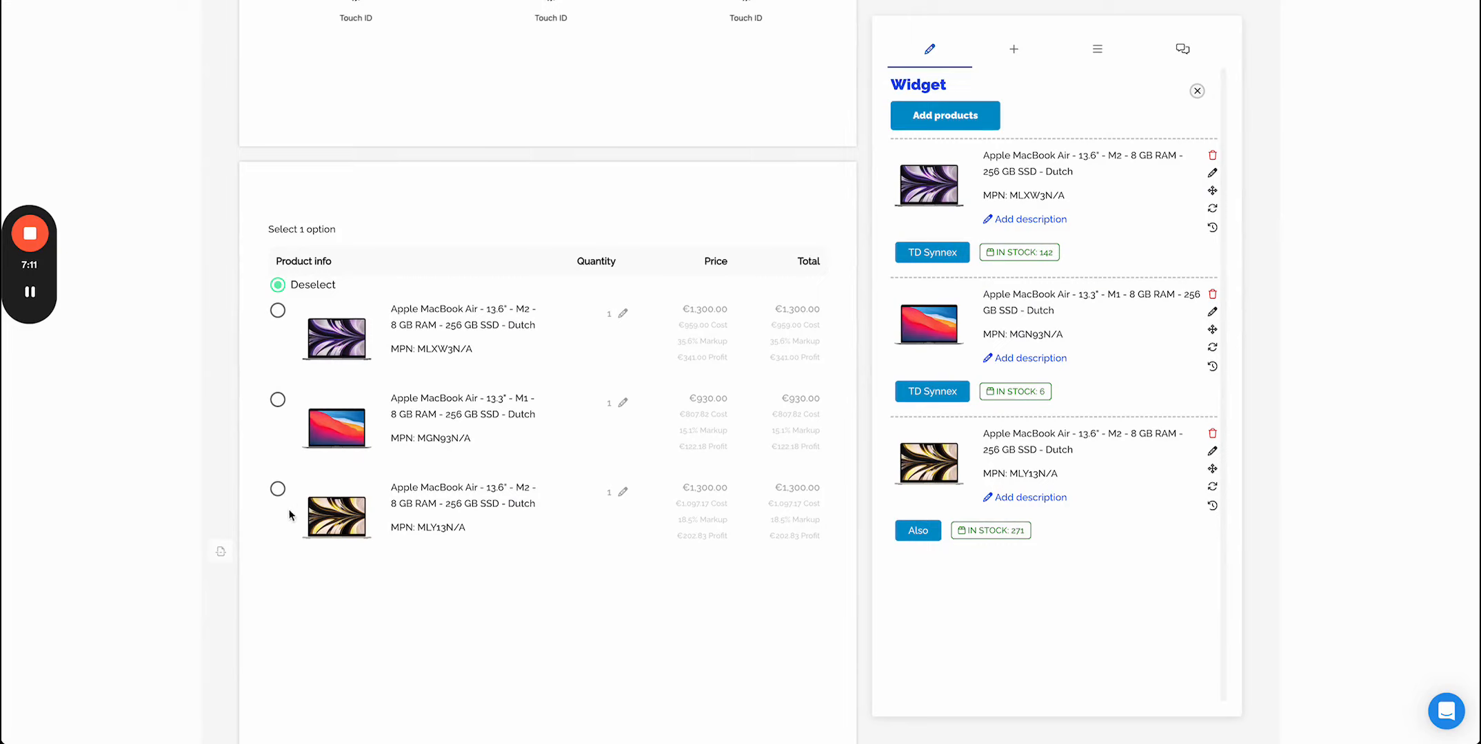
pyautogui.click(278, 490)
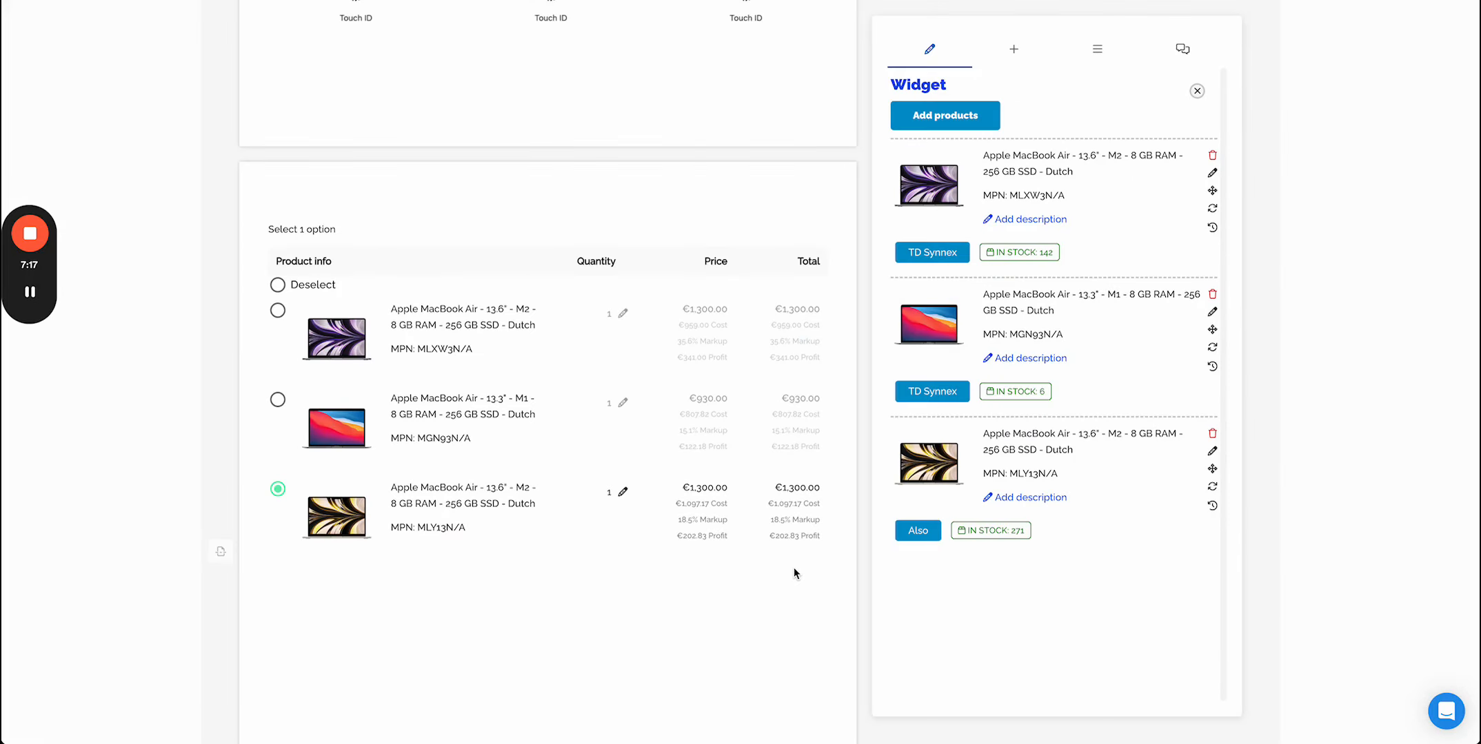
# - Close the widget editor and review the linked opportunity's details, closing the dialog without saving
pyautogui.scroll(-8, 794, 573)
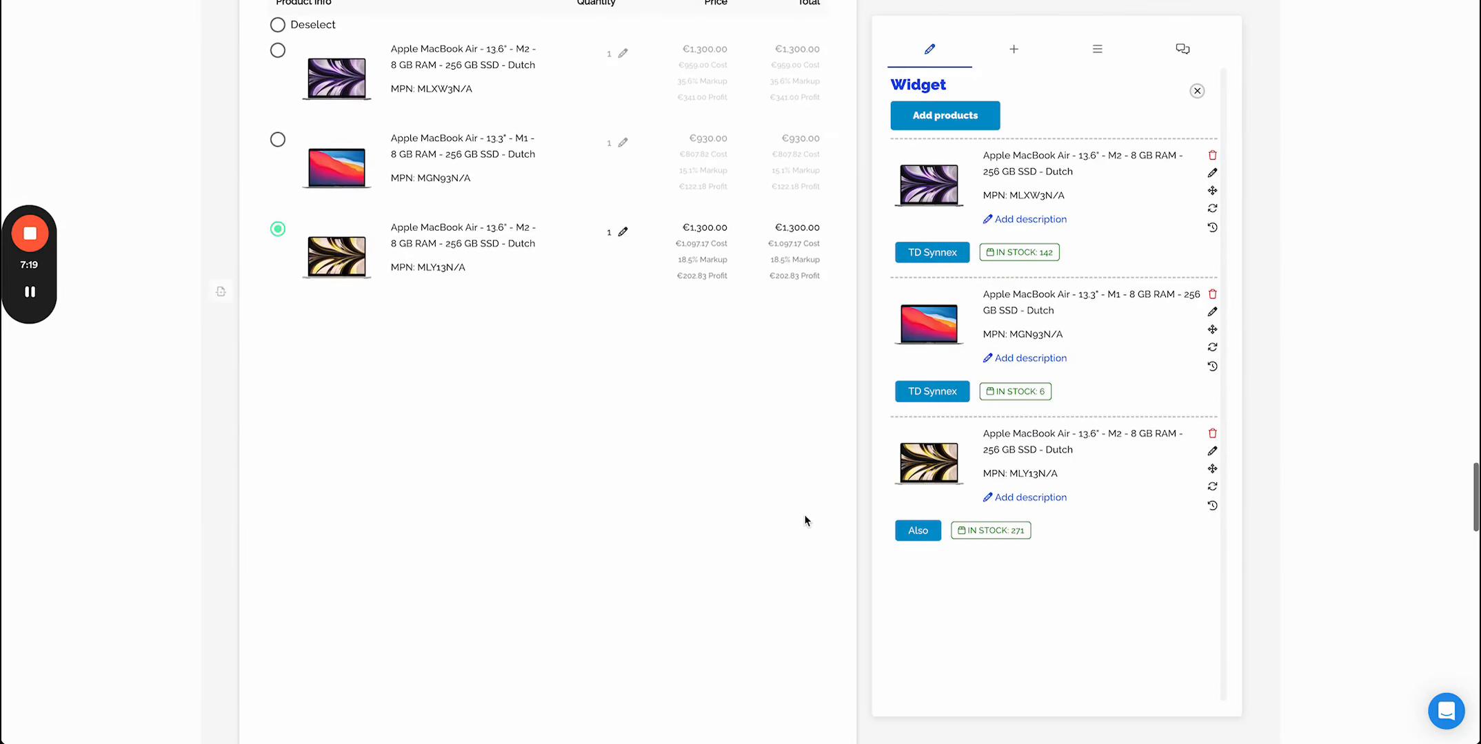
pyautogui.scroll(-5, 803, 515)
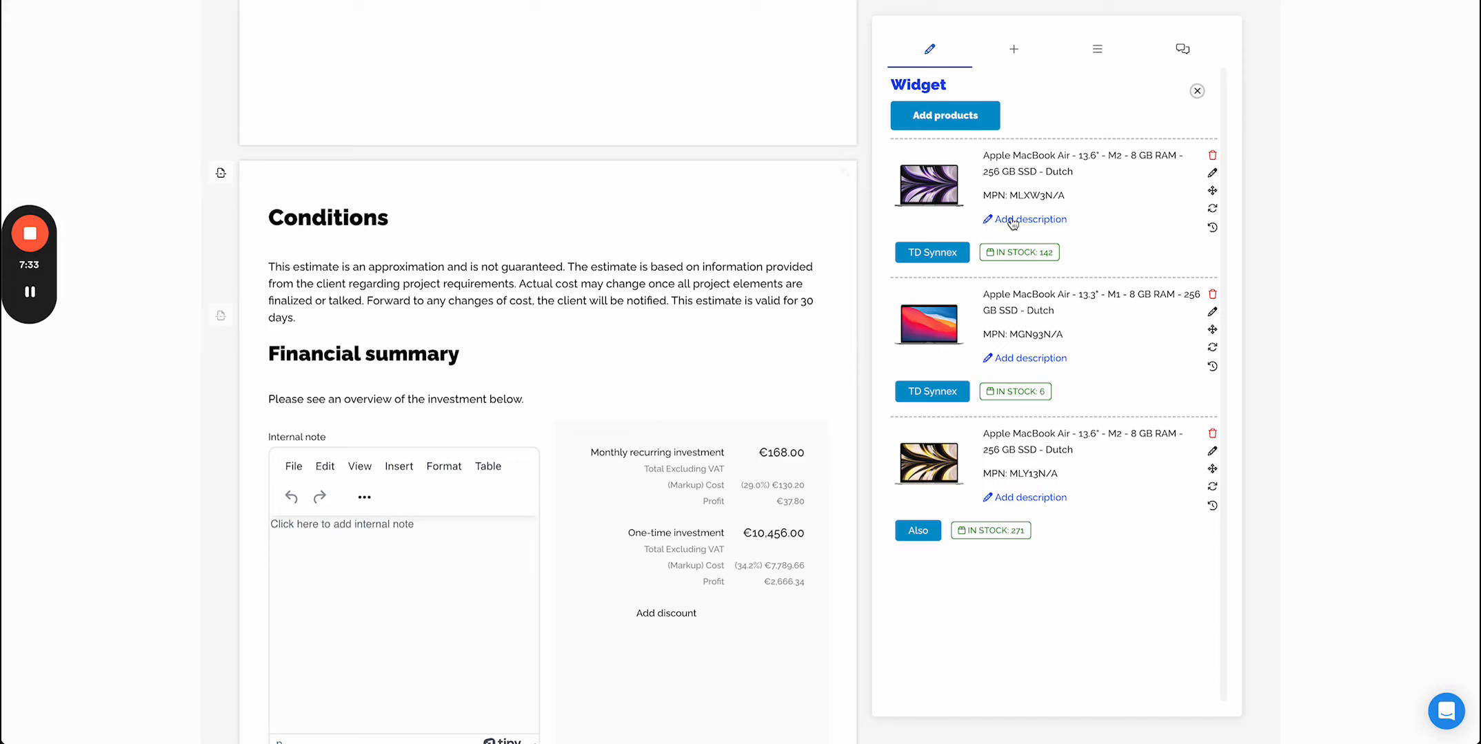
pyautogui.click(1197, 90)
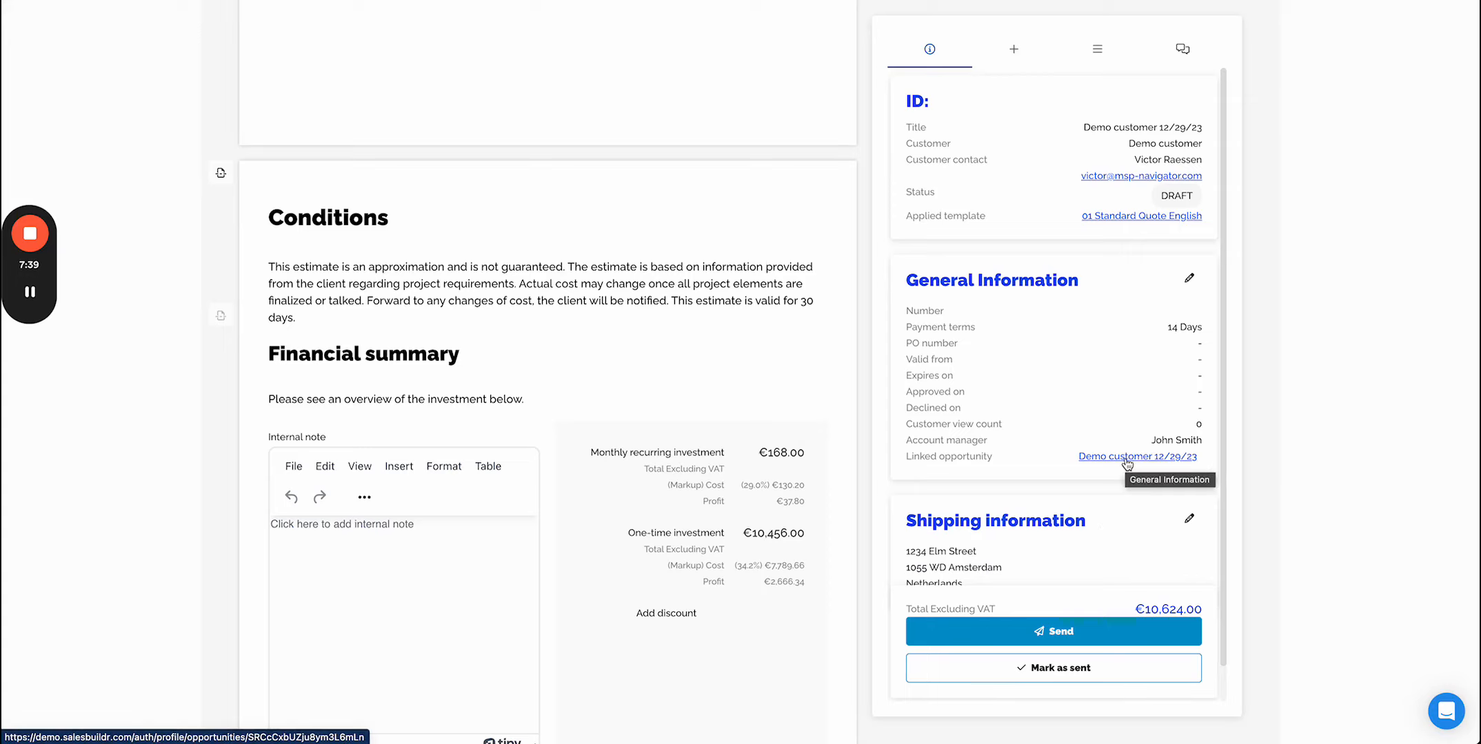
pyautogui.click(1188, 281)
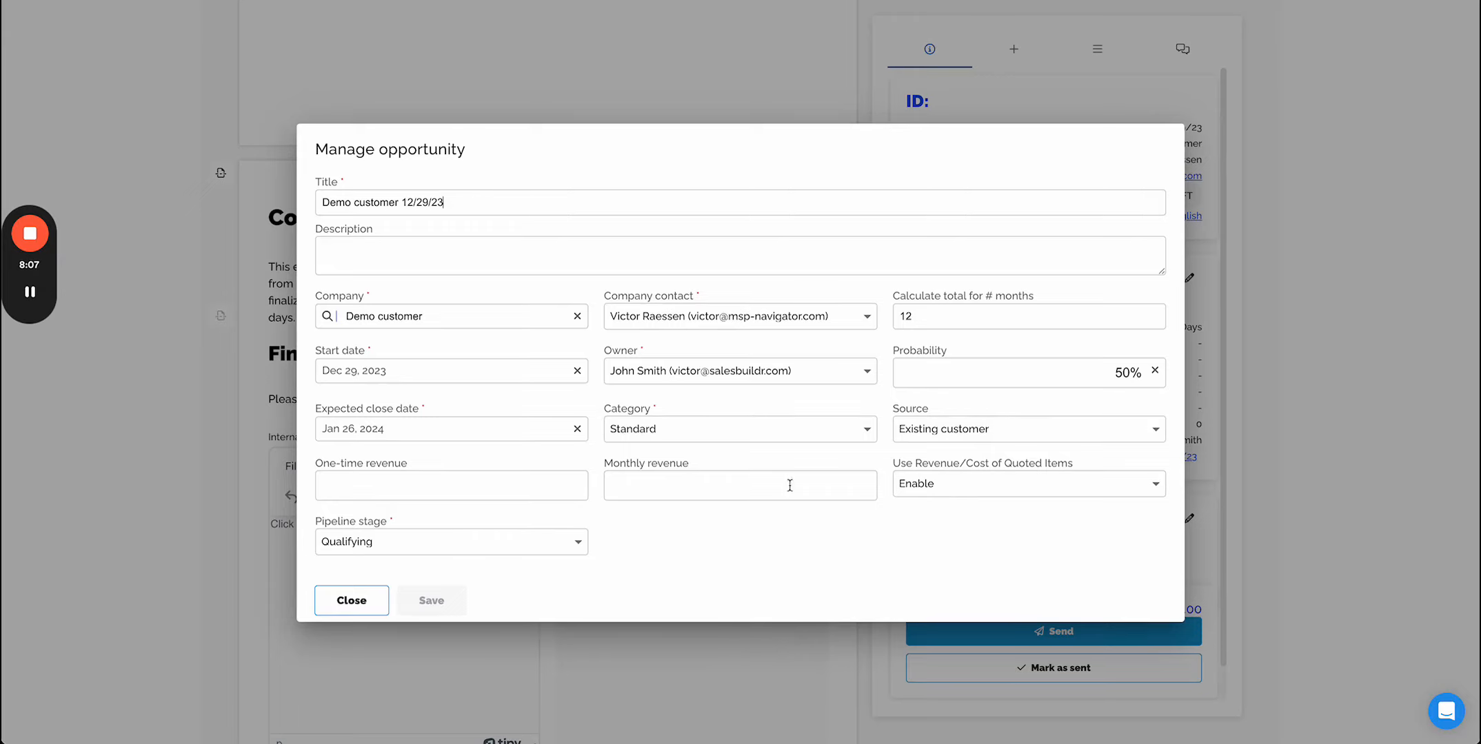
pyautogui.click(350, 601)
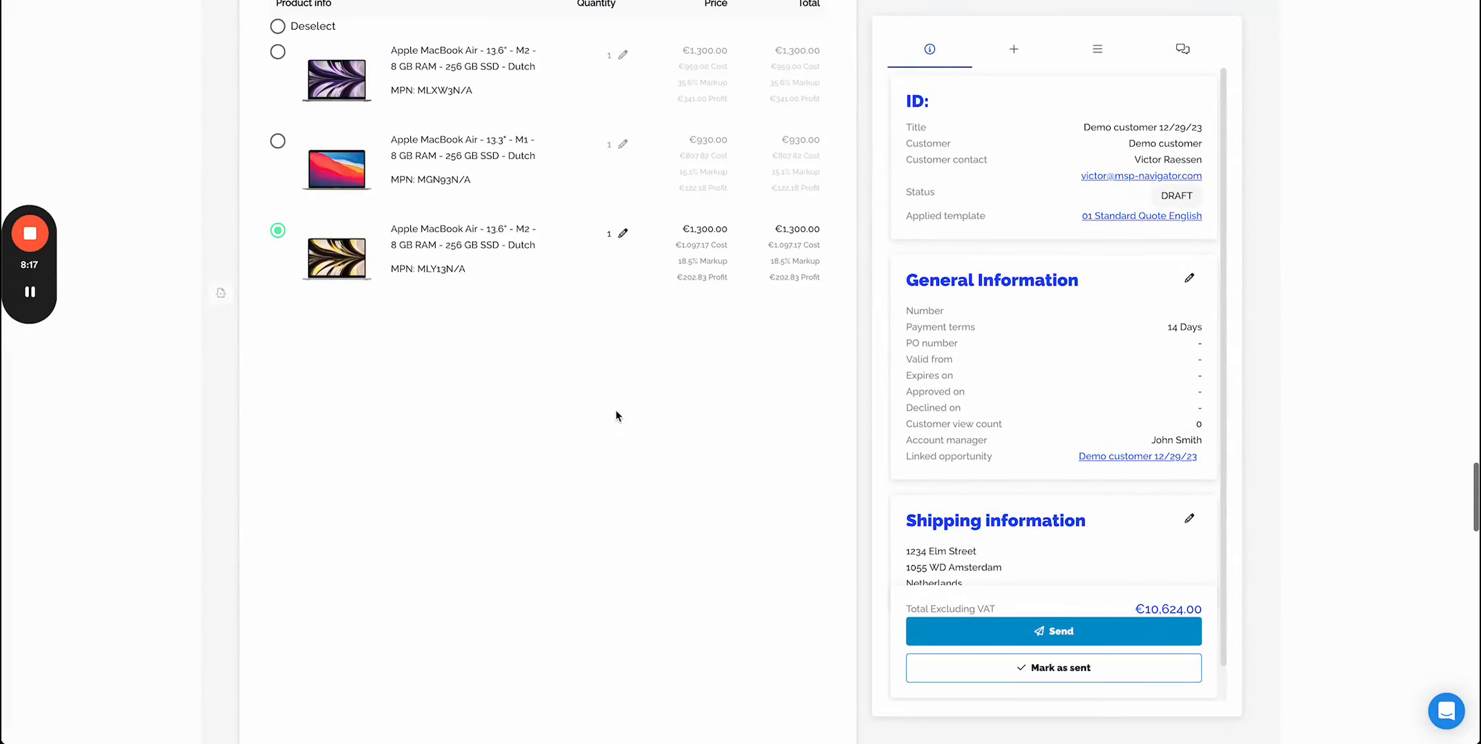
# - Insert the 07 Managed Services widget into the quote below the Apple laptops section
pyautogui.click(1019, 49)
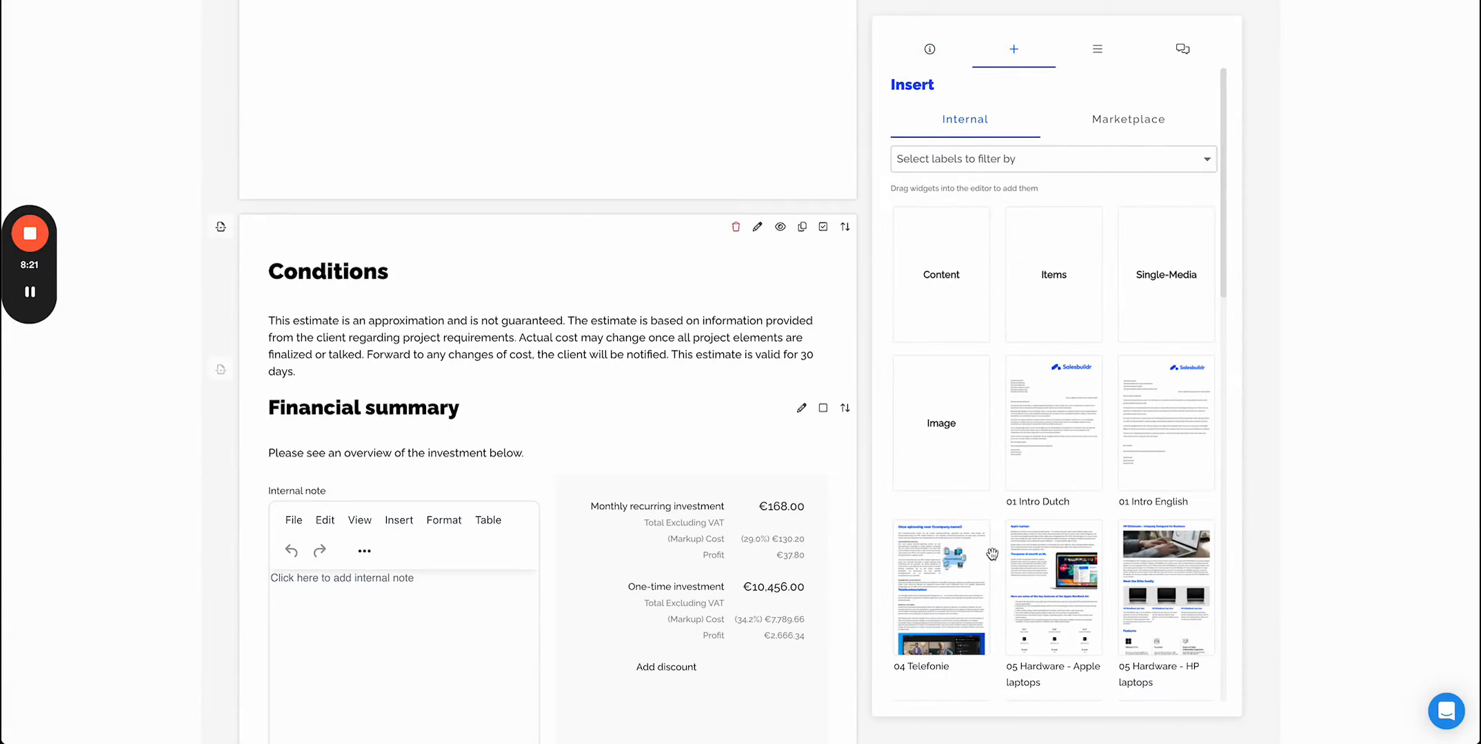
pyautogui.scroll(-3, 1078, 606)
pyautogui.scroll(-8, 1077, 606)
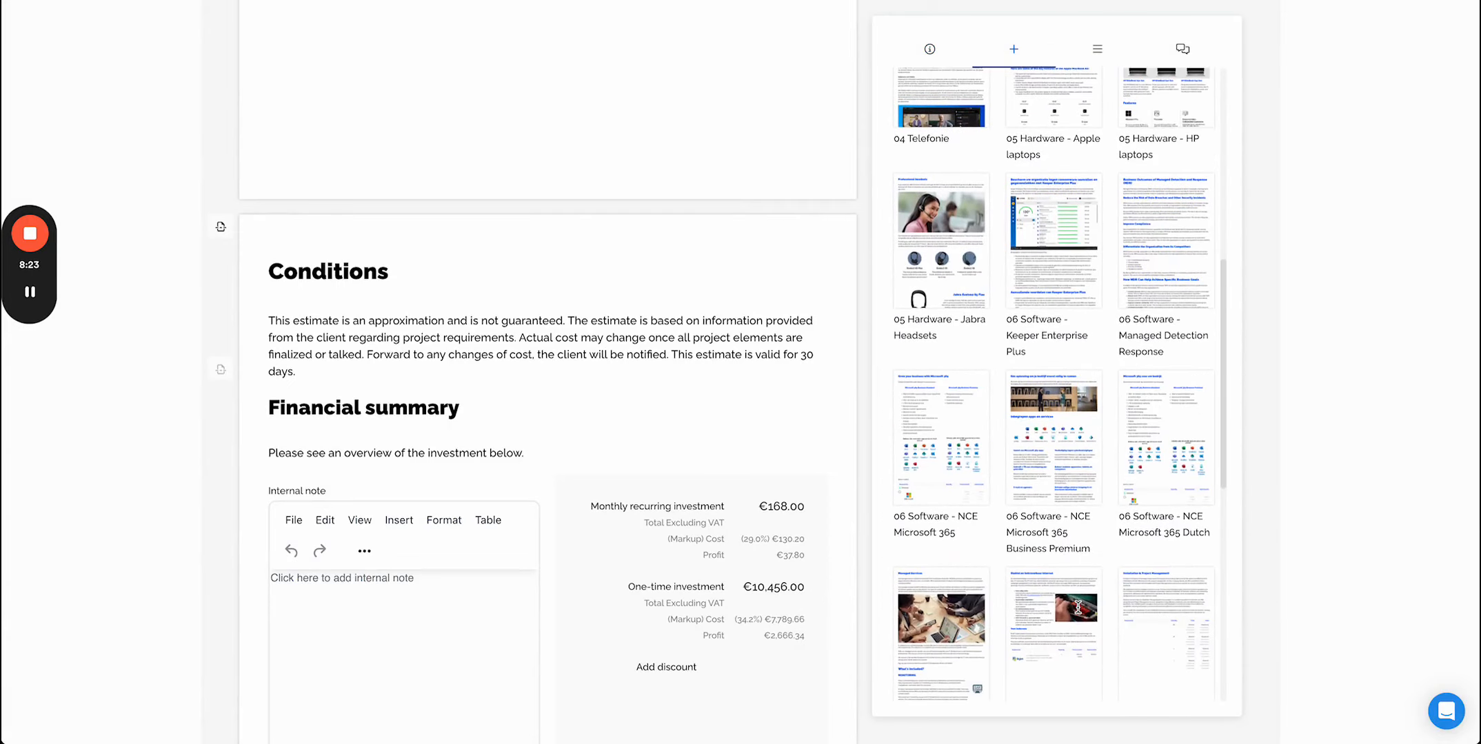
pyautogui.moveTo(941, 386); pyautogui.dragTo(411, 336)
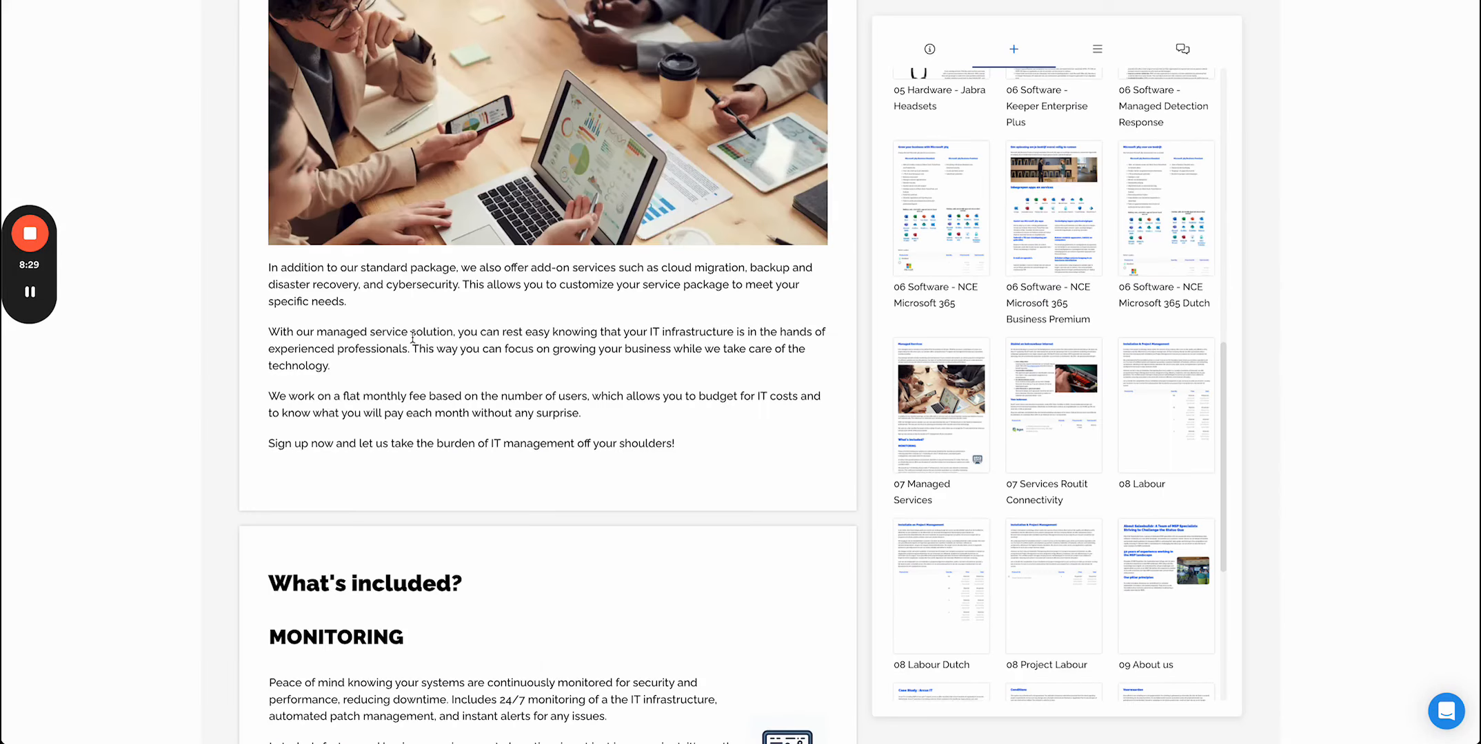
# - Add a page break before the Managed Services section
pyautogui.scroll(6, 412, 338)
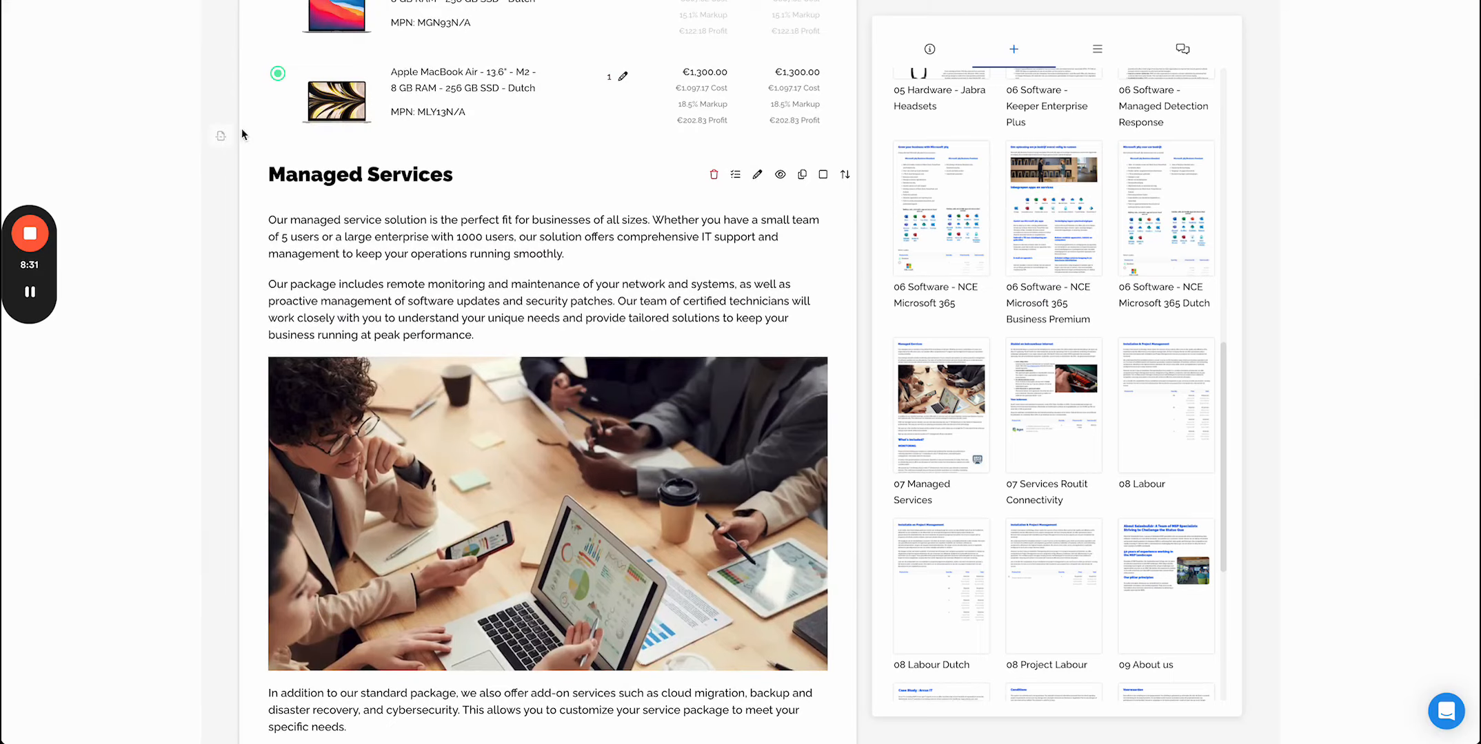
pyautogui.click(223, 138)
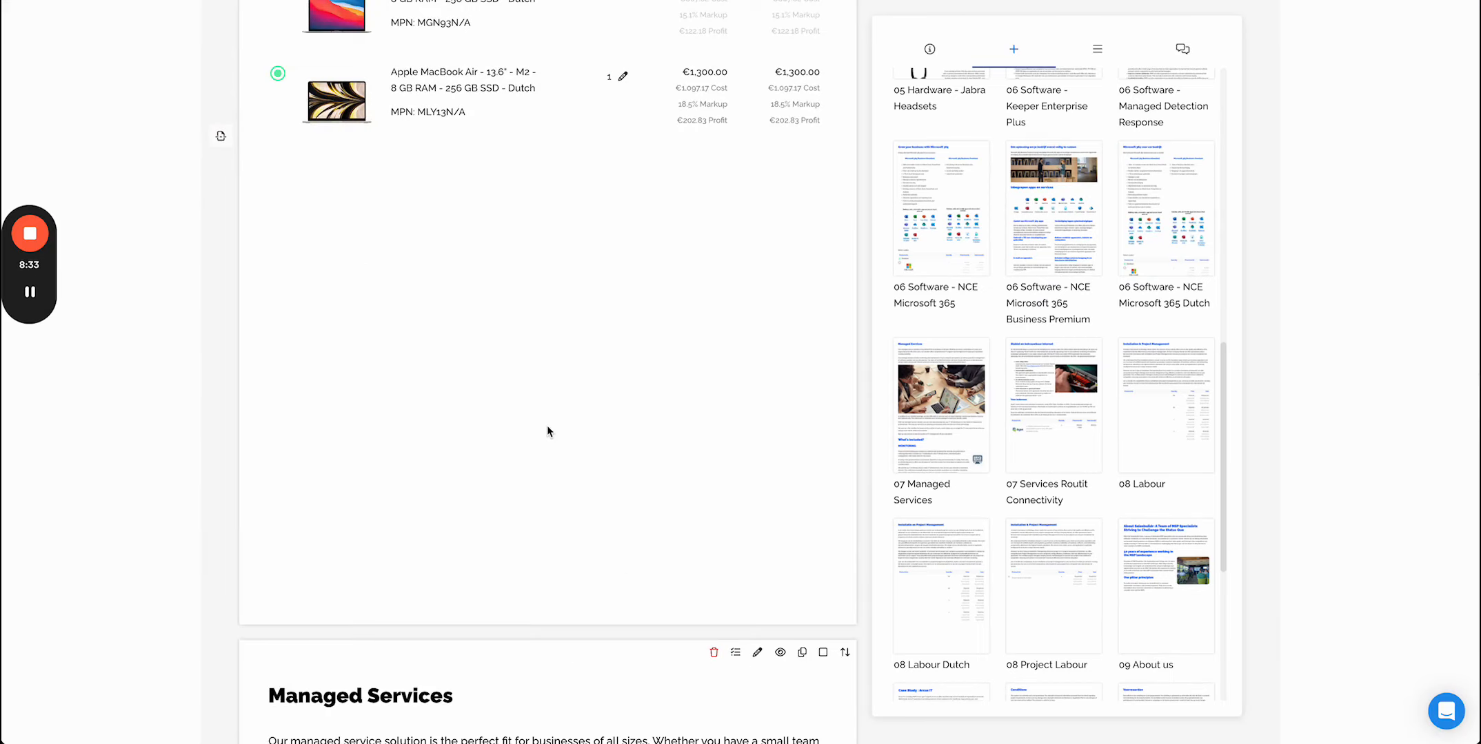
# - Scroll through the Managed Services section and expand the Managed Services per user bundle to view its products
pyautogui.scroll(-8, 548, 427)
pyautogui.scroll(-15, 547, 427)
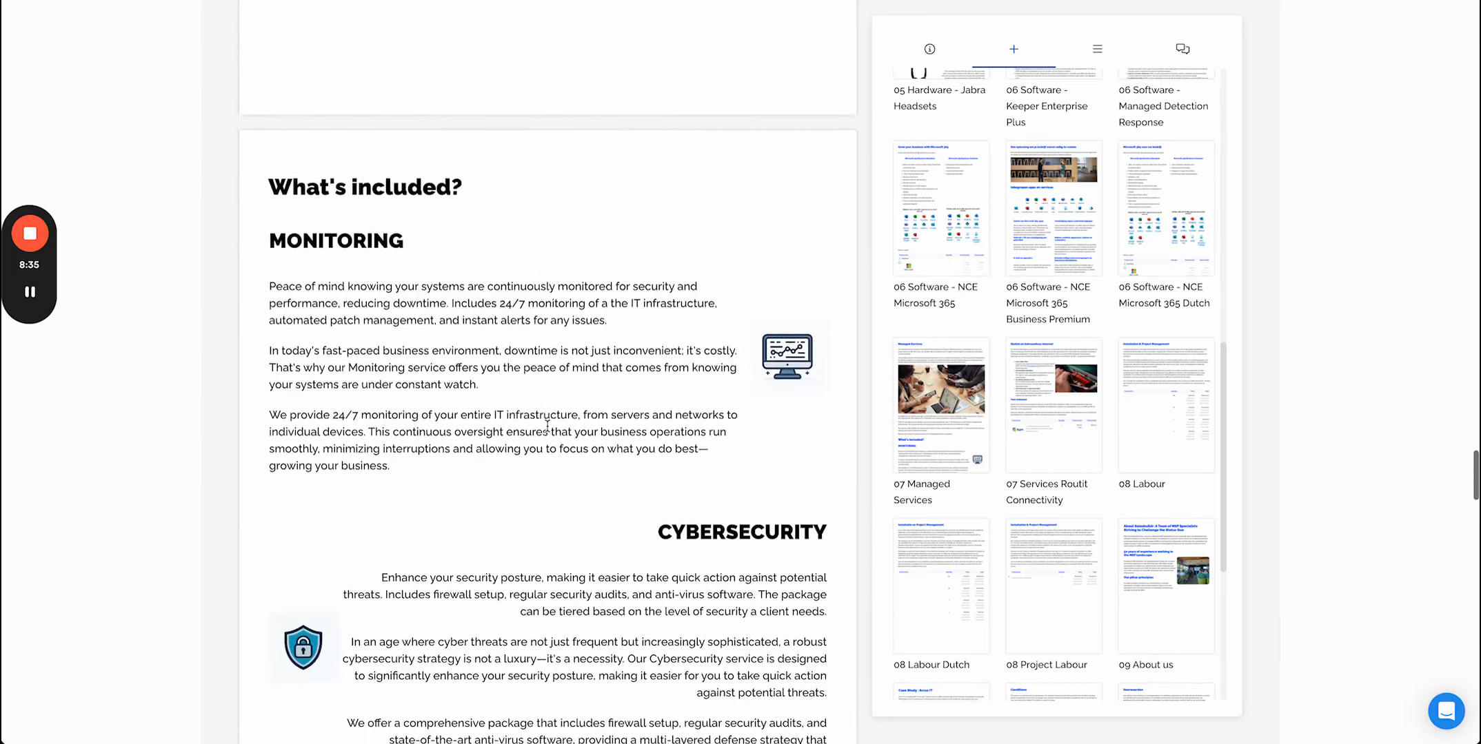
pyautogui.scroll(-15, 547, 426)
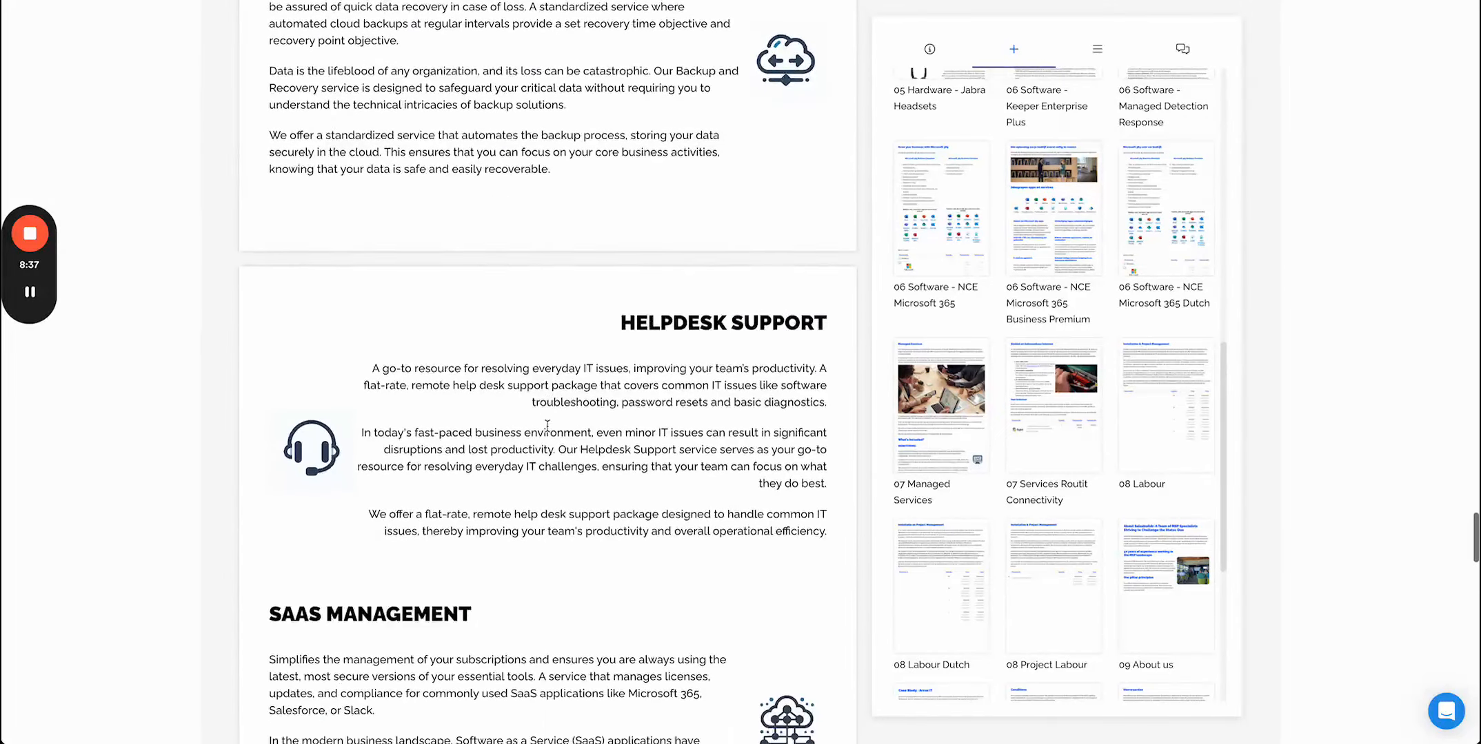
pyautogui.scroll(-3, 547, 426)
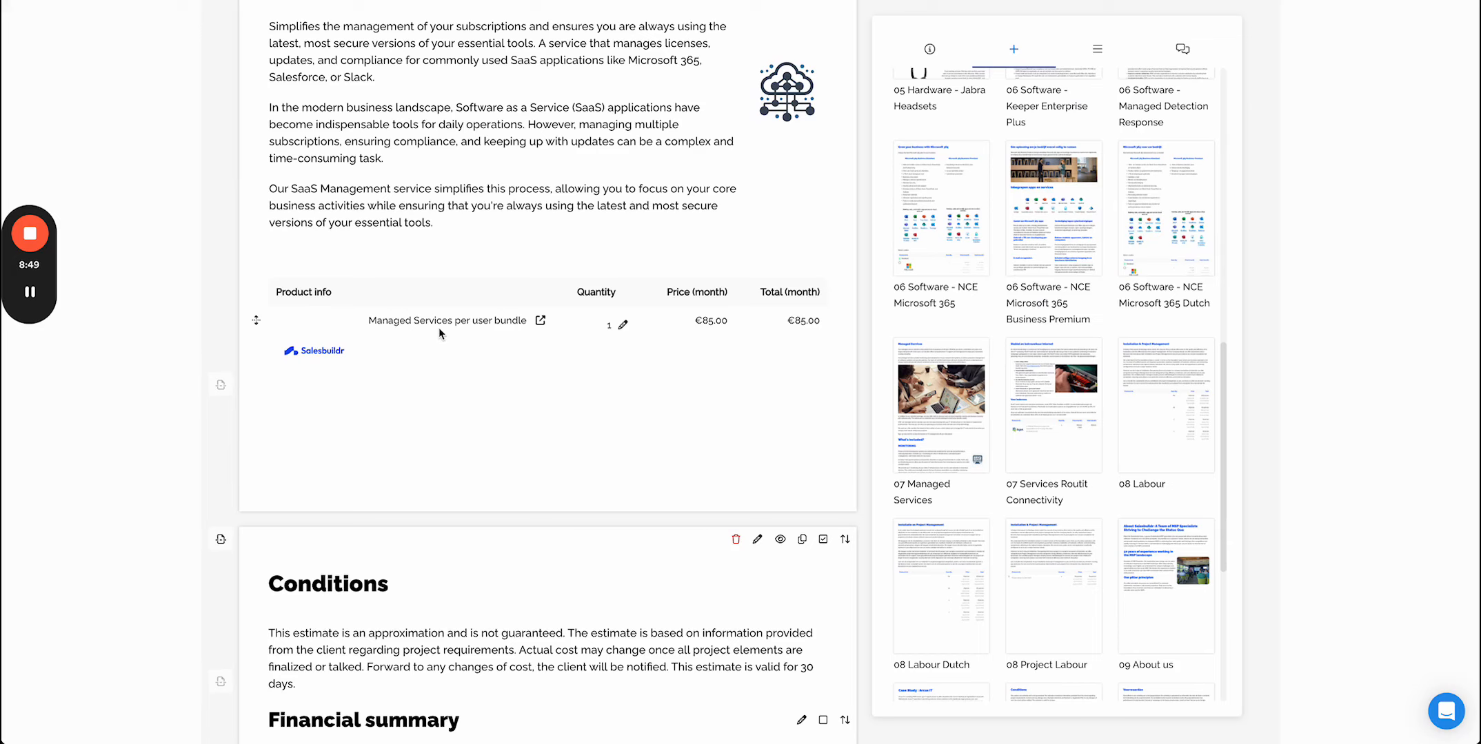
pyautogui.scroll(-2, 336, 376)
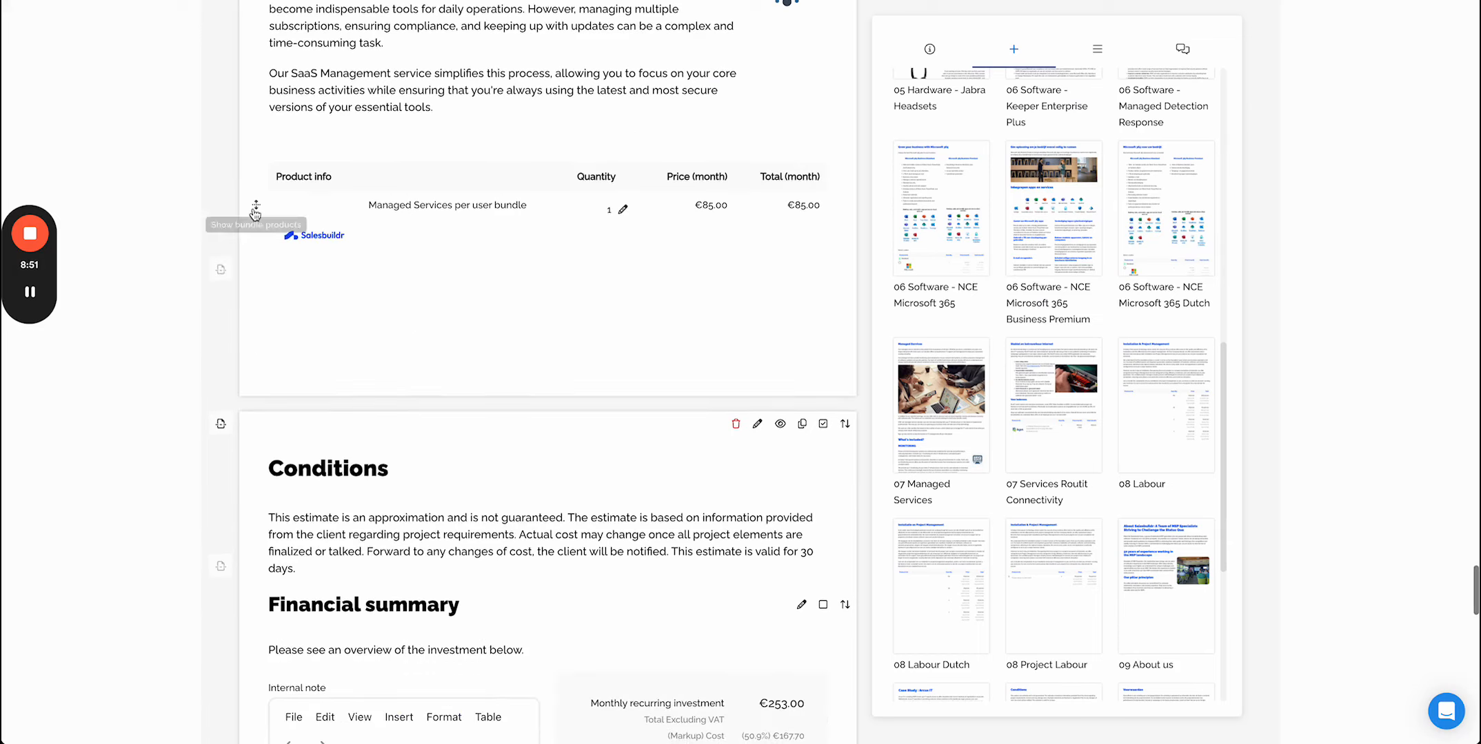
pyautogui.click(255, 210)
pyautogui.scroll(-2, 573, 539)
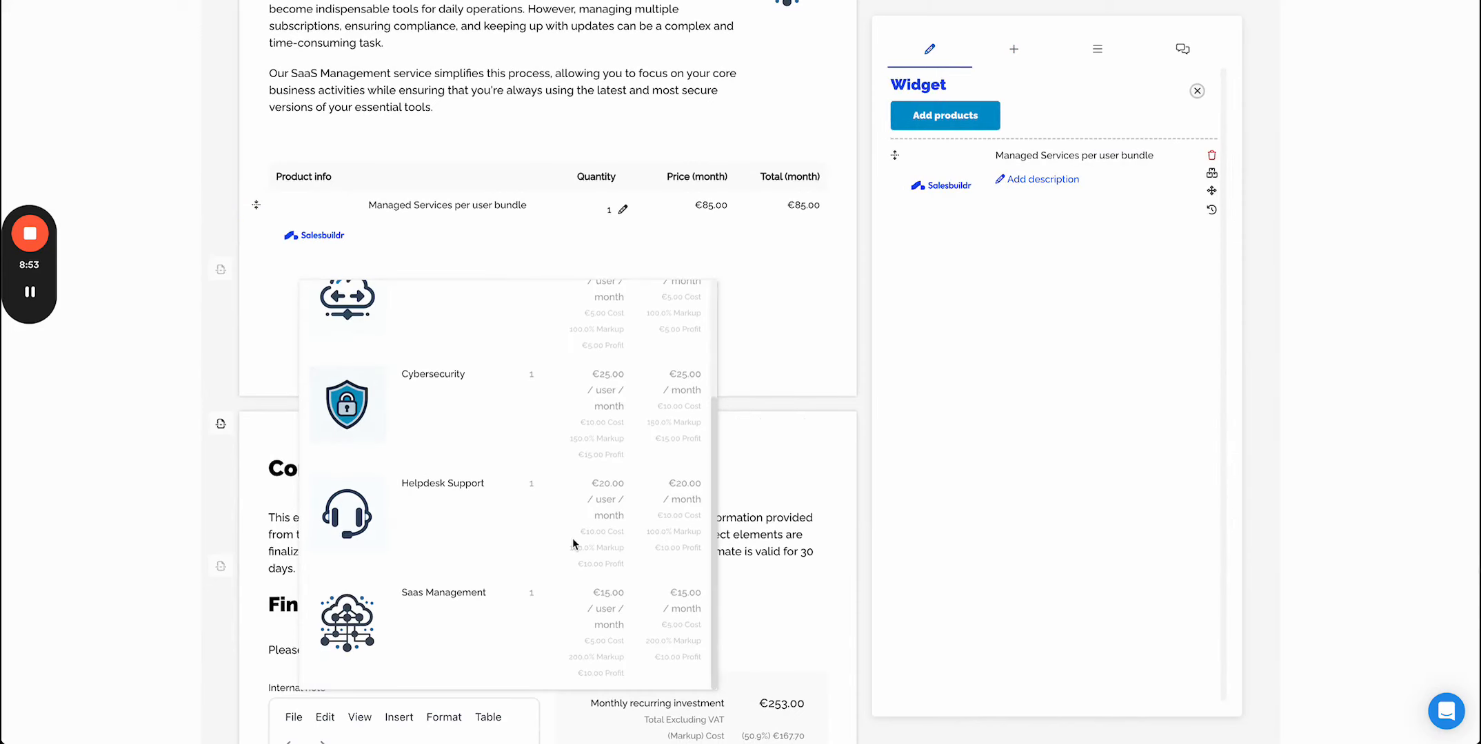
pyautogui.scroll(2, 573, 542)
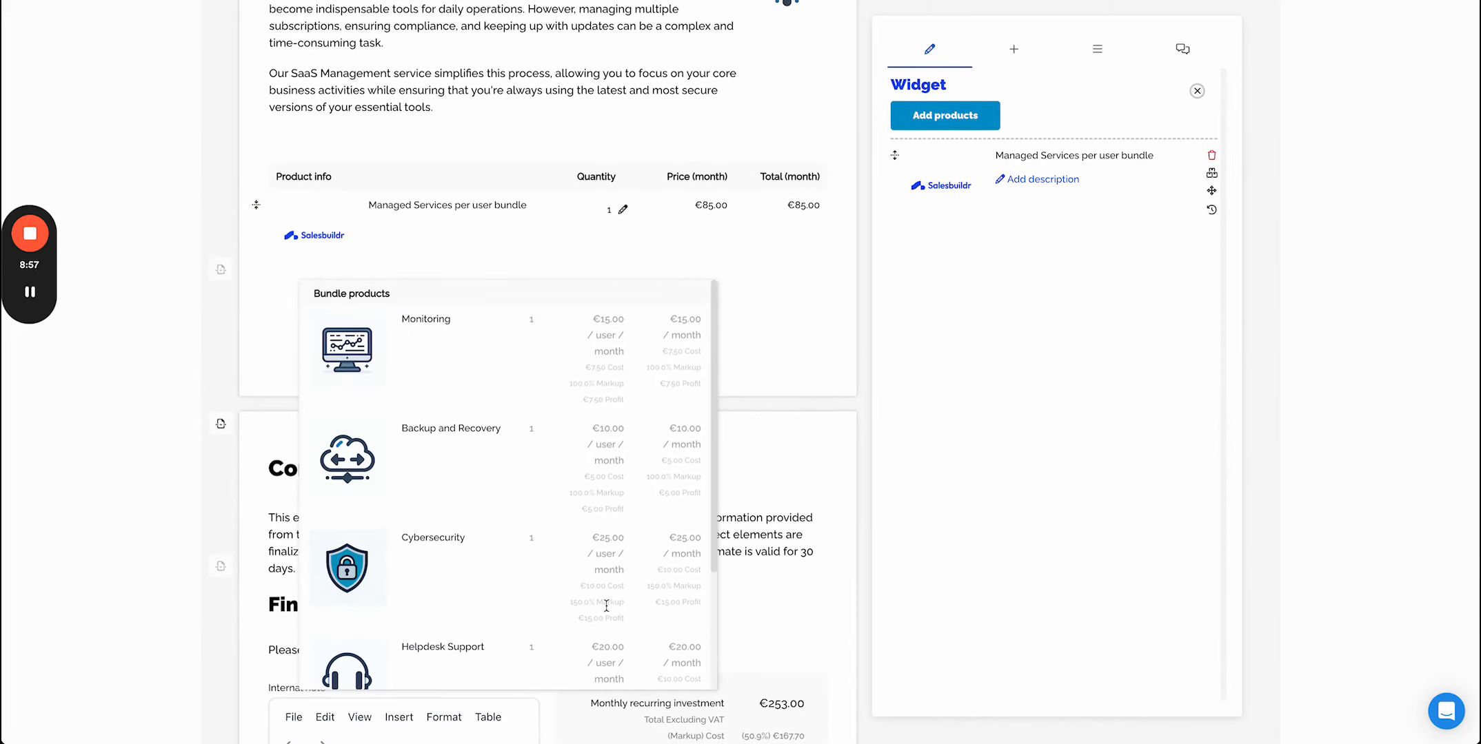
pyautogui.scroll(-2, 604, 628)
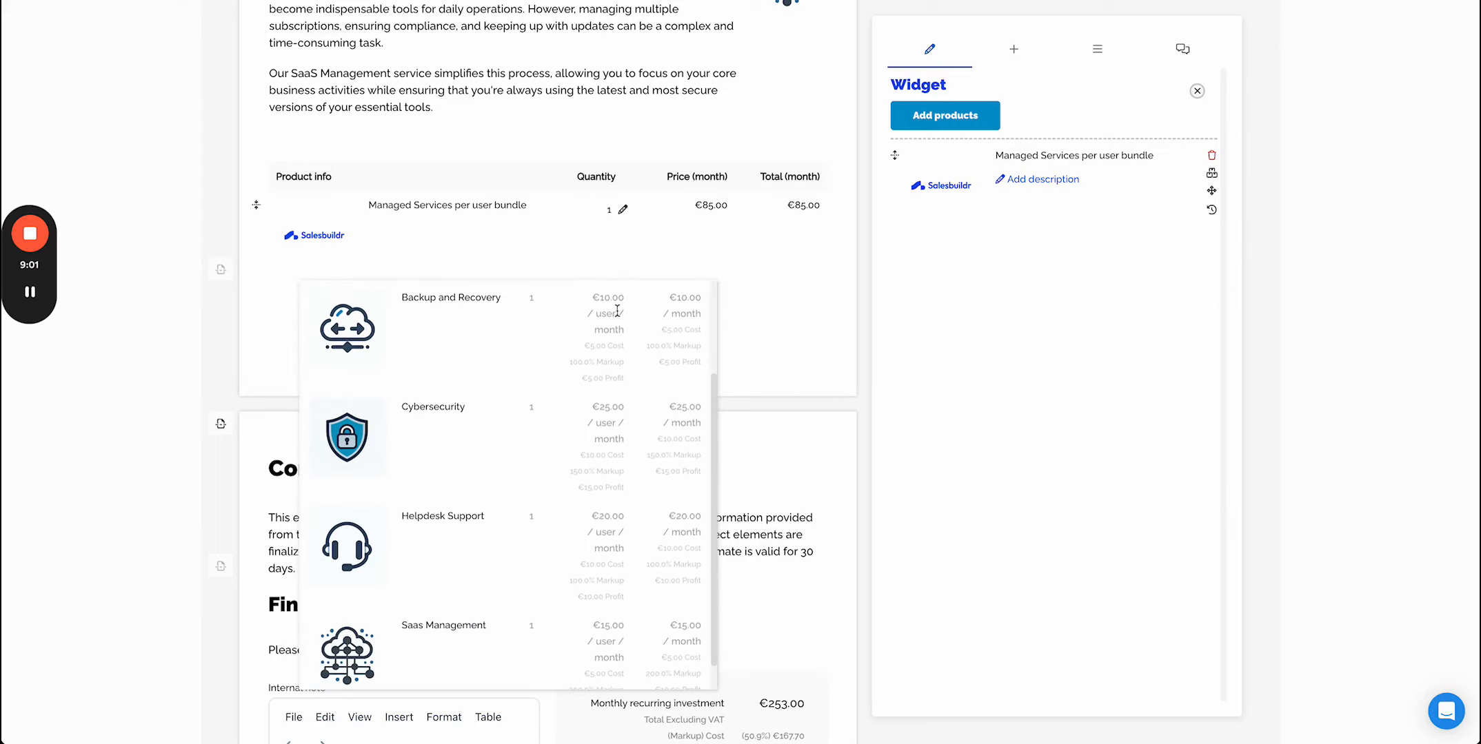
pyautogui.click(486, 235)
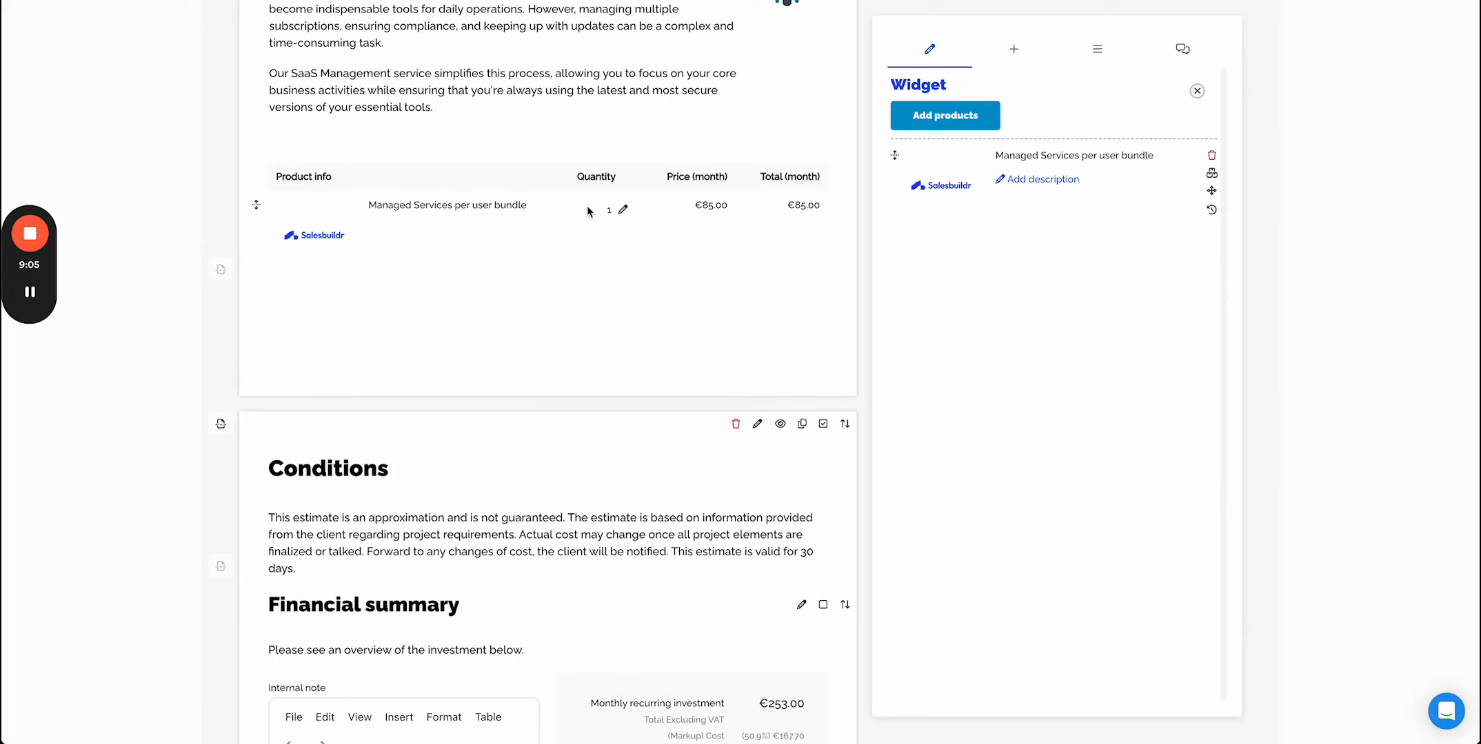
# - Open the bundle product manager for the Managed Services per user bundle, review its products, and close it
pyautogui.scroll(1, 826, 270)
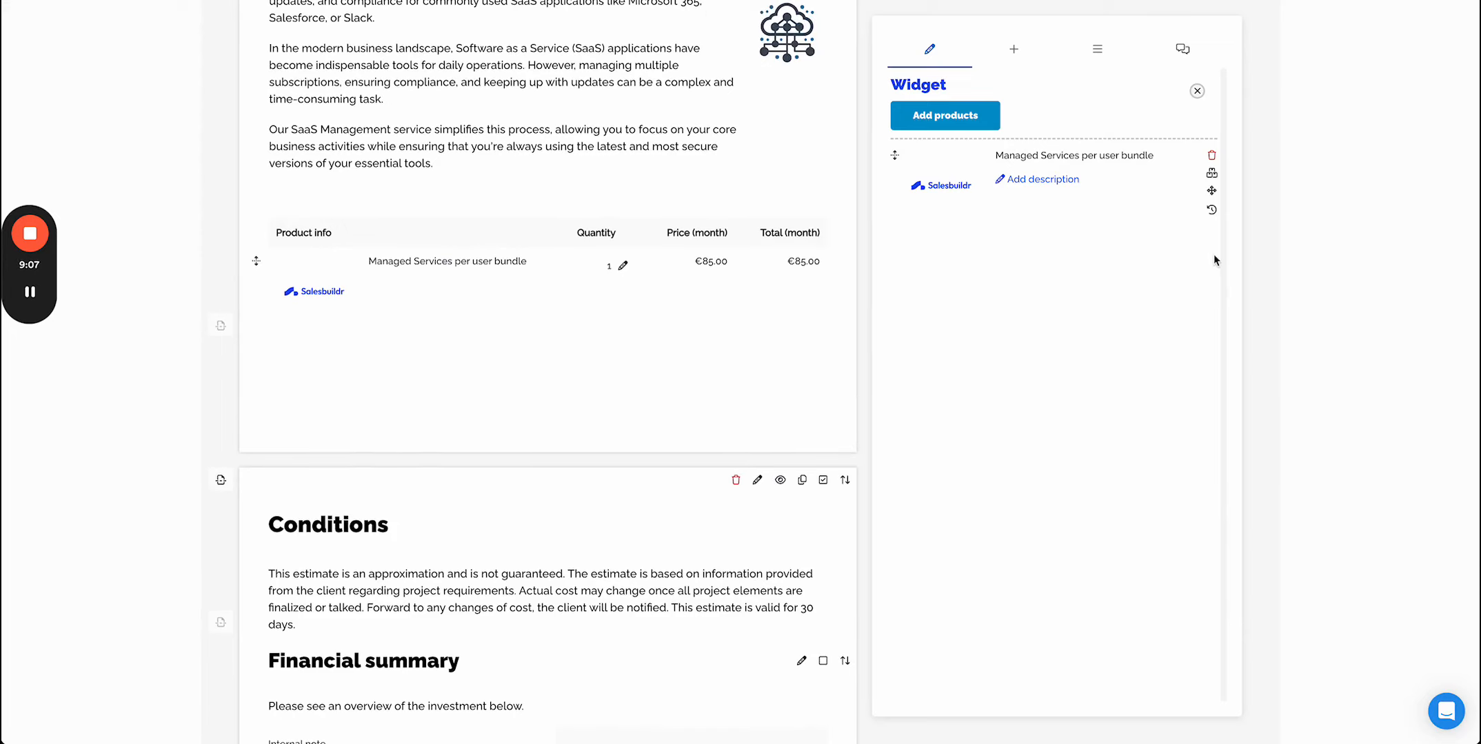
pyautogui.click(1212, 176)
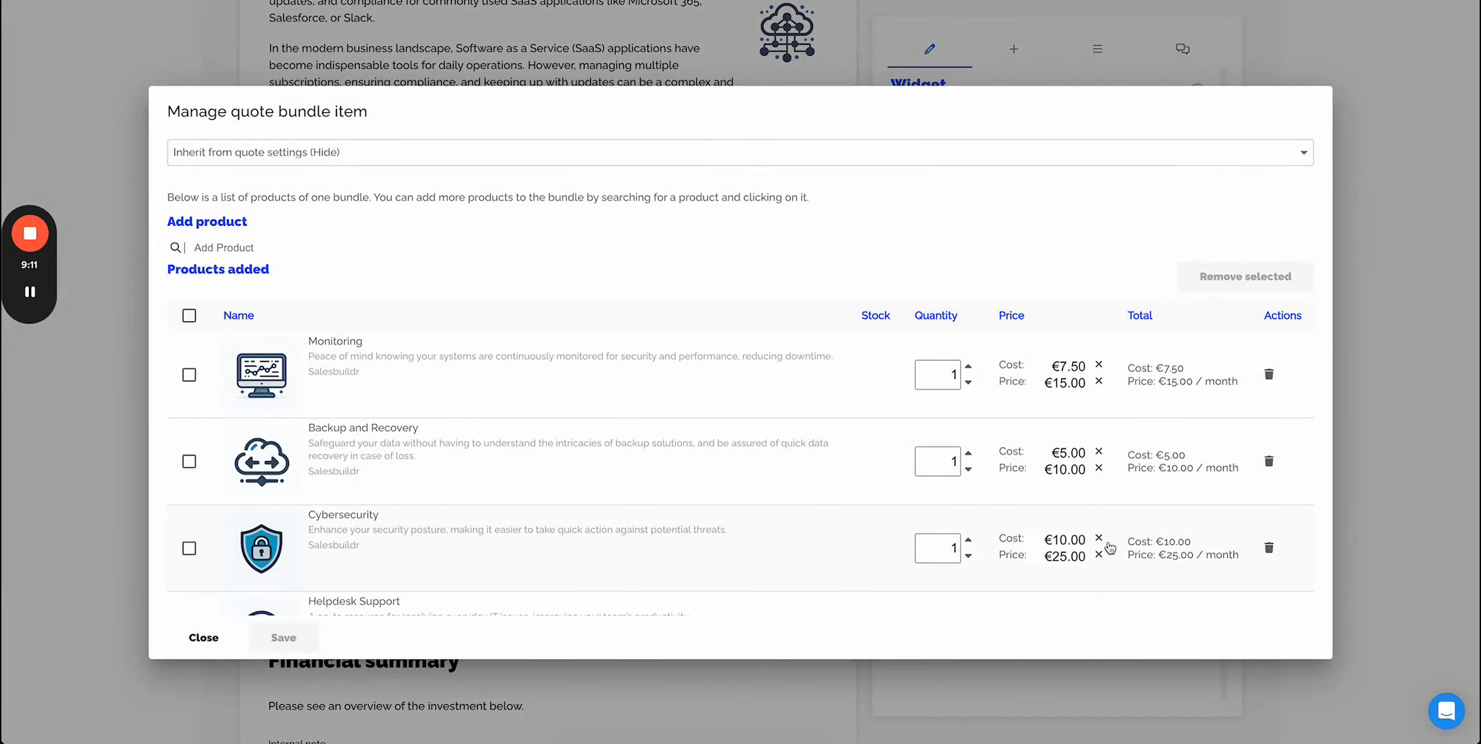
pyautogui.scroll(-2, 1110, 545)
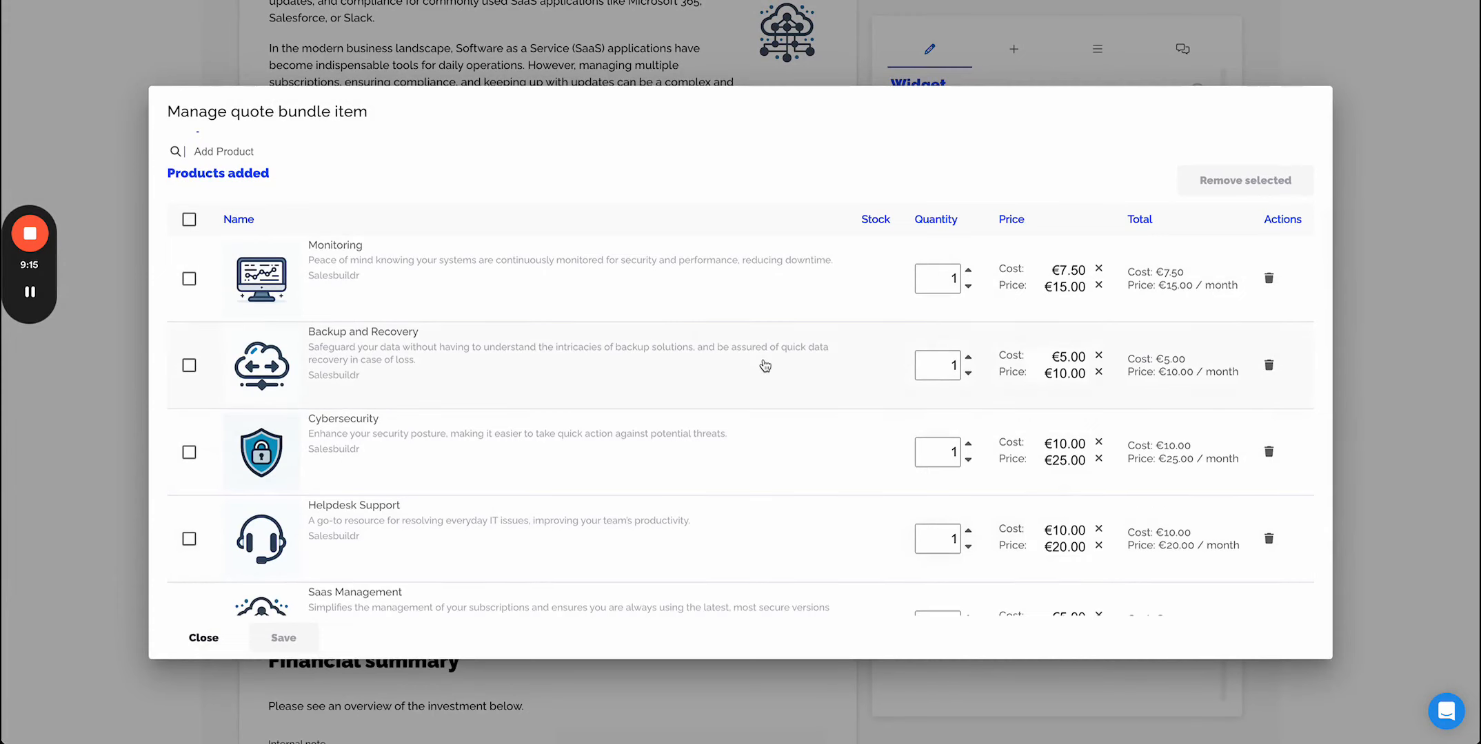
pyautogui.scroll(-2, 766, 366)
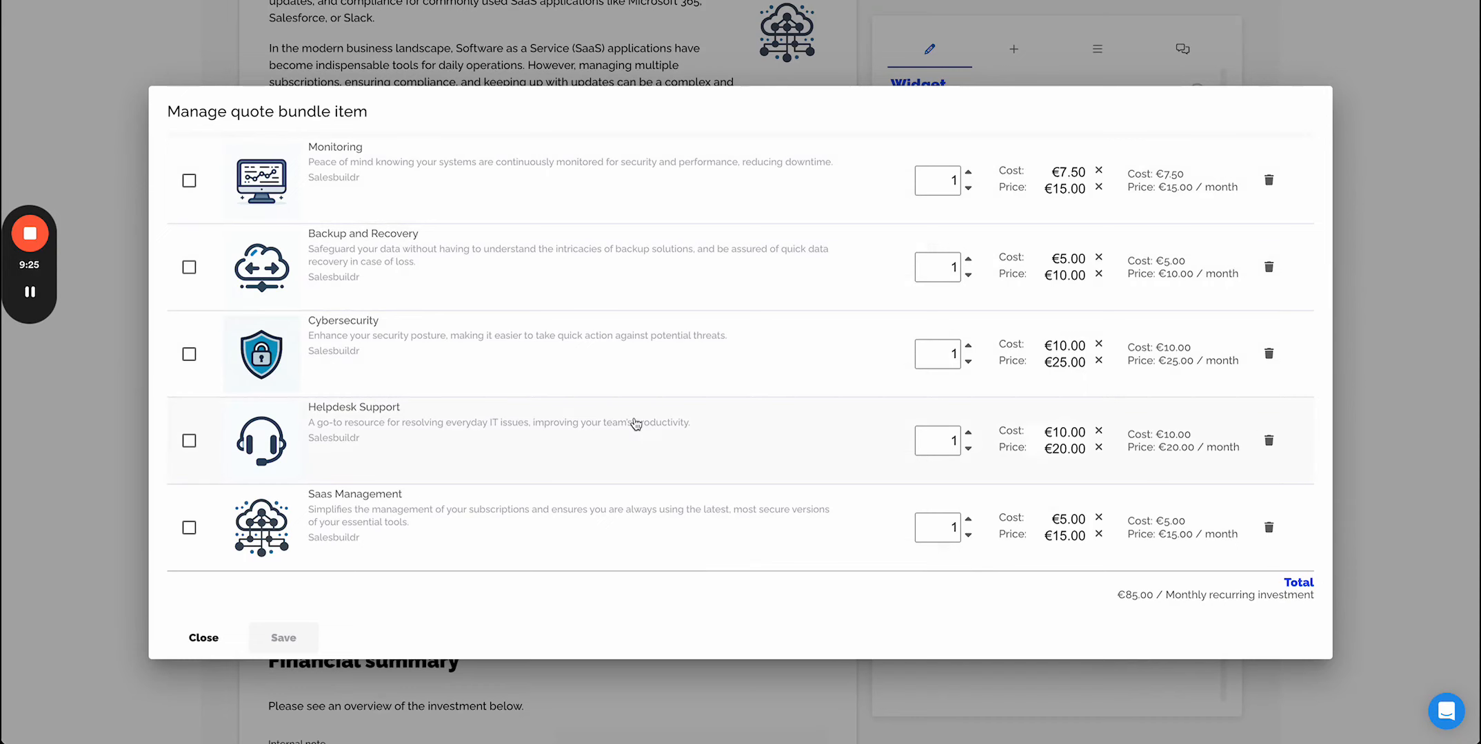
pyautogui.scroll(3, 636, 424)
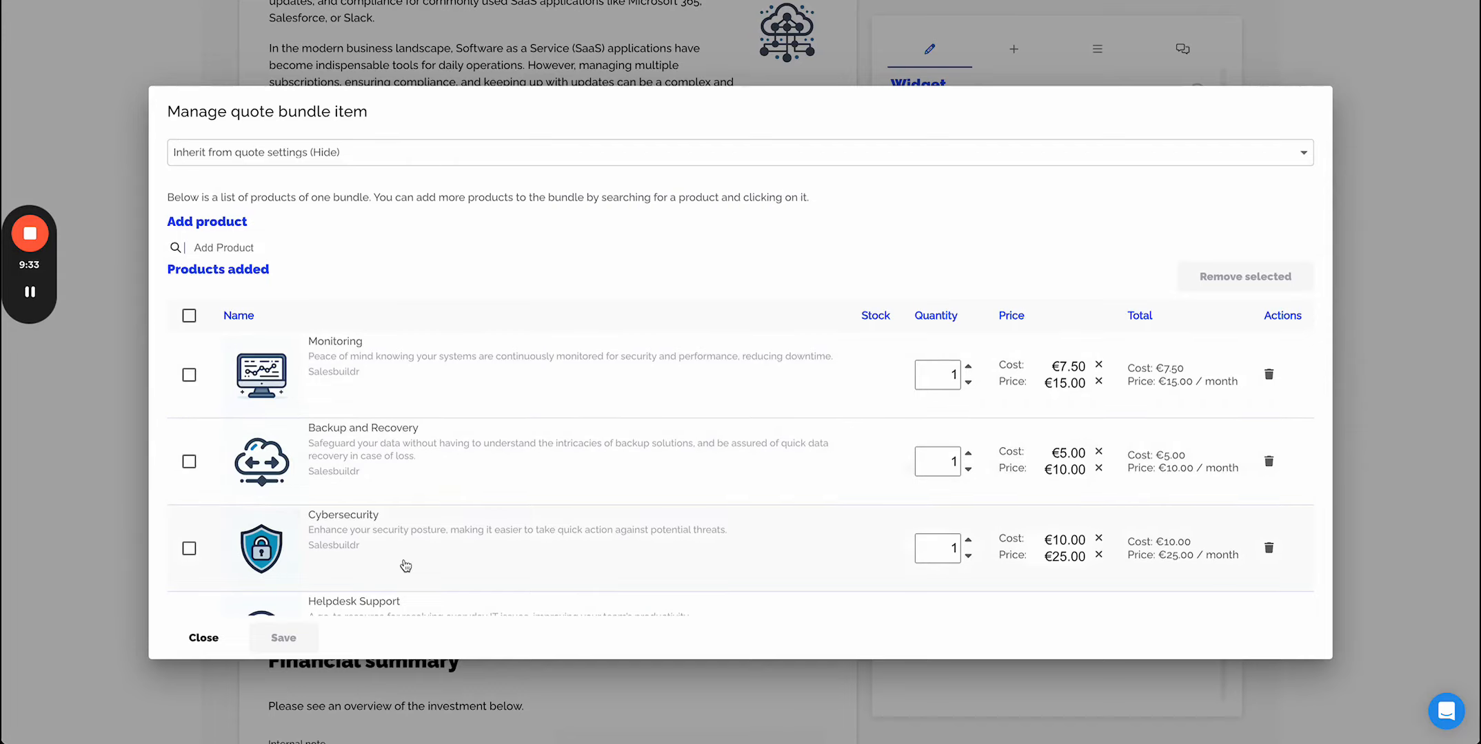
pyautogui.click(200, 639)
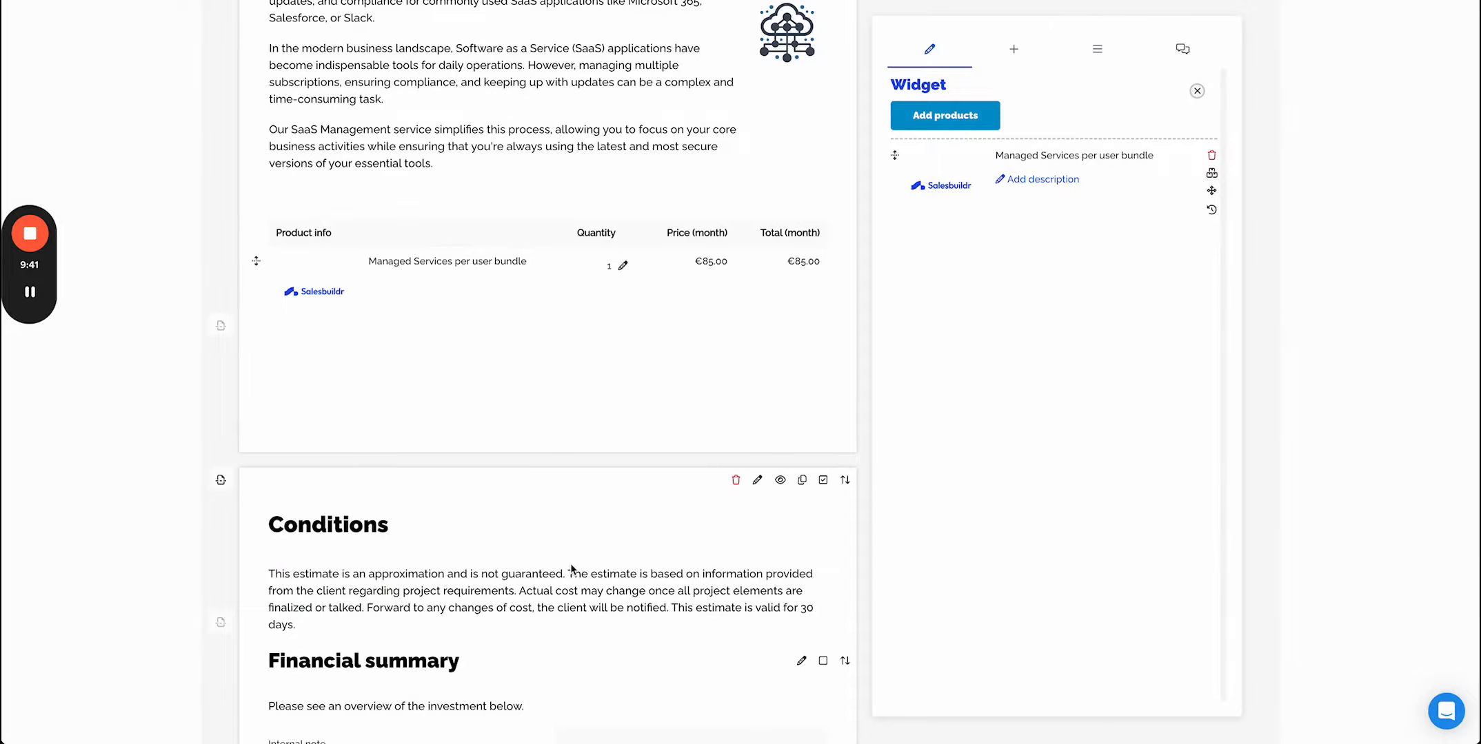
# - Scroll through the quote to review its sections and the financial summary
pyautogui.scroll(-10, 571, 569)
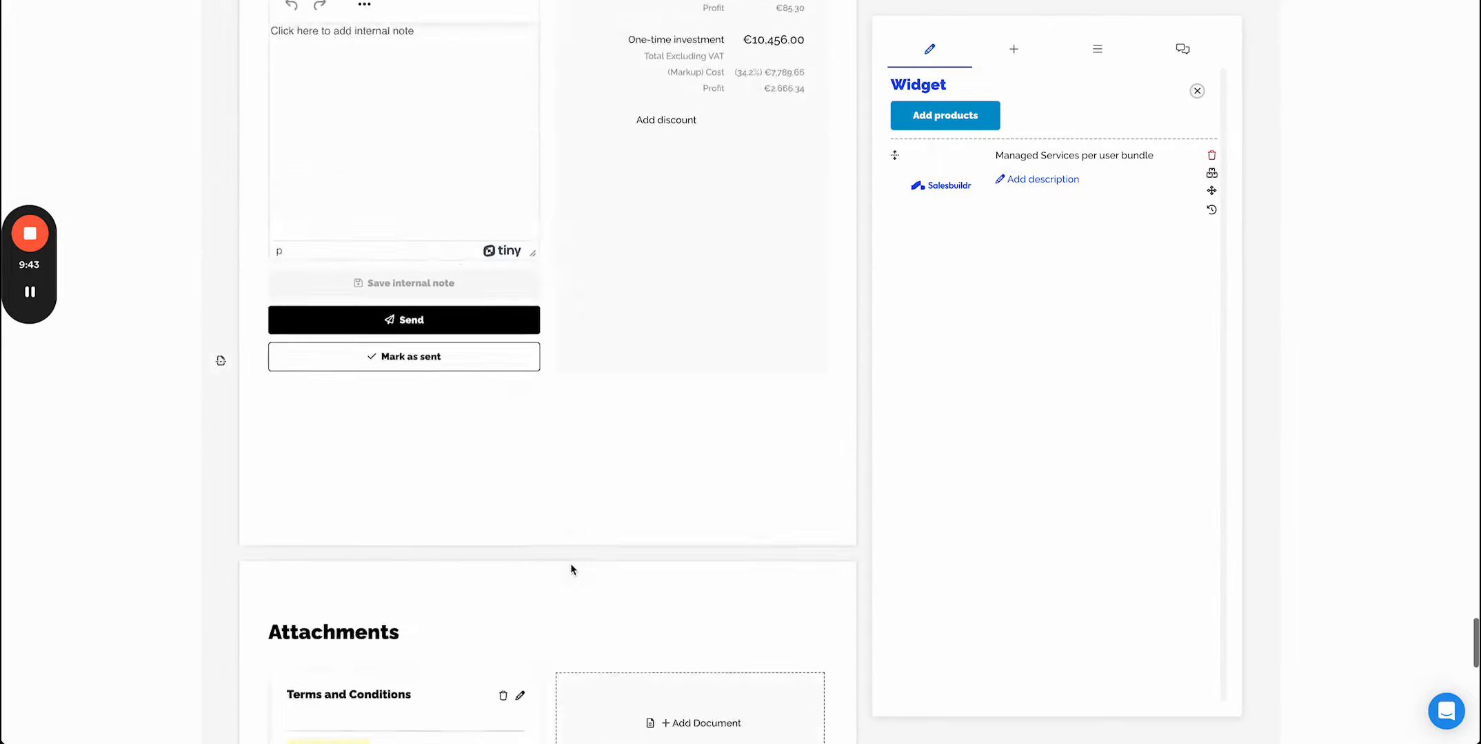
pyautogui.scroll(15, 571, 569)
pyautogui.scroll(20, 570, 564)
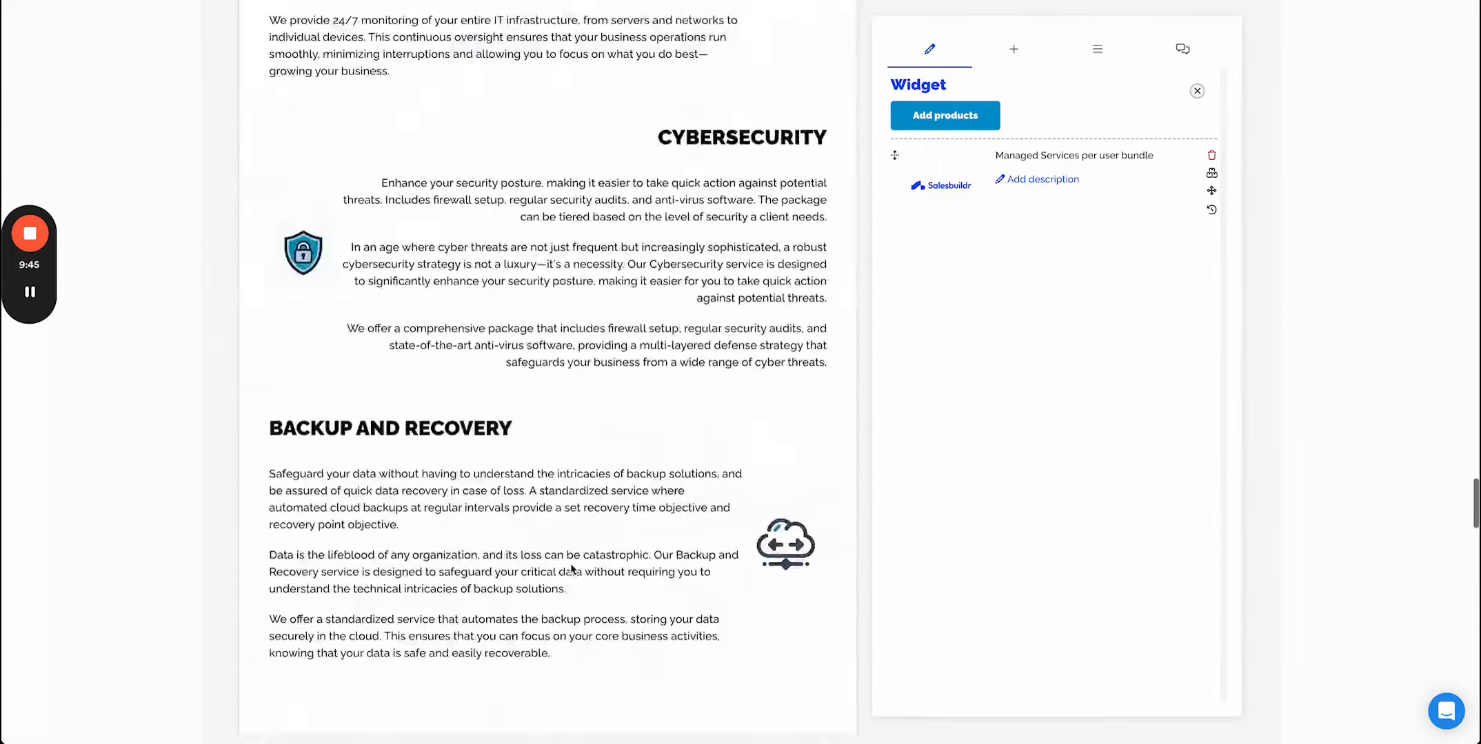
pyautogui.scroll(15, 570, 569)
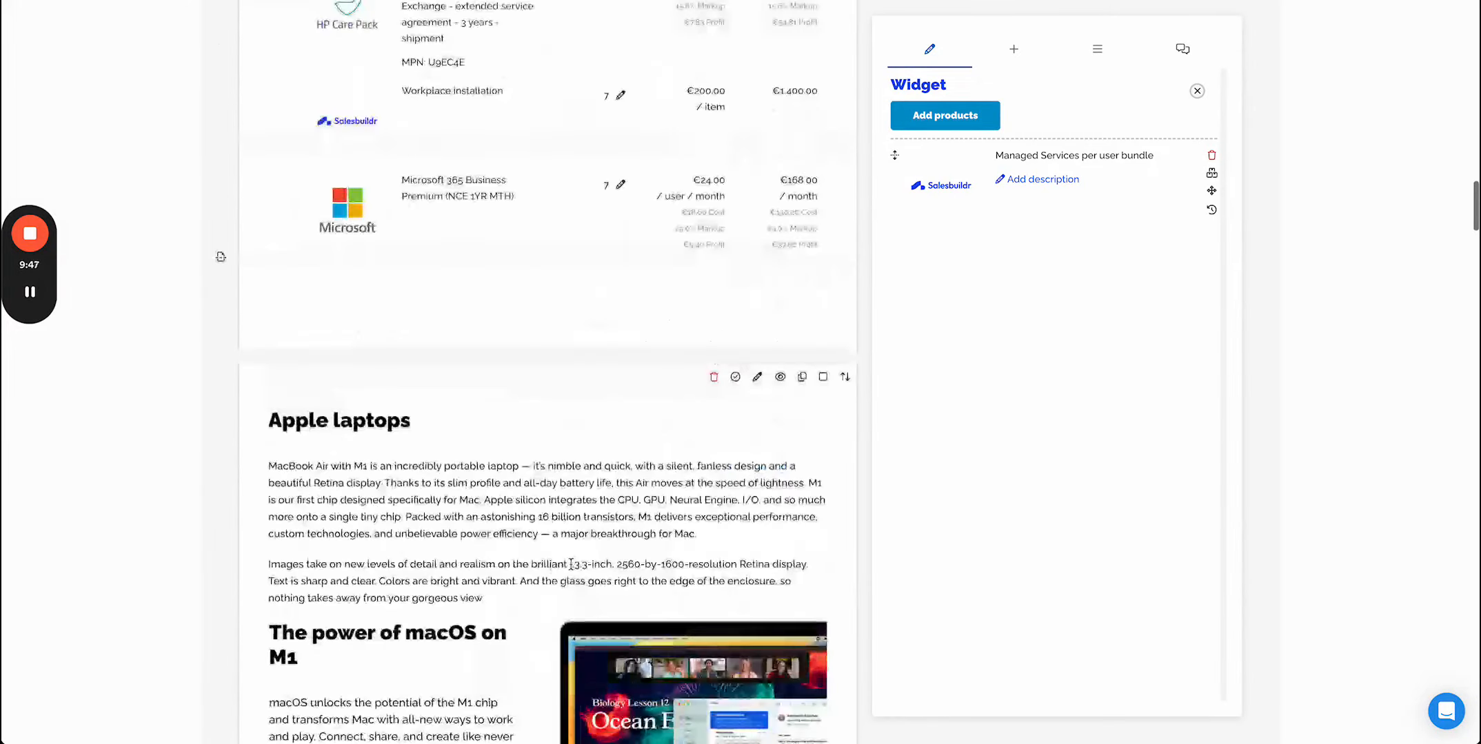
pyautogui.scroll(-2, 570, 570)
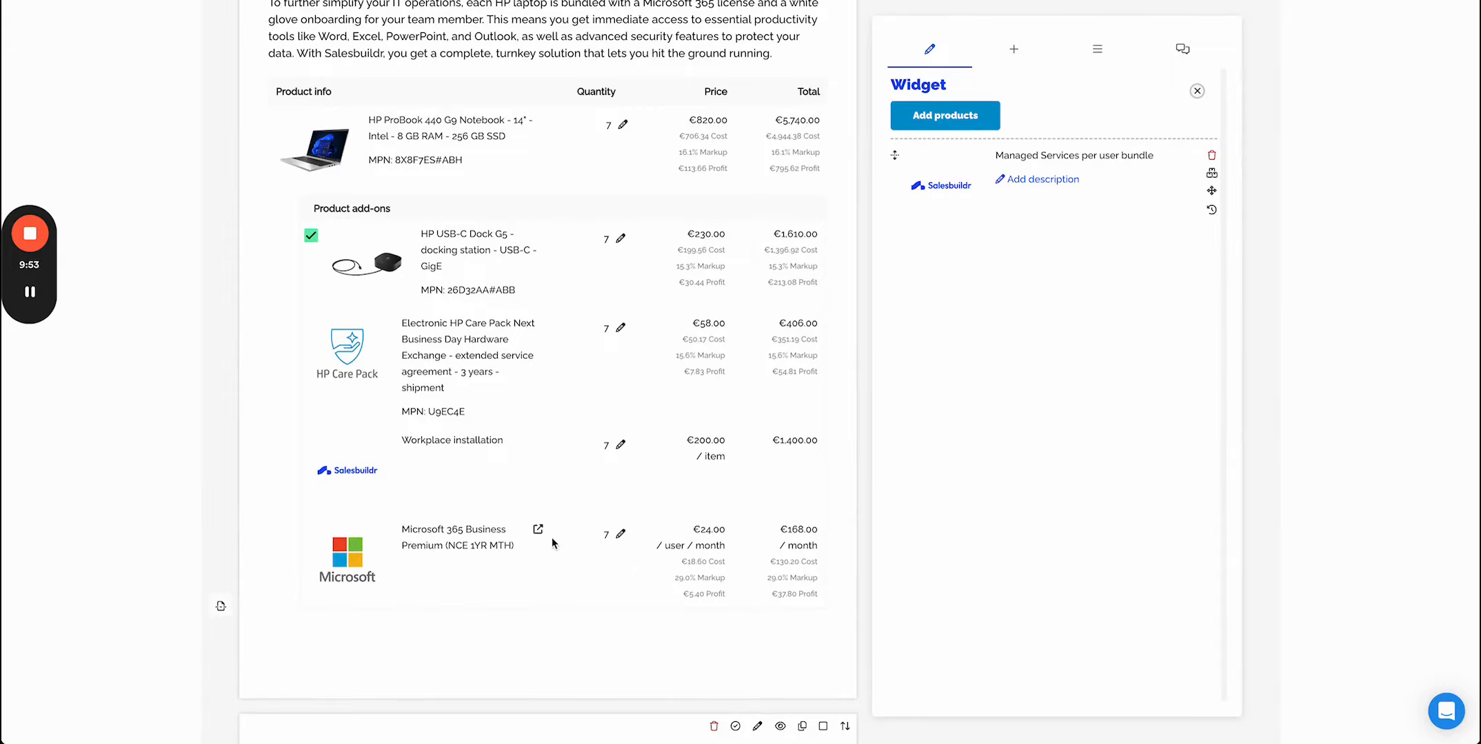
pyautogui.scroll(-20, 551, 537)
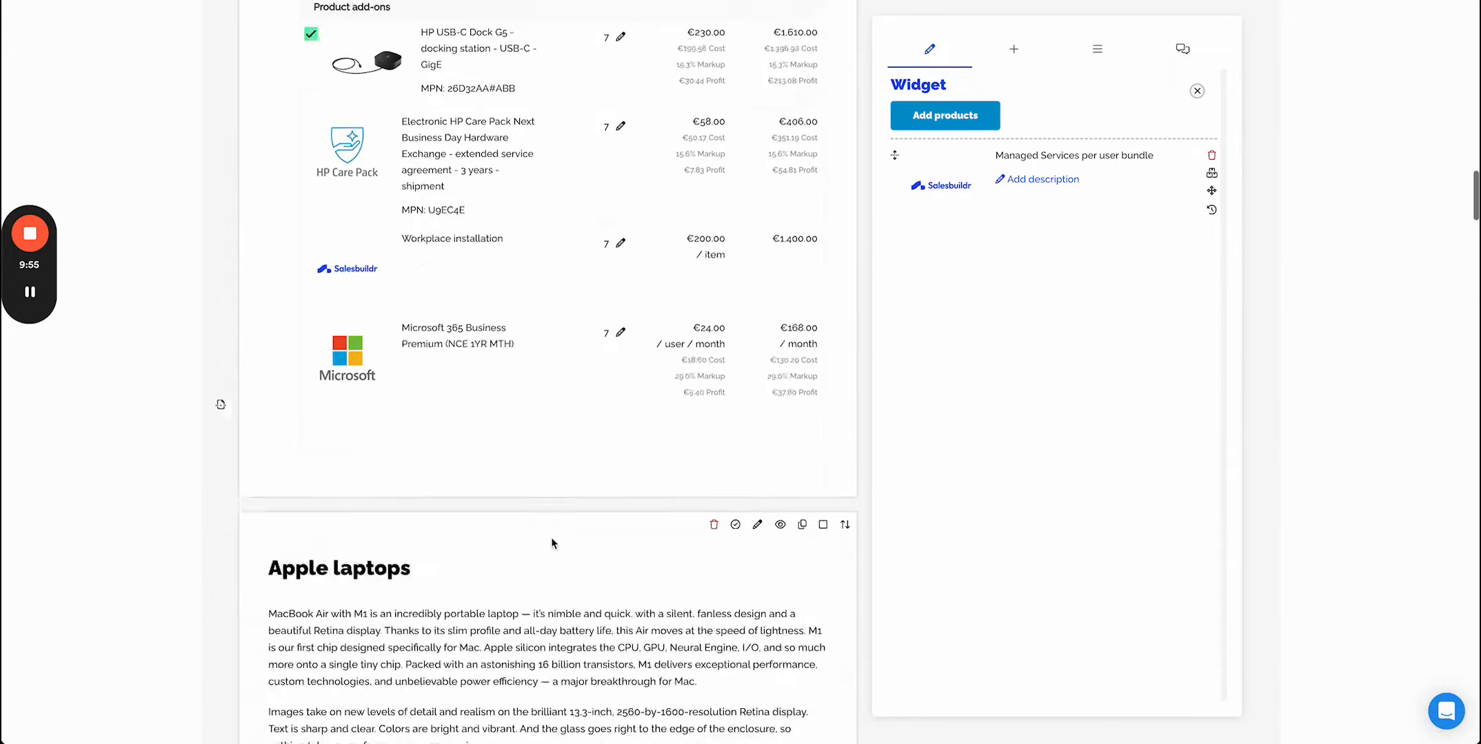
pyautogui.scroll(-20, 550, 534)
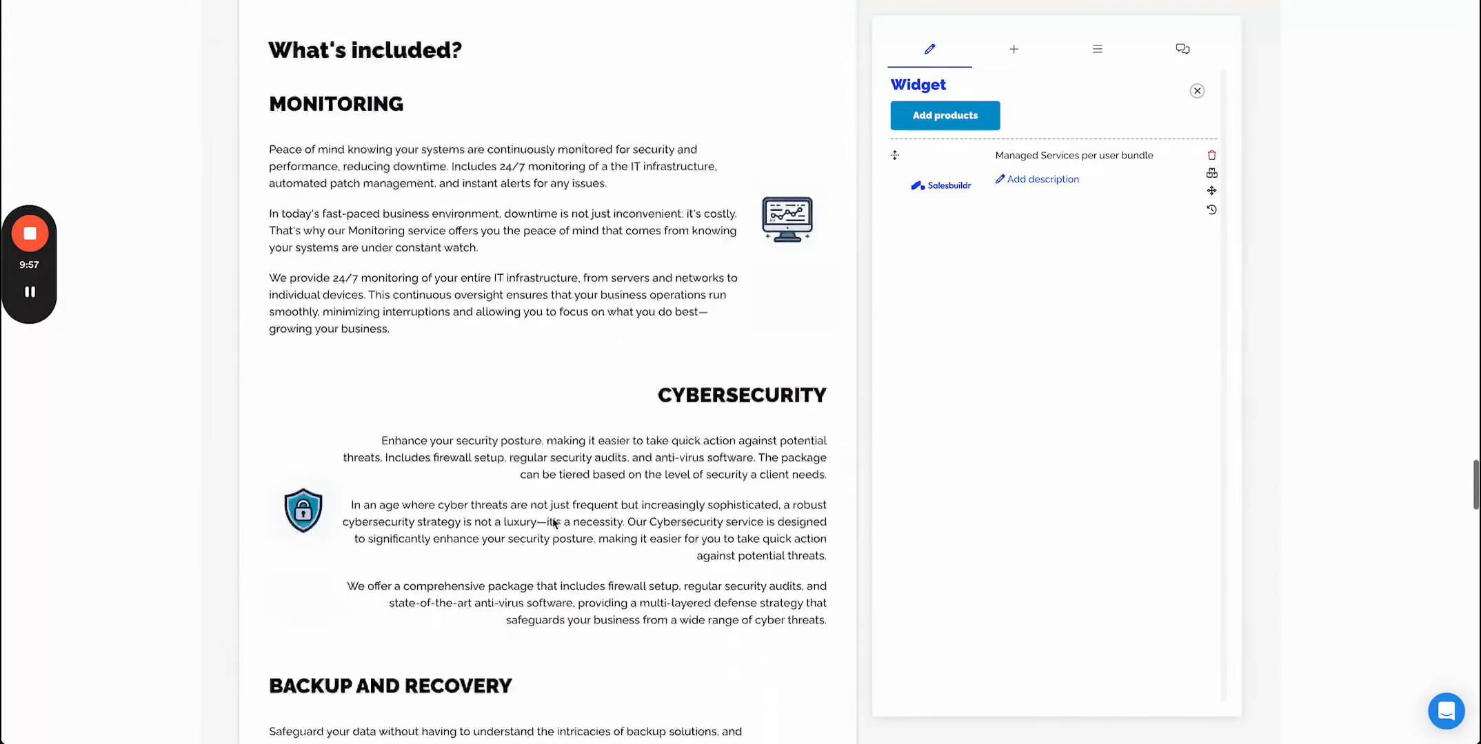
pyautogui.scroll(1, 553, 524)
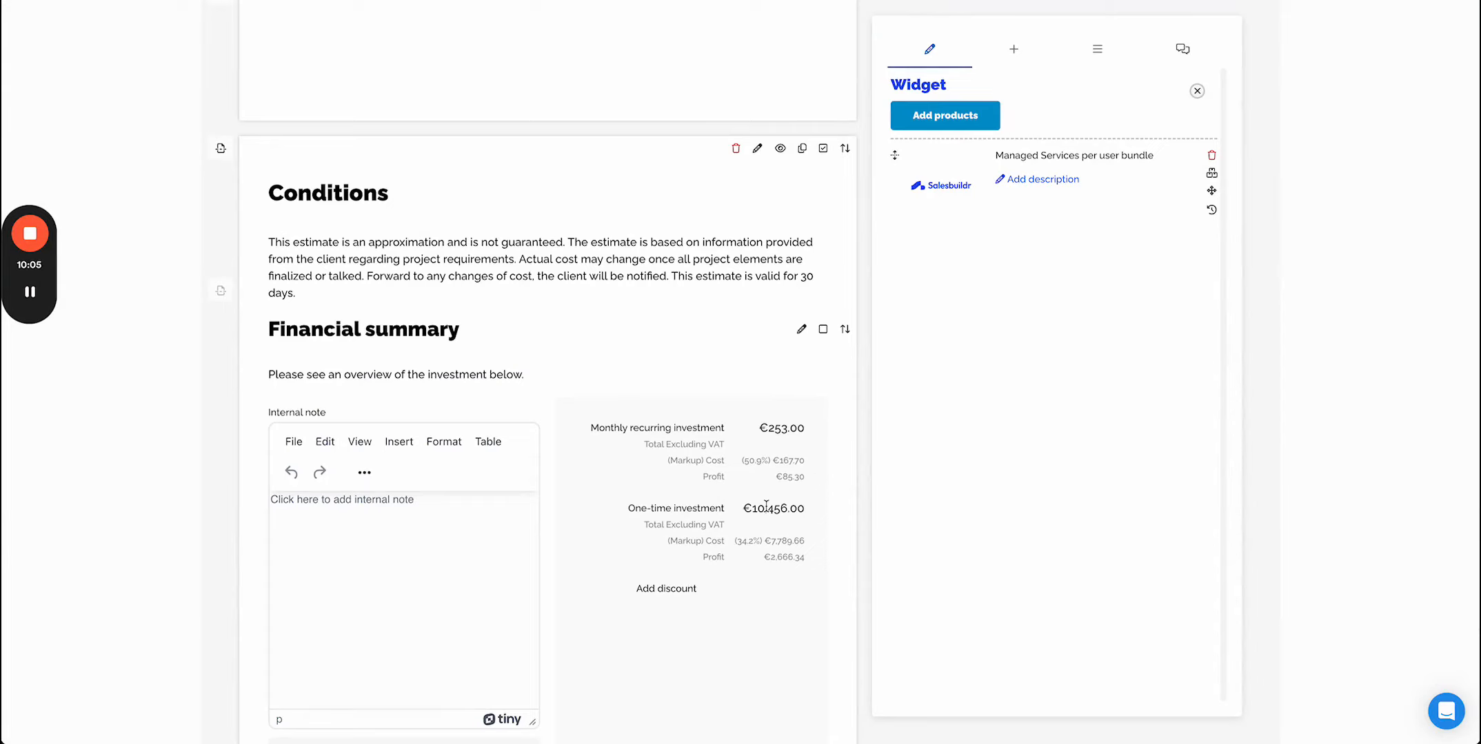
pyautogui.scroll(-3, 765, 507)
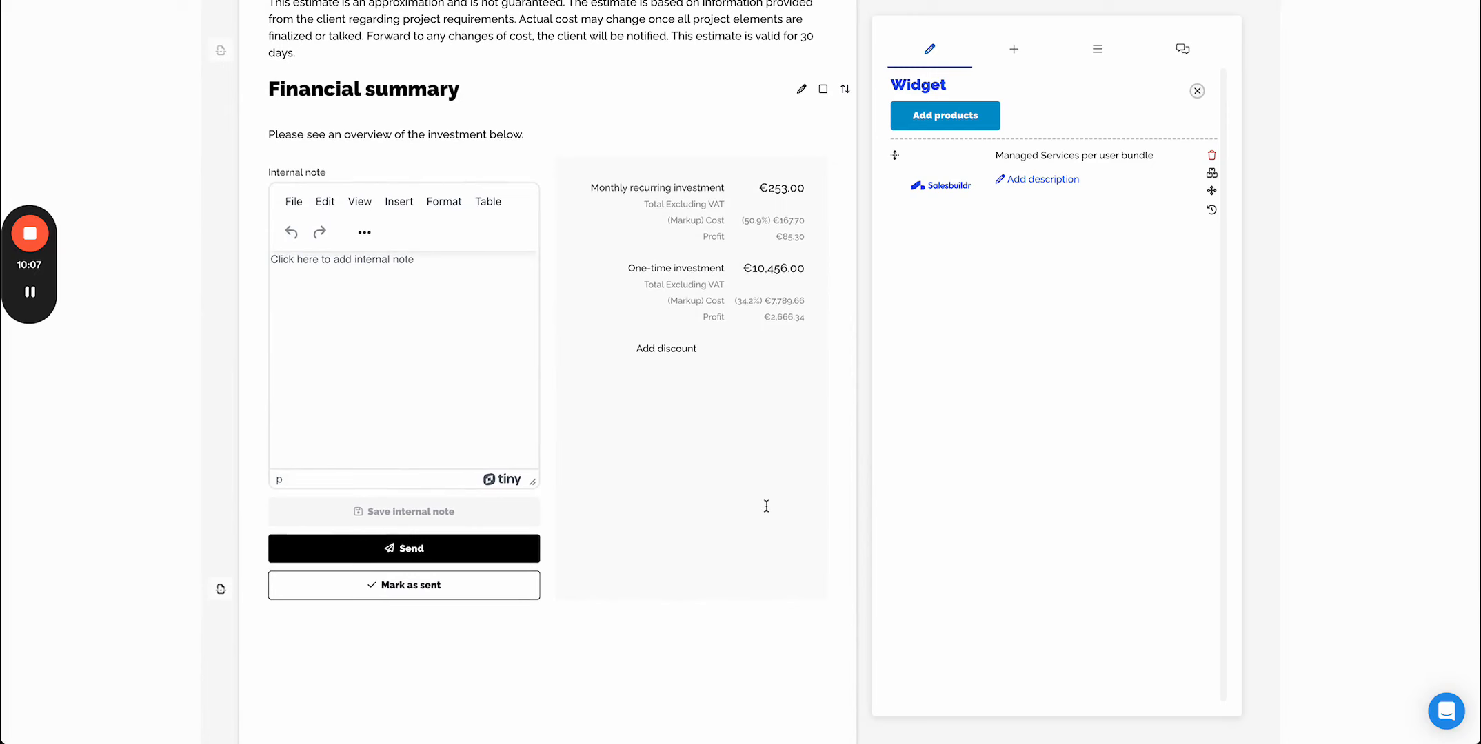
# - Browse the quote Actions panel, then close the widget editor to return to the quote details
pyautogui.click(1103, 48)
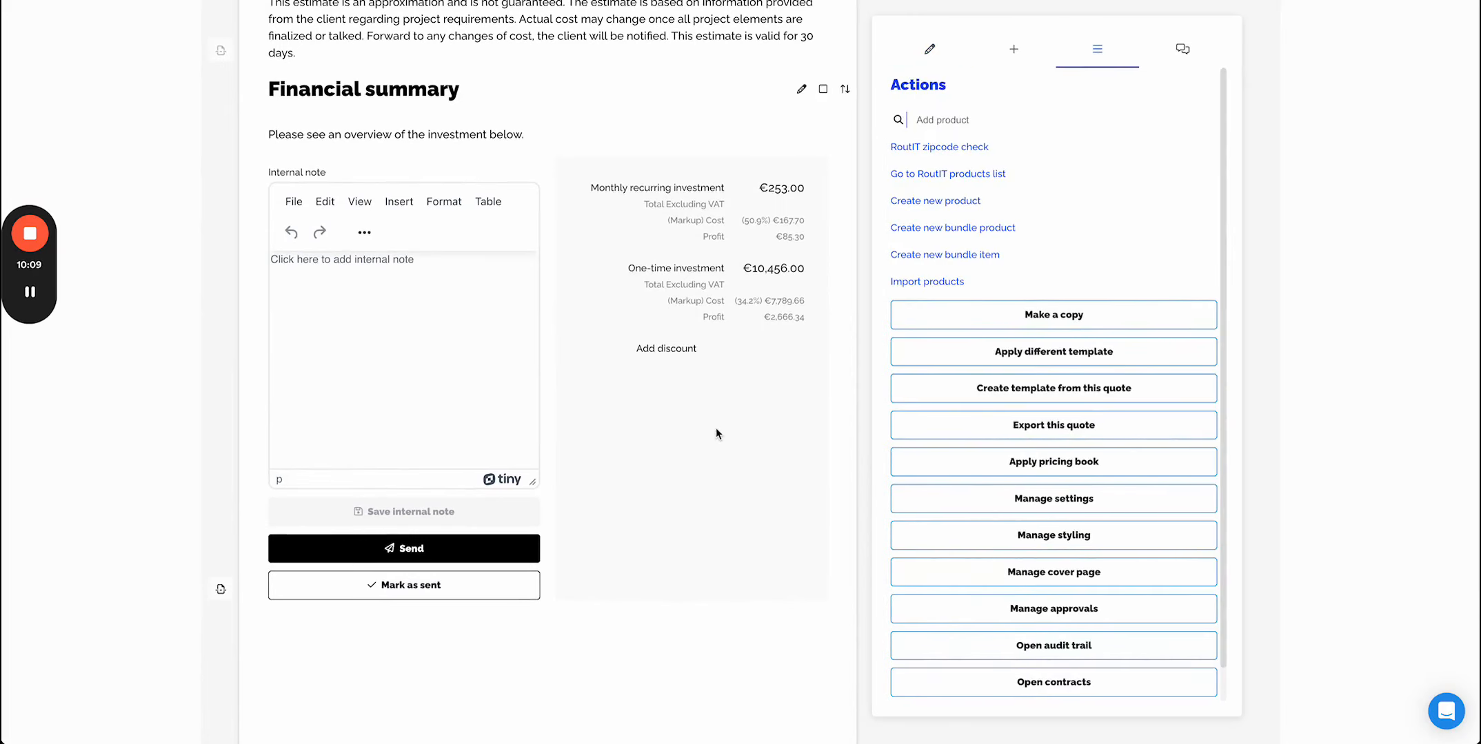
pyautogui.scroll(3, 716, 433)
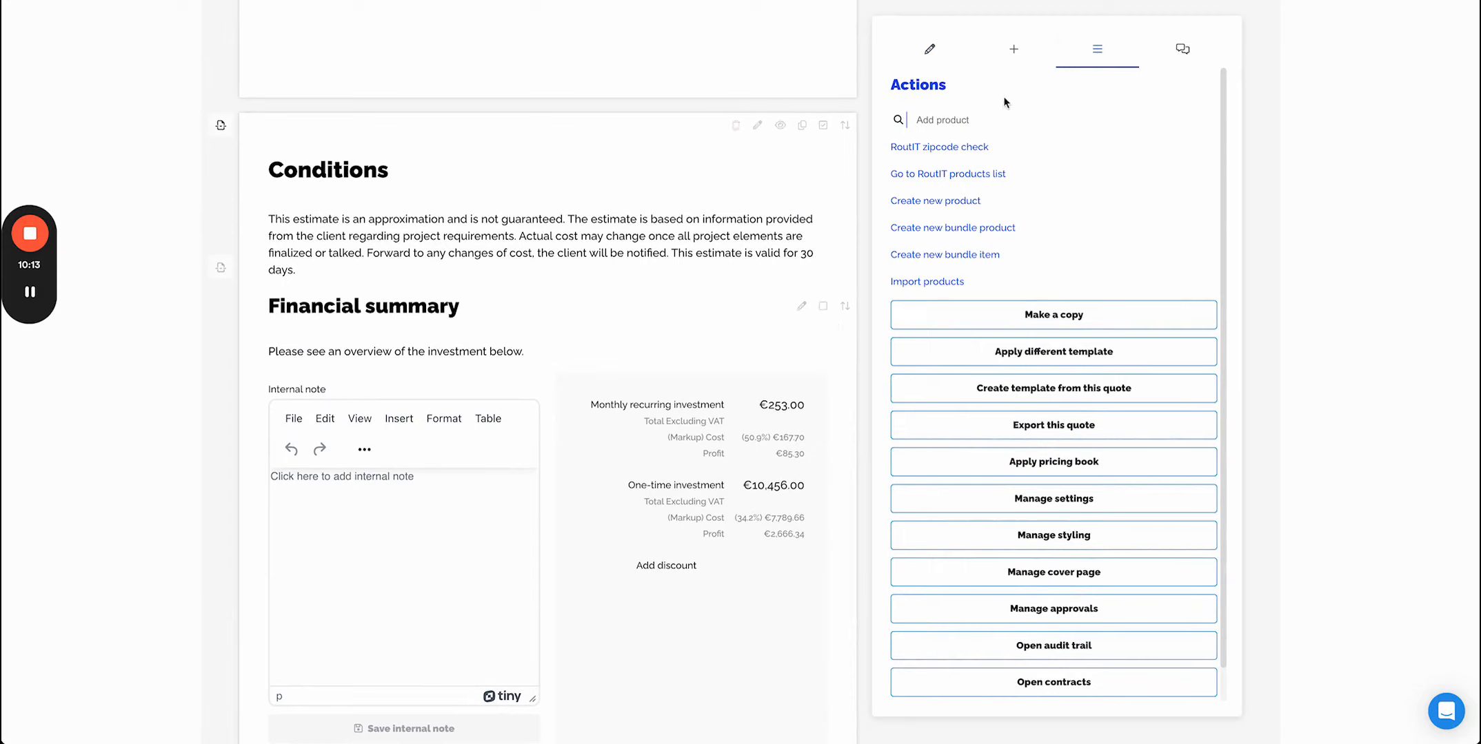
pyautogui.click(912, 60)
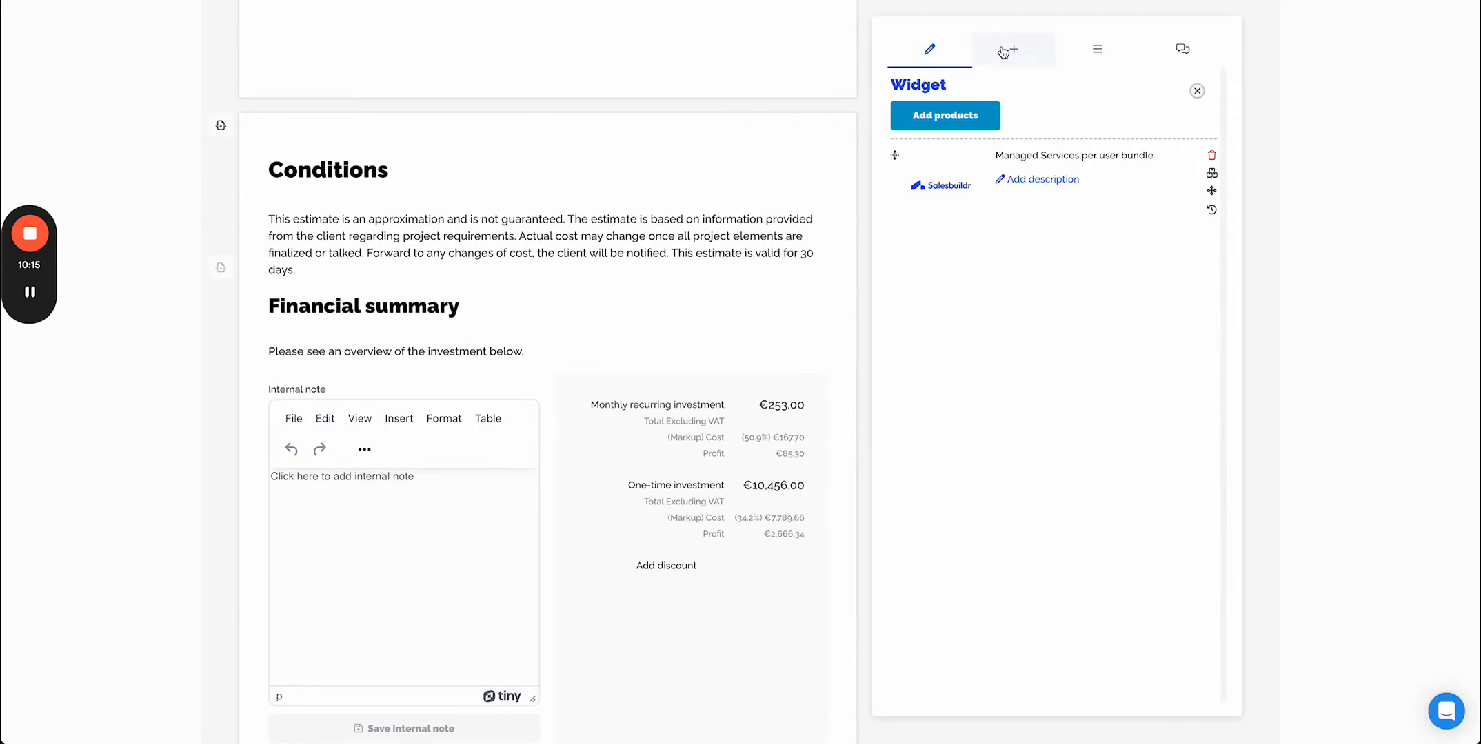
pyautogui.click(1198, 94)
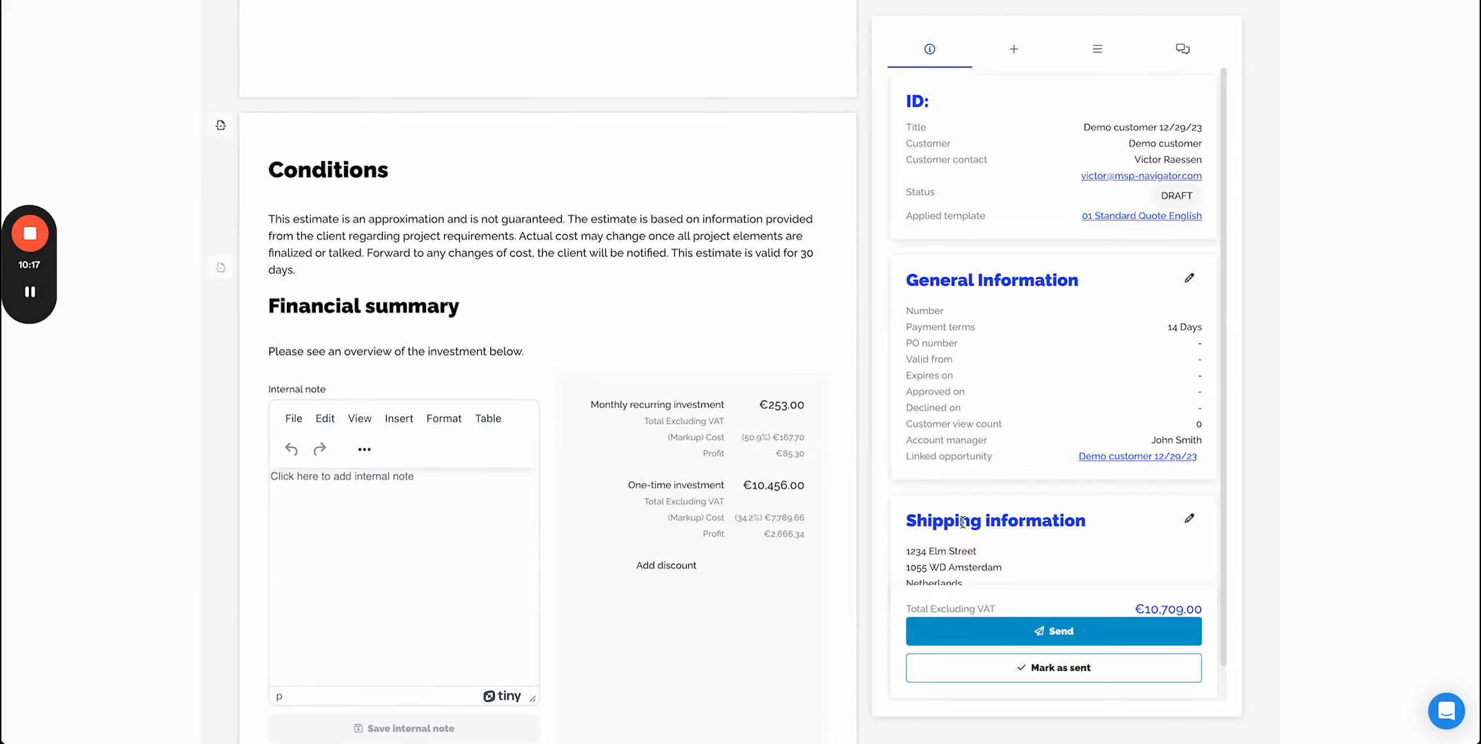
# - Open the Send quote for approval dialog and review its recipients, expiry dates and email settings
pyautogui.scroll(-2, 660, 539)
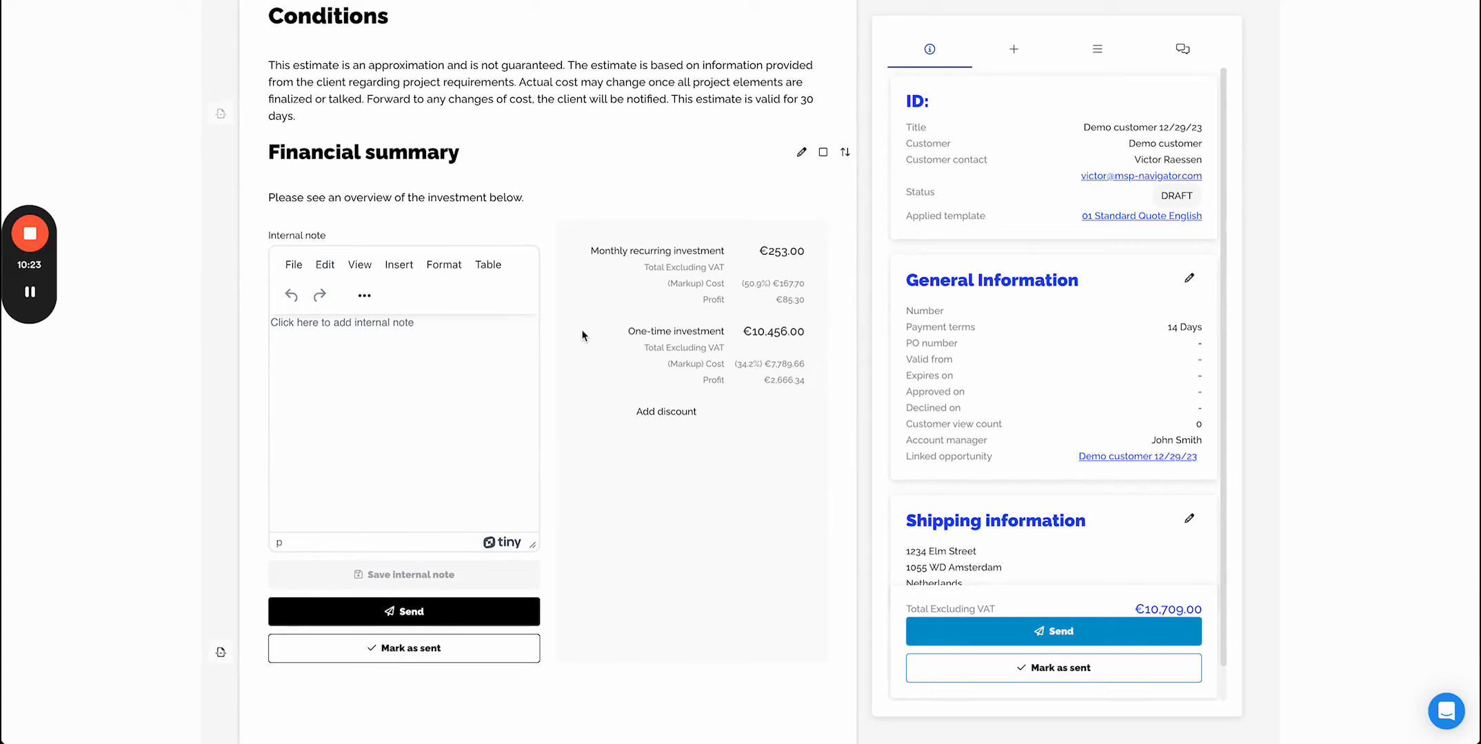
pyautogui.click(1098, 633)
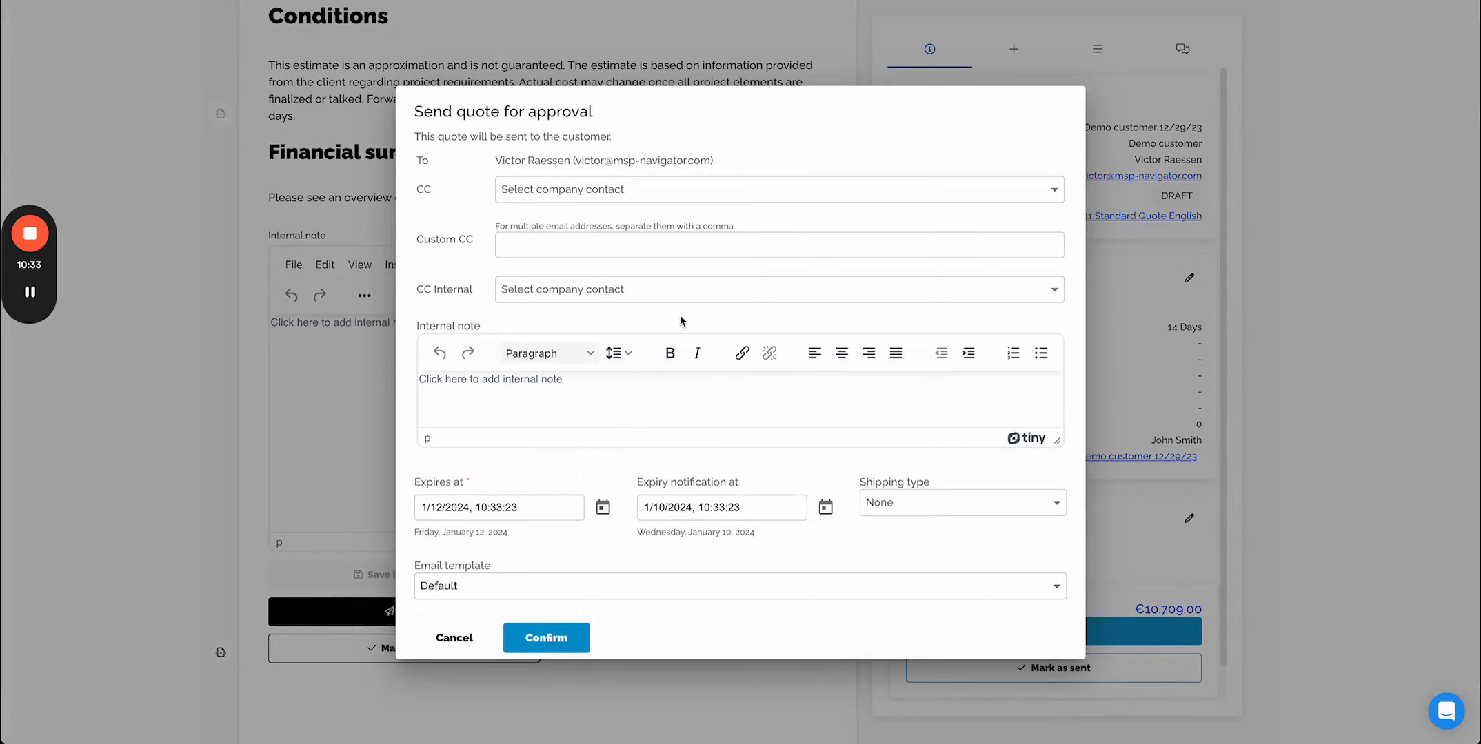
pyautogui.scroll(-3, 680, 314)
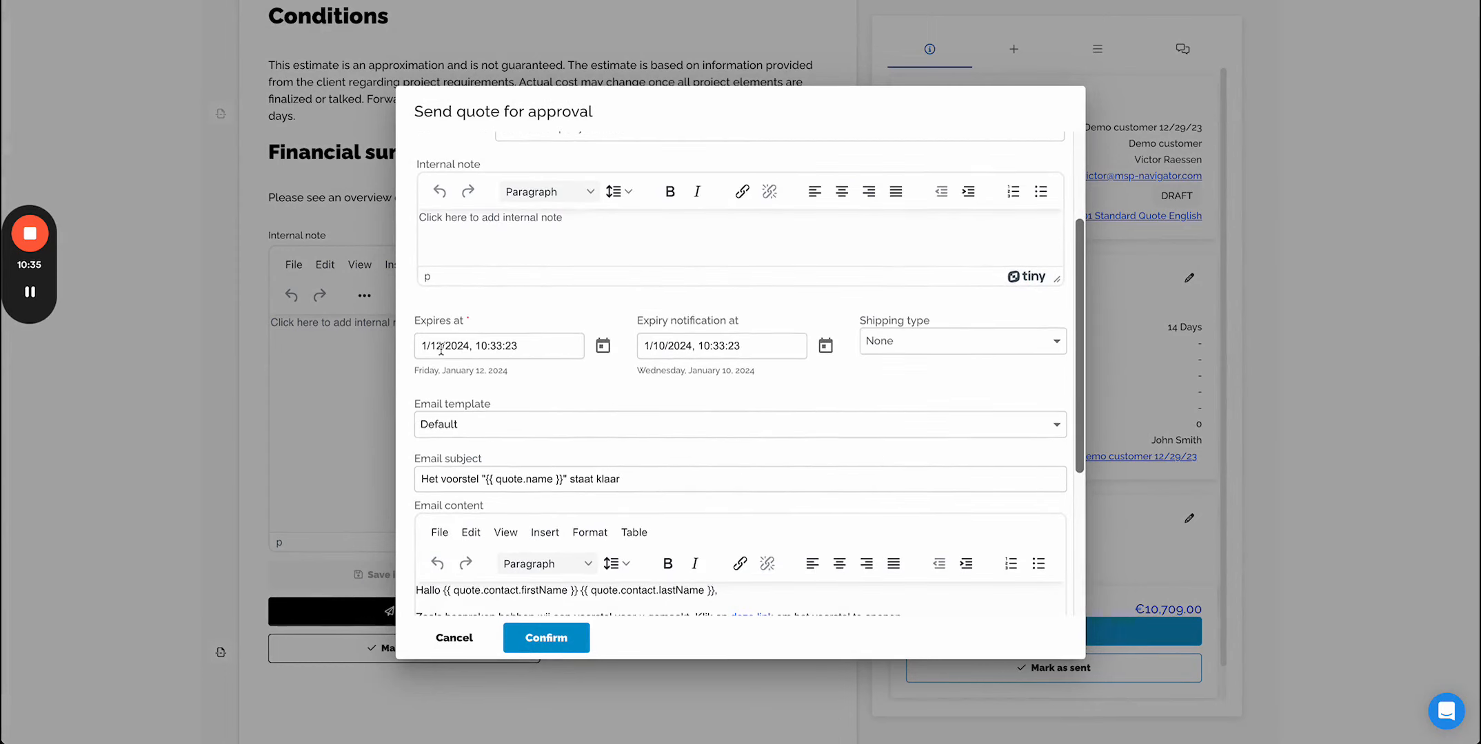
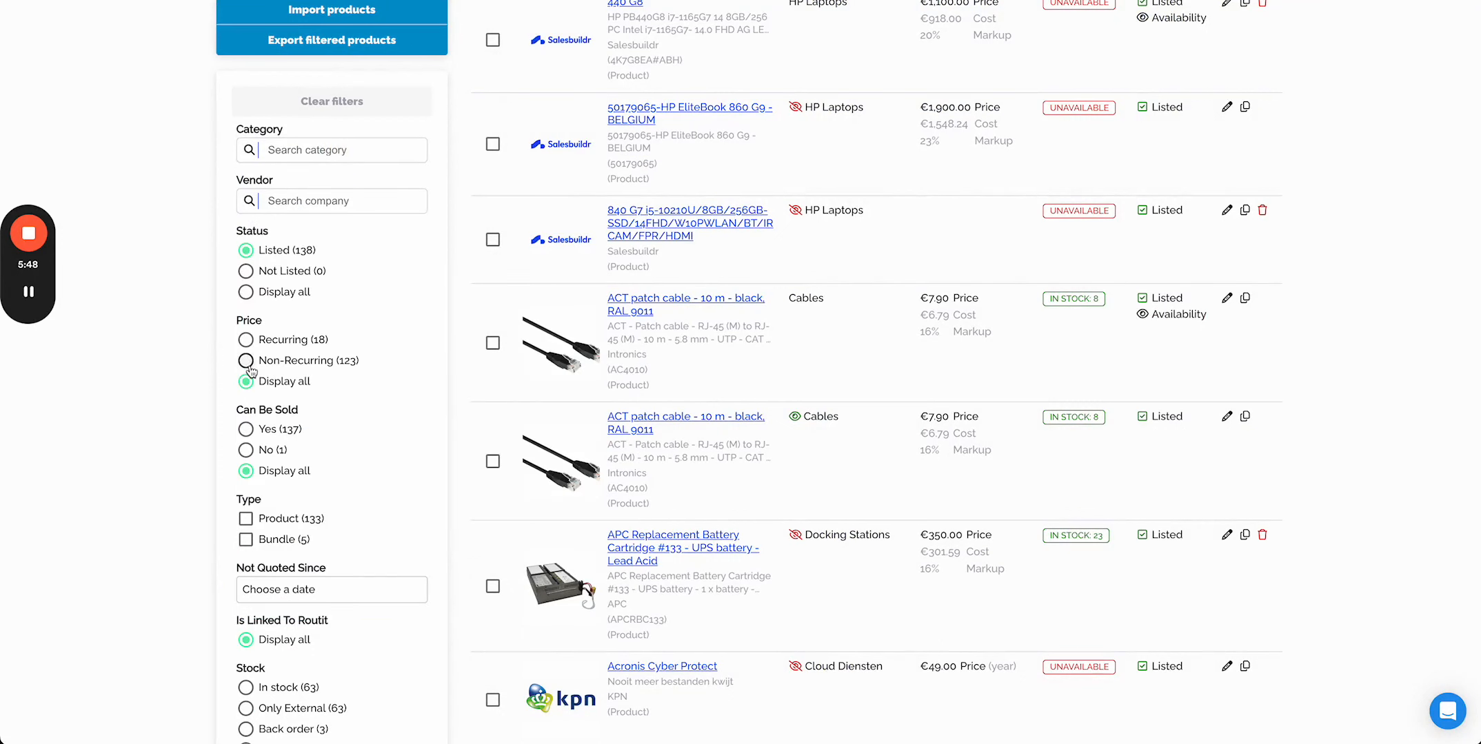
# - Find and open the Apple MacBook Air 13.6" M2 8 GB RAM 256 GB SSD product page and browse its images
pyautogui.scroll(-1, 203, 527)
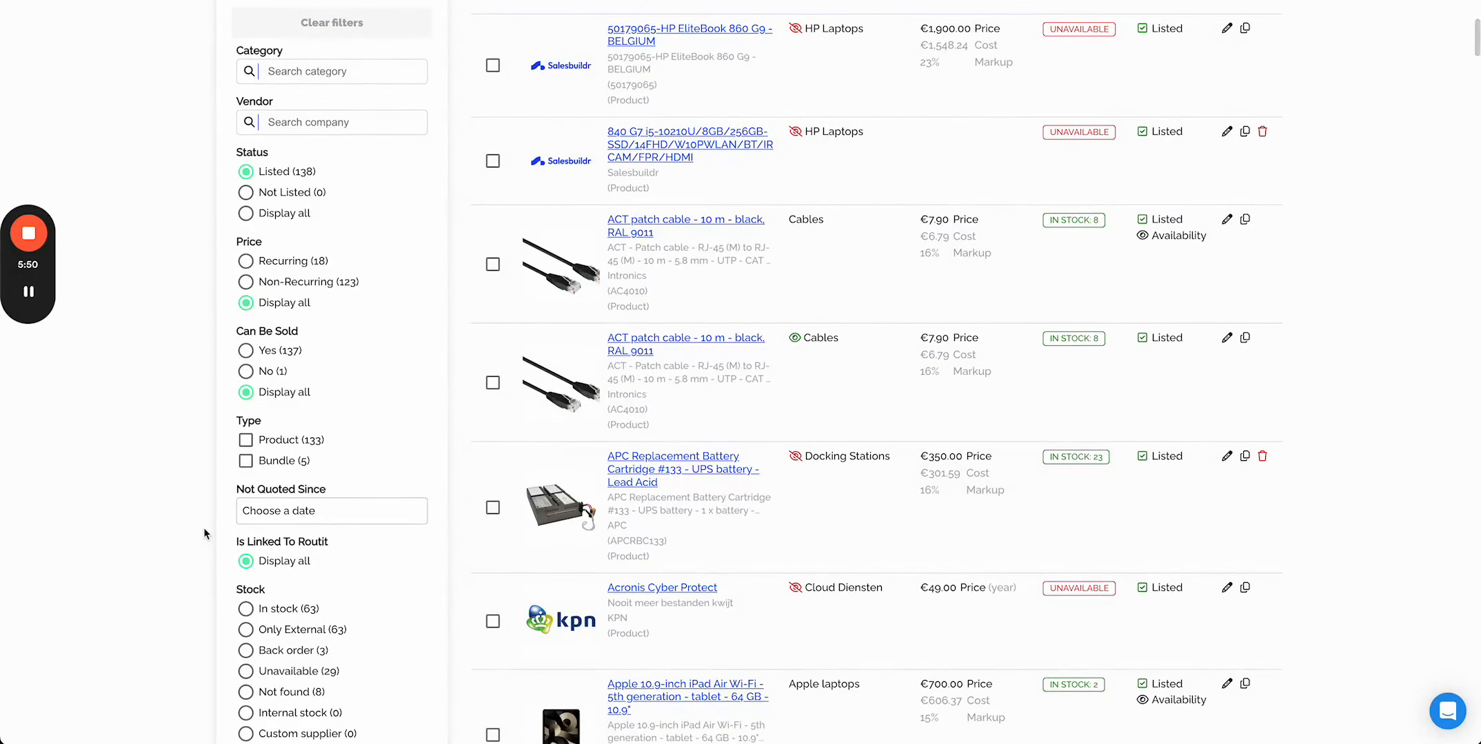
pyautogui.scroll(-2, 298, 445)
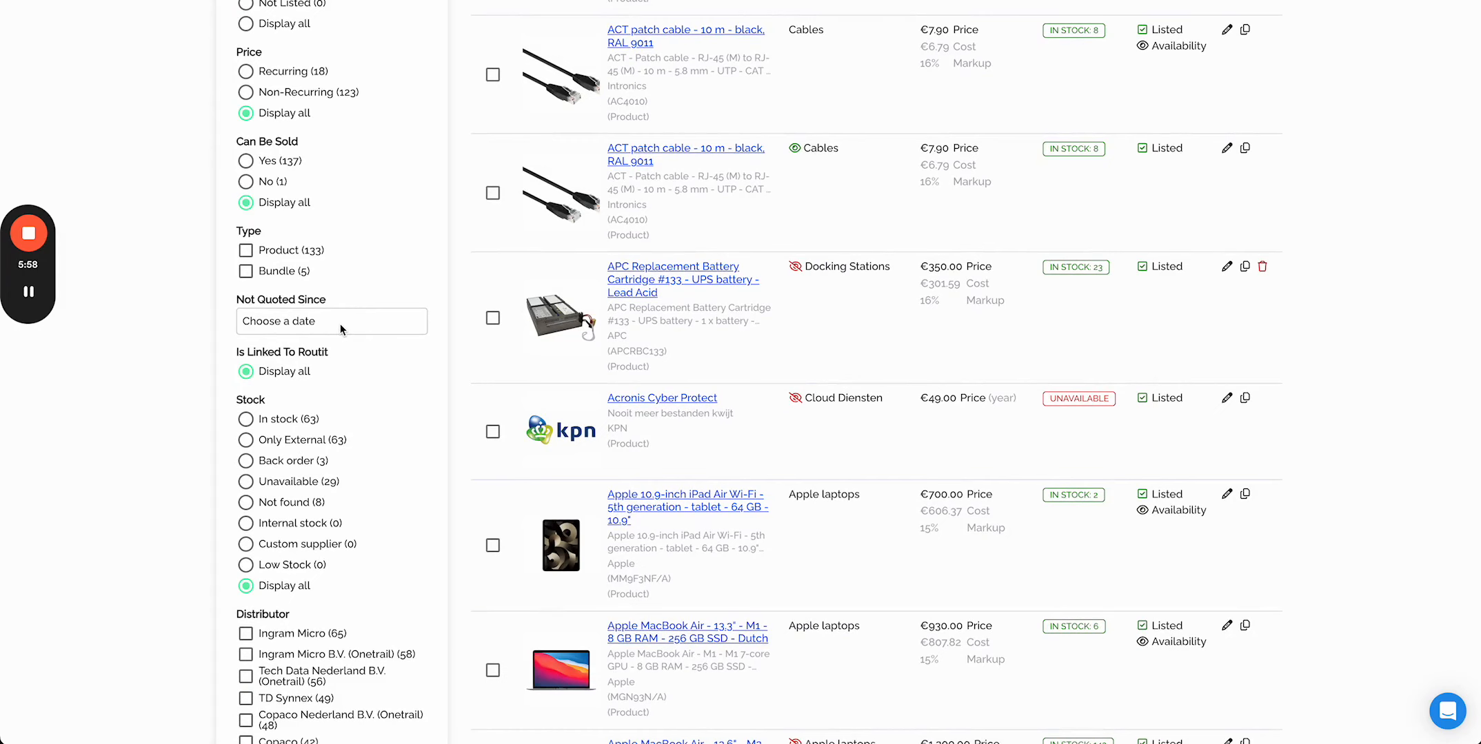
pyautogui.scroll(-1, 358, 515)
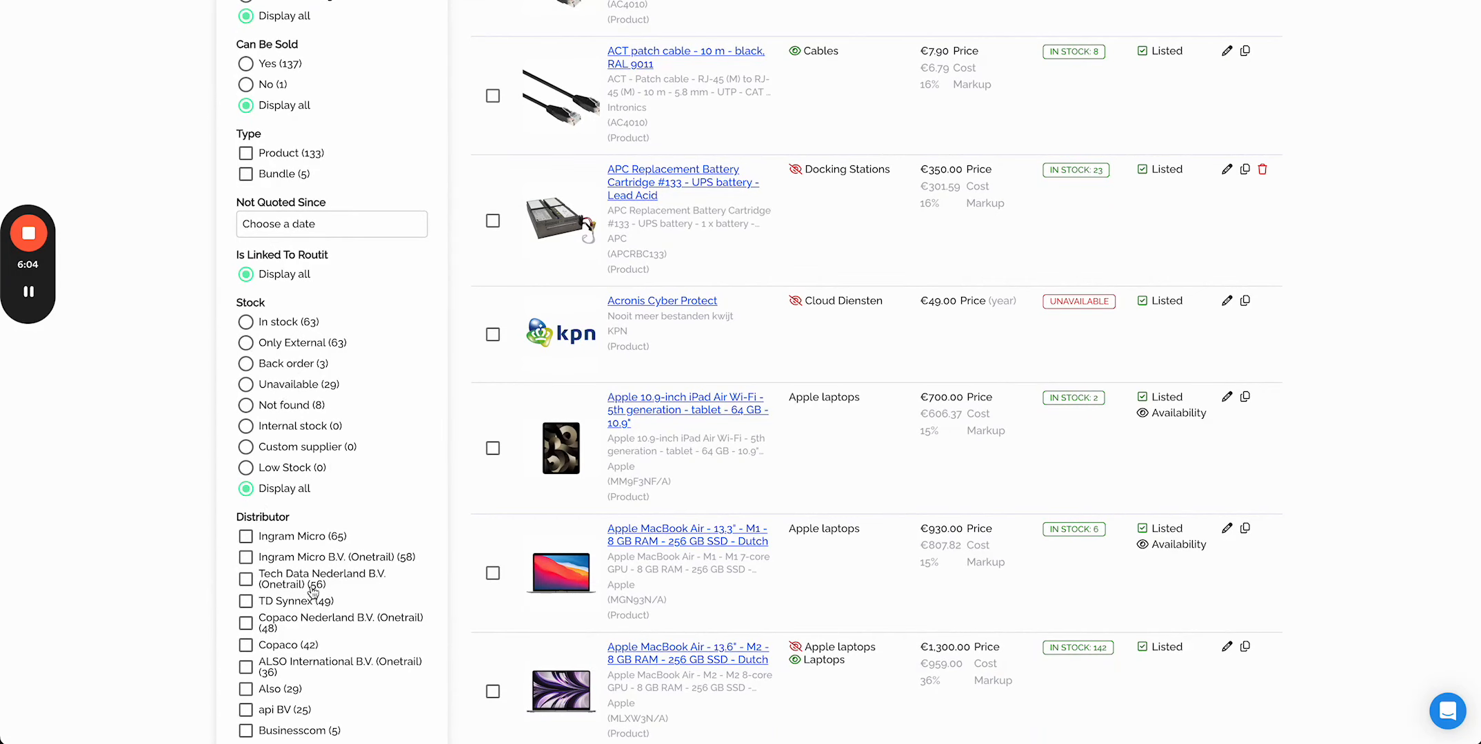
pyautogui.scroll(-2, 311, 591)
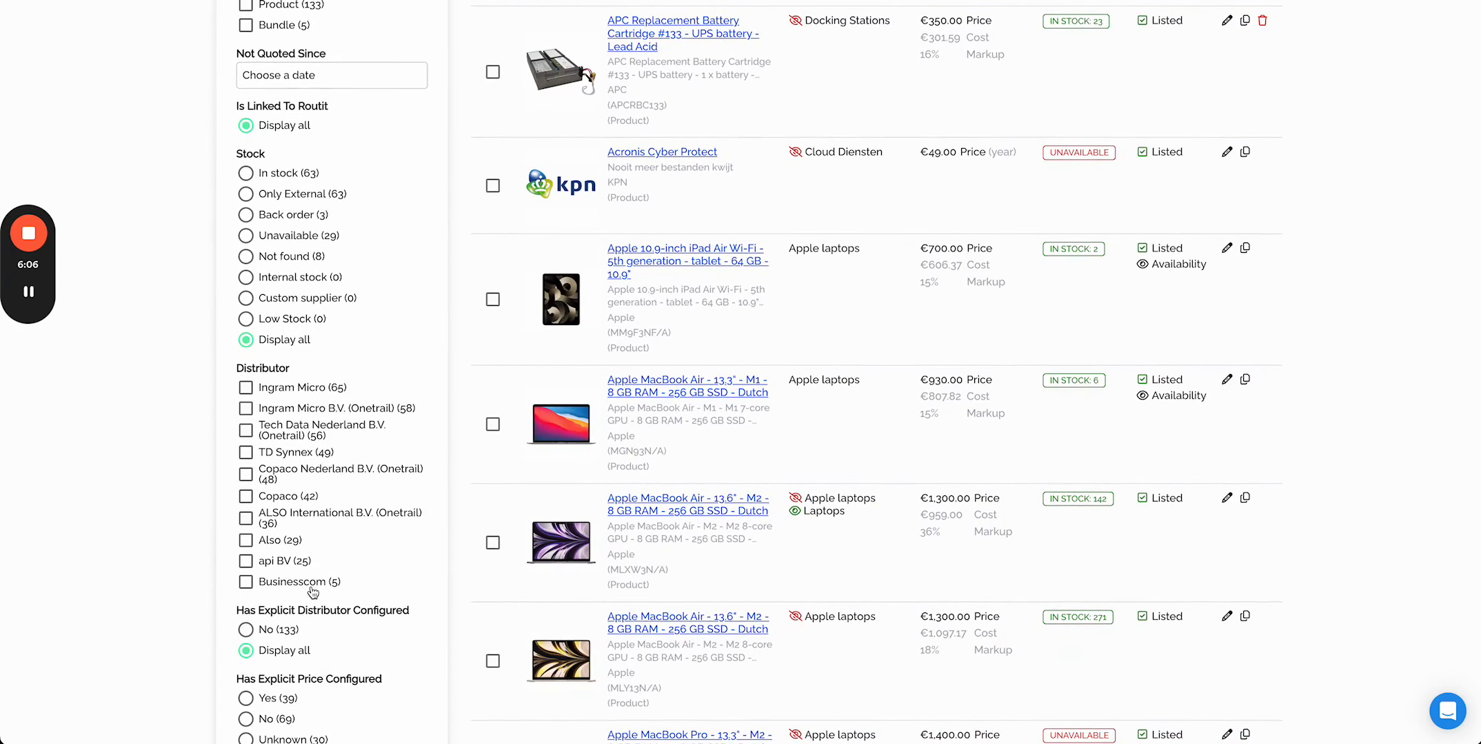
pyautogui.scroll(-2, 311, 592)
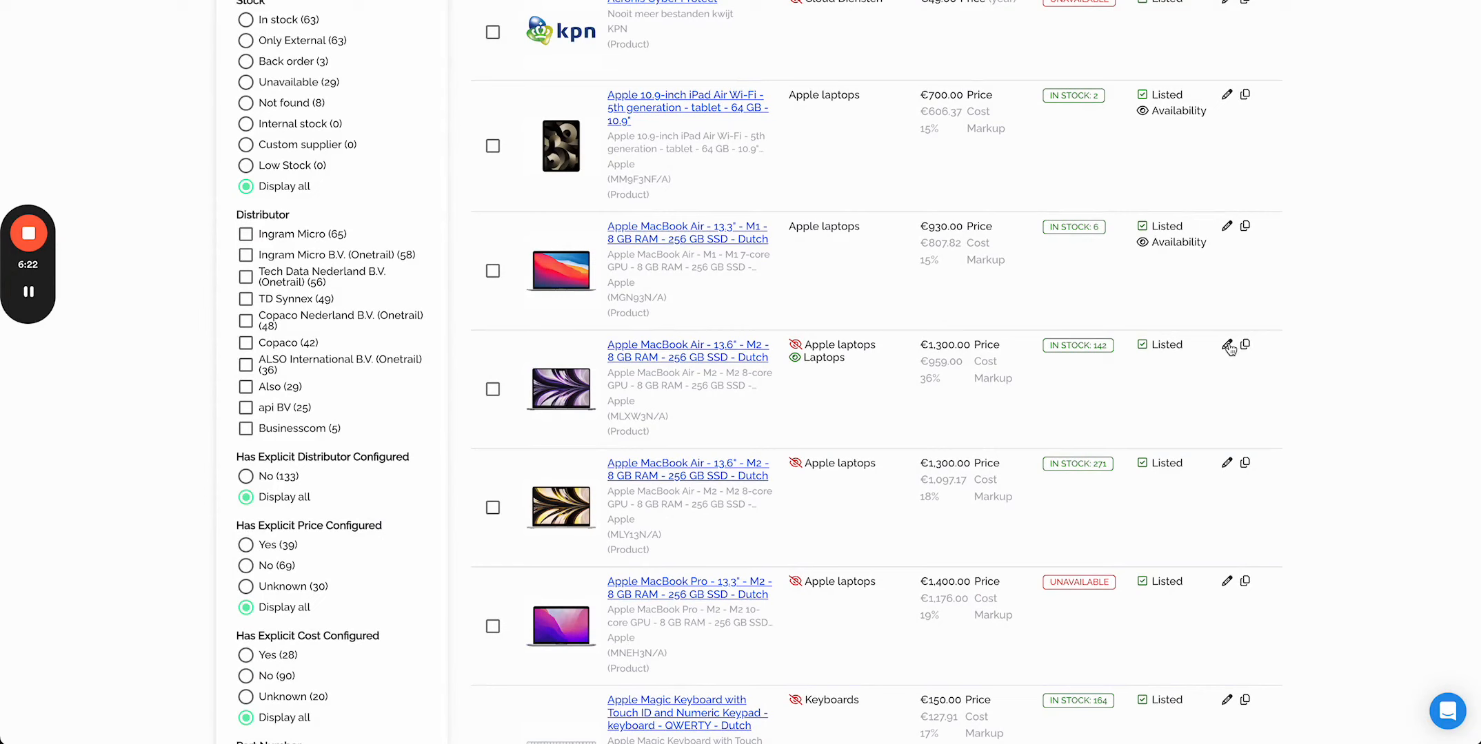
pyautogui.click(700, 351)
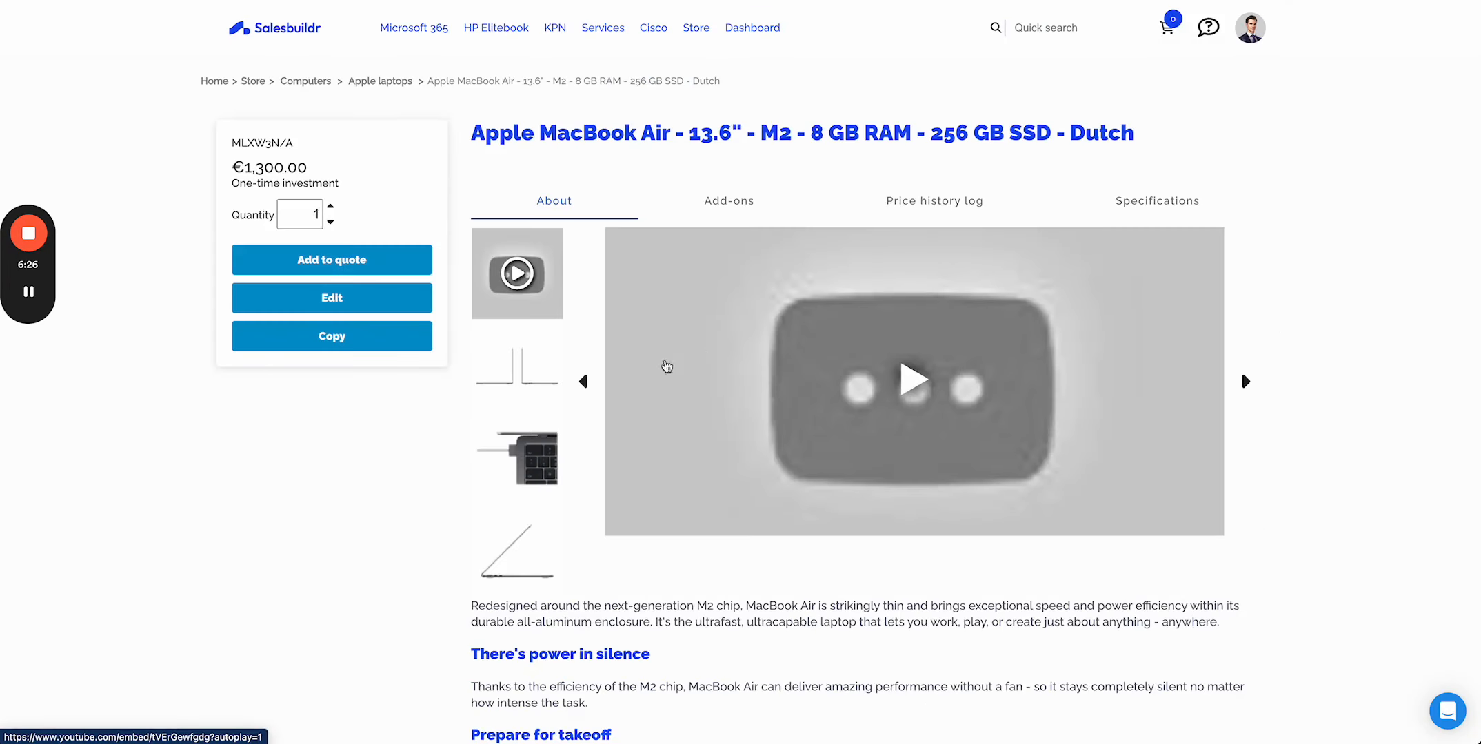
pyautogui.click(501, 395)
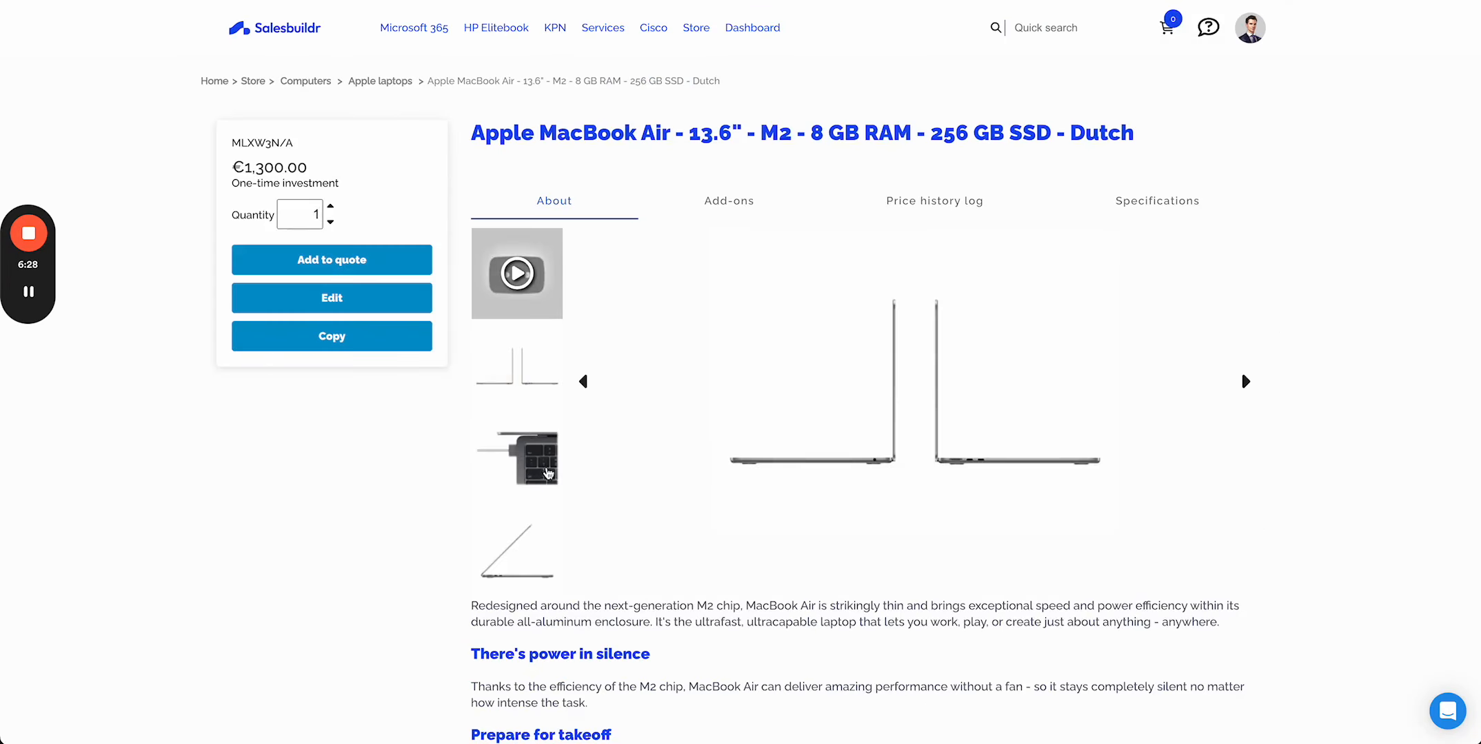
pyautogui.click(544, 467)
pyautogui.click(526, 559)
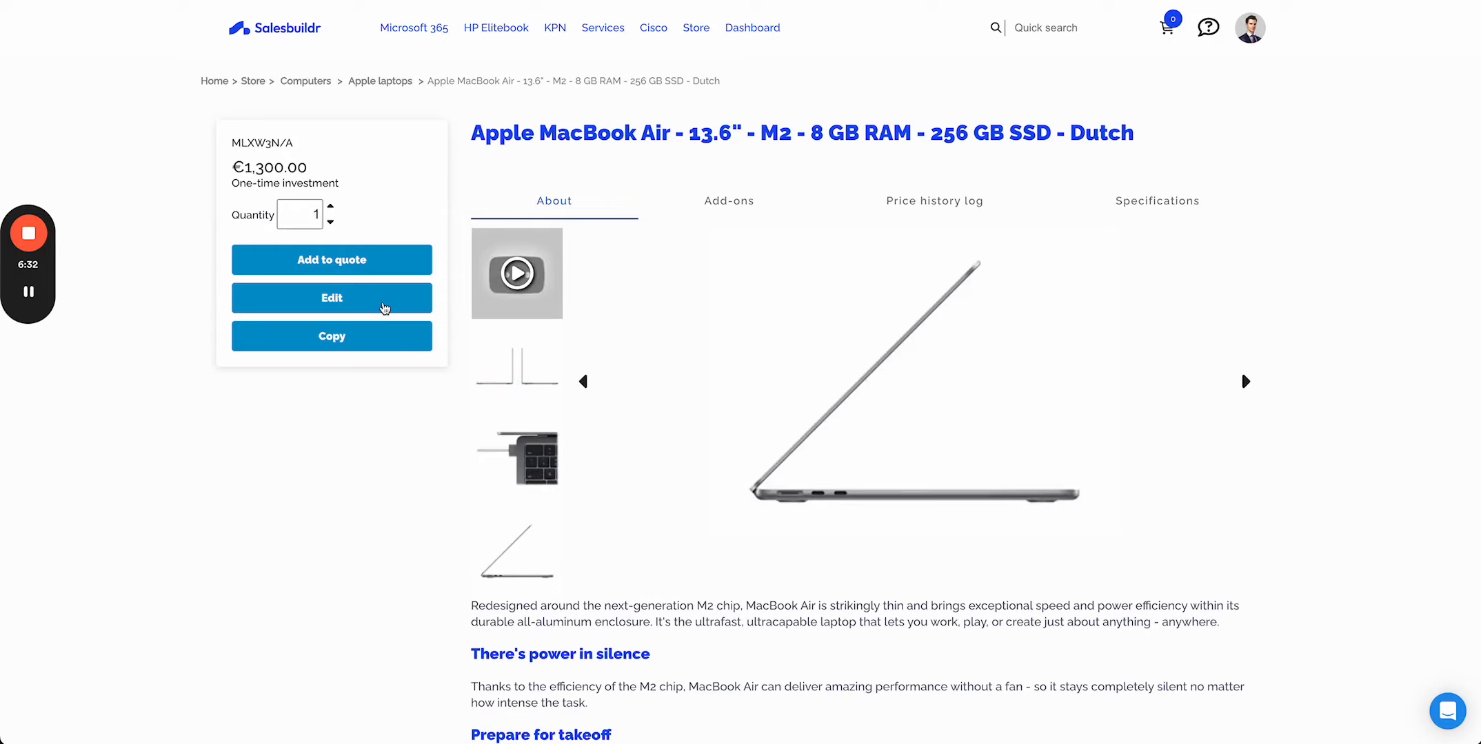
# - Open the product editor, clear the fixed price on the Pricing tab, and review the distributors list
pyautogui.click(384, 307)
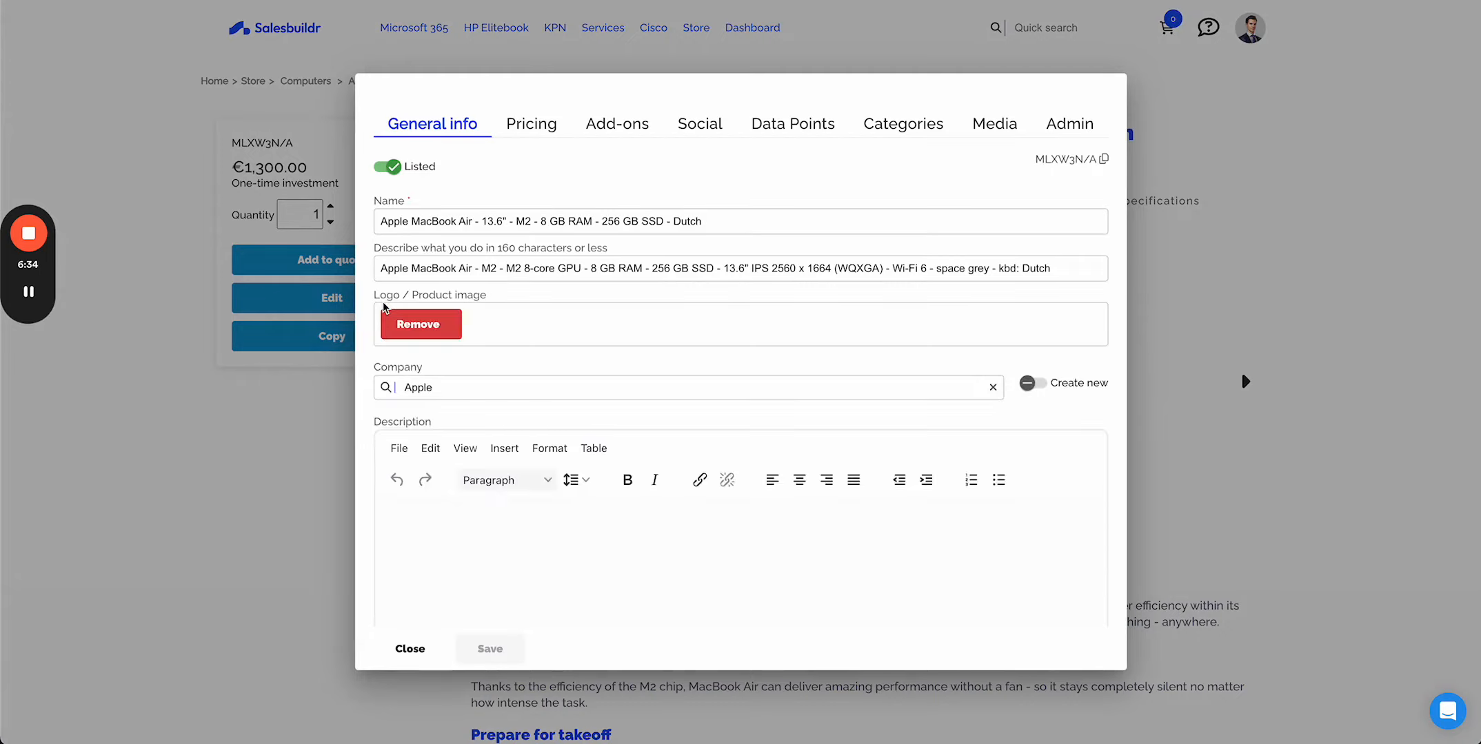
pyautogui.click(545, 123)
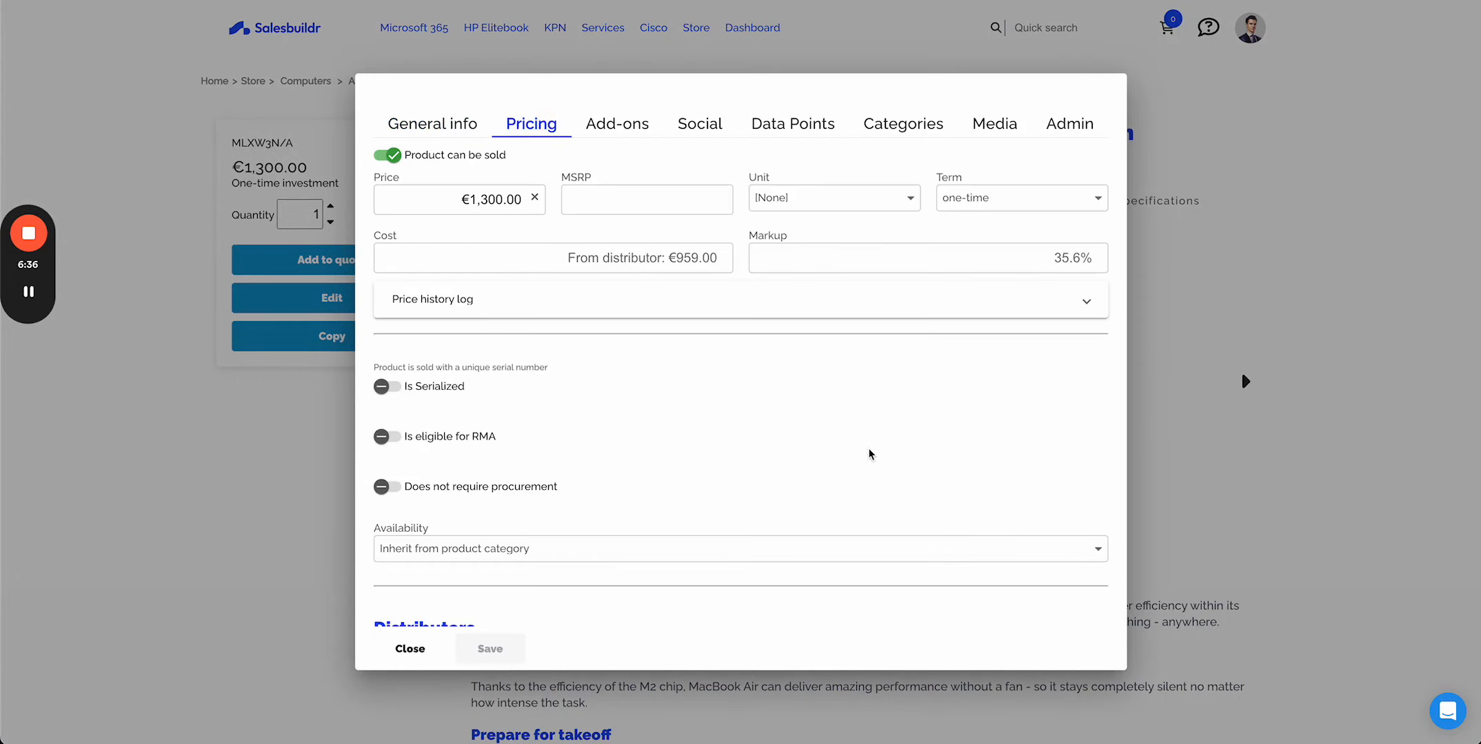
pyautogui.scroll(-1, 869, 452)
pyautogui.scroll(1, 869, 453)
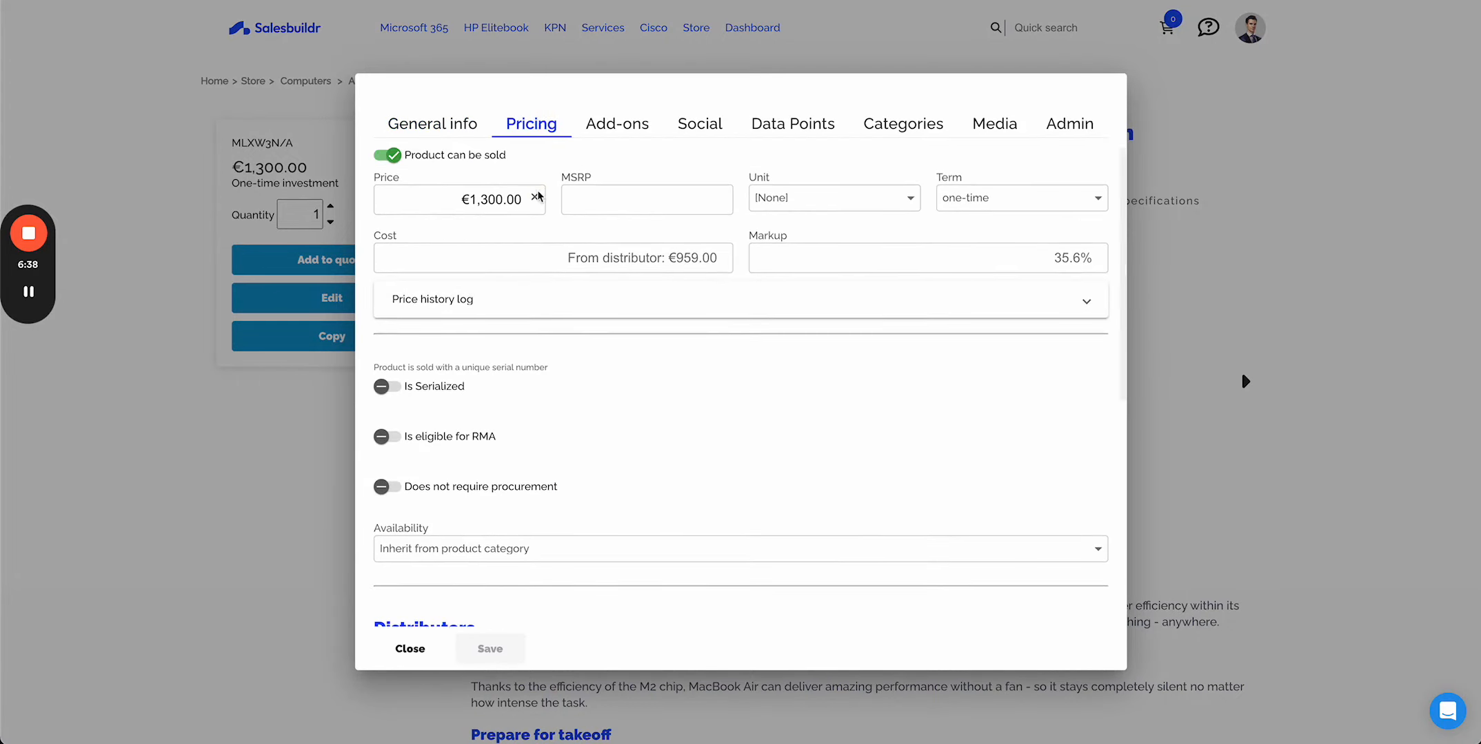
pyautogui.click(534, 198)
pyautogui.scroll(-6, 570, 354)
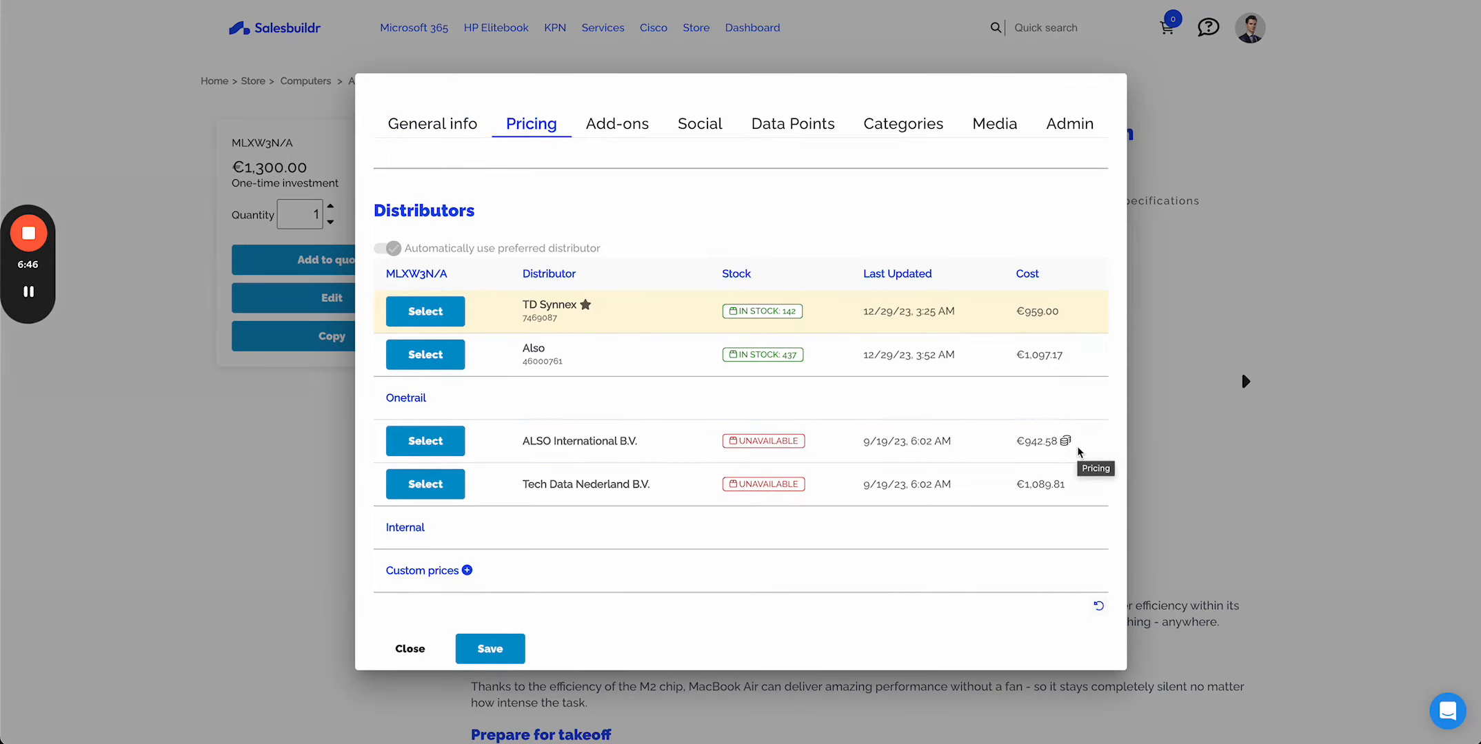
pyautogui.scroll(5, 1046, 306)
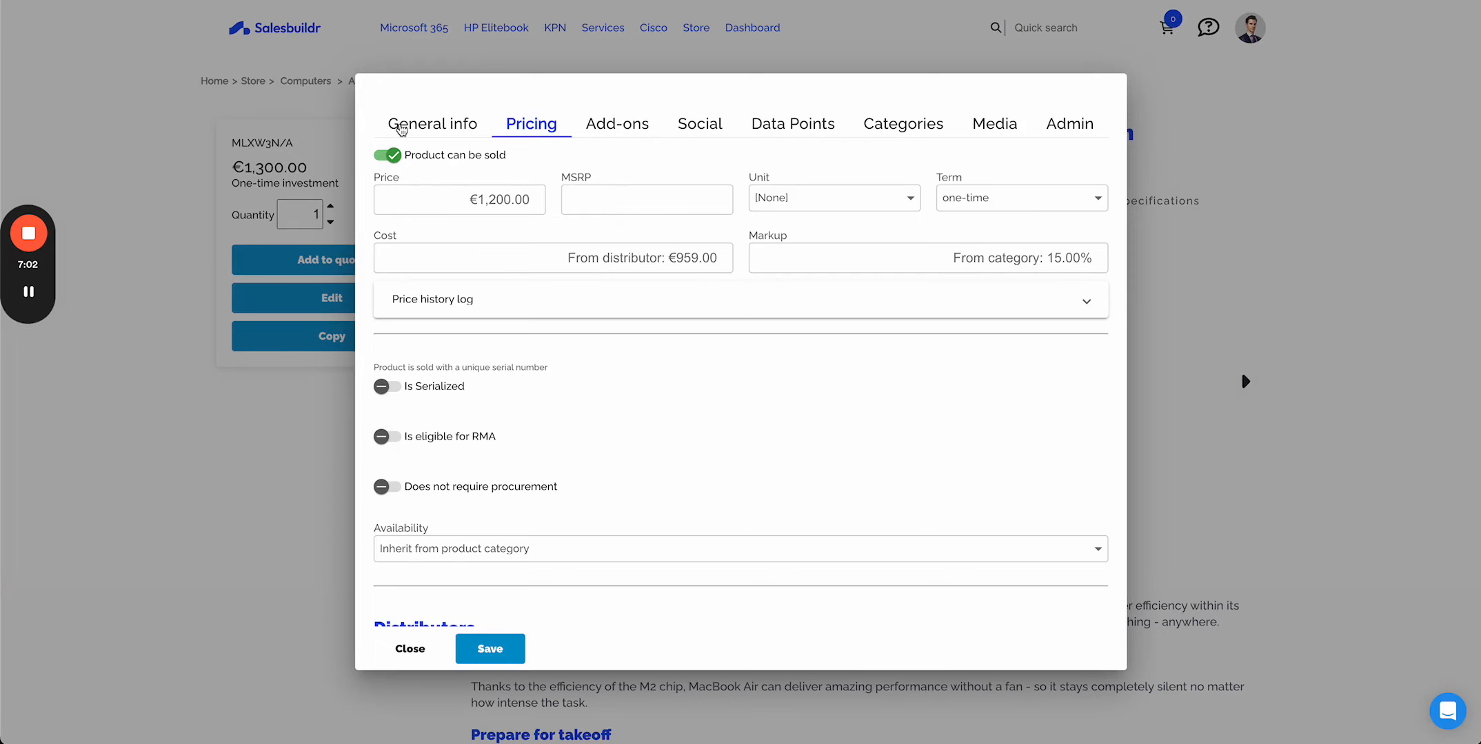
# - Review the product's General info and Categories tabs, including the category selection list
pyautogui.click(402, 129)
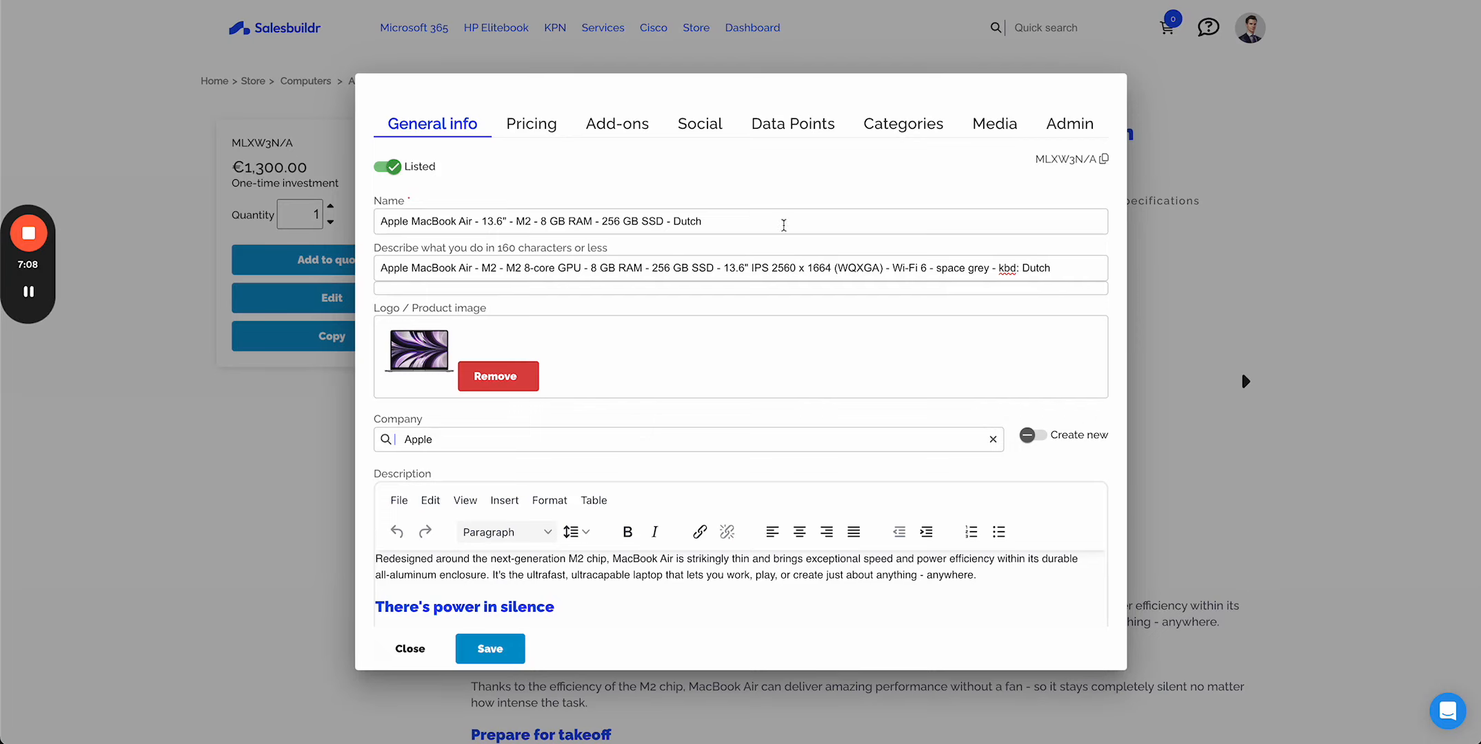
pyautogui.scroll(-3, 687, 450)
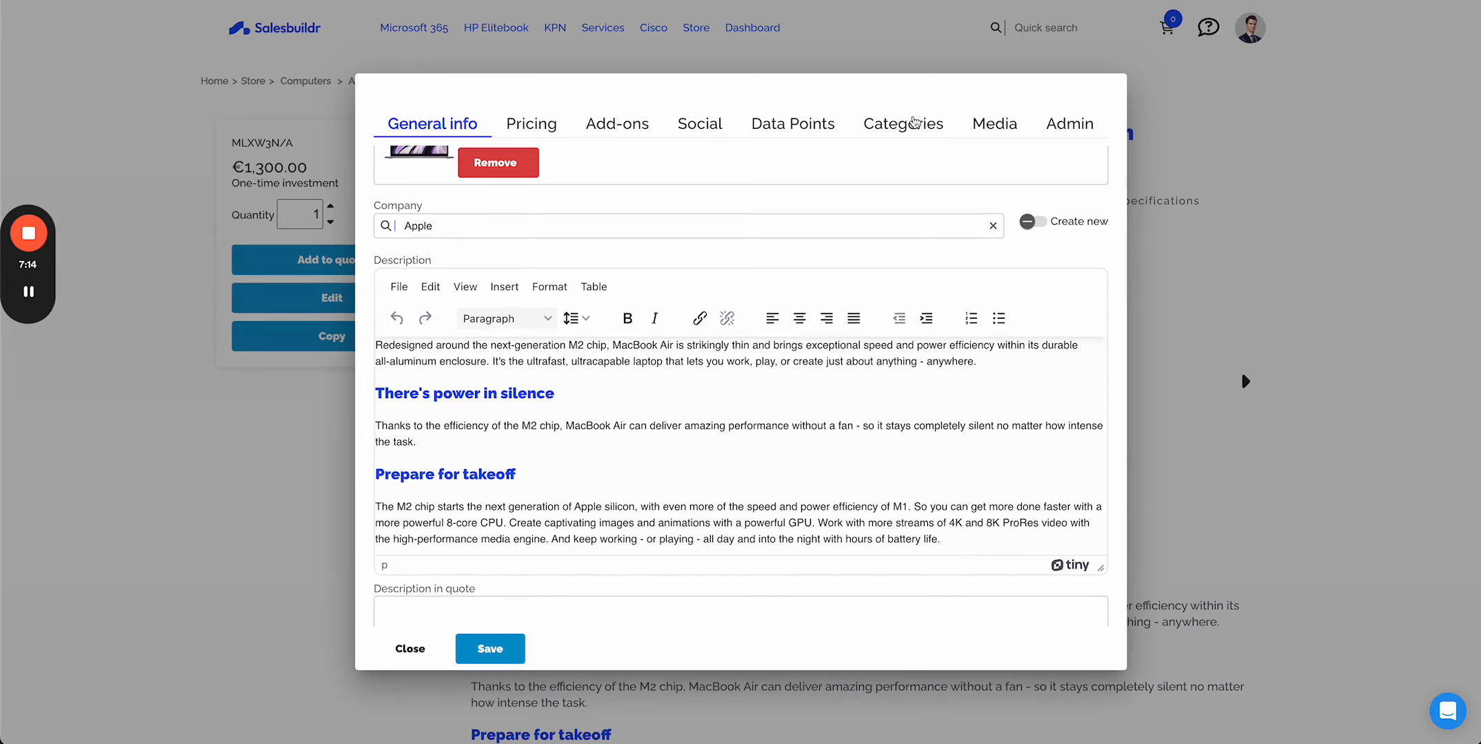
pyautogui.click(913, 122)
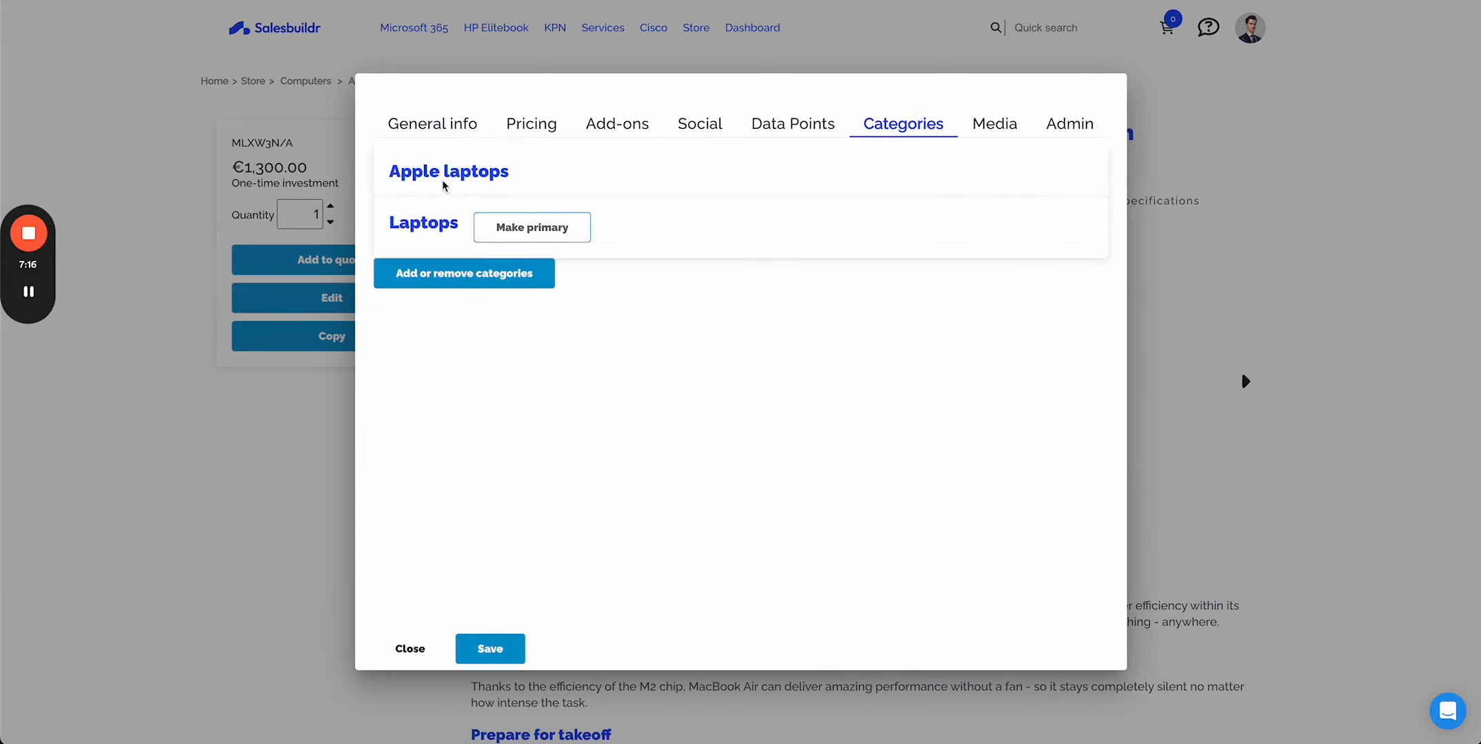
pyautogui.click(465, 273)
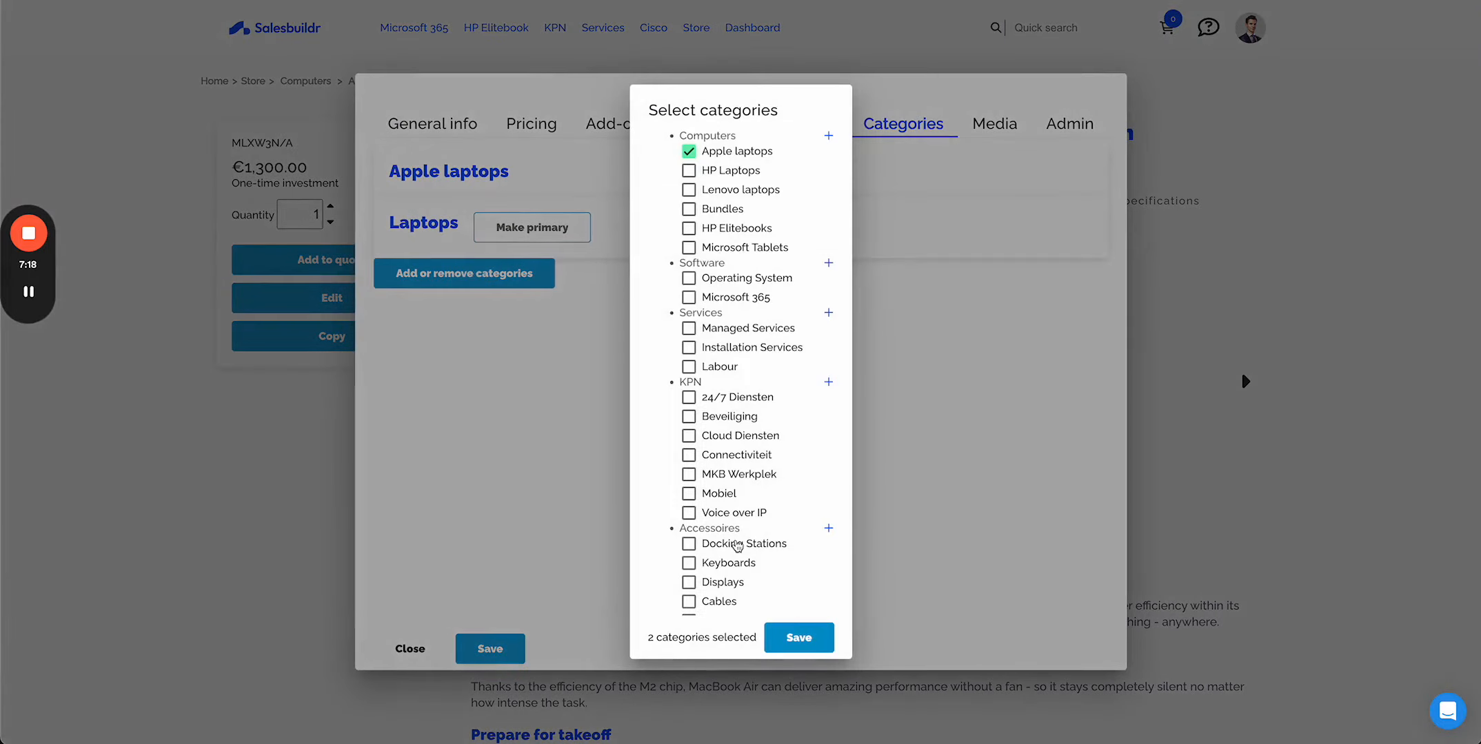
pyautogui.scroll(-3, 737, 466)
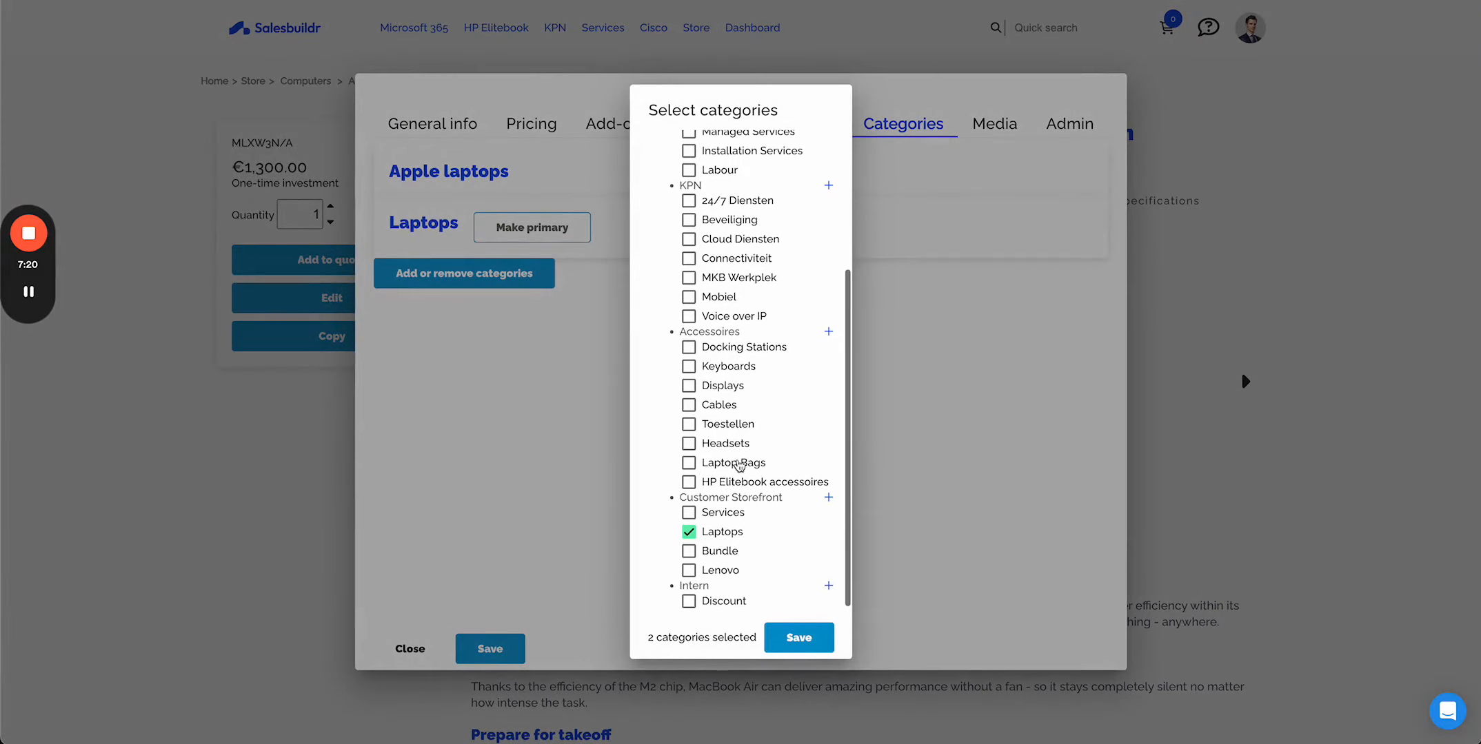
pyautogui.scroll(3, 739, 466)
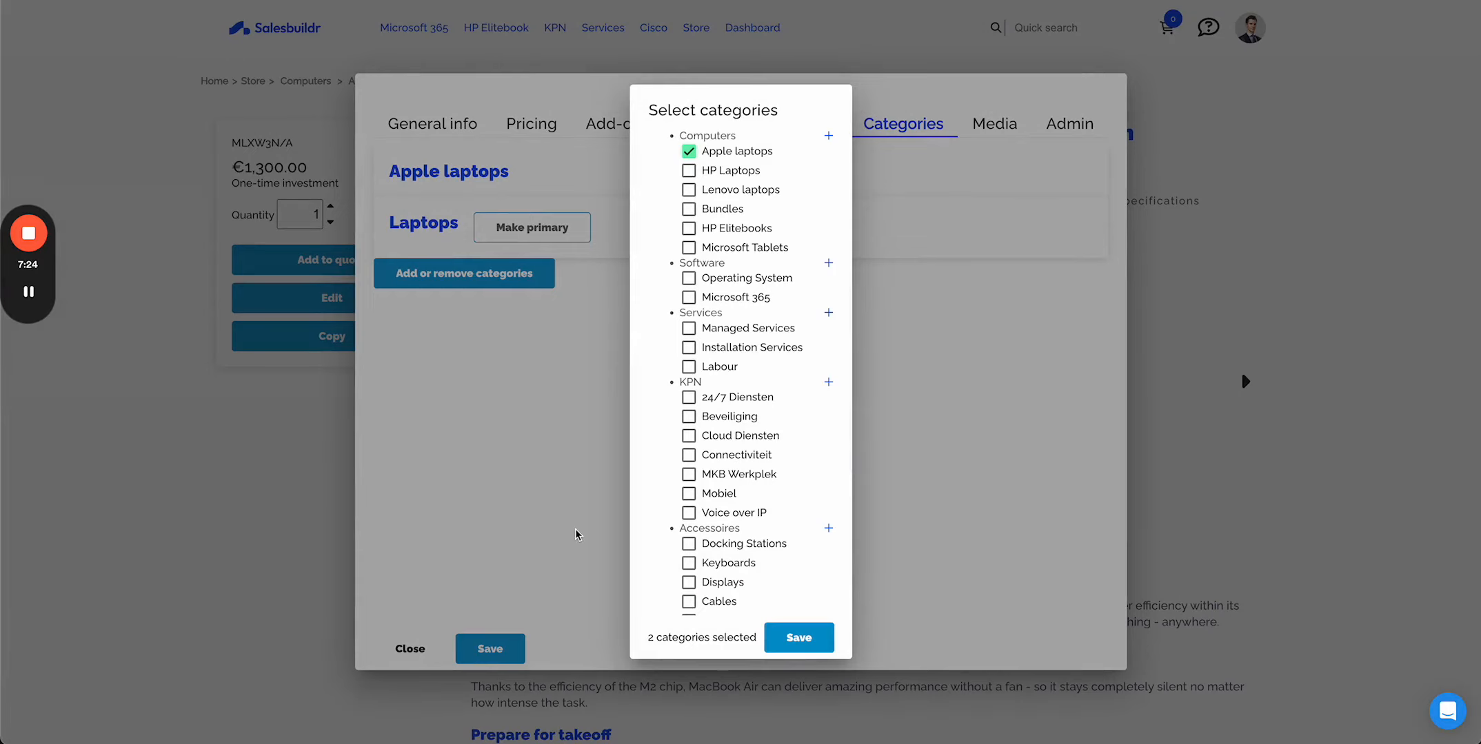
pyautogui.click(970, 308)
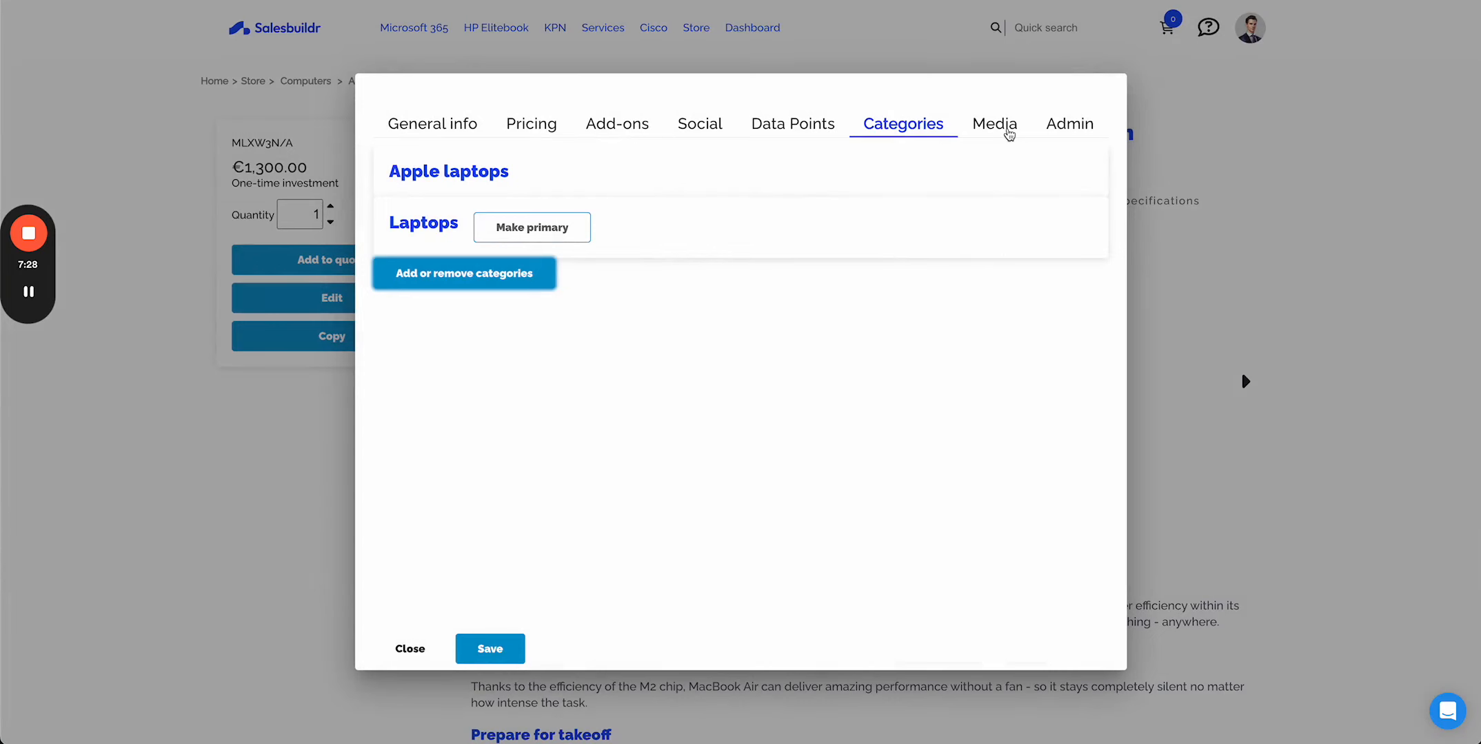
# - Review the Media tab, then close the product editor and discard the unsaved changes
pyautogui.click(1007, 131)
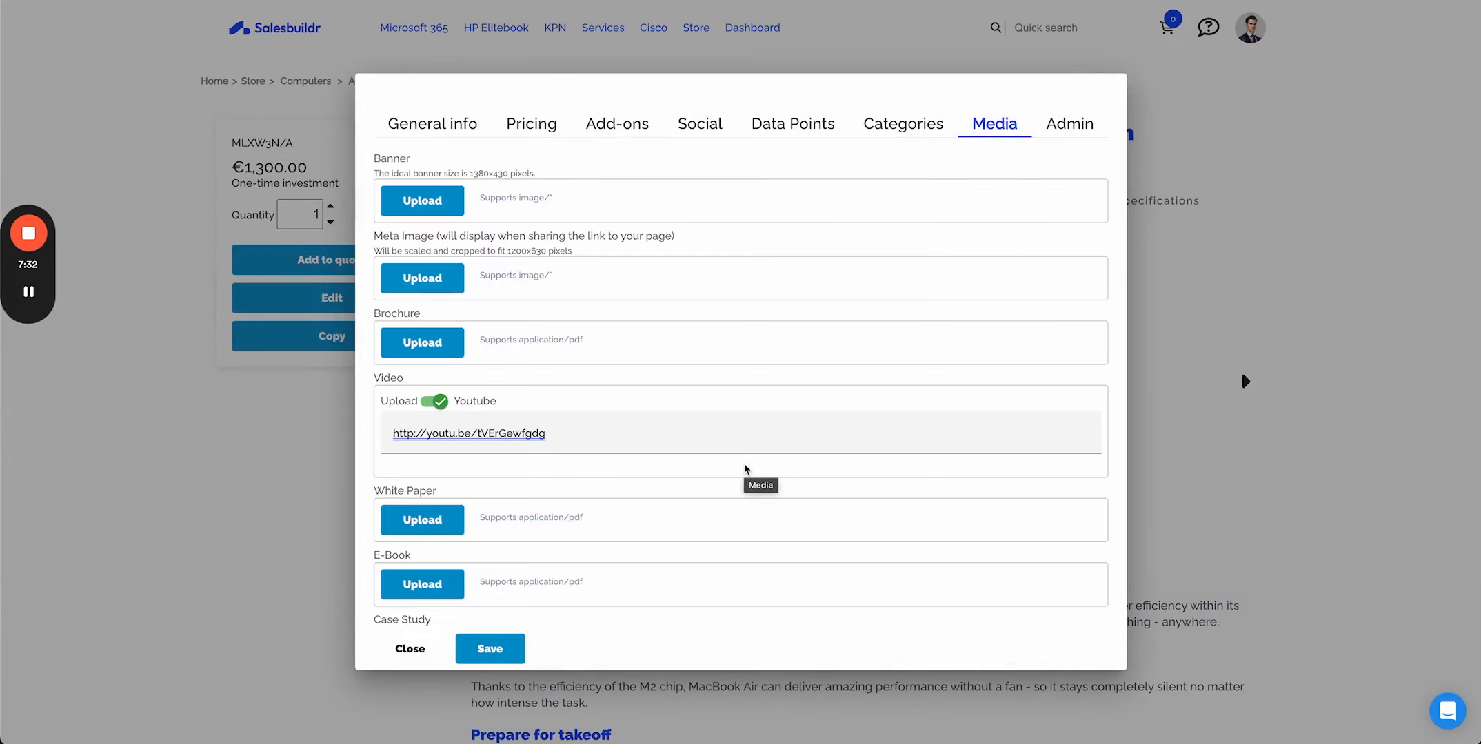
pyautogui.scroll(-3, 745, 469)
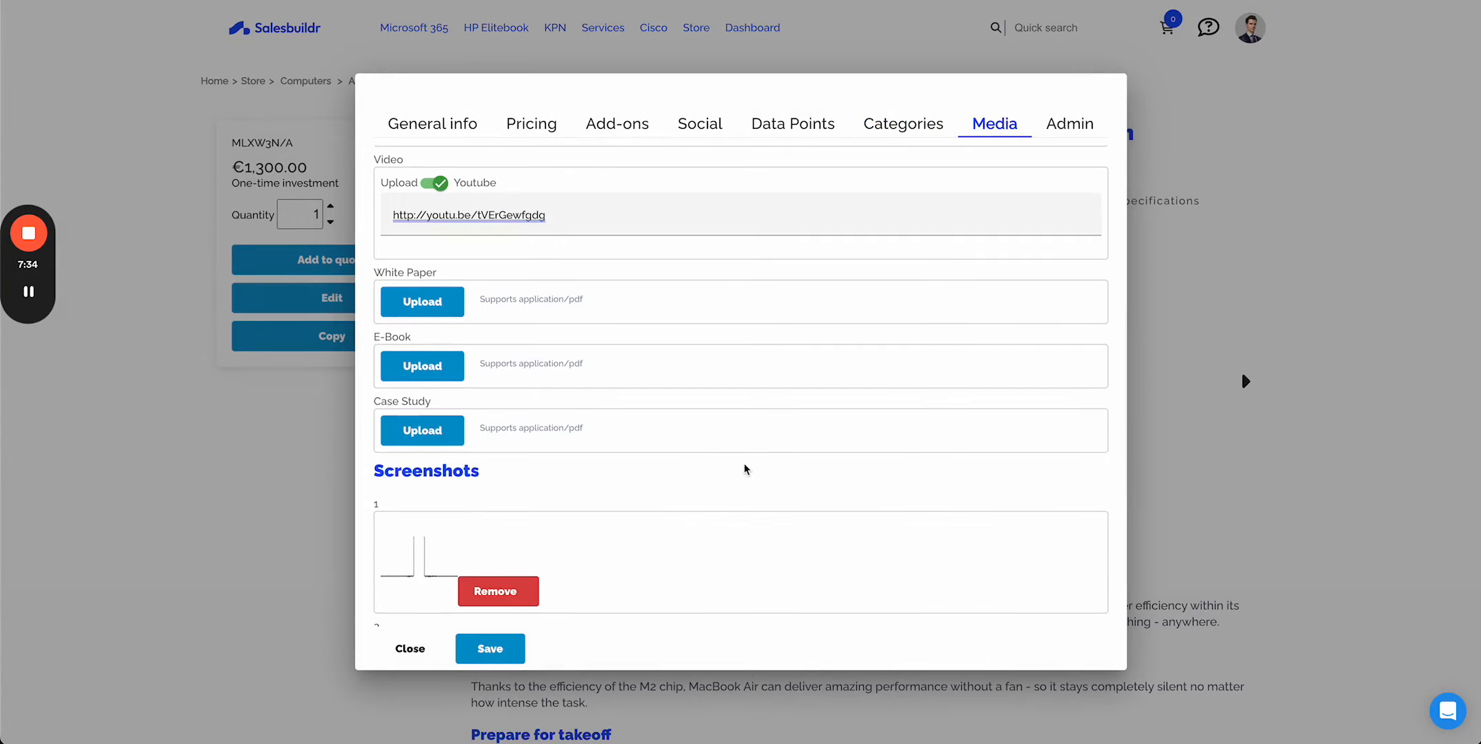
pyautogui.scroll(2, 744, 469)
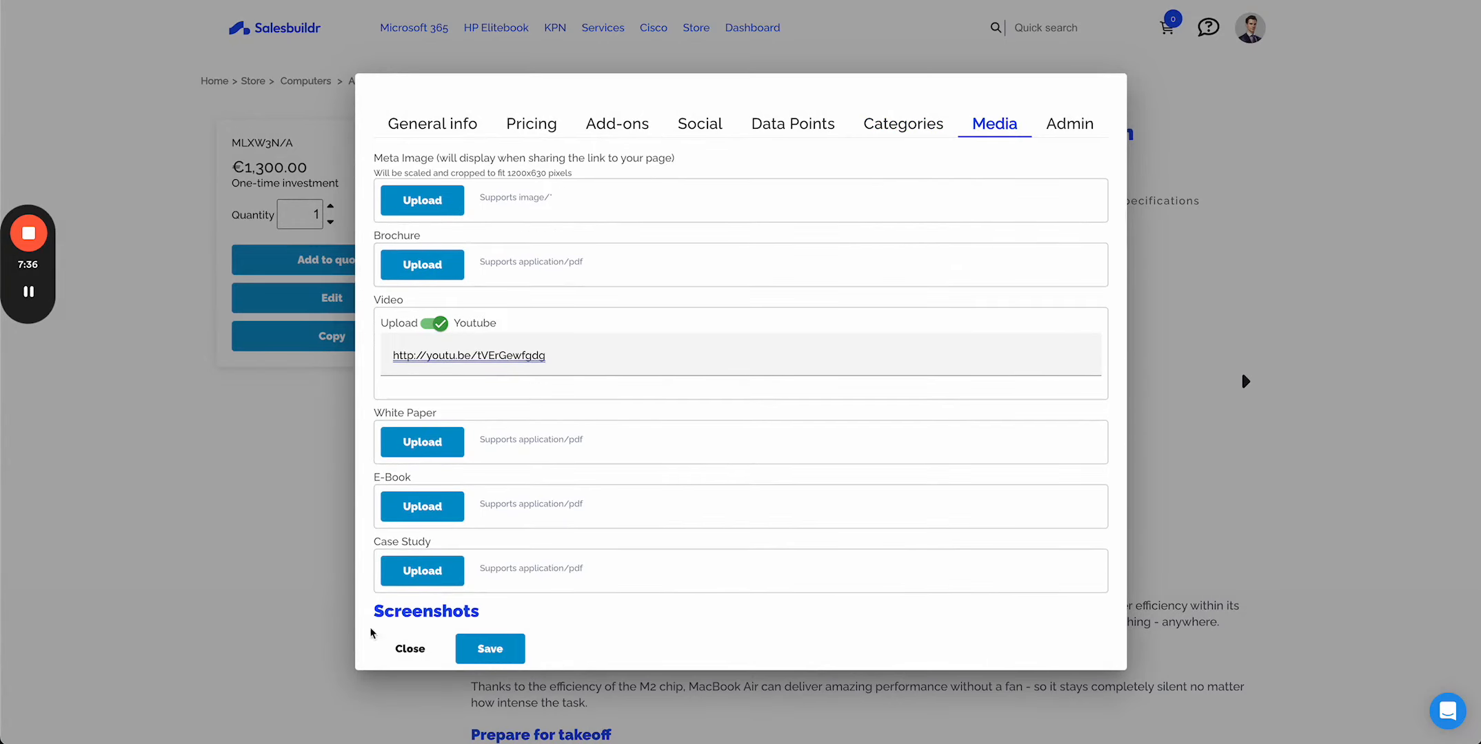
pyautogui.click(408, 650)
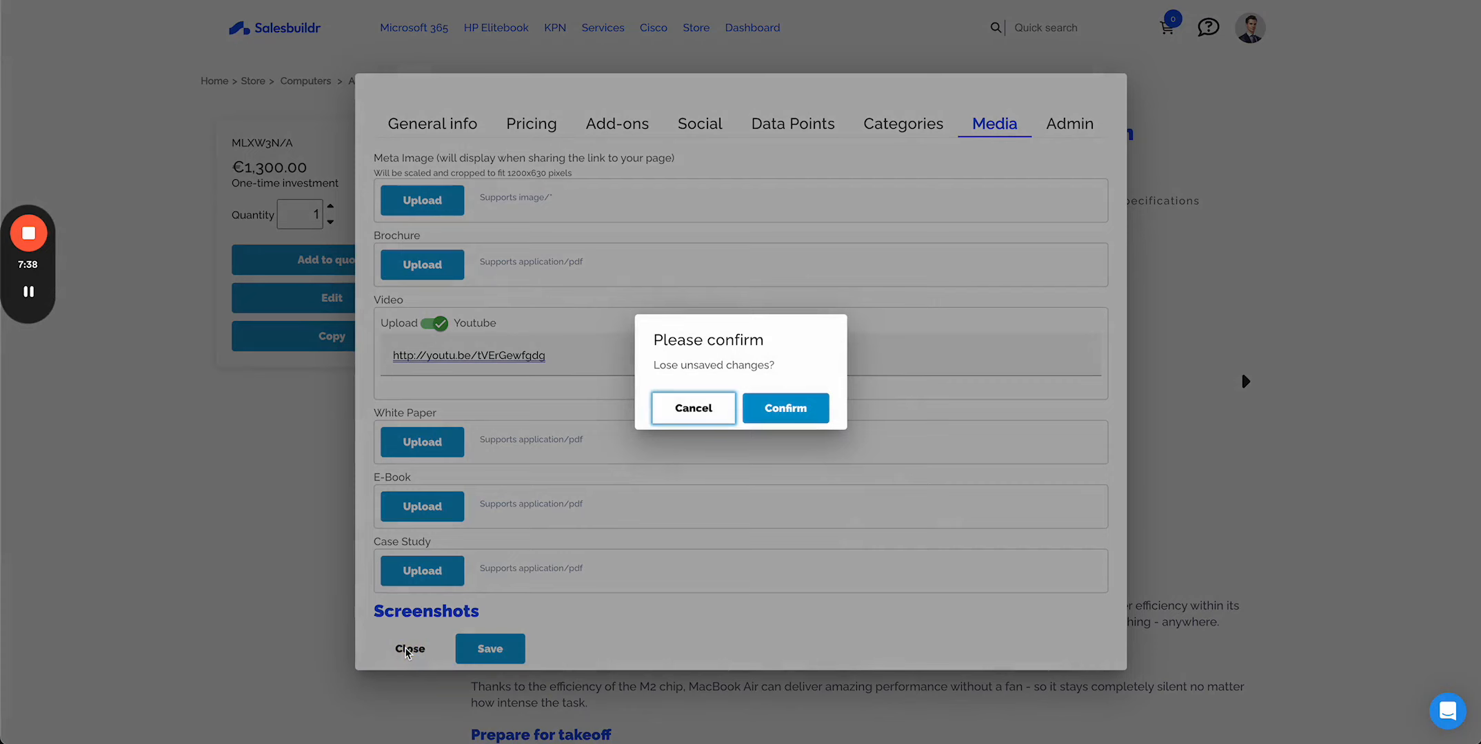
pyautogui.click(800, 414)
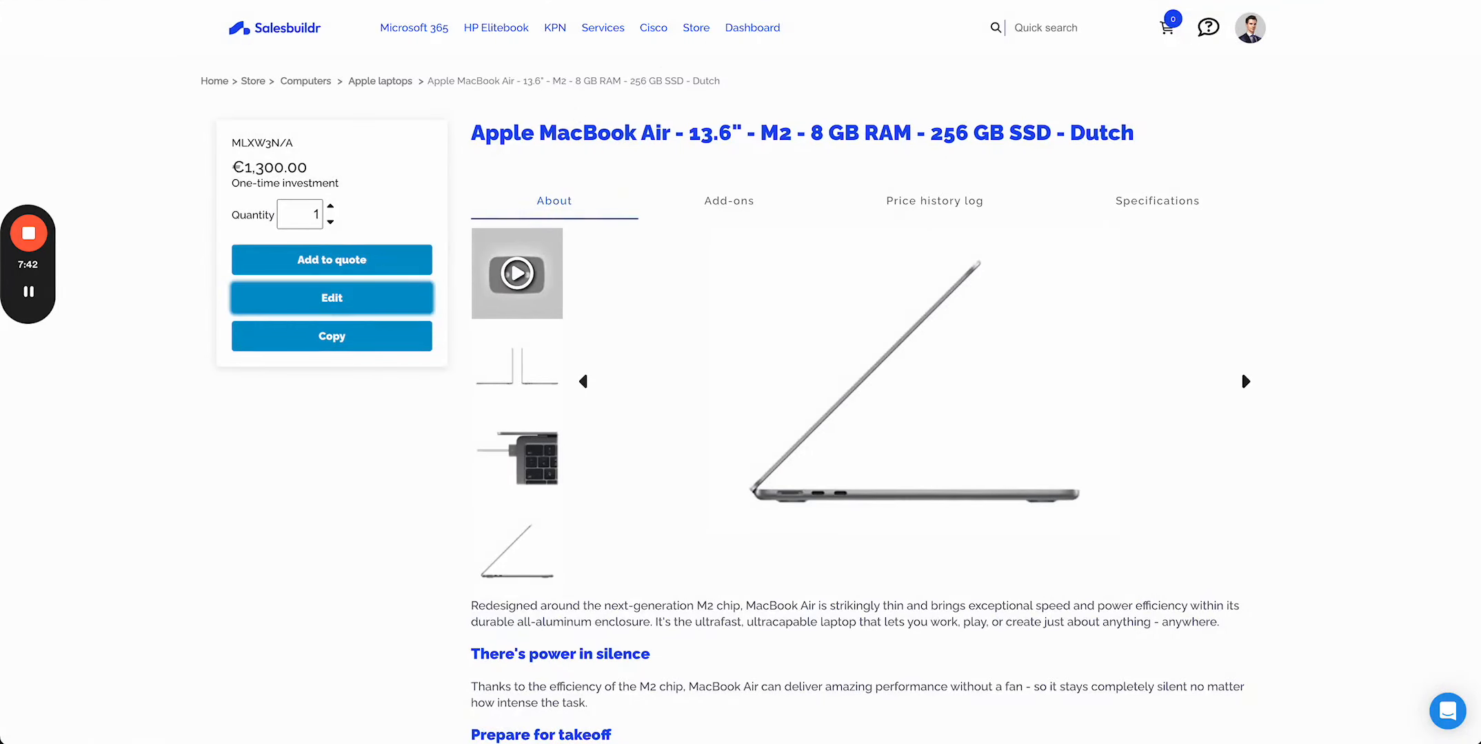
# - Go to the Products management list and filter it to show bundles only
pyautogui.click(758, 28)
pyautogui.click(495, 76)
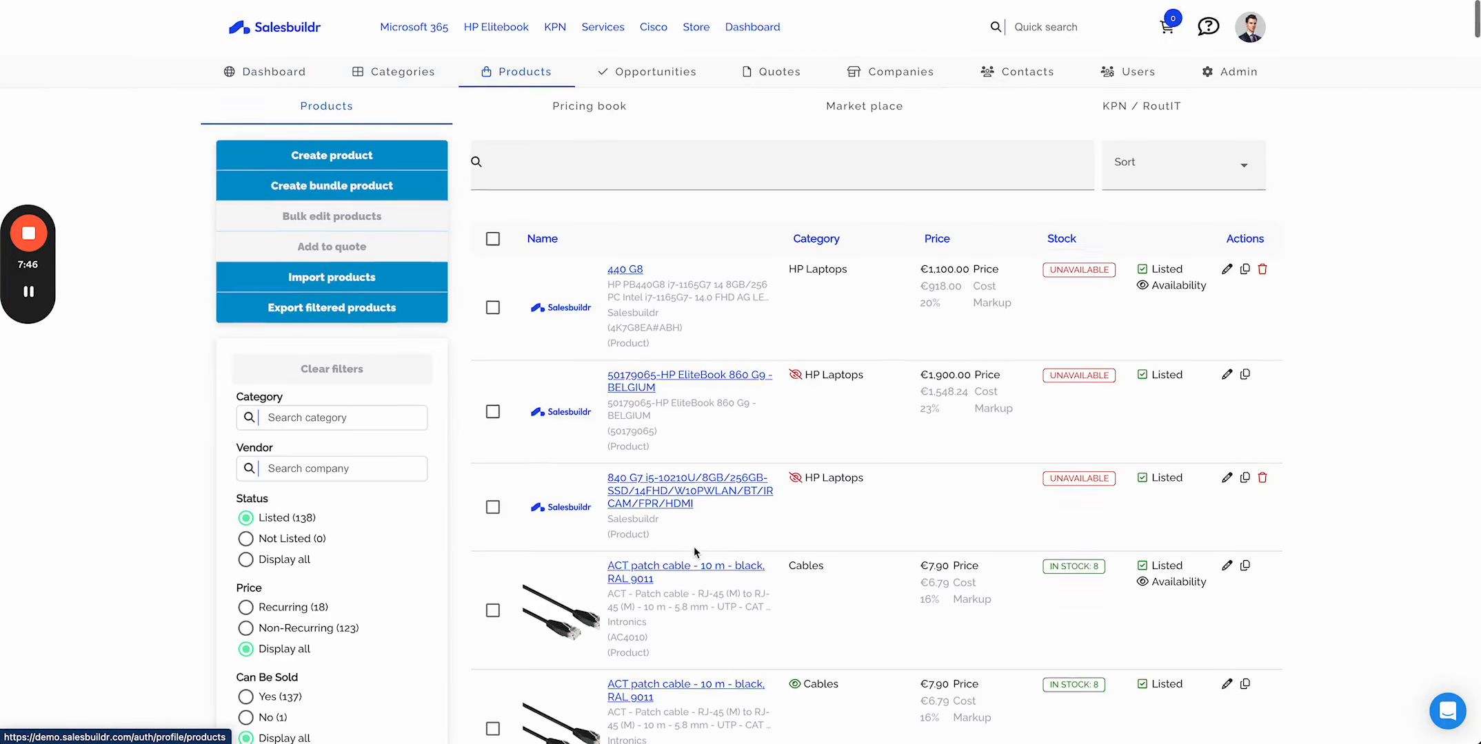
pyautogui.scroll(-6, 693, 547)
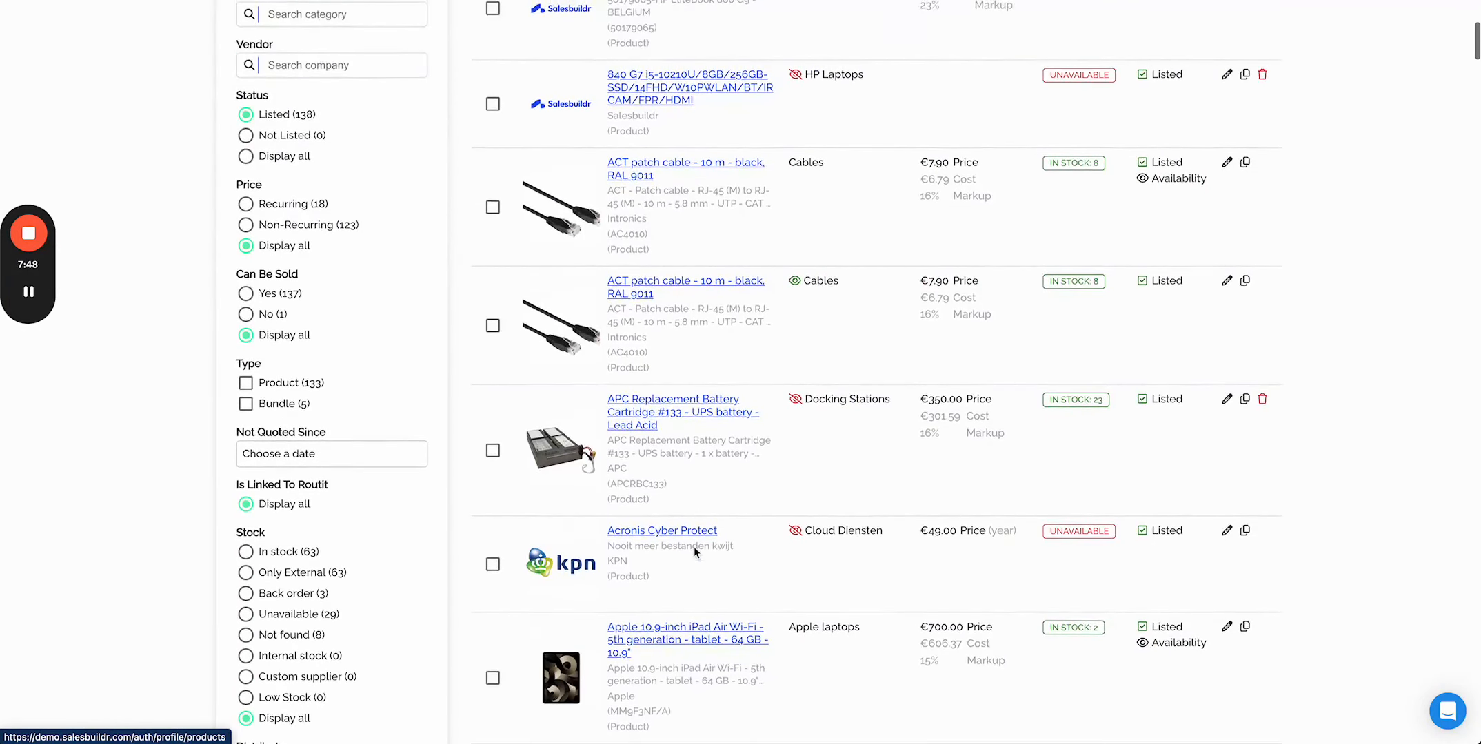
pyautogui.scroll(3, 692, 548)
pyautogui.scroll(-3, 692, 547)
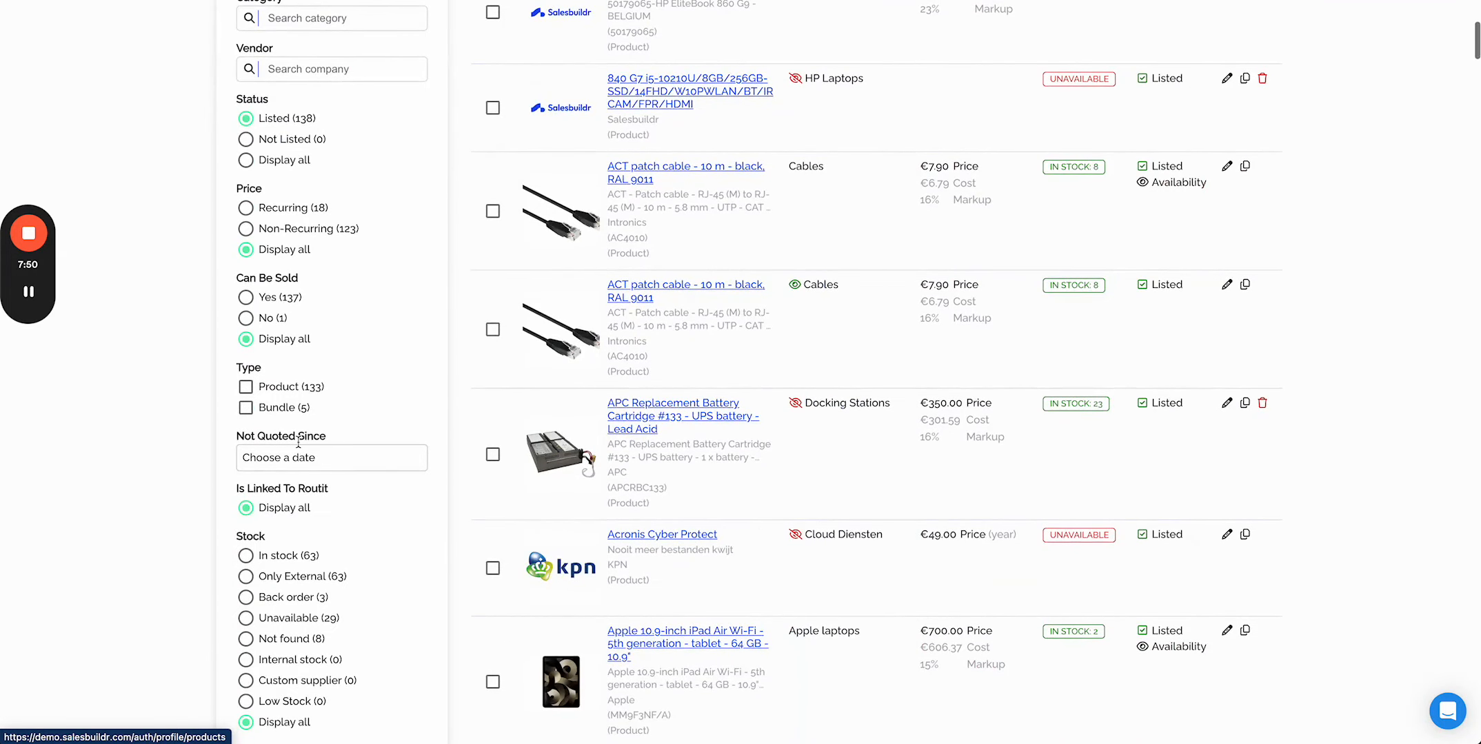
pyautogui.click(245, 408)
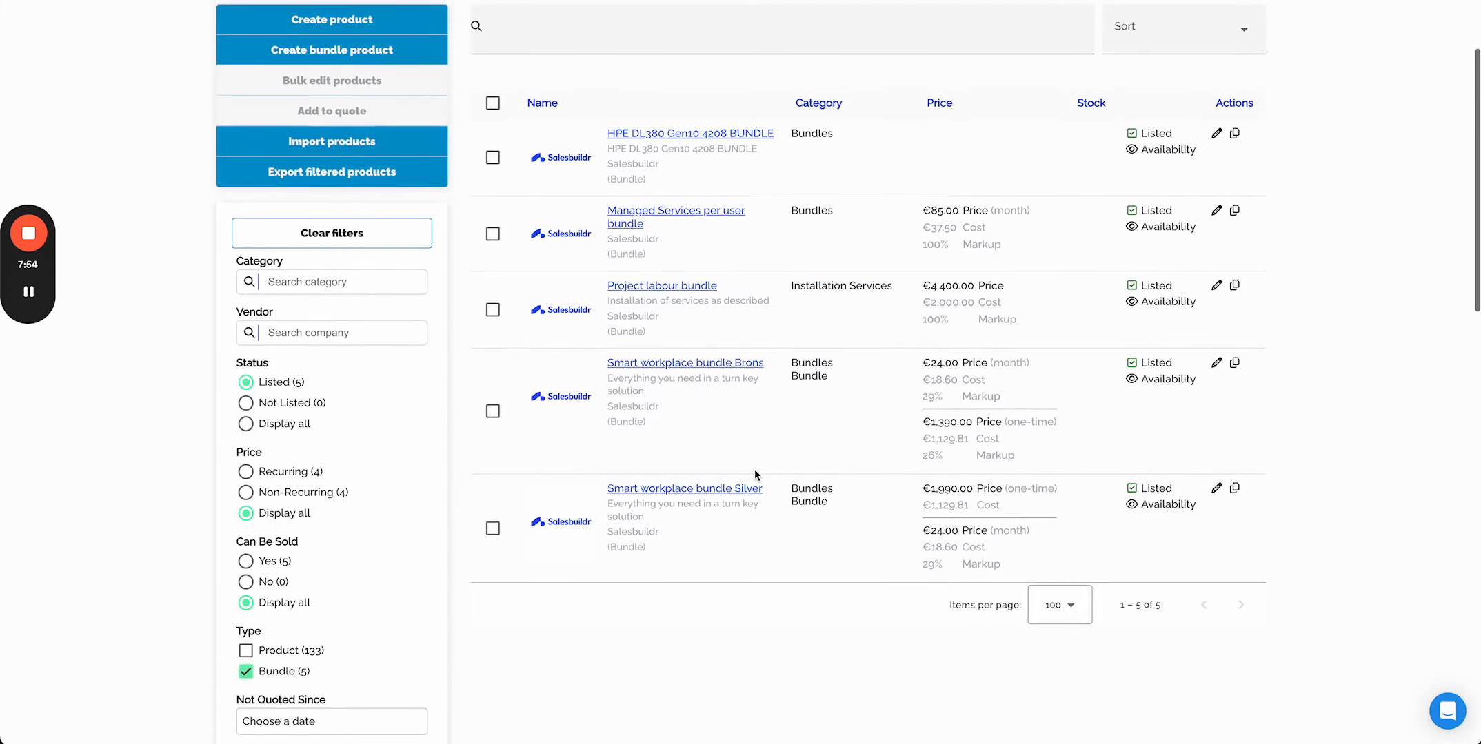
# - Open the Smart workplace bundle Brons editor, review its bundled products, and close it
pyautogui.click(1217, 364)
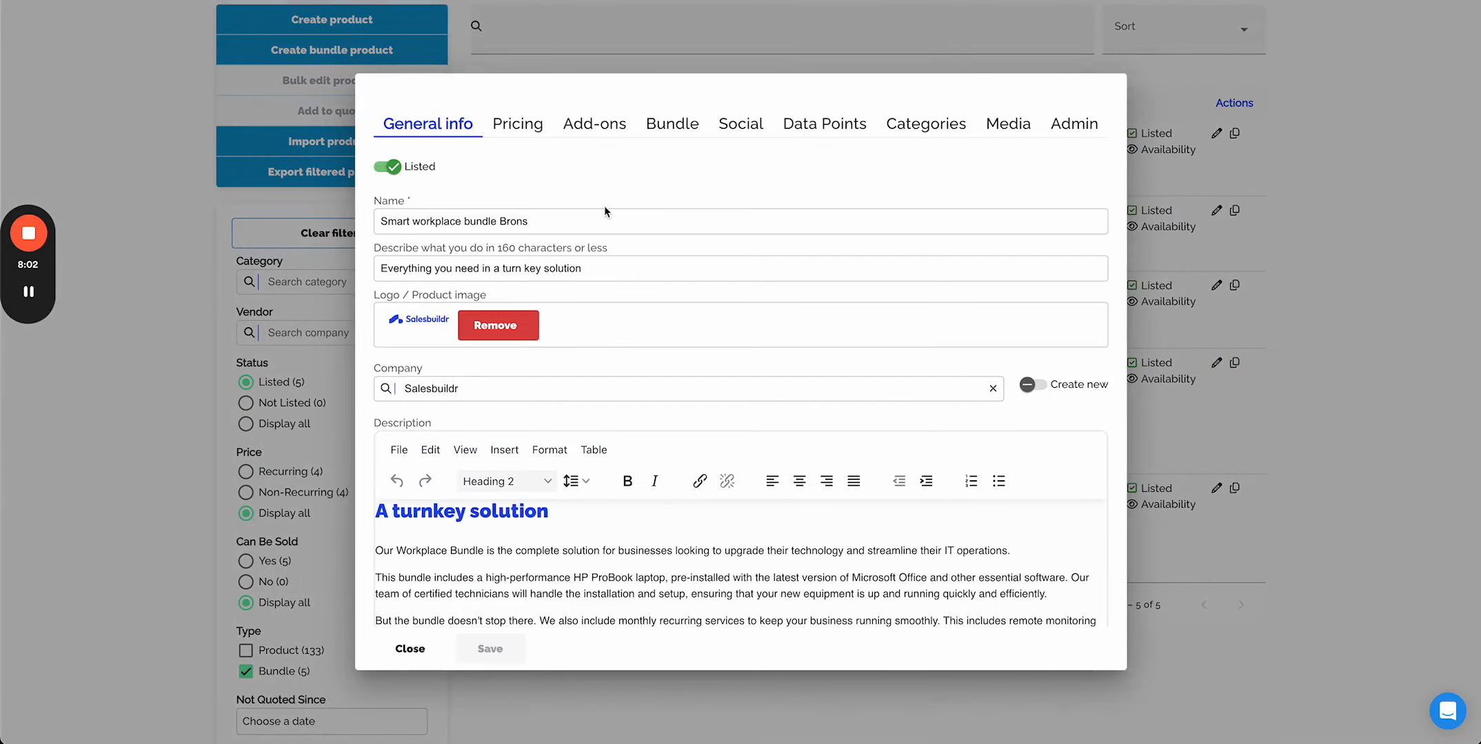
pyautogui.click(672, 126)
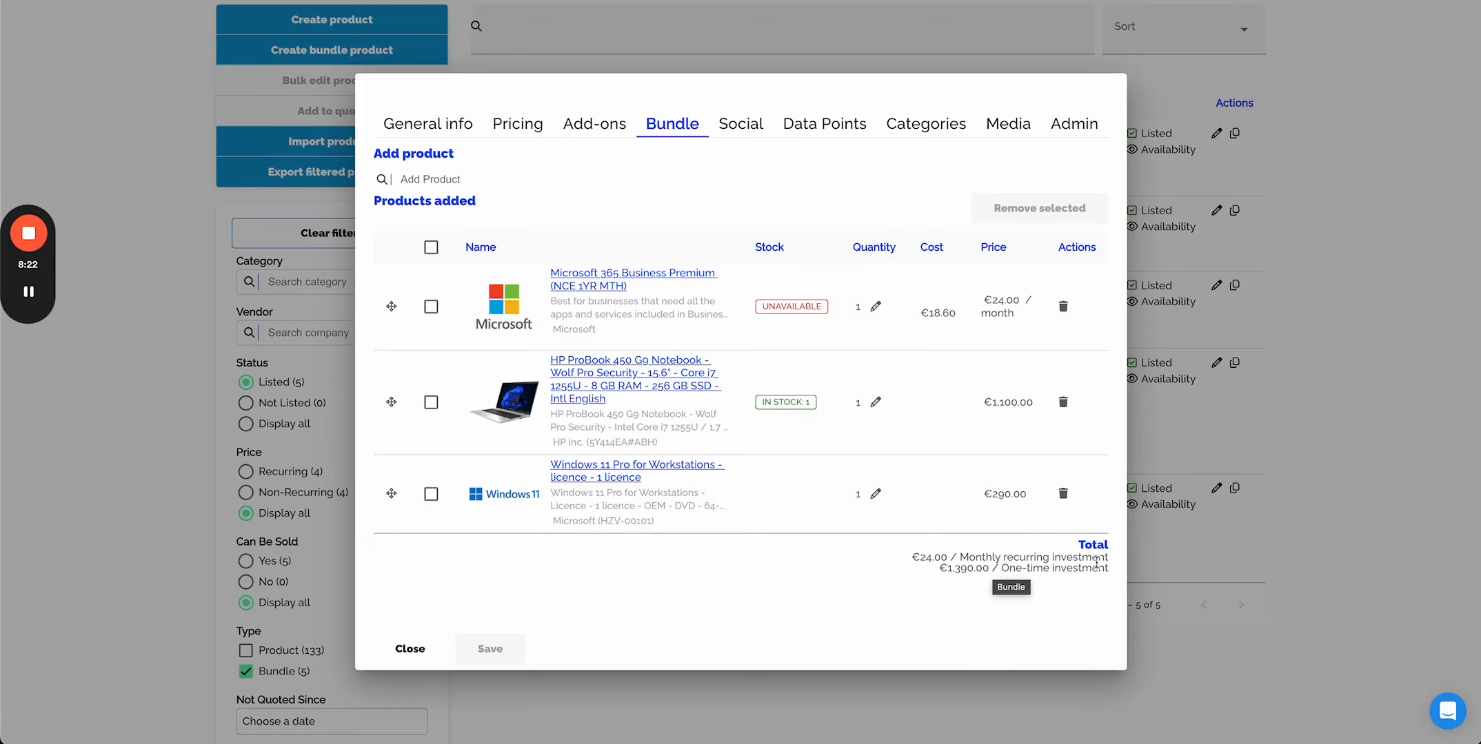
pyautogui.click(411, 649)
# - Return to the current quote and scroll through its letter and financial summary
pyautogui.scroll(2, 785, 381)
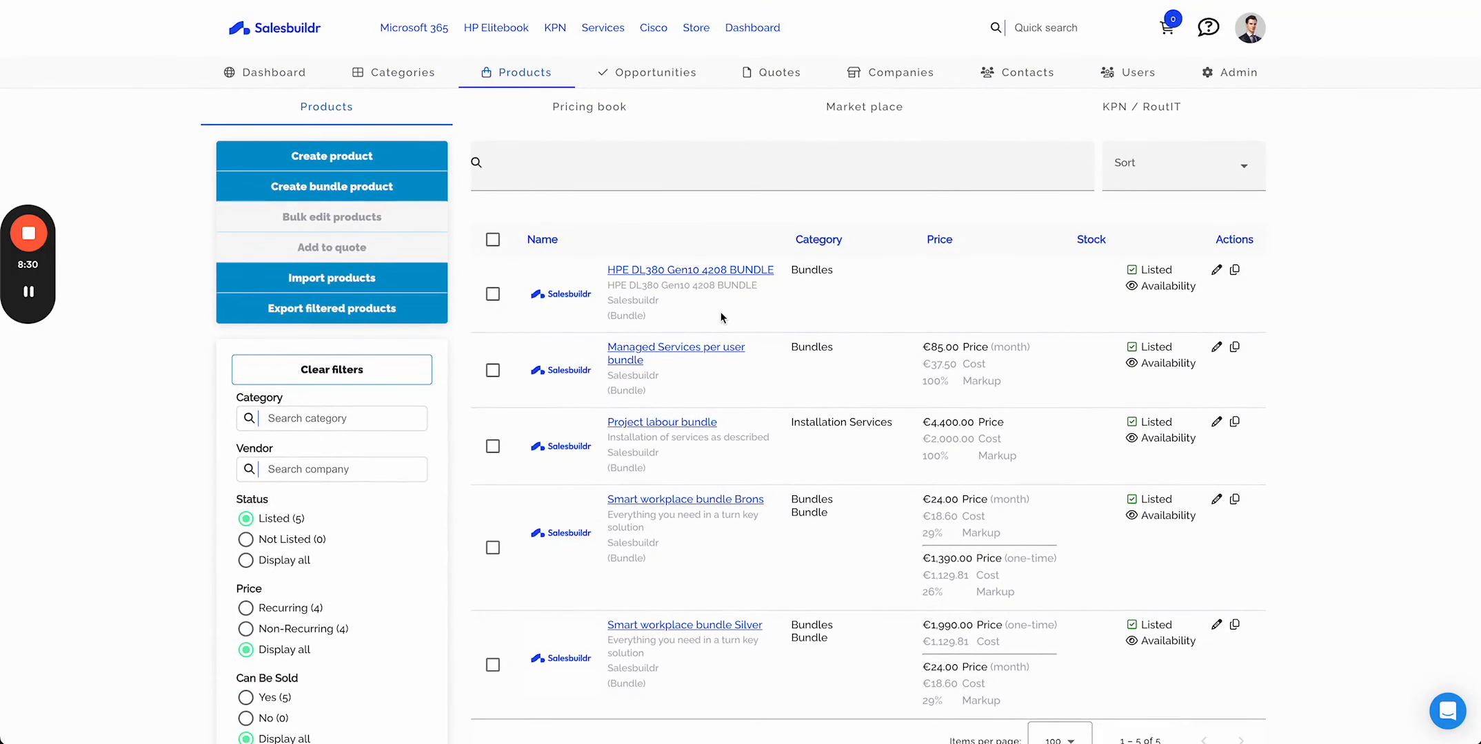
pyautogui.click(1172, 29)
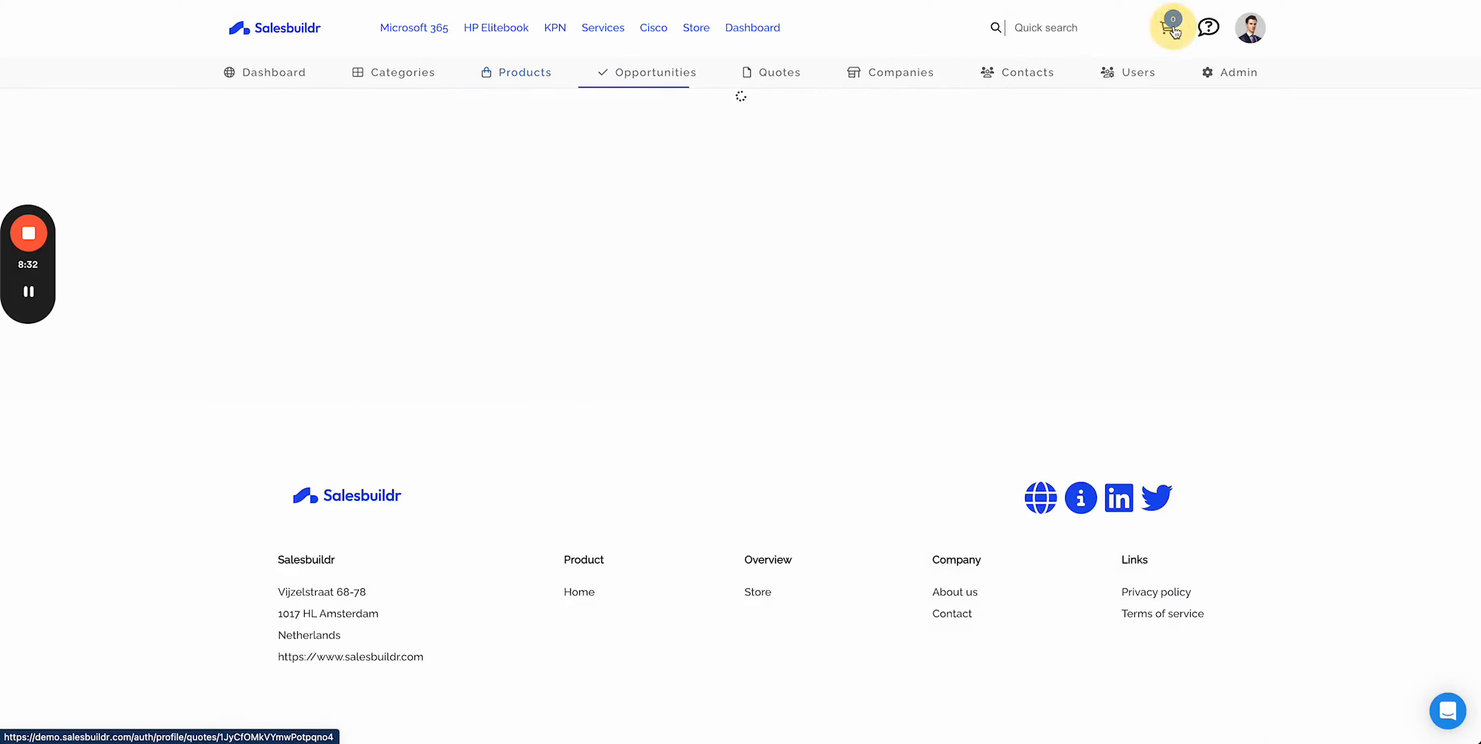
pyautogui.scroll(-5, 813, 433)
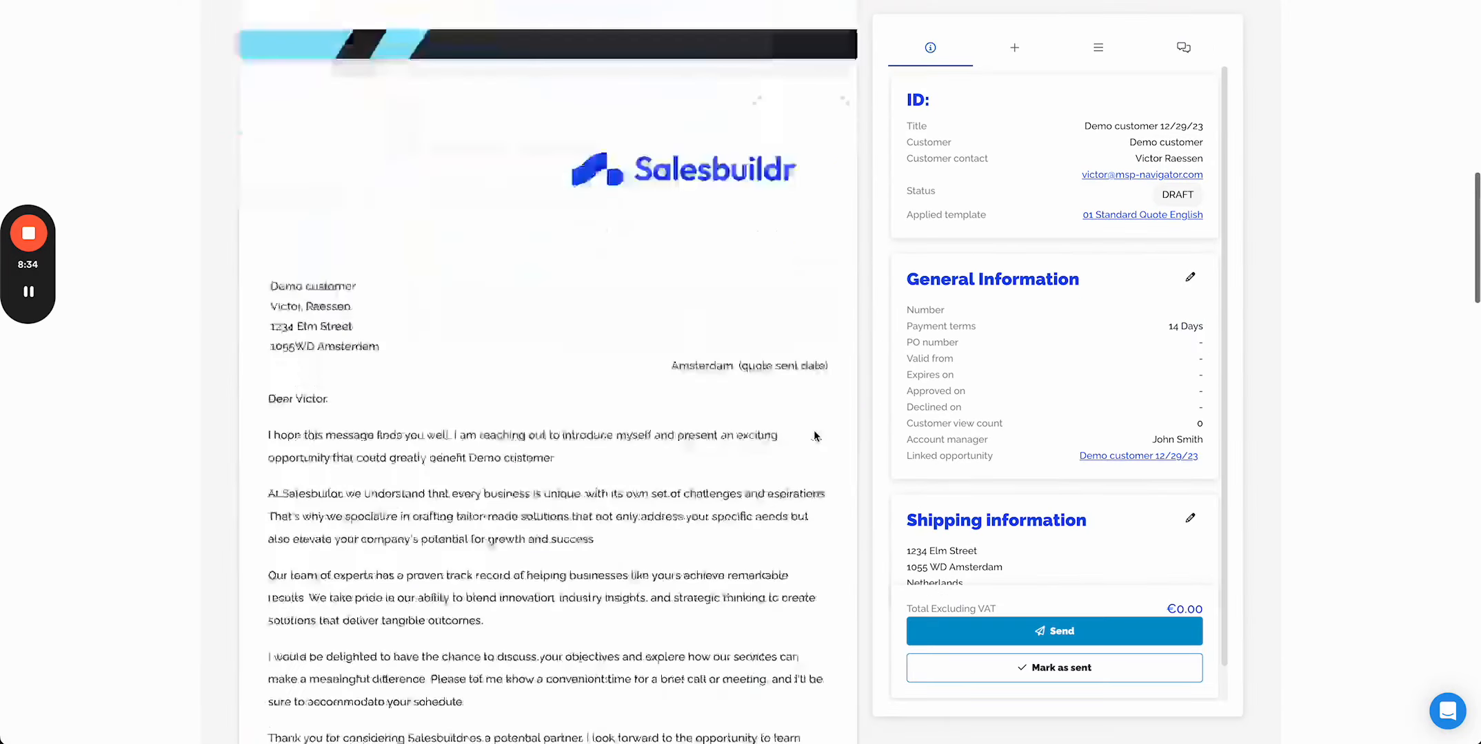
pyautogui.scroll(-10, 814, 436)
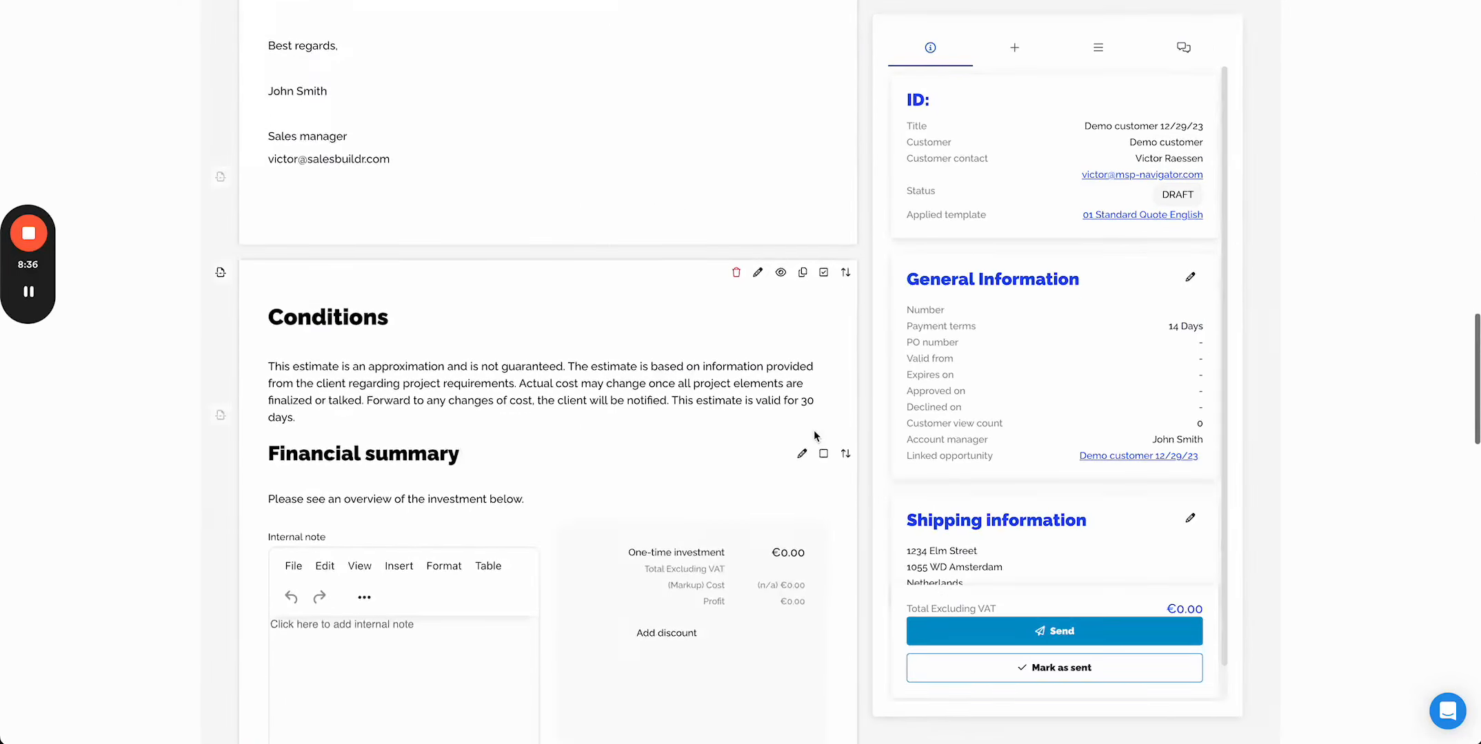
# - Insert an Items widget above the Conditions section and title it Products
pyautogui.scroll(-3, 813, 436)
pyautogui.scroll(3, 813, 436)
pyautogui.click(1014, 47)
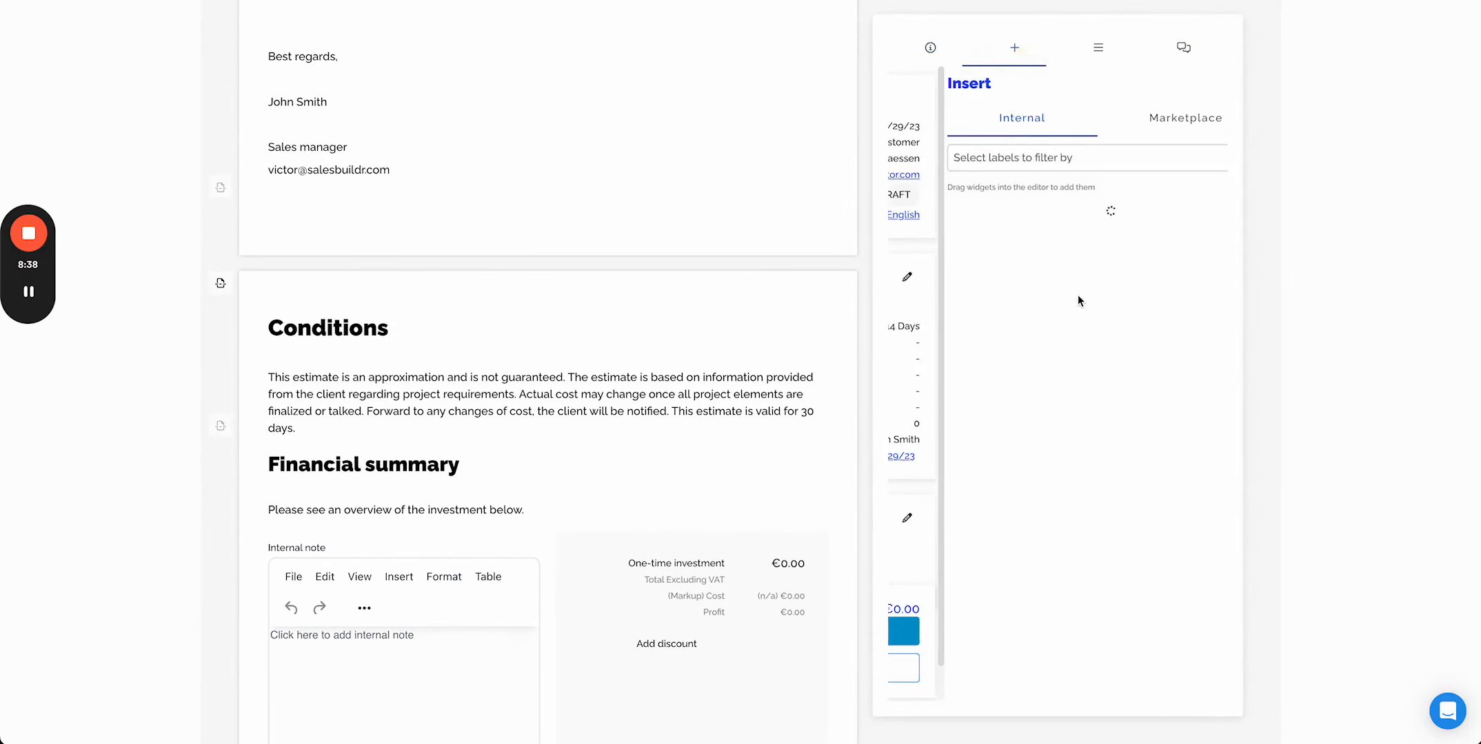
pyautogui.moveTo(1077, 296); pyautogui.dragTo(548, 408)
pyautogui.click(496, 243)
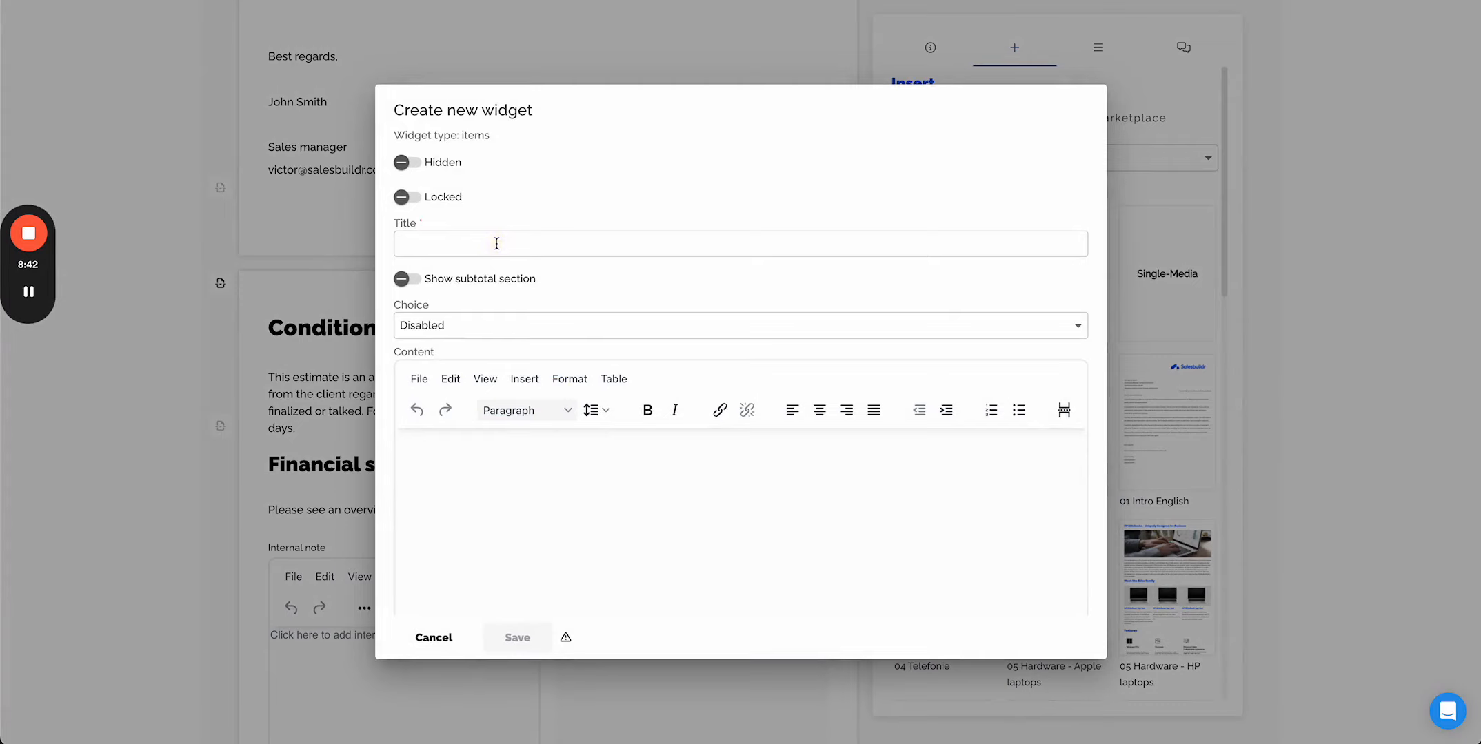
pyautogui.write('Products')
pyautogui.click(545, 641)
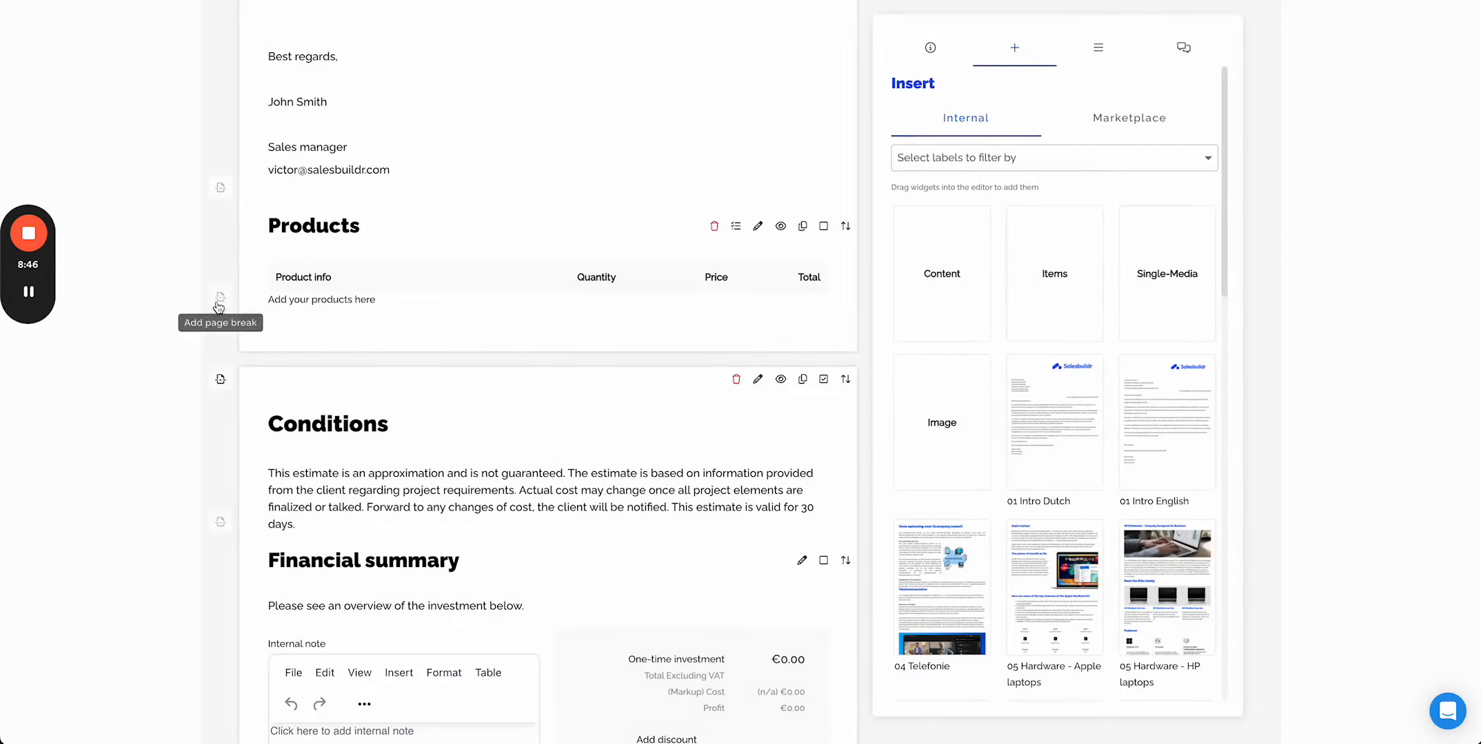
# - Add a page break before the Products widget
pyautogui.click(220, 188)
pyautogui.scroll(-3, 633, 355)
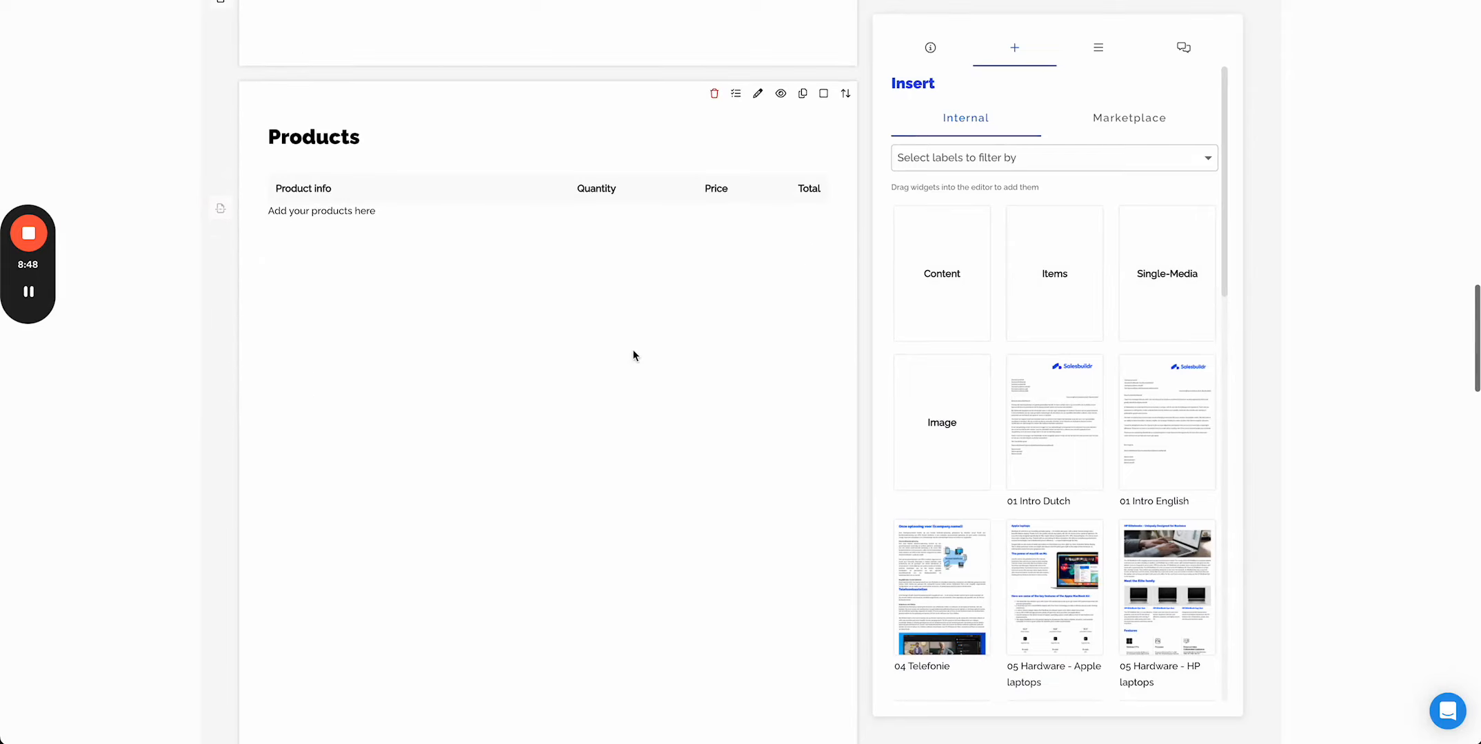
# - Open the product picker for the Products widget and clear its filters
pyautogui.click(313, 209)
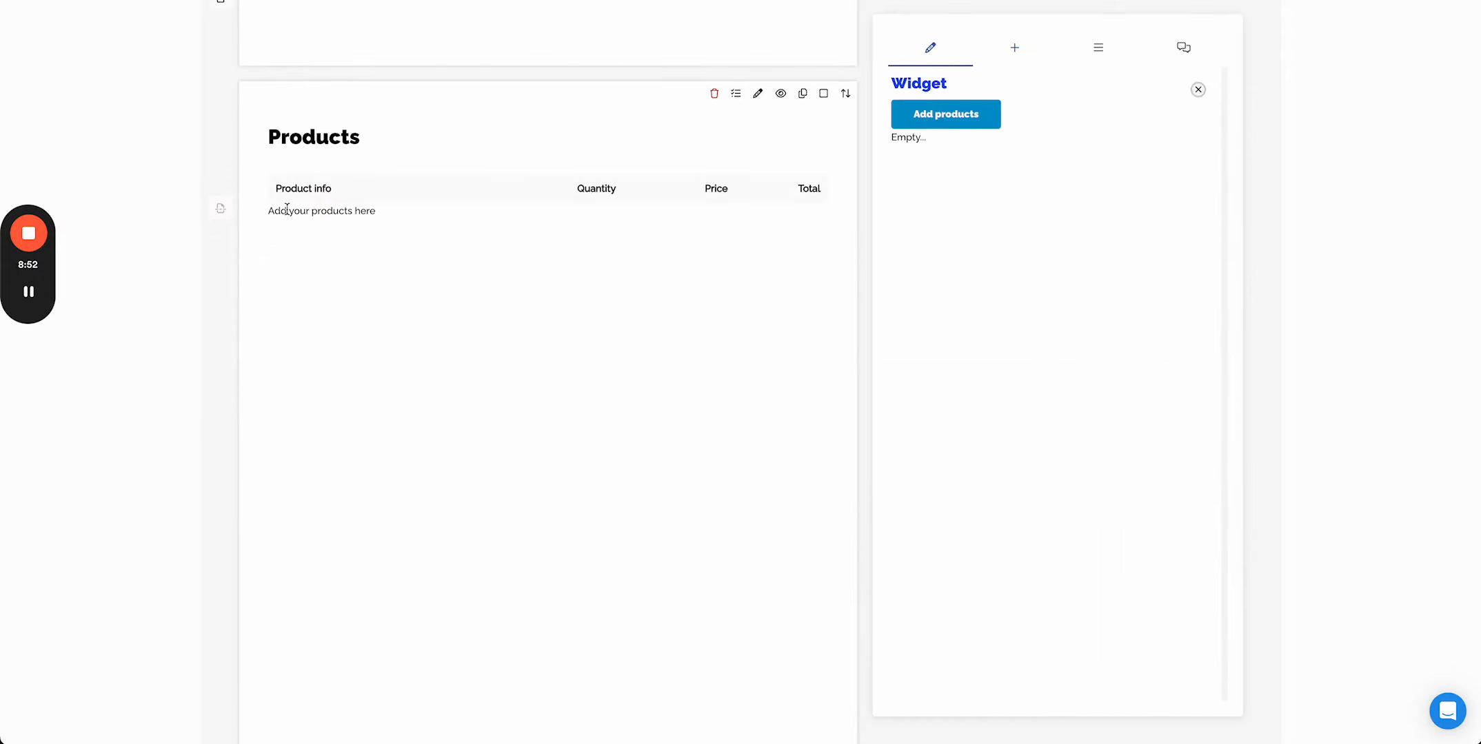
pyautogui.click(975, 113)
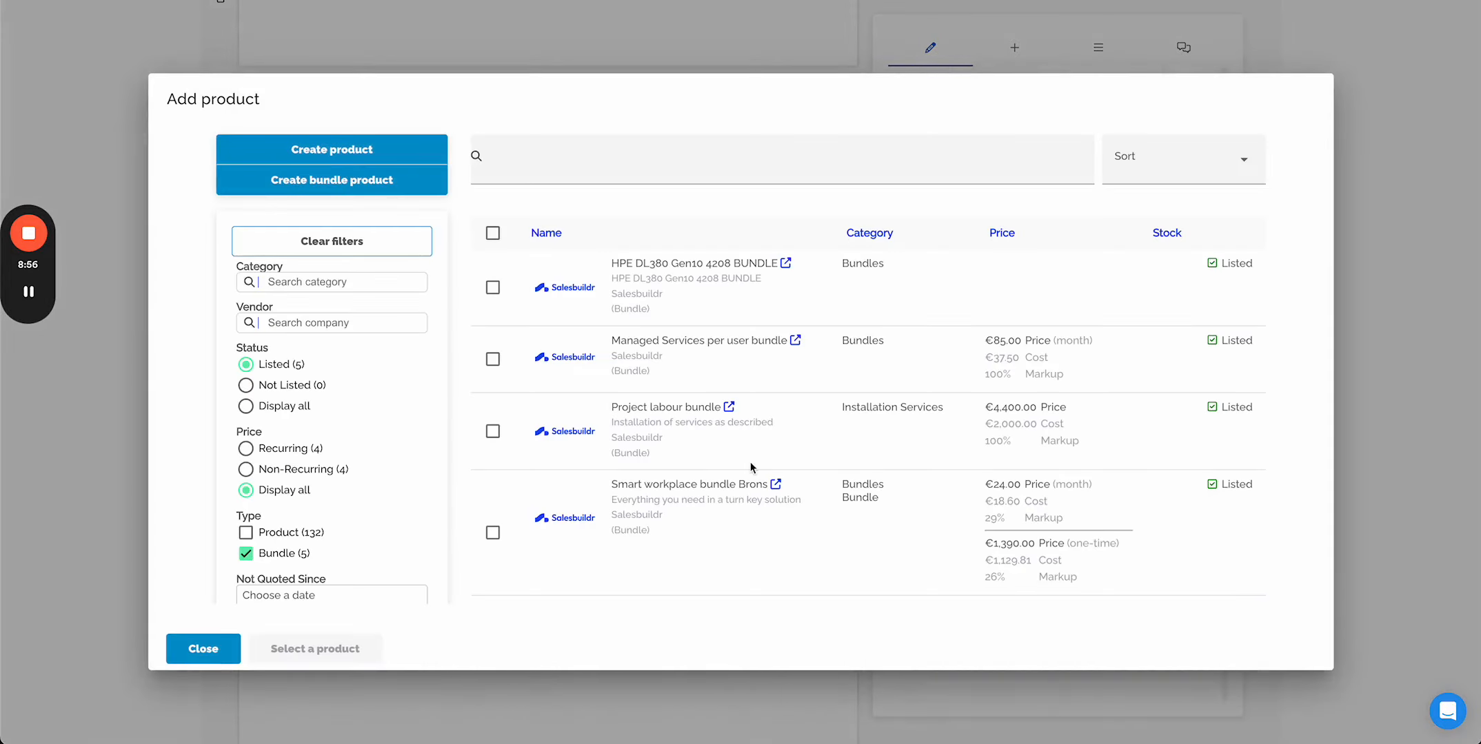
pyautogui.scroll(-5, 750, 462)
pyautogui.scroll(5, 749, 462)
pyautogui.click(377, 240)
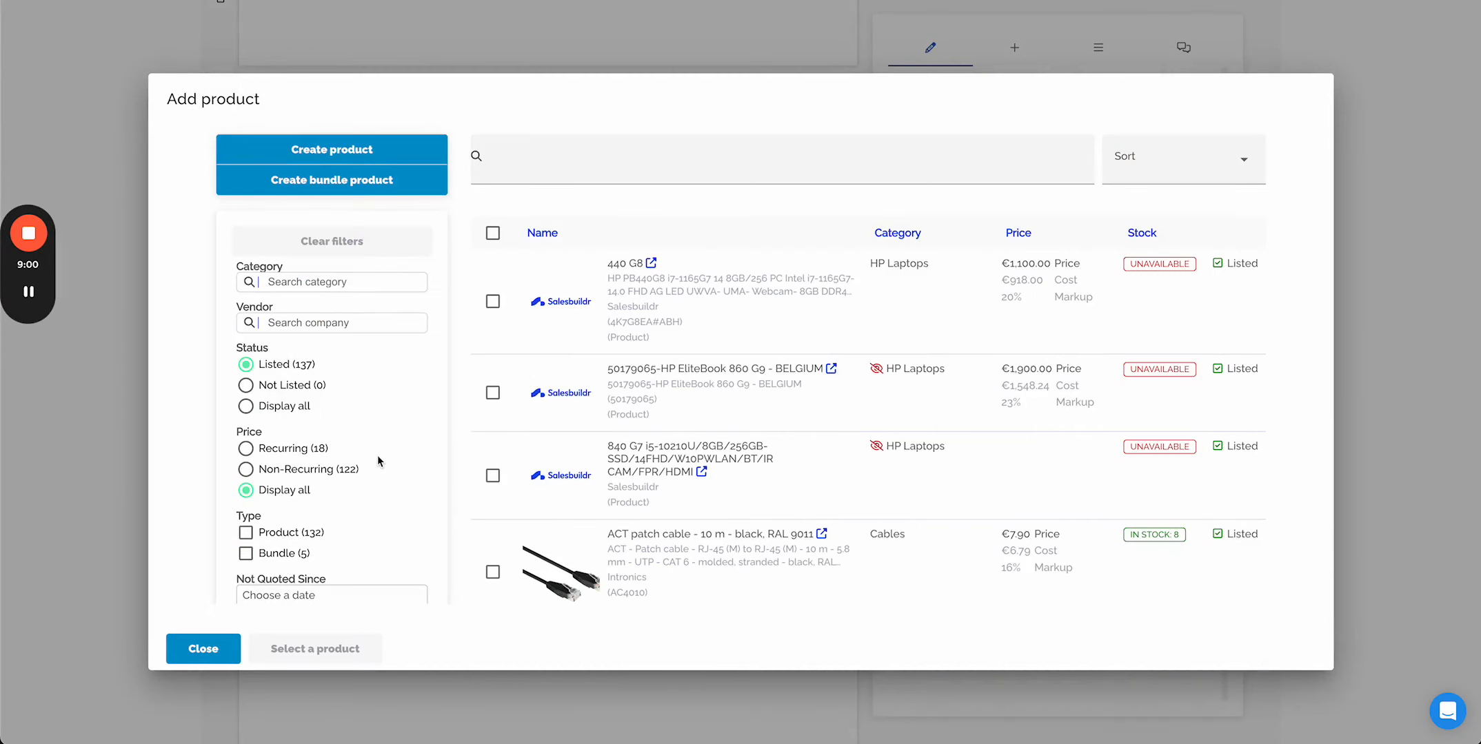
# - Filter to in-stock HP Laptops and add the HP ProBook 450 G10 Notebook to the widget
pyautogui.click(332, 281)
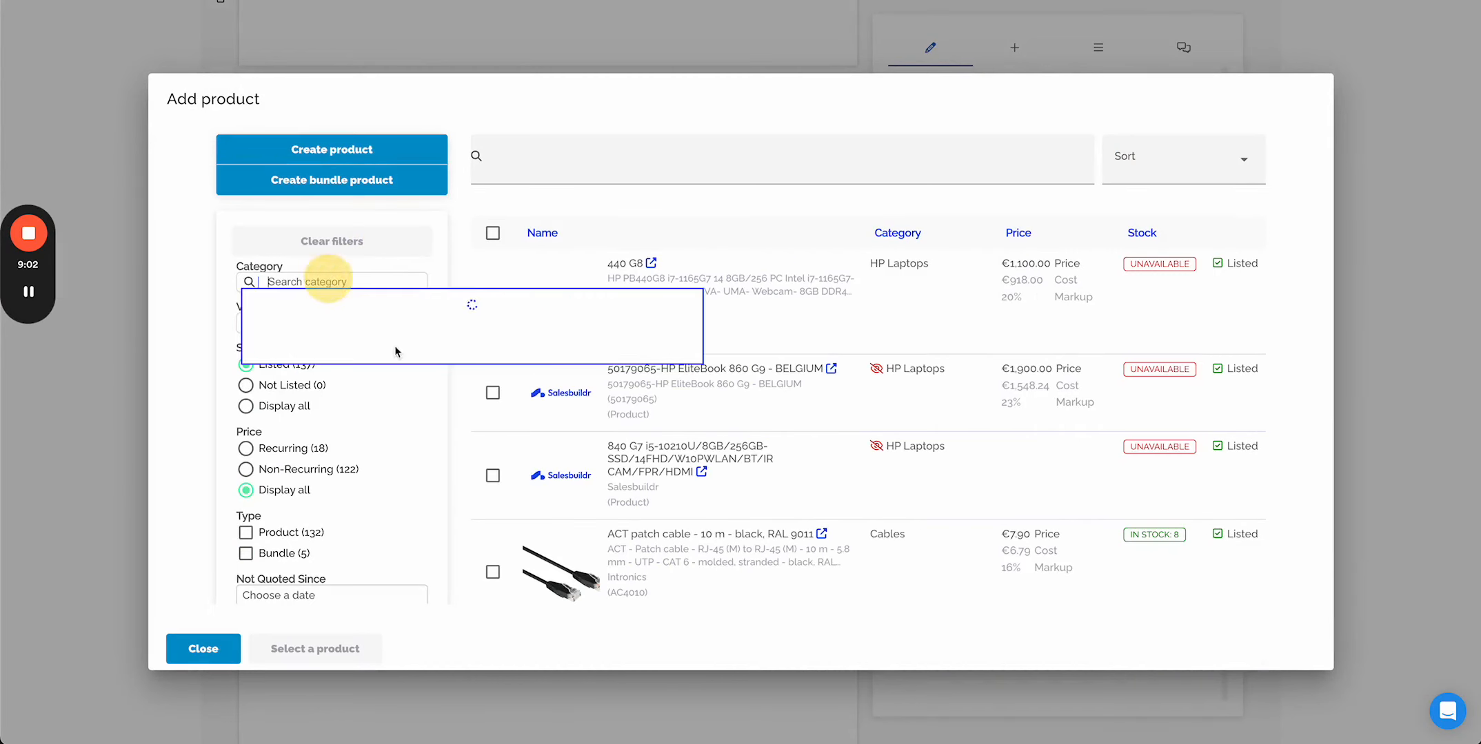
pyautogui.click(297, 408)
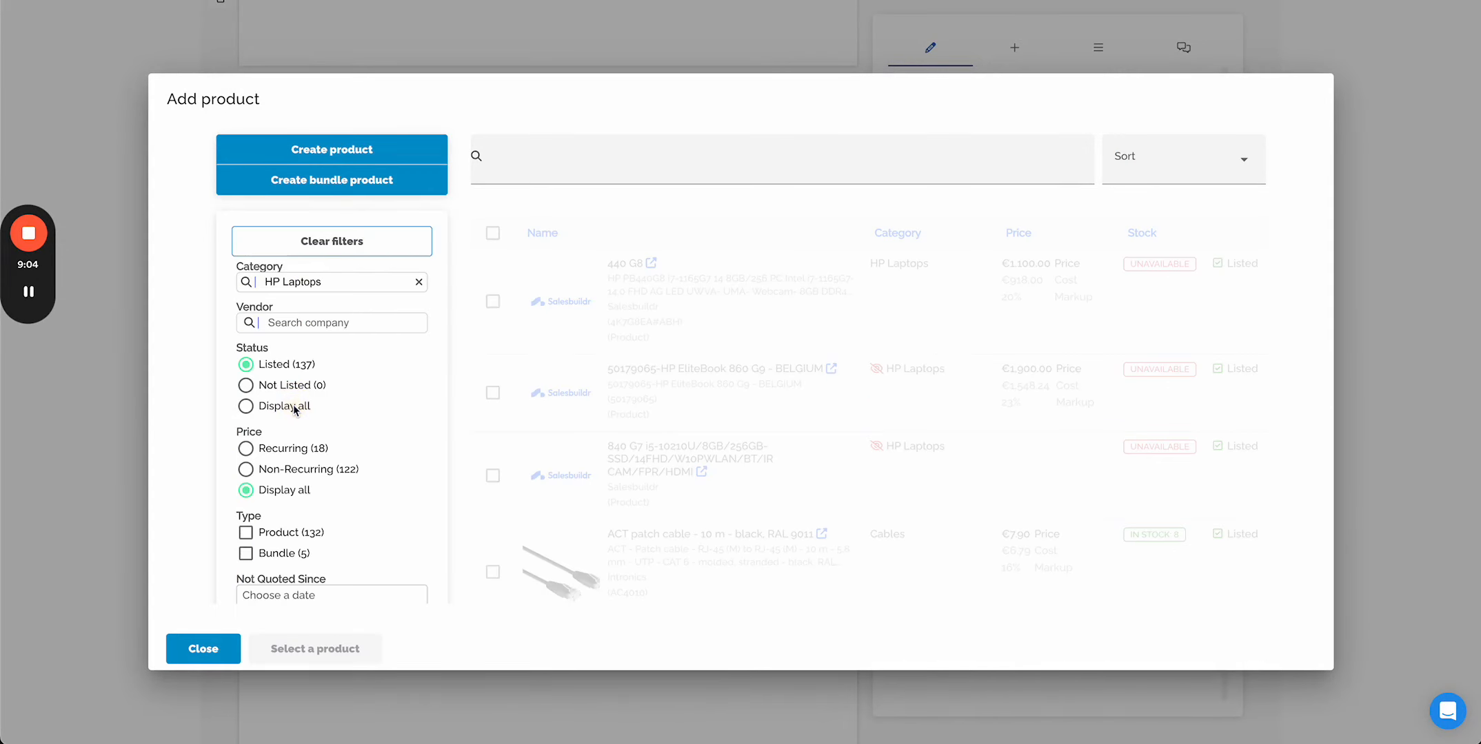
pyautogui.scroll(-5, 424, 450)
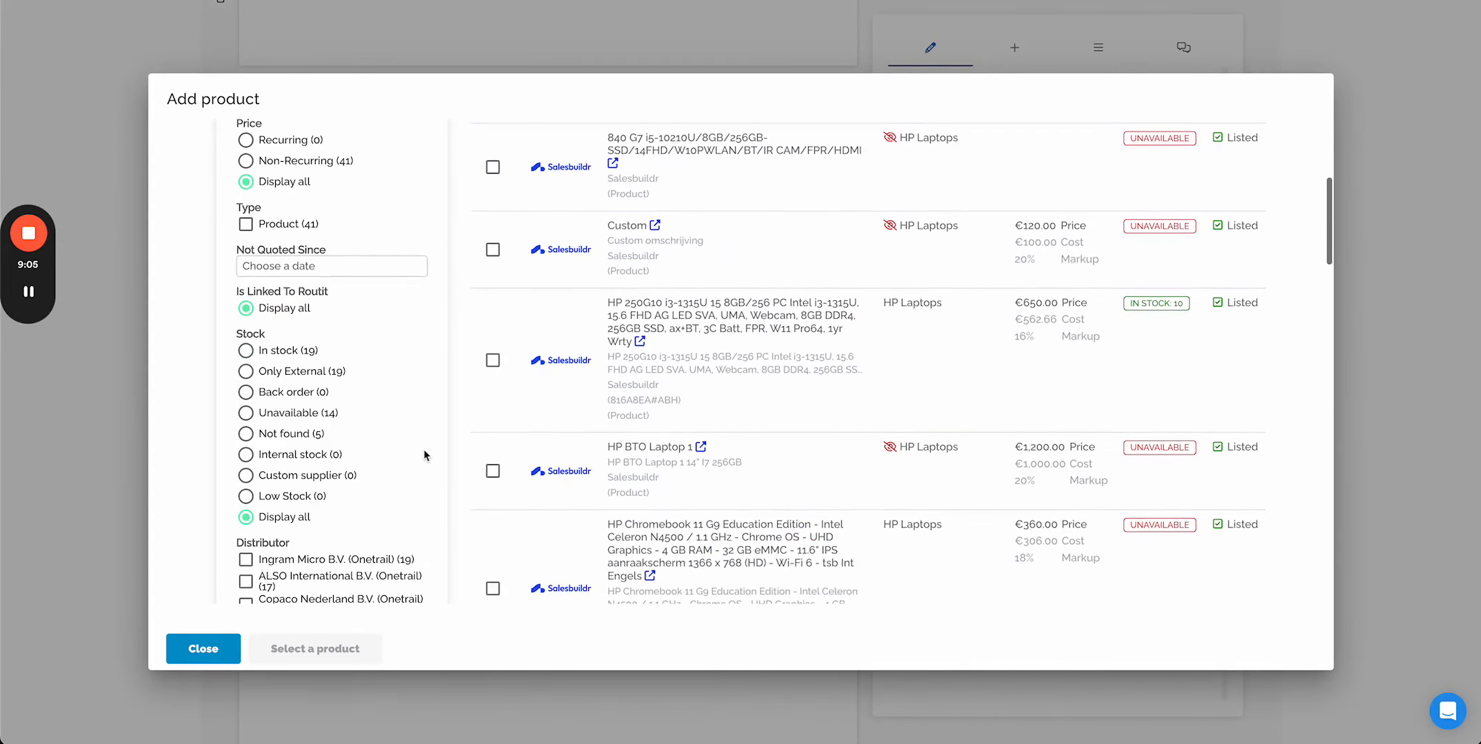
pyautogui.click(246, 350)
pyautogui.scroll(-3, 786, 386)
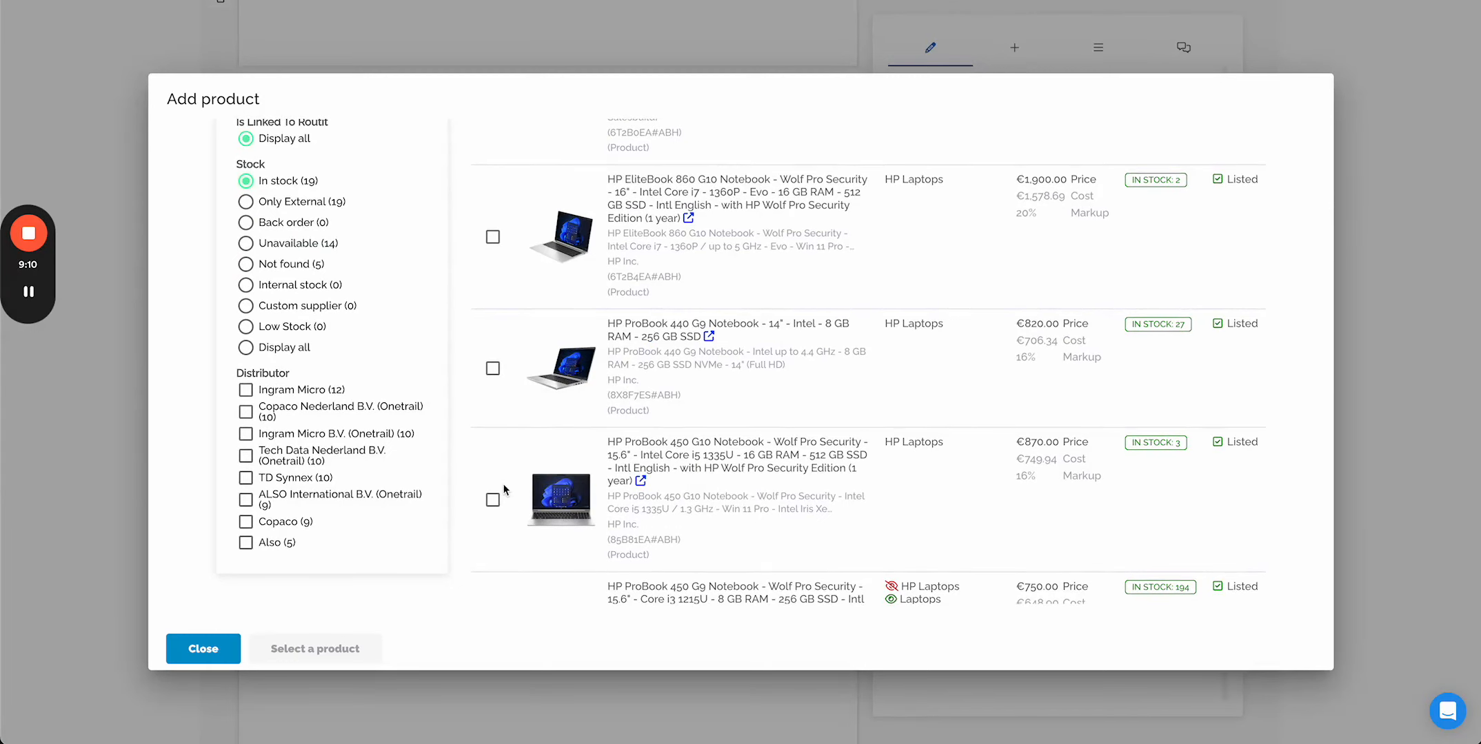
pyautogui.click(492, 500)
pyautogui.click(358, 655)
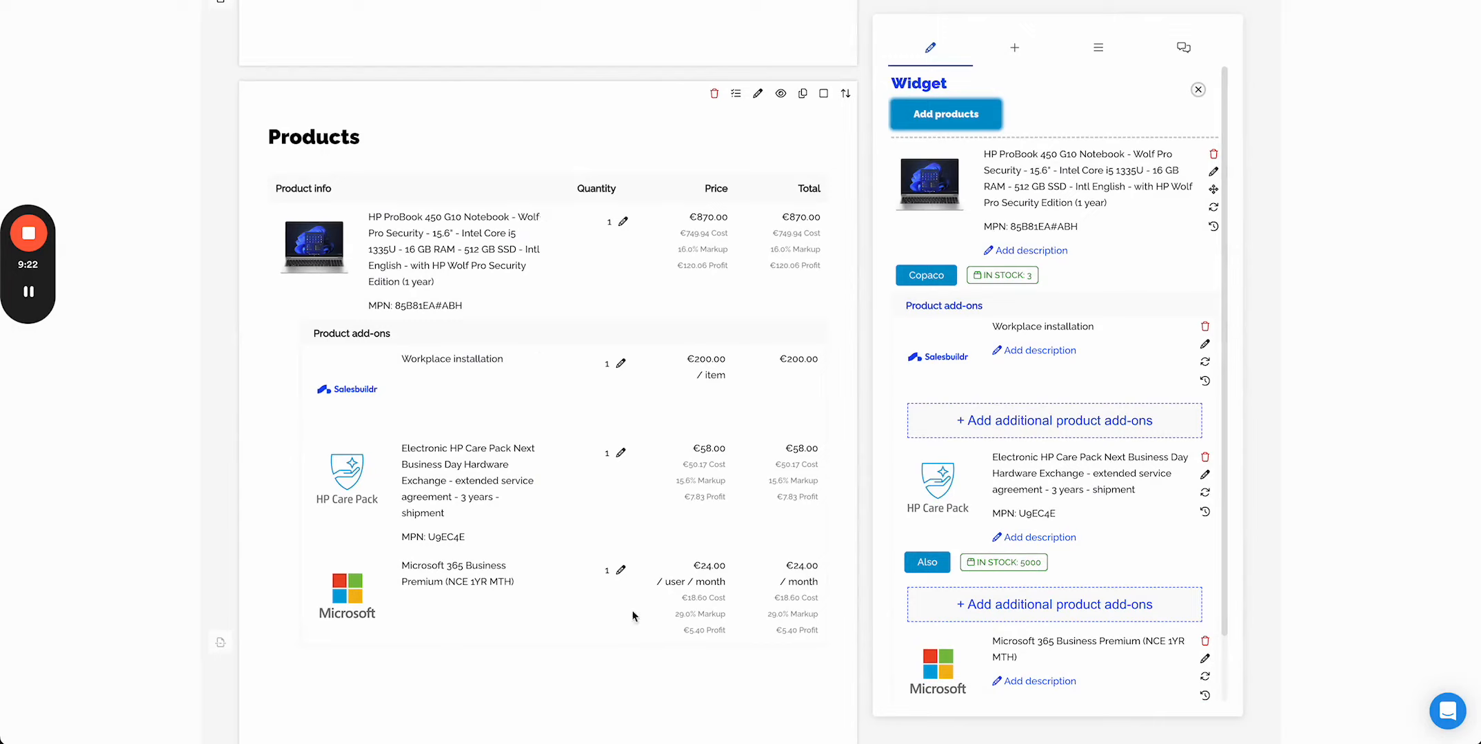
# - Add the Samsung C34H890WGR monitor and Logitech MK545 keyboard set as optional add-ons for the laptop
pyautogui.click(1138, 433)
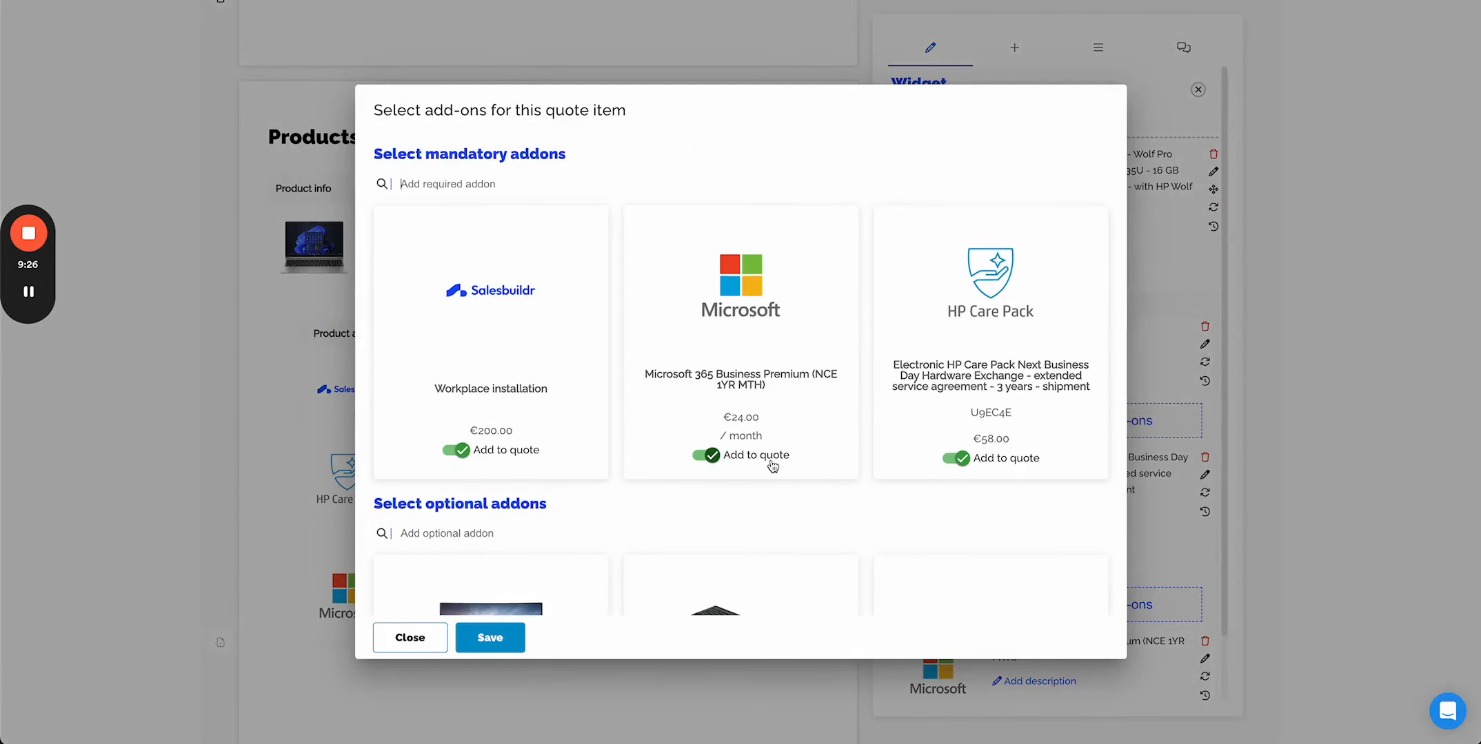
pyautogui.scroll(-3, 772, 465)
pyautogui.click(453, 578)
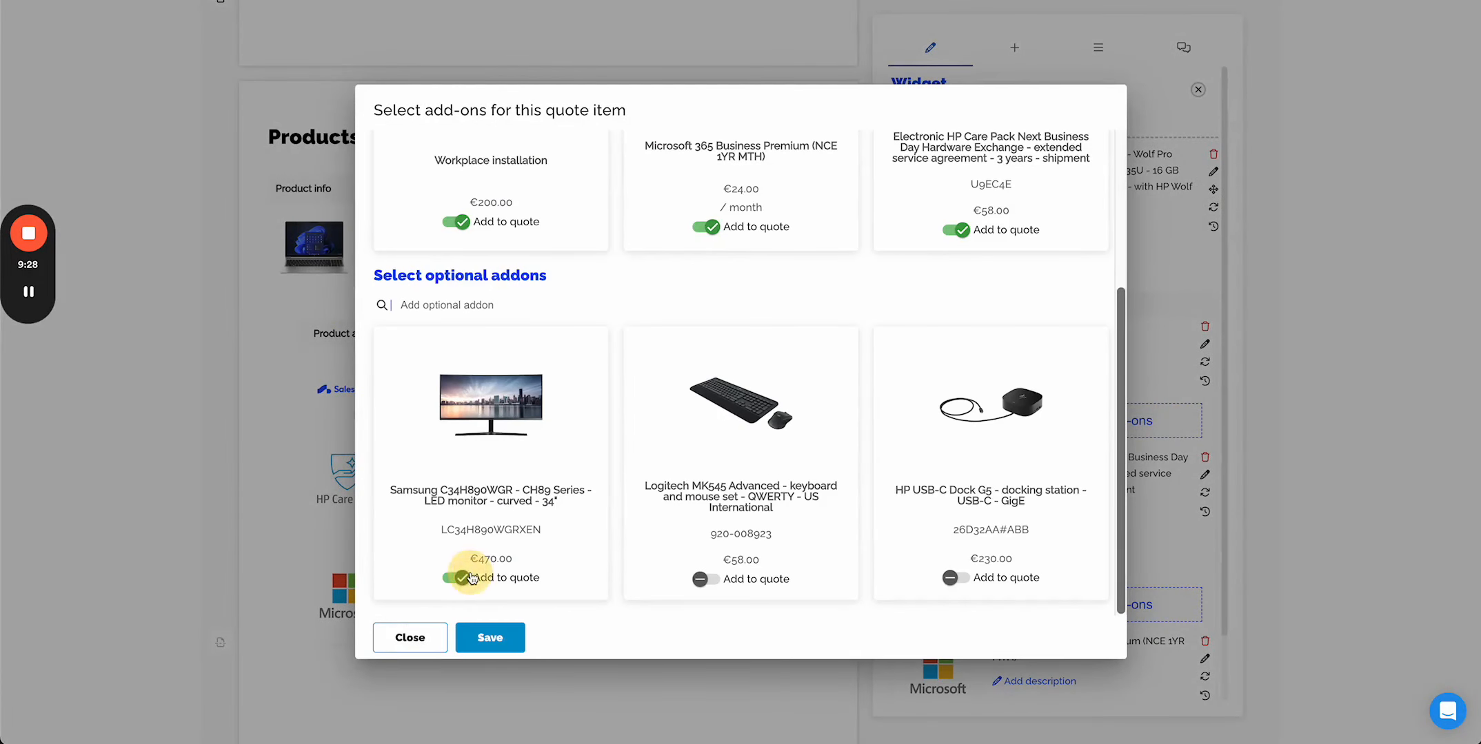
pyautogui.click(726, 584)
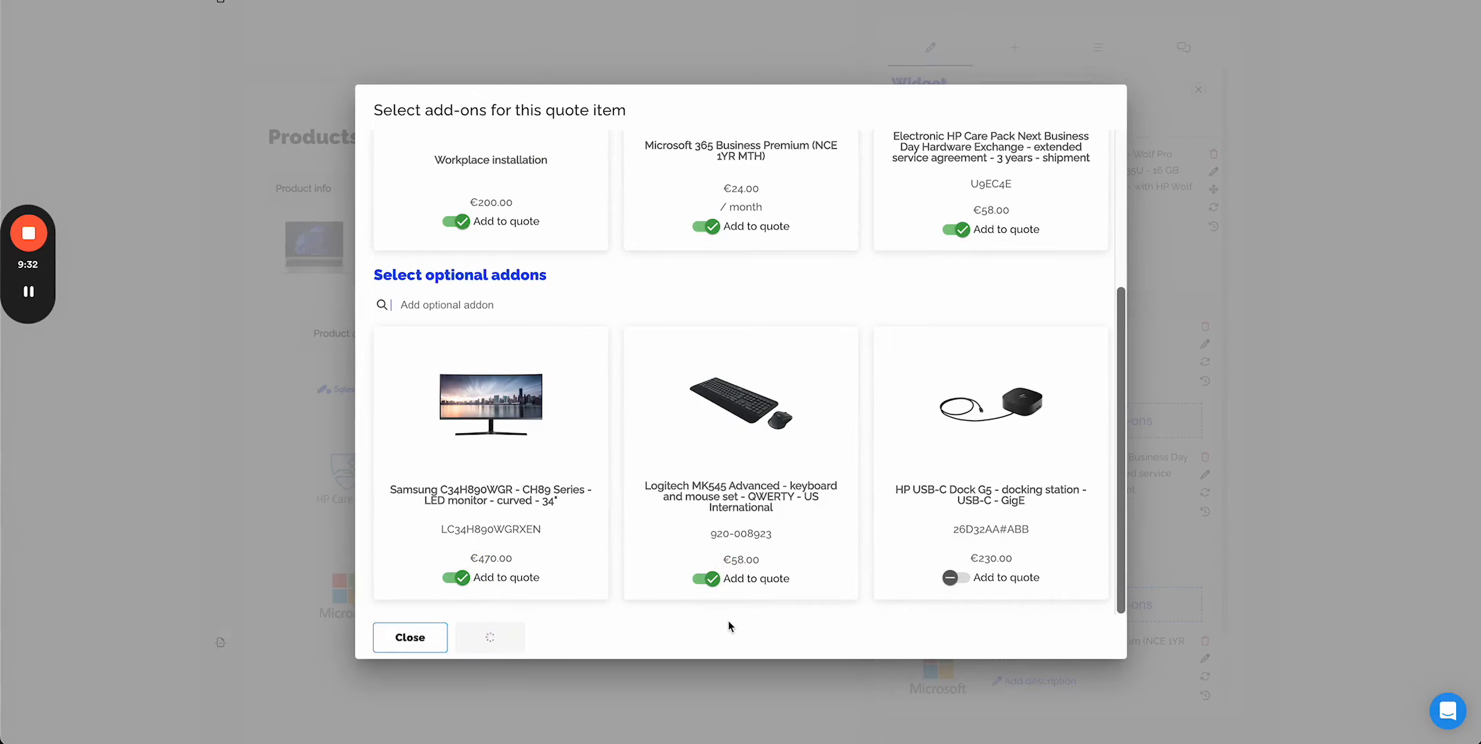
pyautogui.scroll(-2, 729, 626)
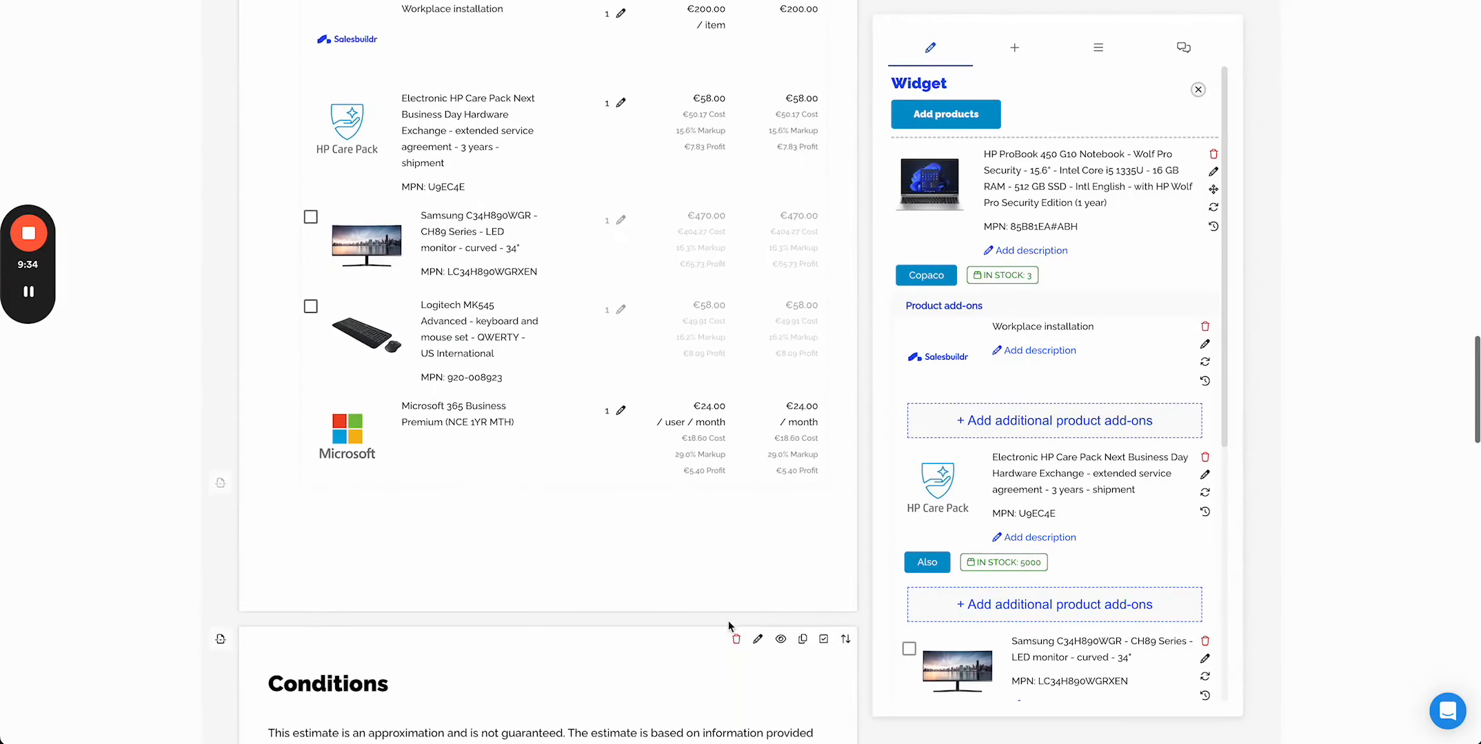
# - Select the Samsung monitor and Logitech keyboard optional add-ons in the quote
pyautogui.scroll(2, 729, 627)
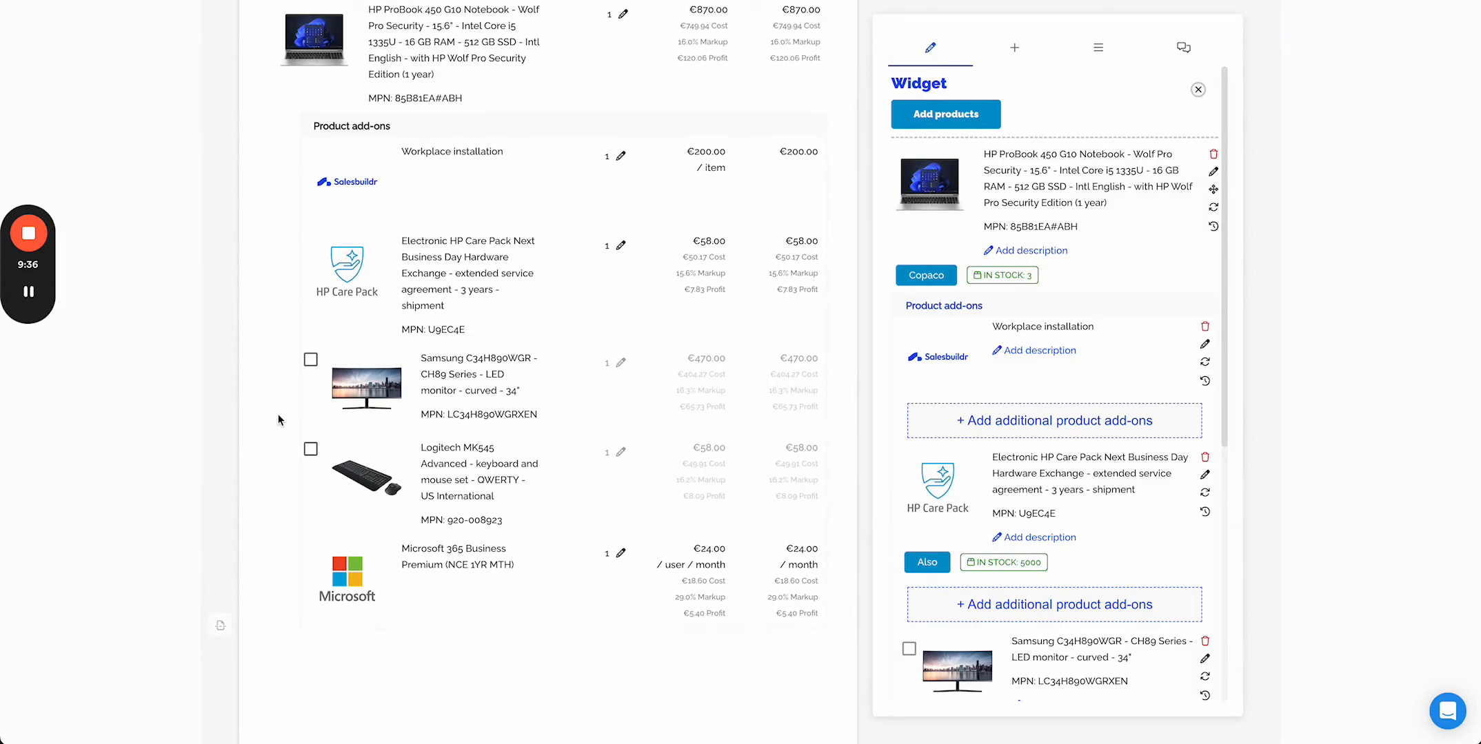
pyautogui.click(311, 359)
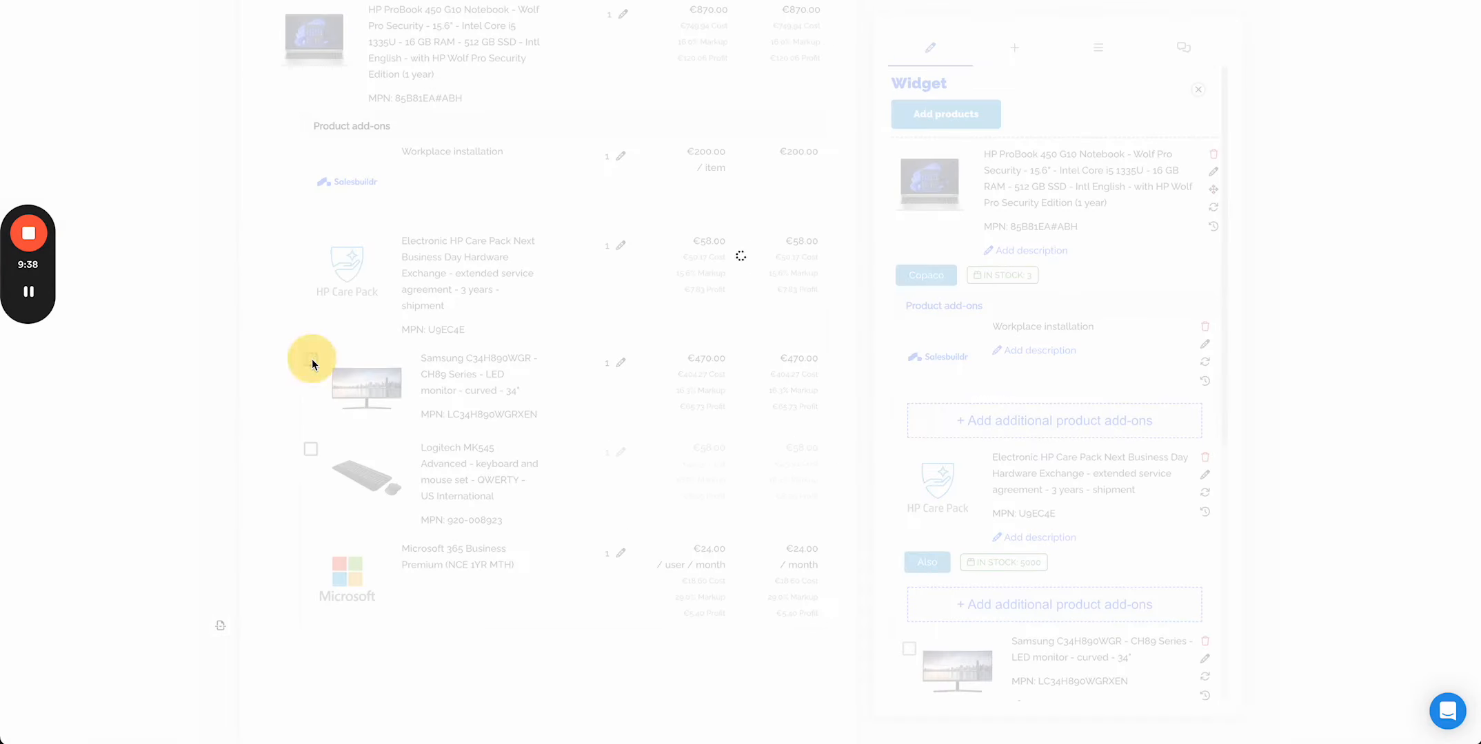
pyautogui.click(311, 450)
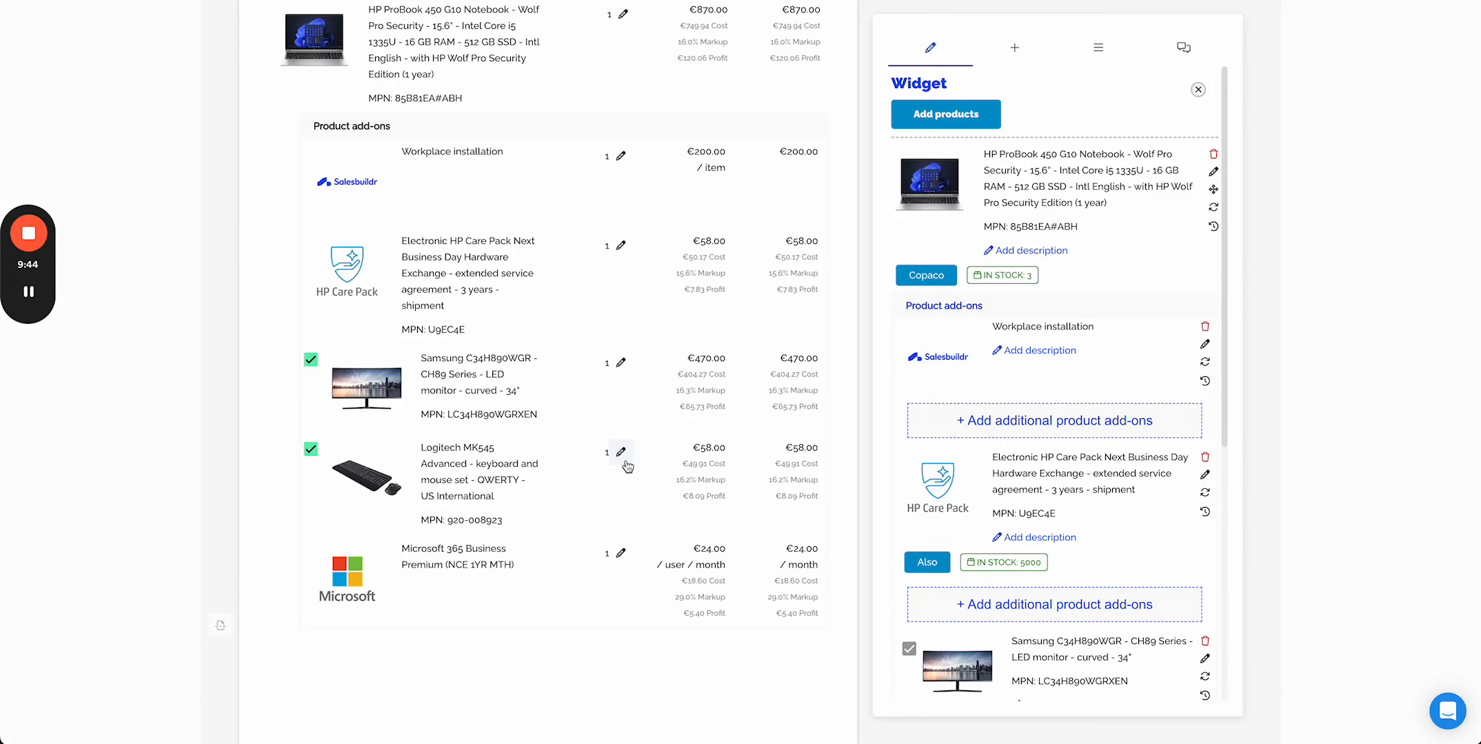
# - Scroll through the quote to review its products and cover letter
pyautogui.scroll(3, 602, 381)
pyautogui.scroll(-4, 602, 380)
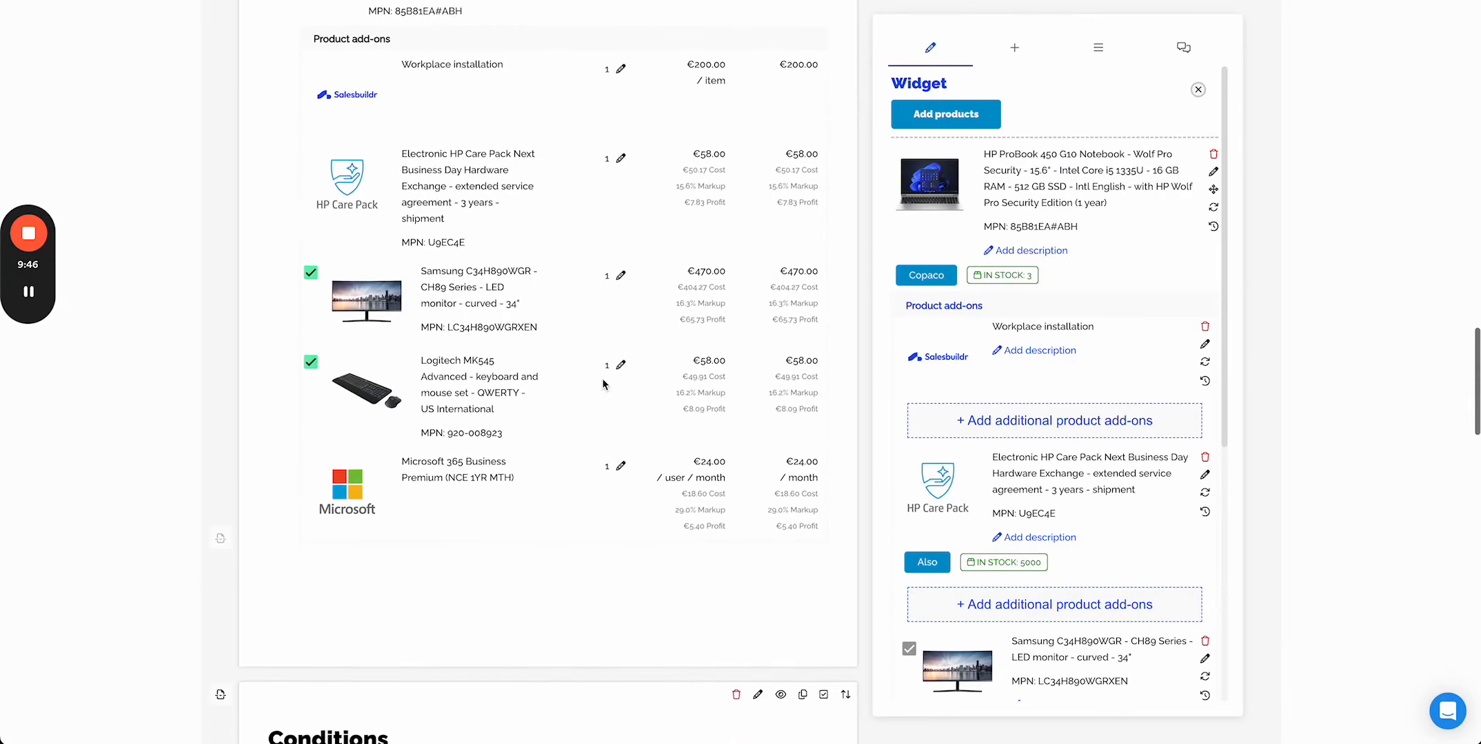
pyautogui.scroll(3, 603, 385)
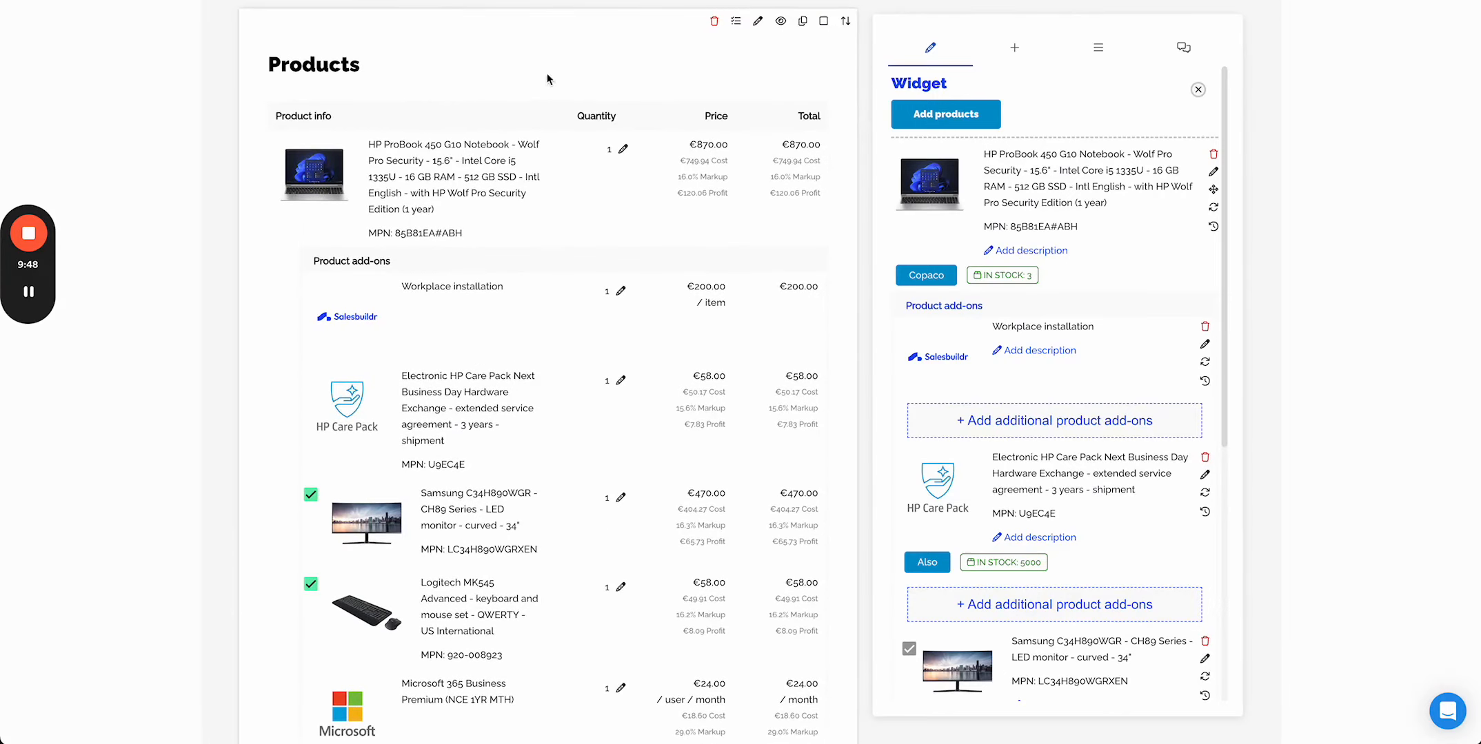
pyautogui.scroll(15, 465, 109)
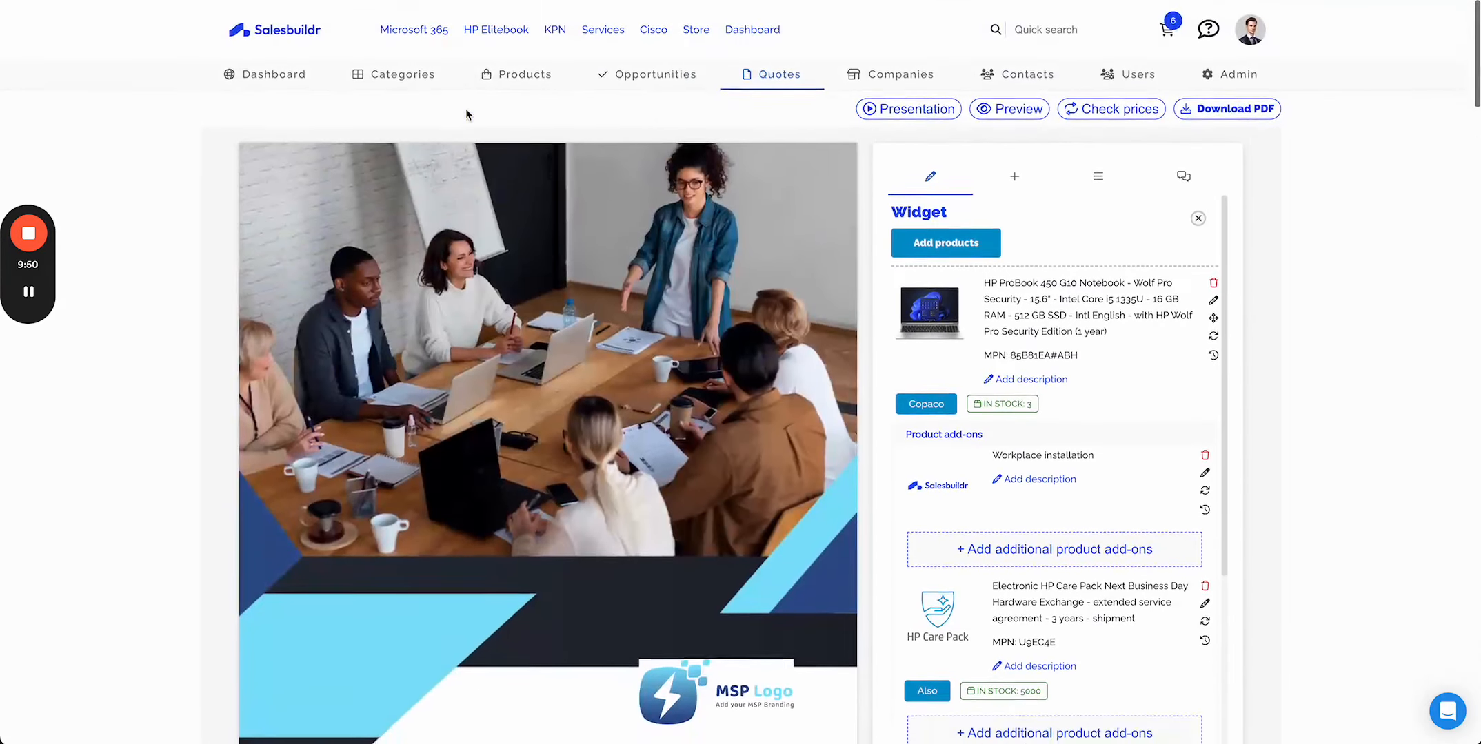
pyautogui.scroll(-15, 386, 476)
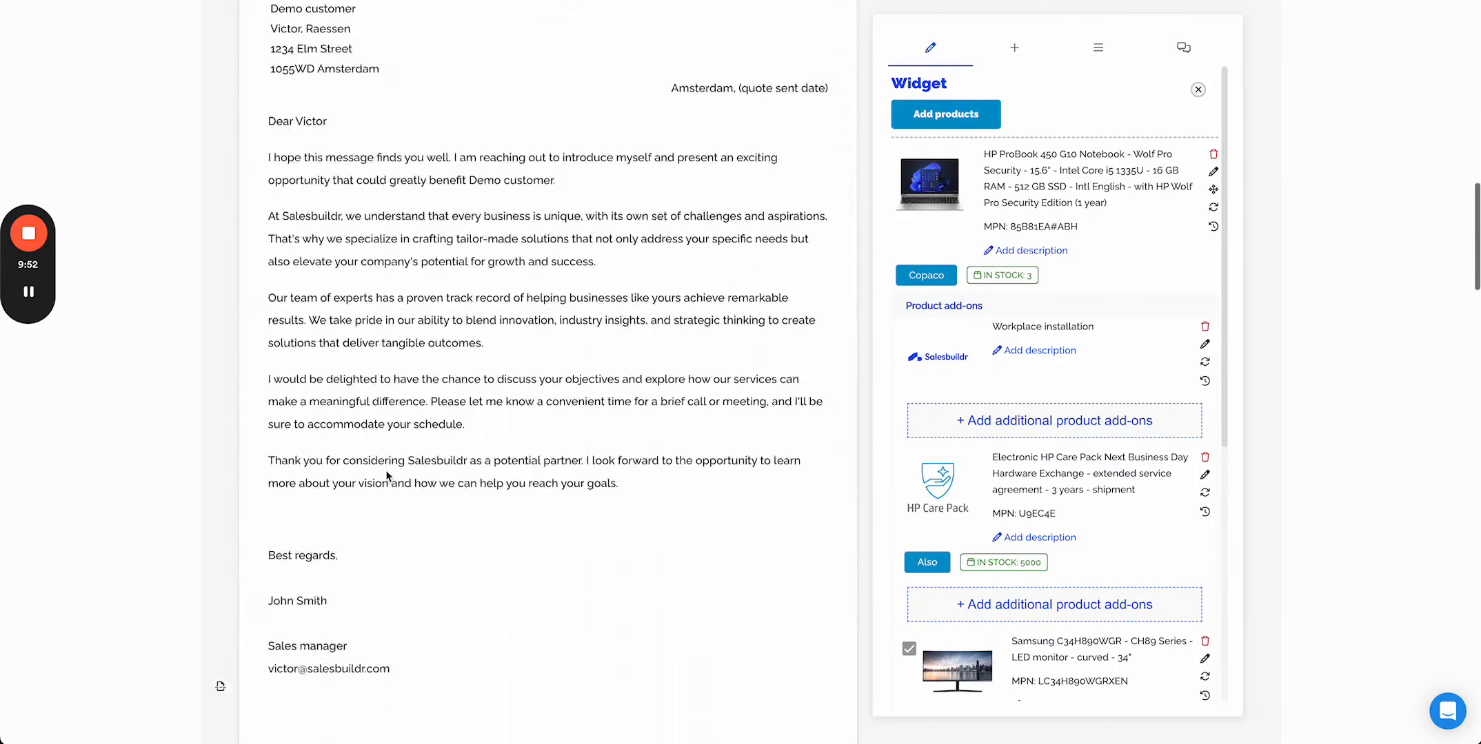
pyautogui.scroll(15, 386, 473)
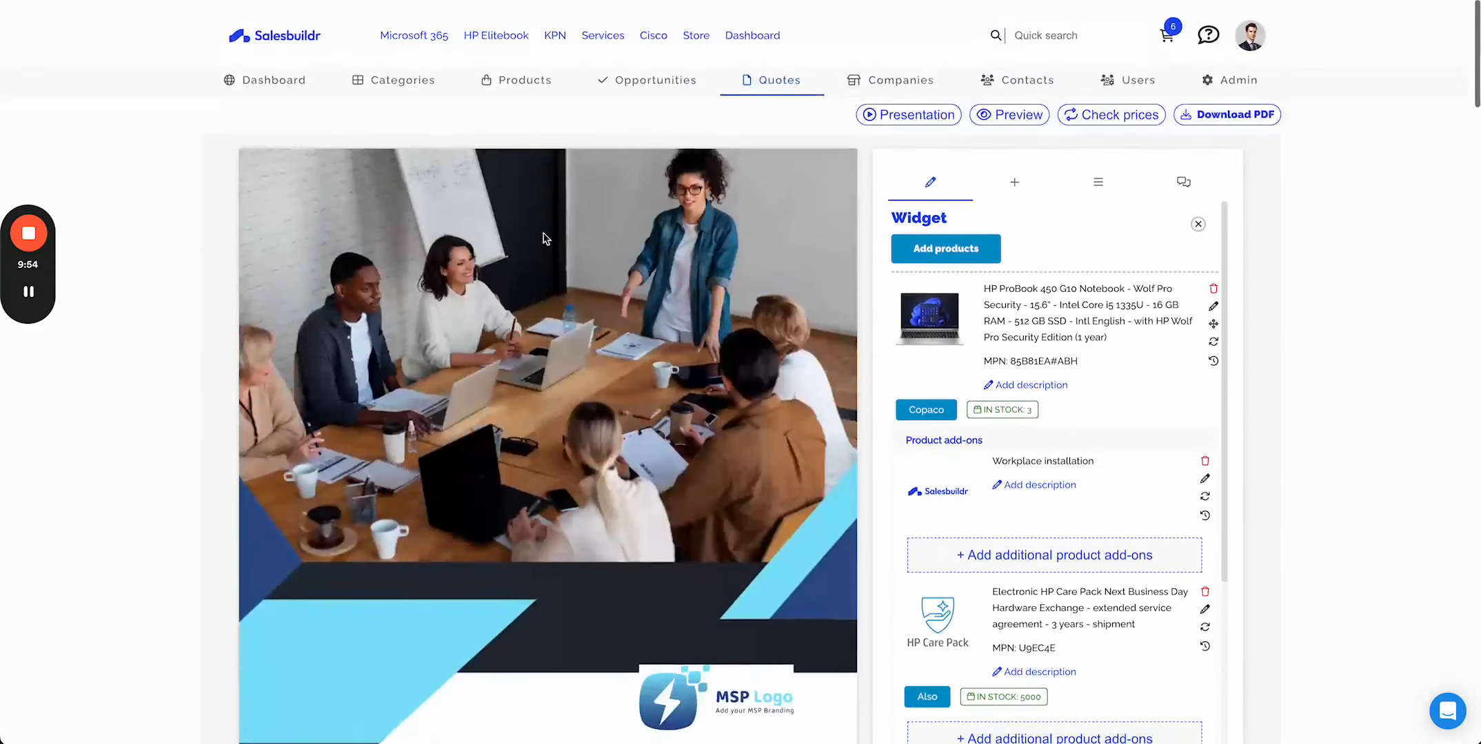
# - Browse the store's Product and Service Catalog categories, then switch to the presentation tab
pyautogui.click(696, 31)
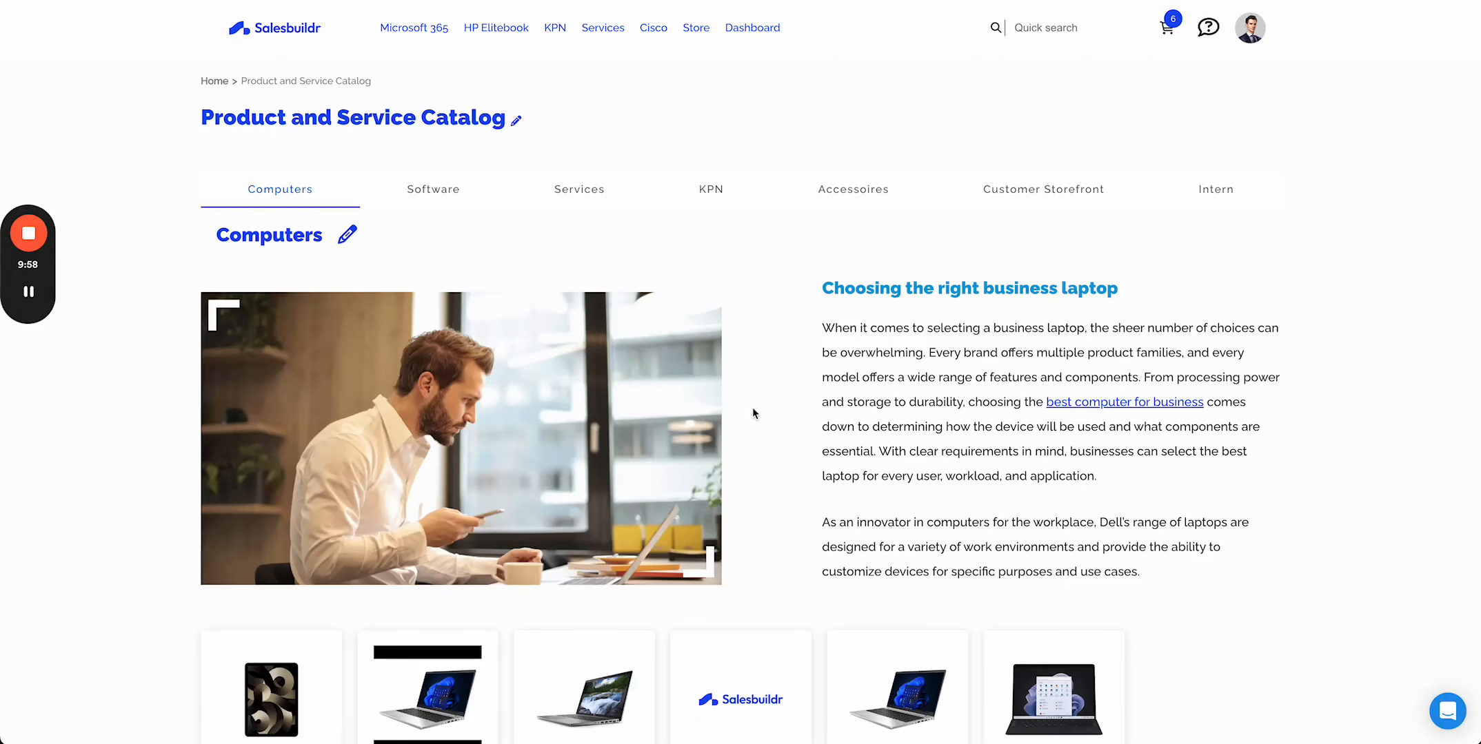
pyautogui.scroll(-4, 1126, 533)
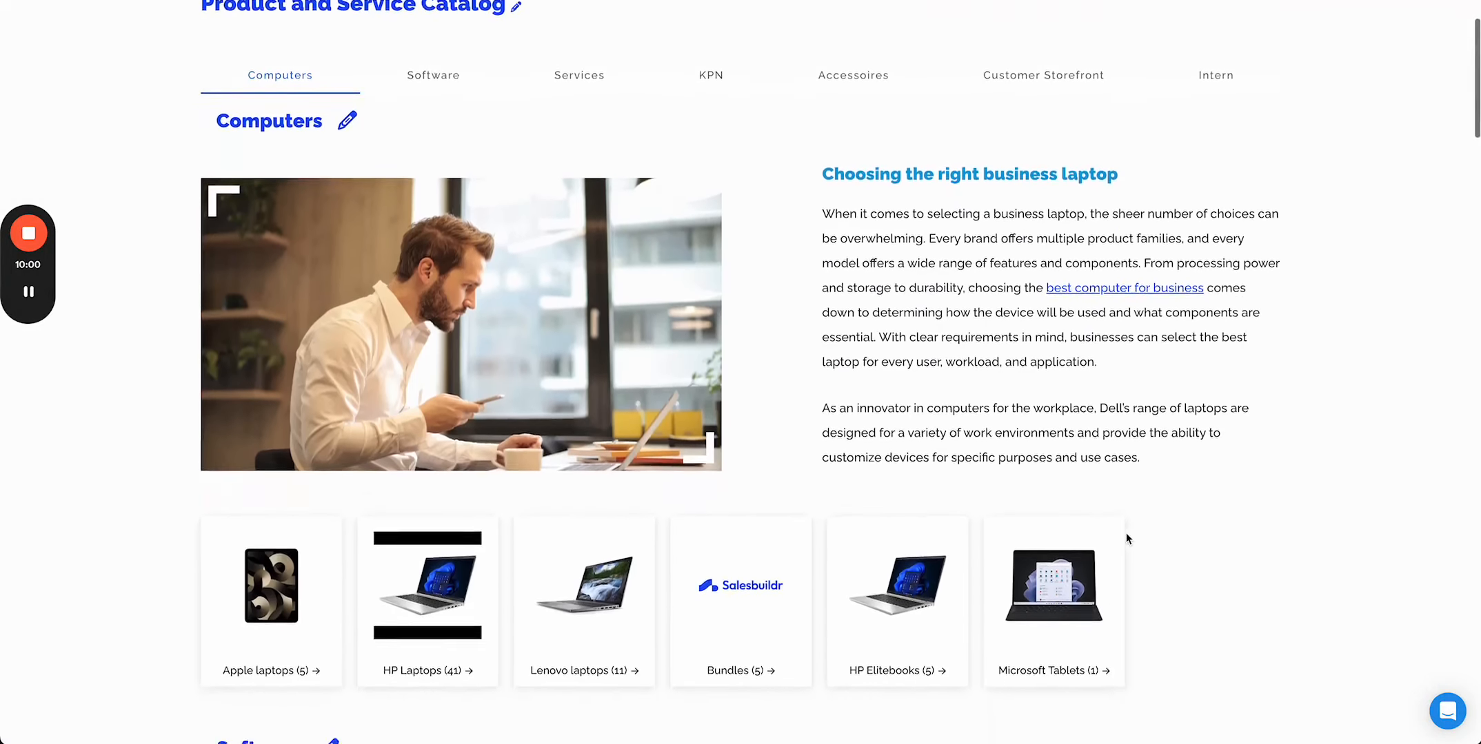
pyautogui.scroll(-8, 1126, 537)
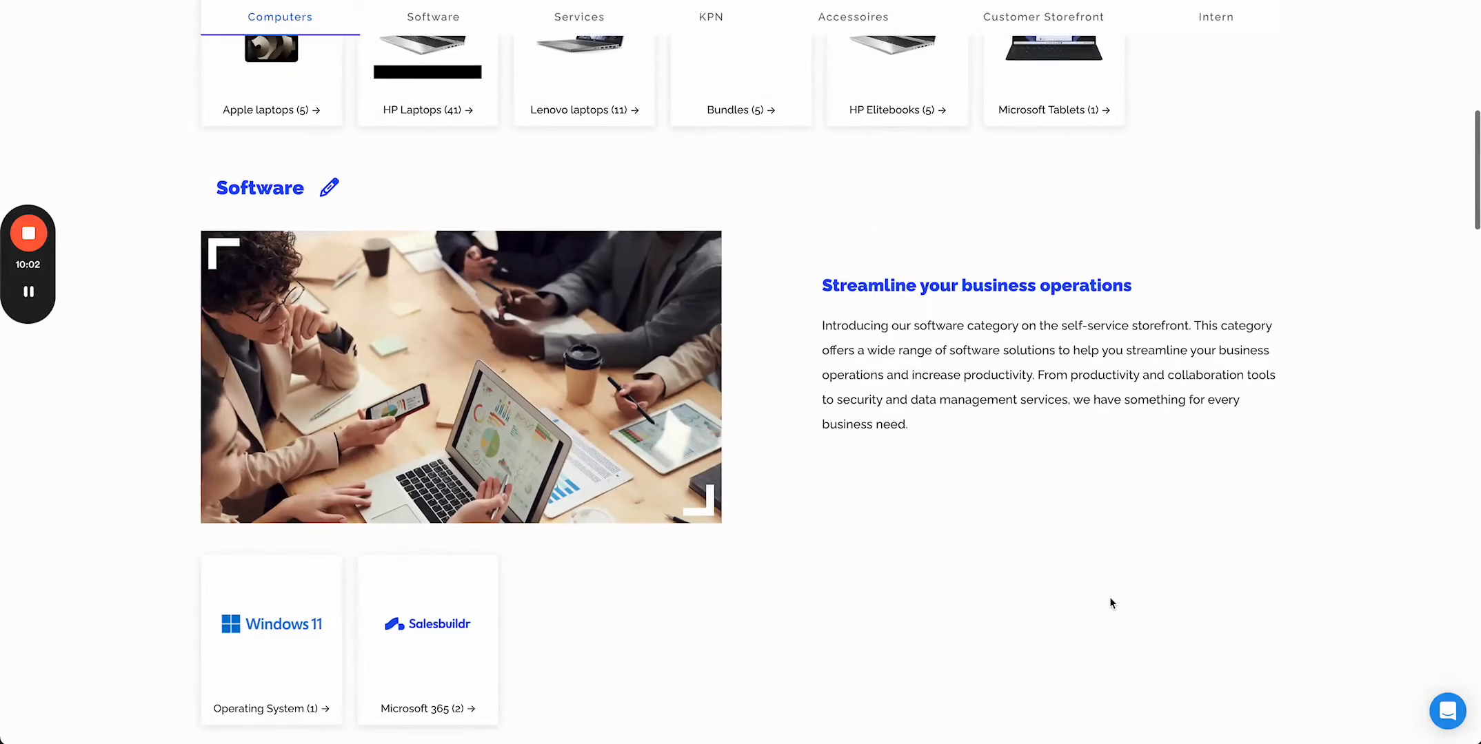
pyautogui.scroll(-6, 1110, 603)
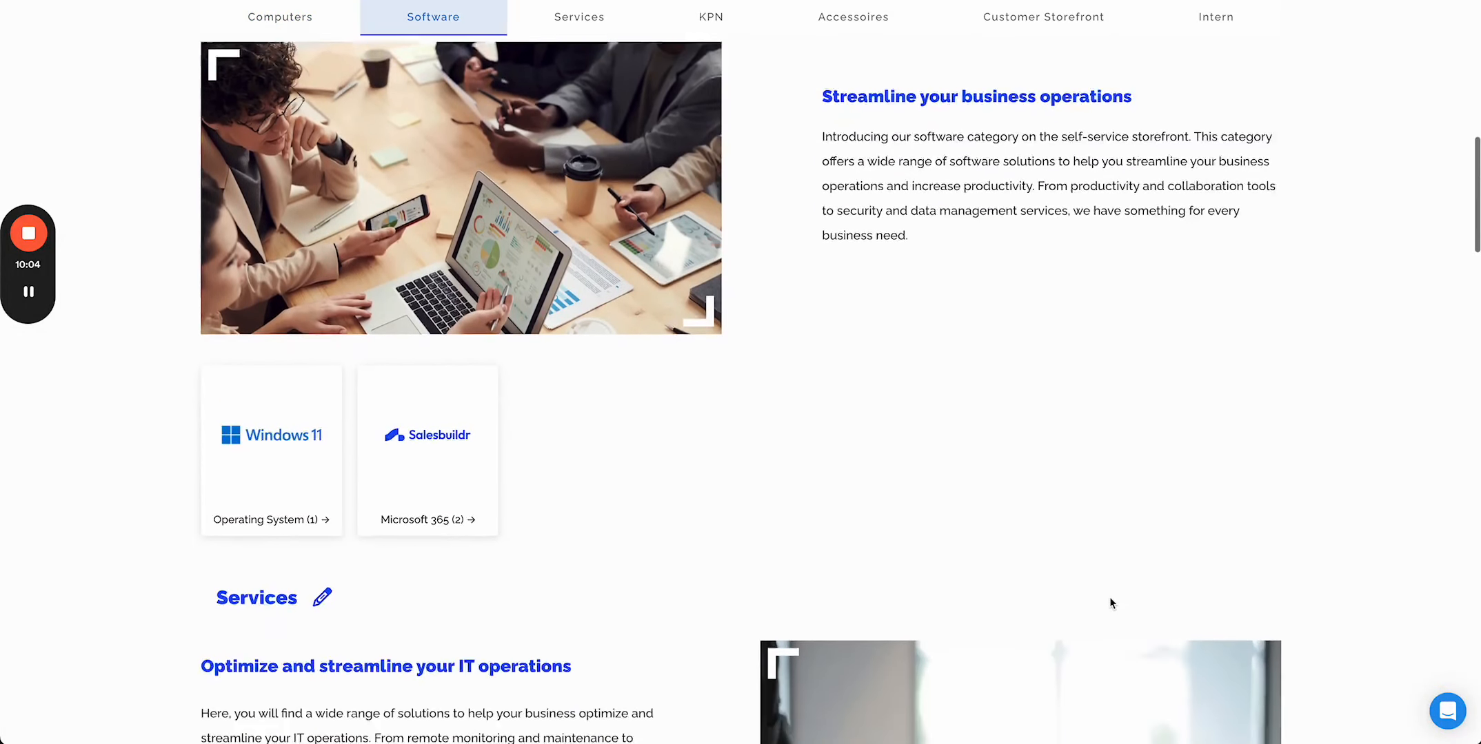
pyautogui.click(576, 19)
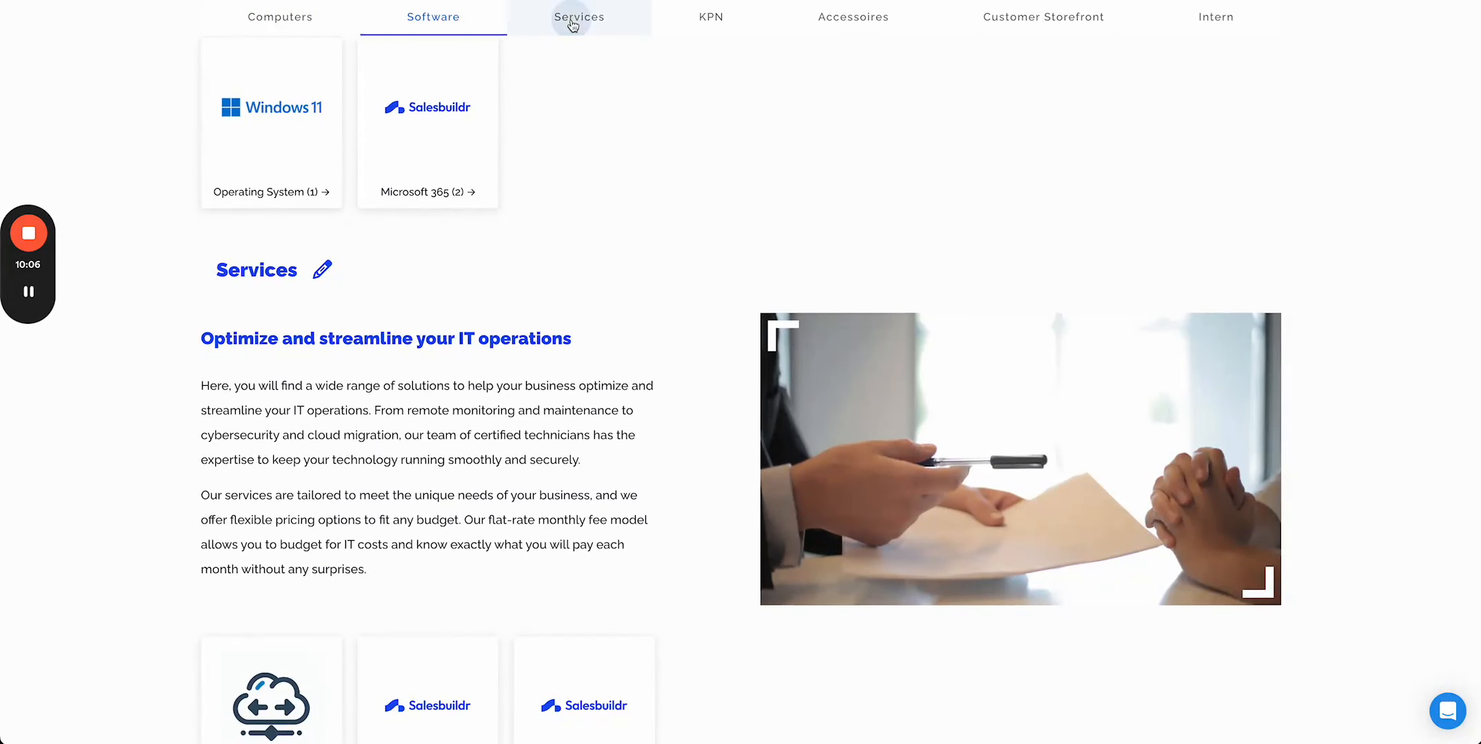
pyautogui.click(701, 27)
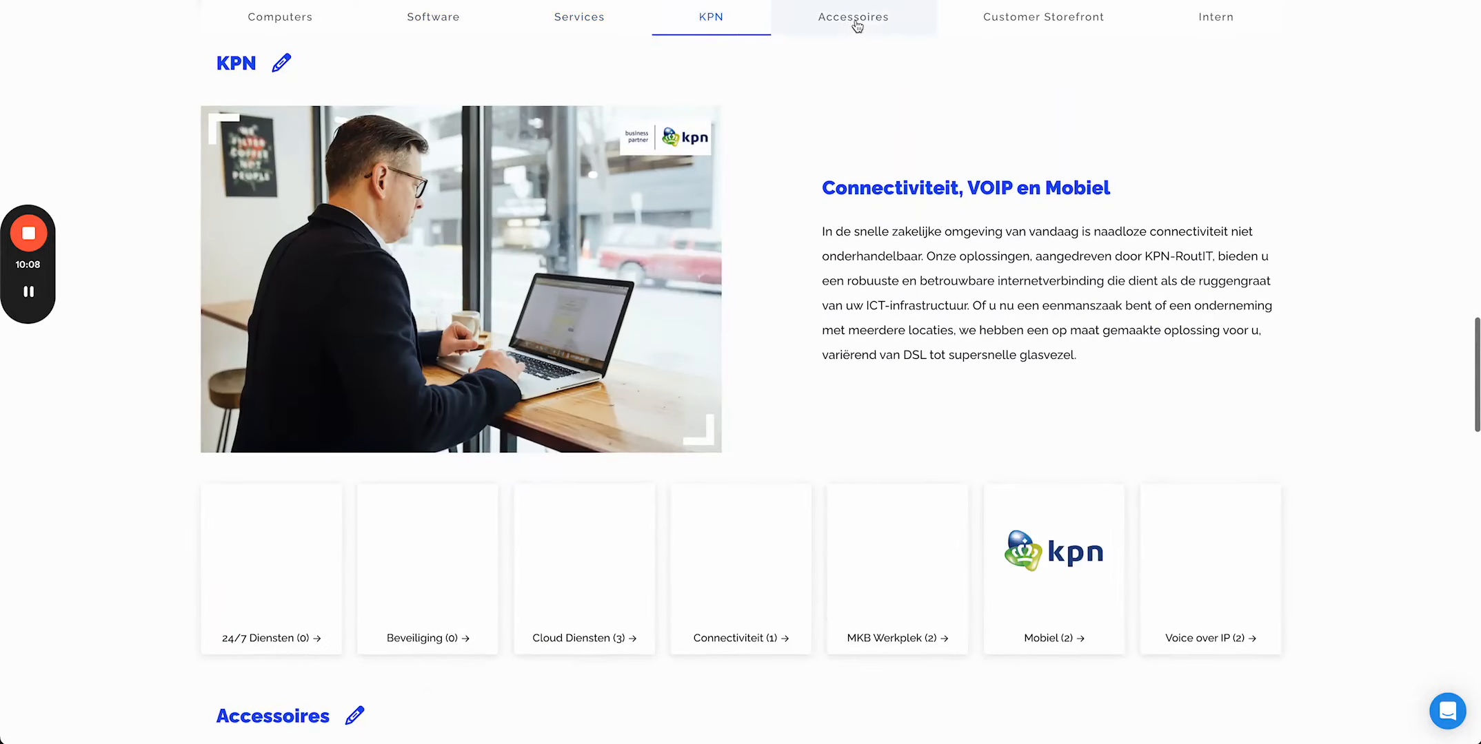
pyautogui.click(887, 21)
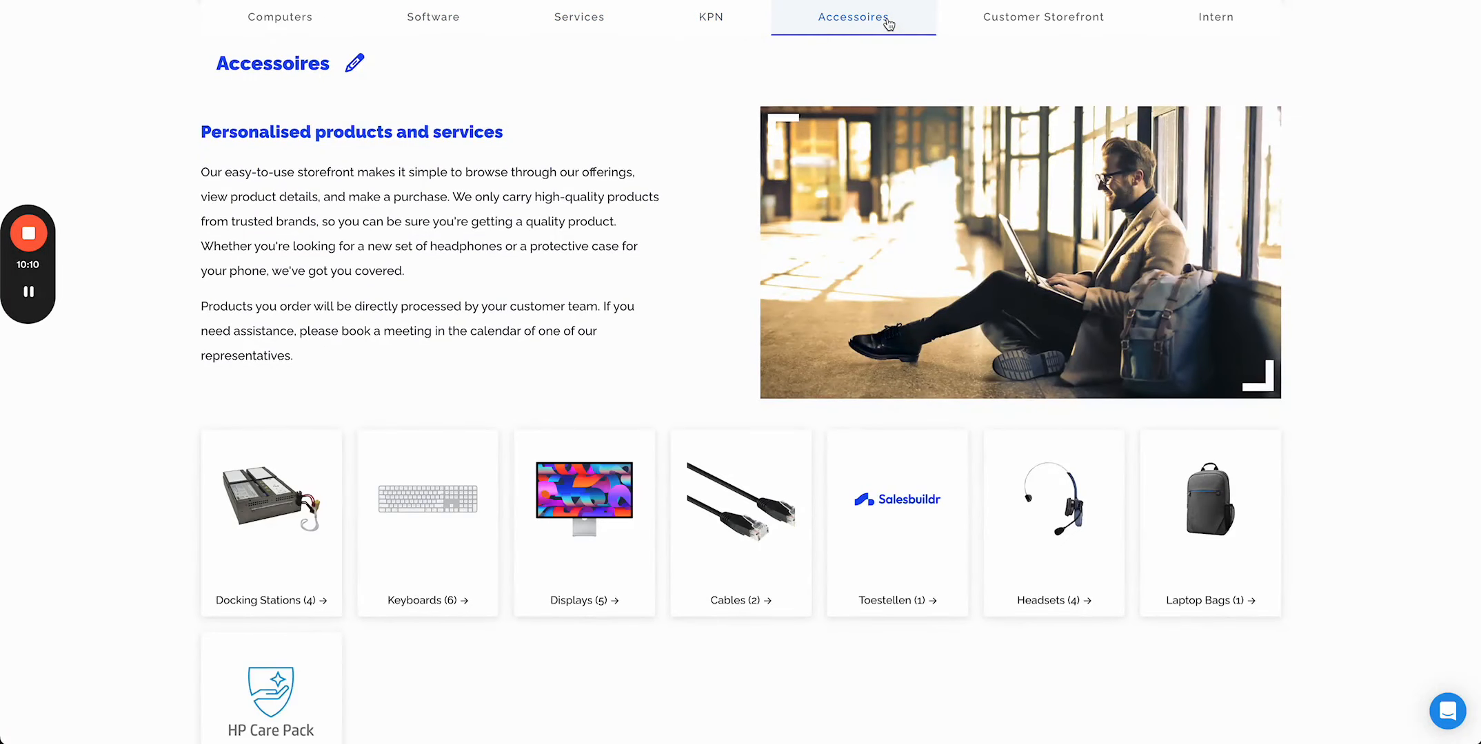
pyautogui.click(283, 21)
pyautogui.hotkey('ctrl', 'shift', 'Tab')
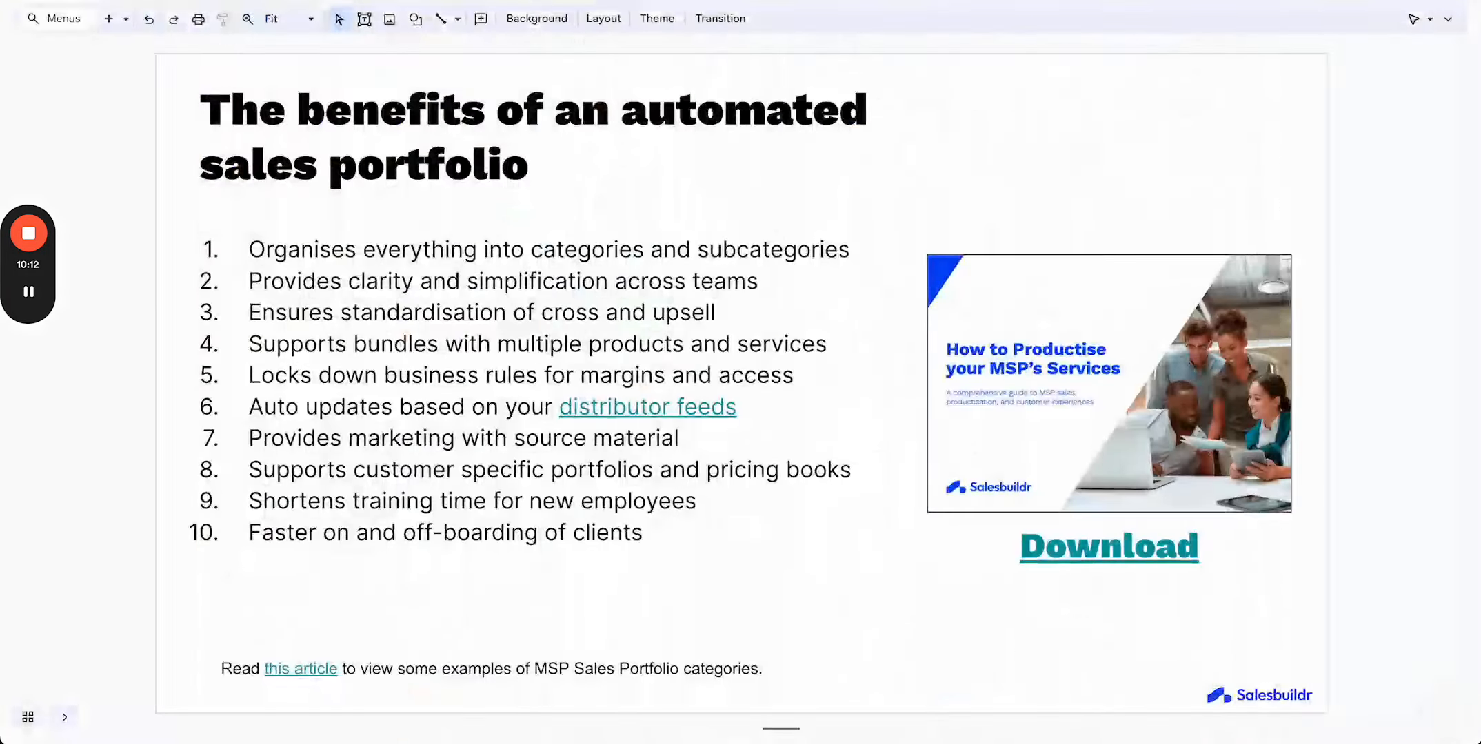
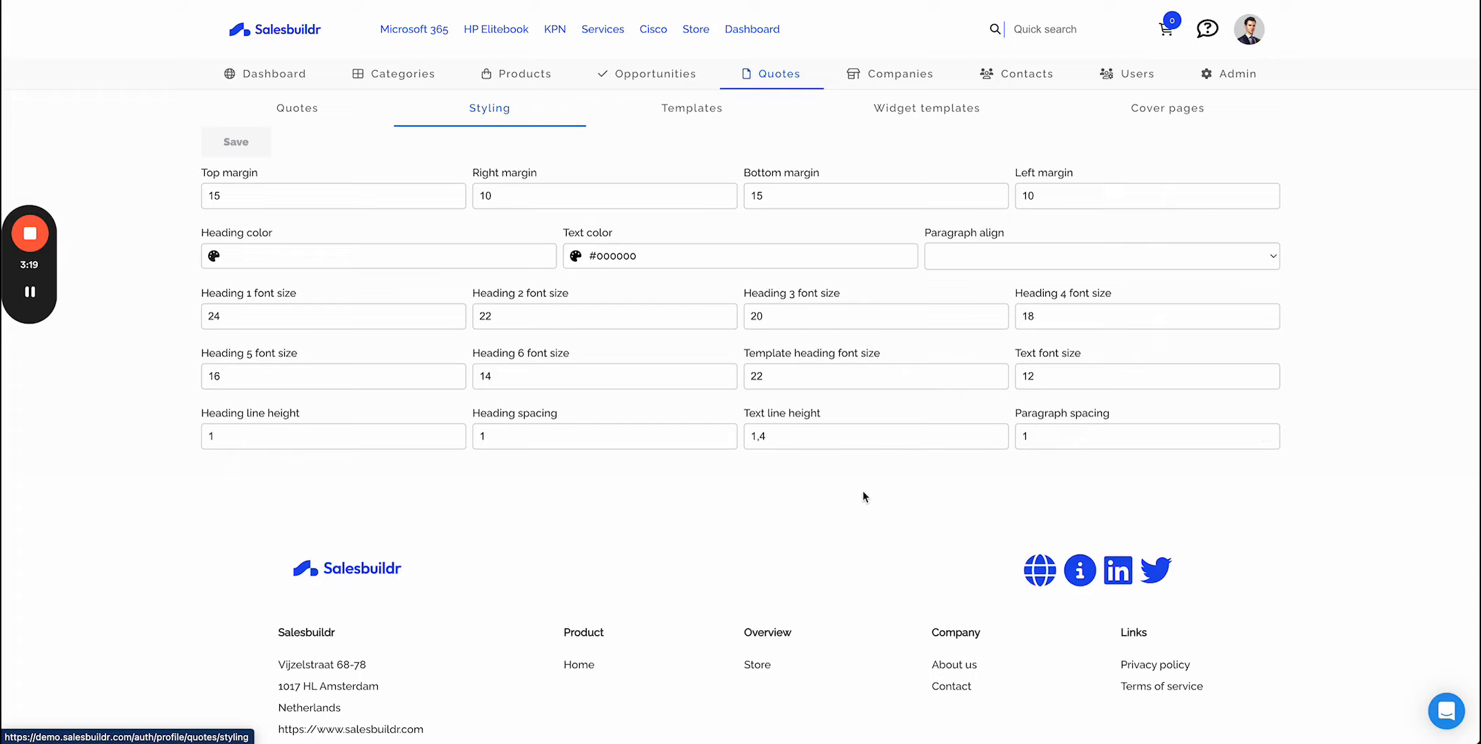
# - Set the default template for quotes to 01 Standard Quote English in the quote templates list
pyautogui.click(699, 116)
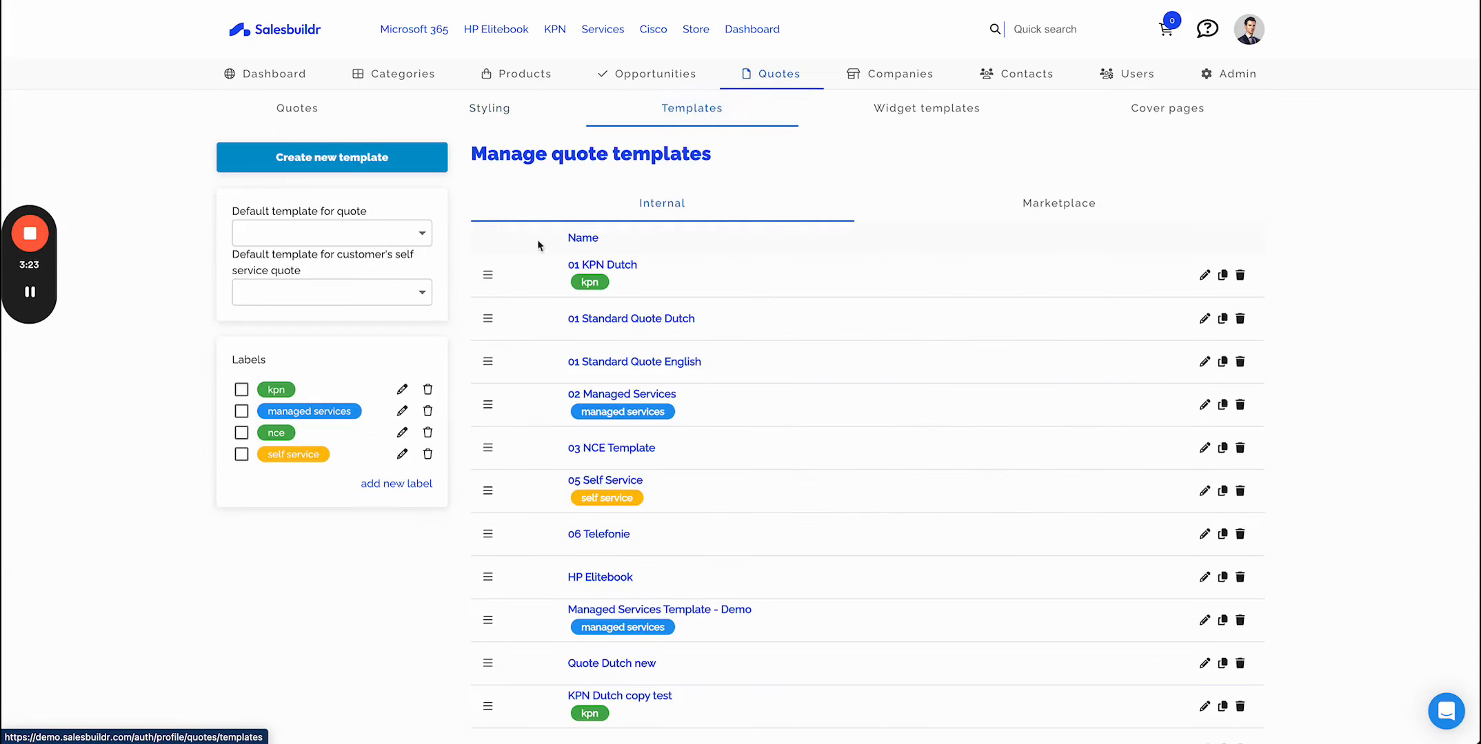
pyautogui.scroll(-3, 847, 446)
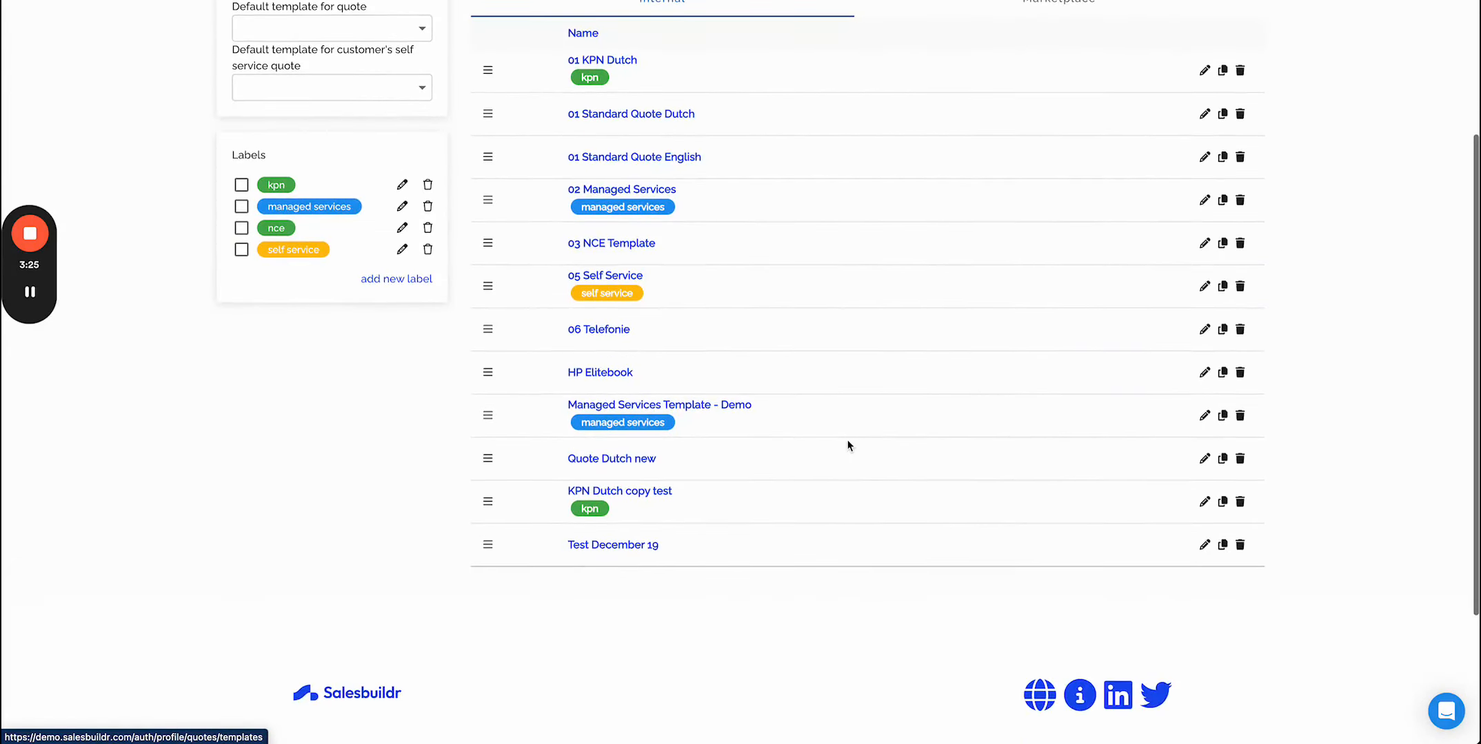
pyautogui.scroll(2, 849, 442)
pyautogui.click(323, 187)
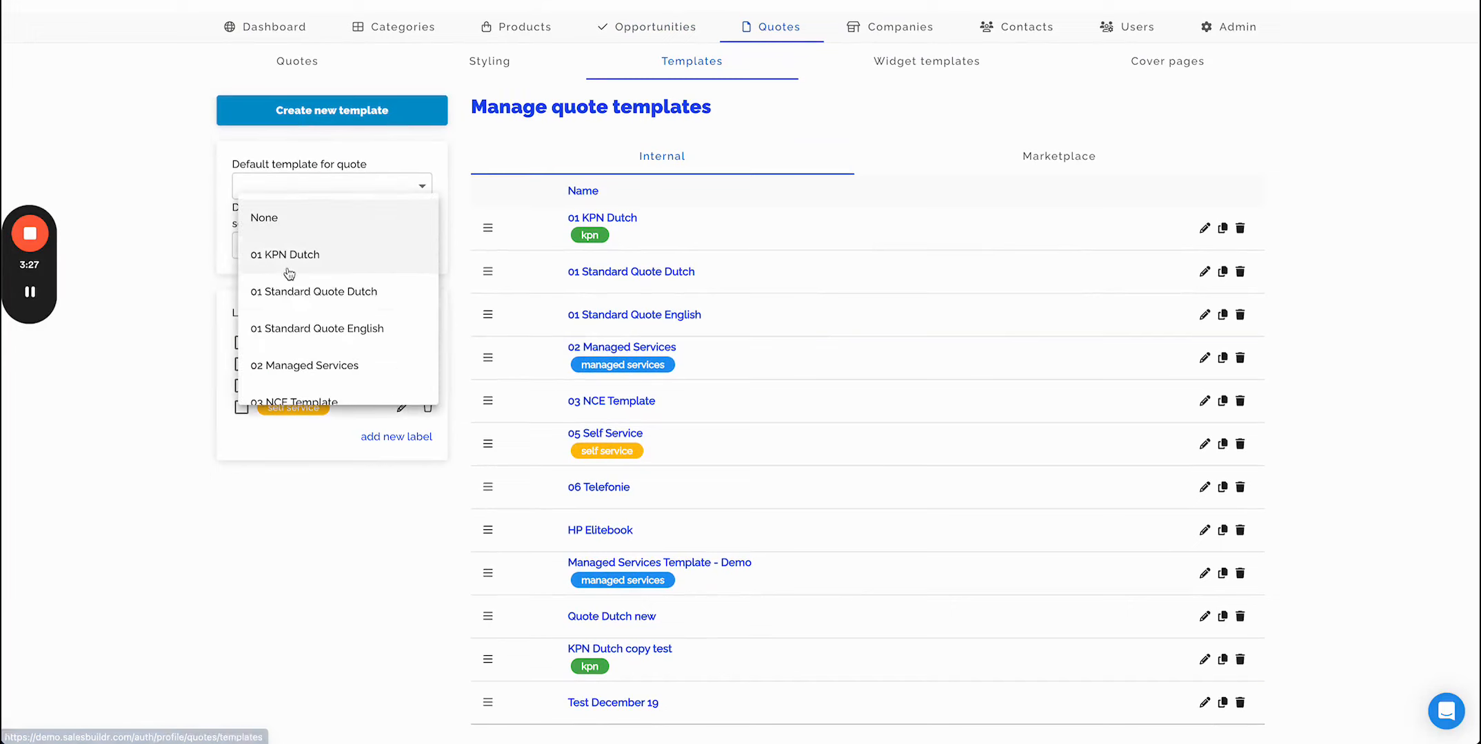
pyautogui.click(380, 341)
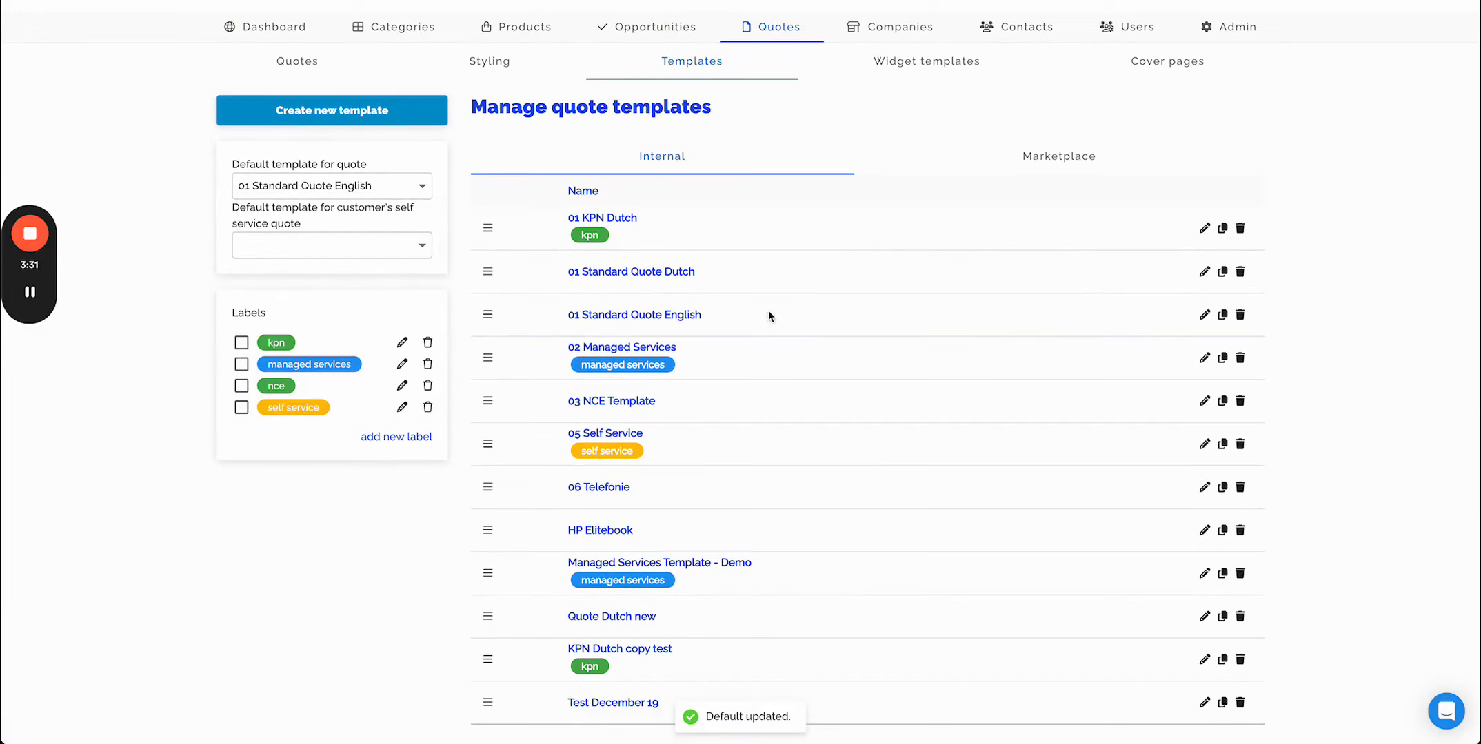
# - Filter the quote templates by the kpn label, then clear the label filter again
pyautogui.scroll(-2, 522, 519)
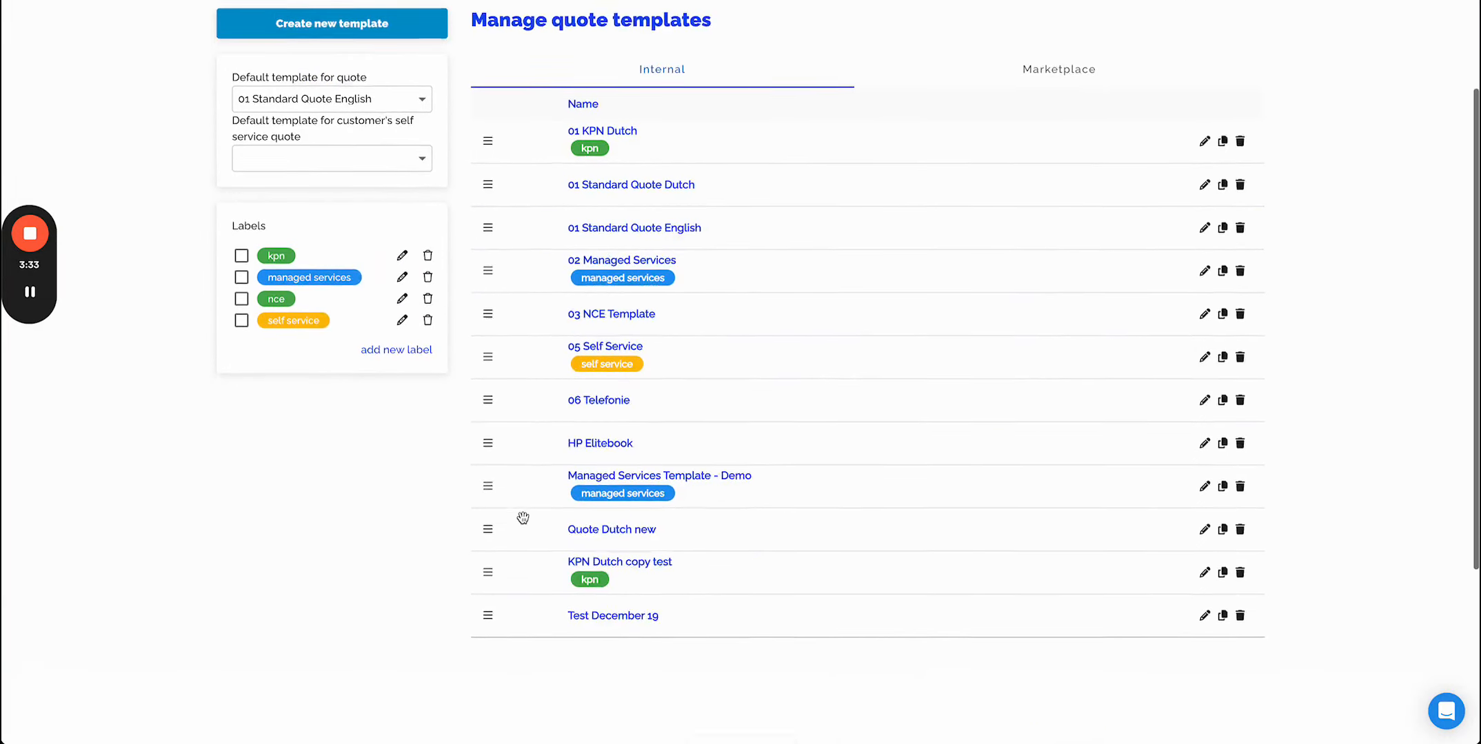
pyautogui.scroll(3, 523, 520)
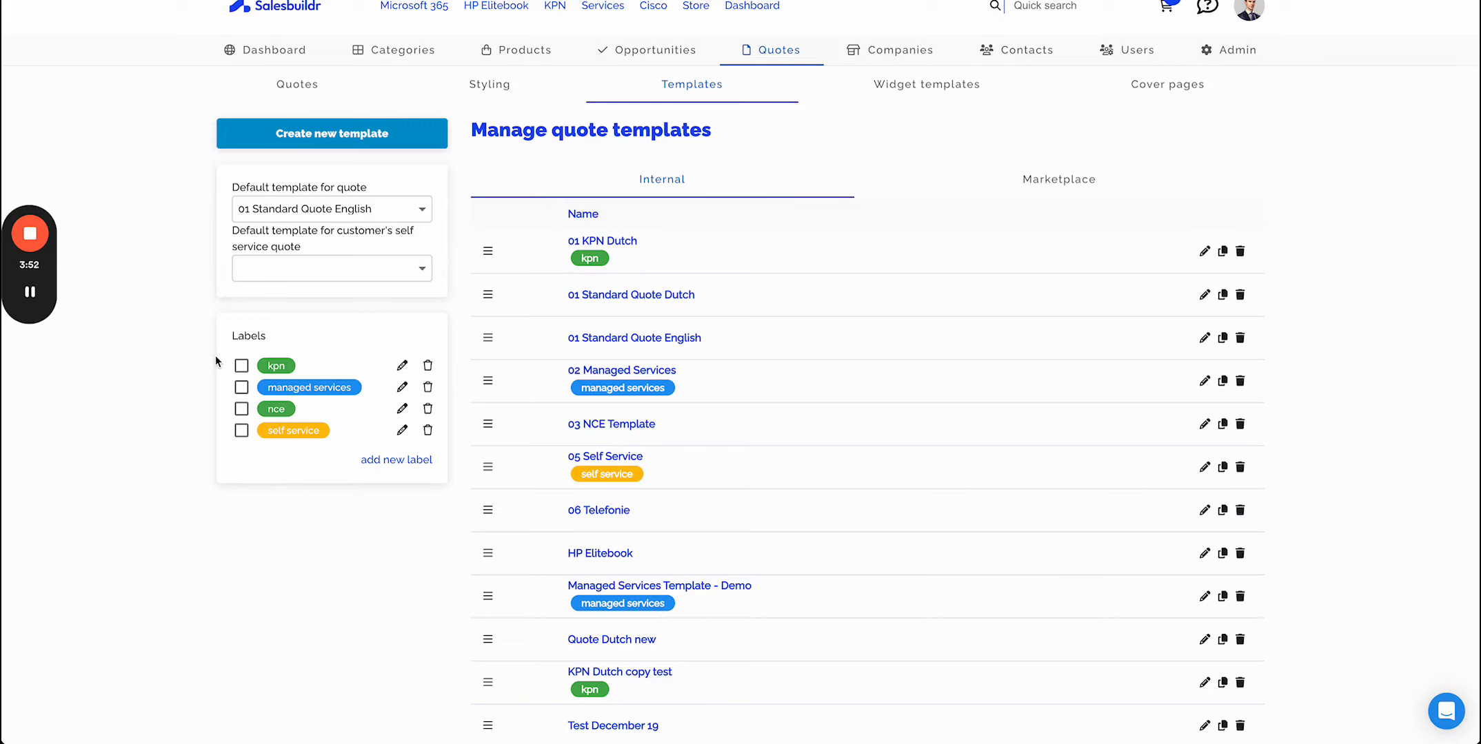
pyautogui.click(241, 366)
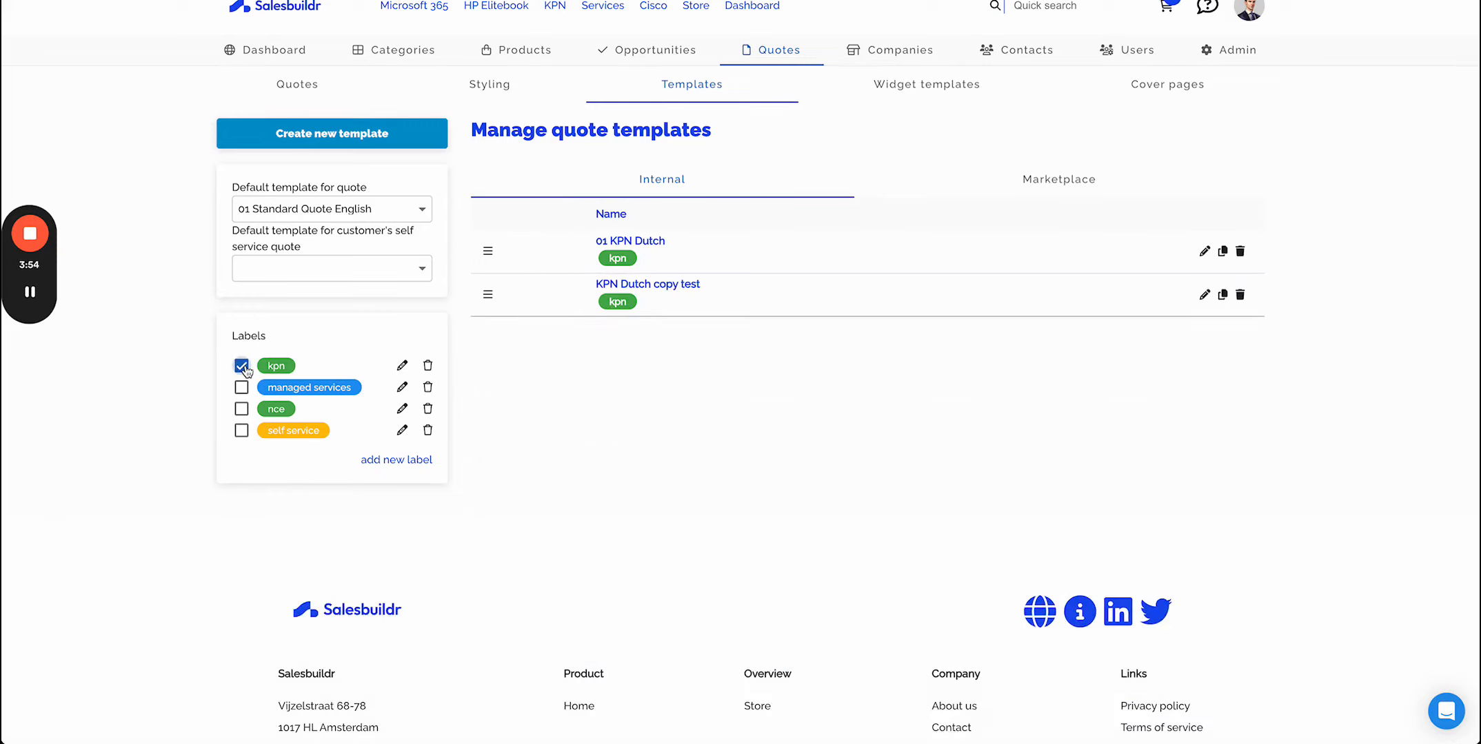
pyautogui.click(241, 366)
pyautogui.click(242, 365)
pyautogui.click(241, 366)
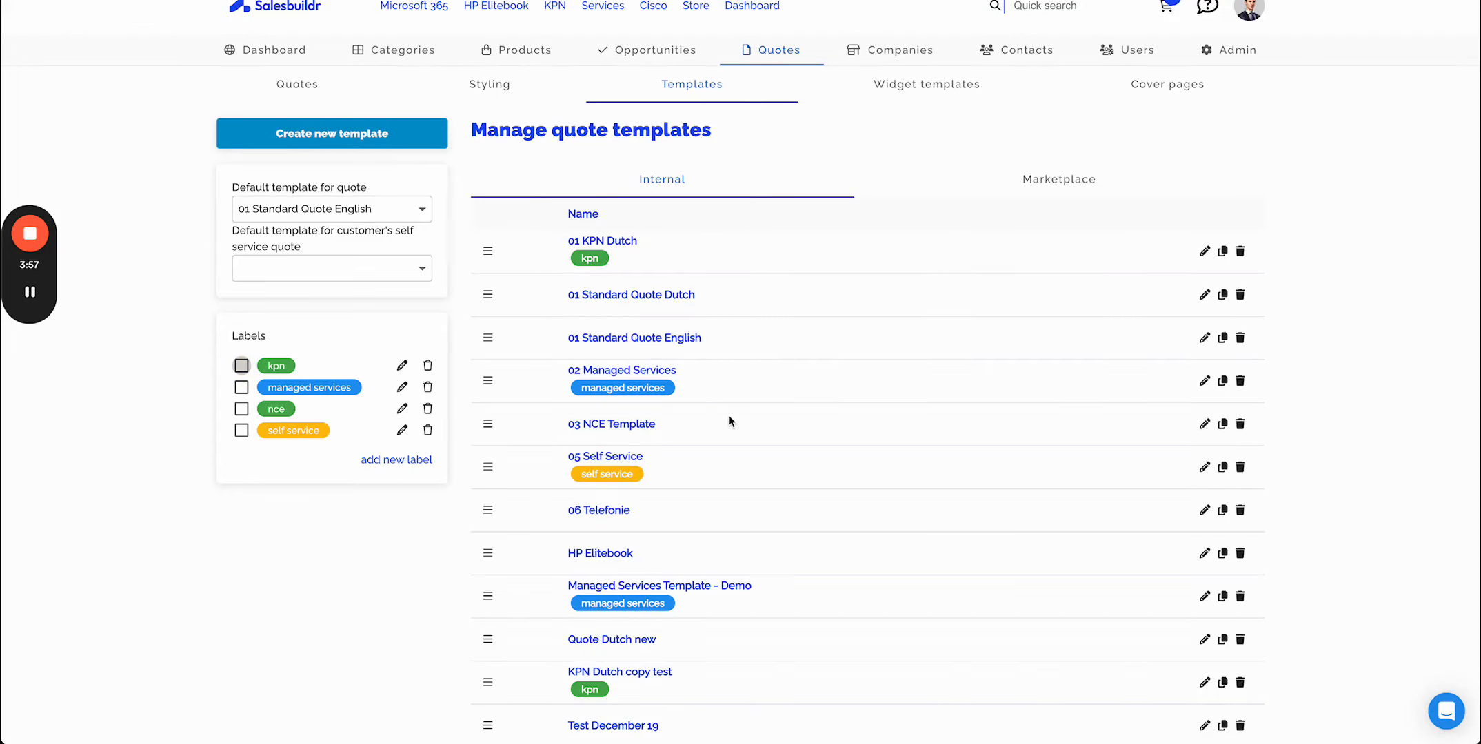
# - Open the 01 Standard Quote English template for editing and scroll through its widgets down to the attachments
pyautogui.click(1205, 338)
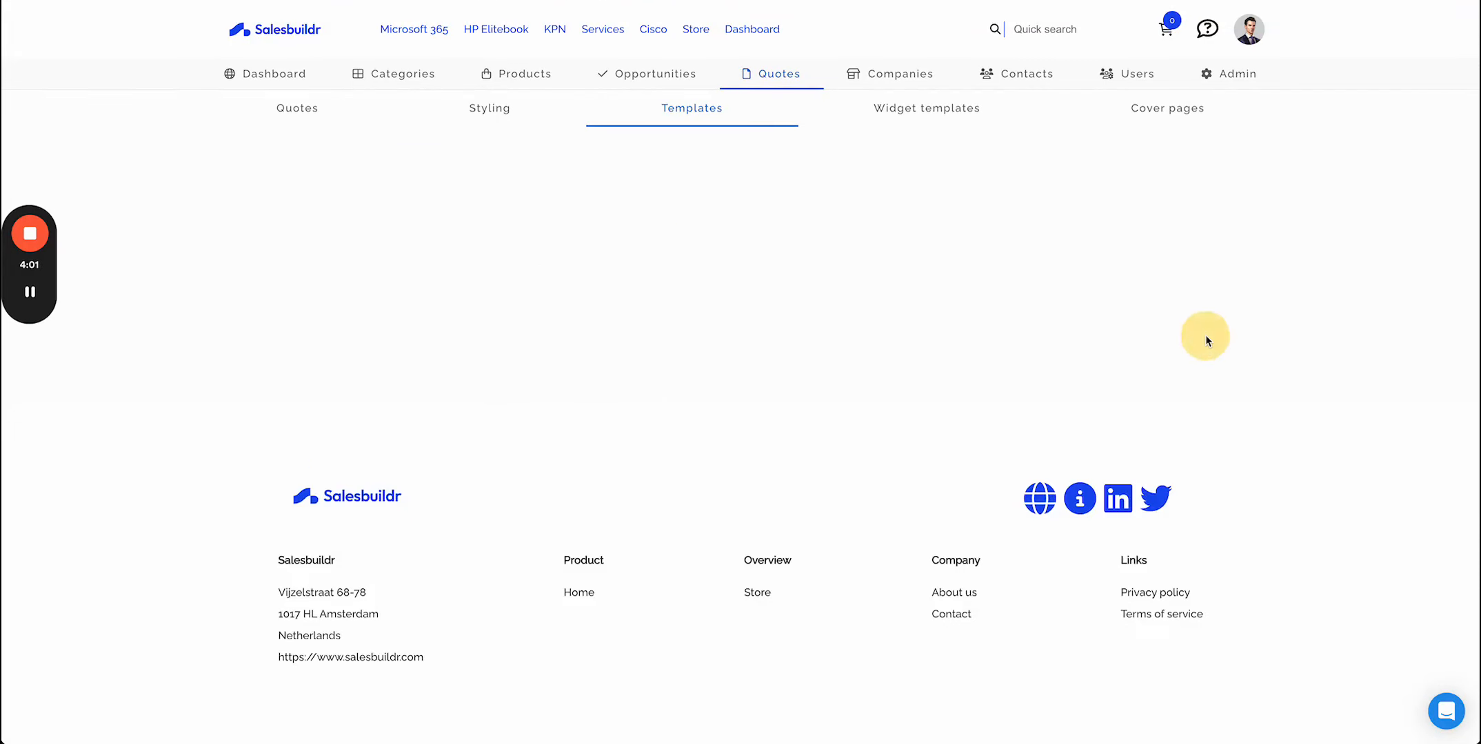
pyautogui.scroll(-2, 1375, 437)
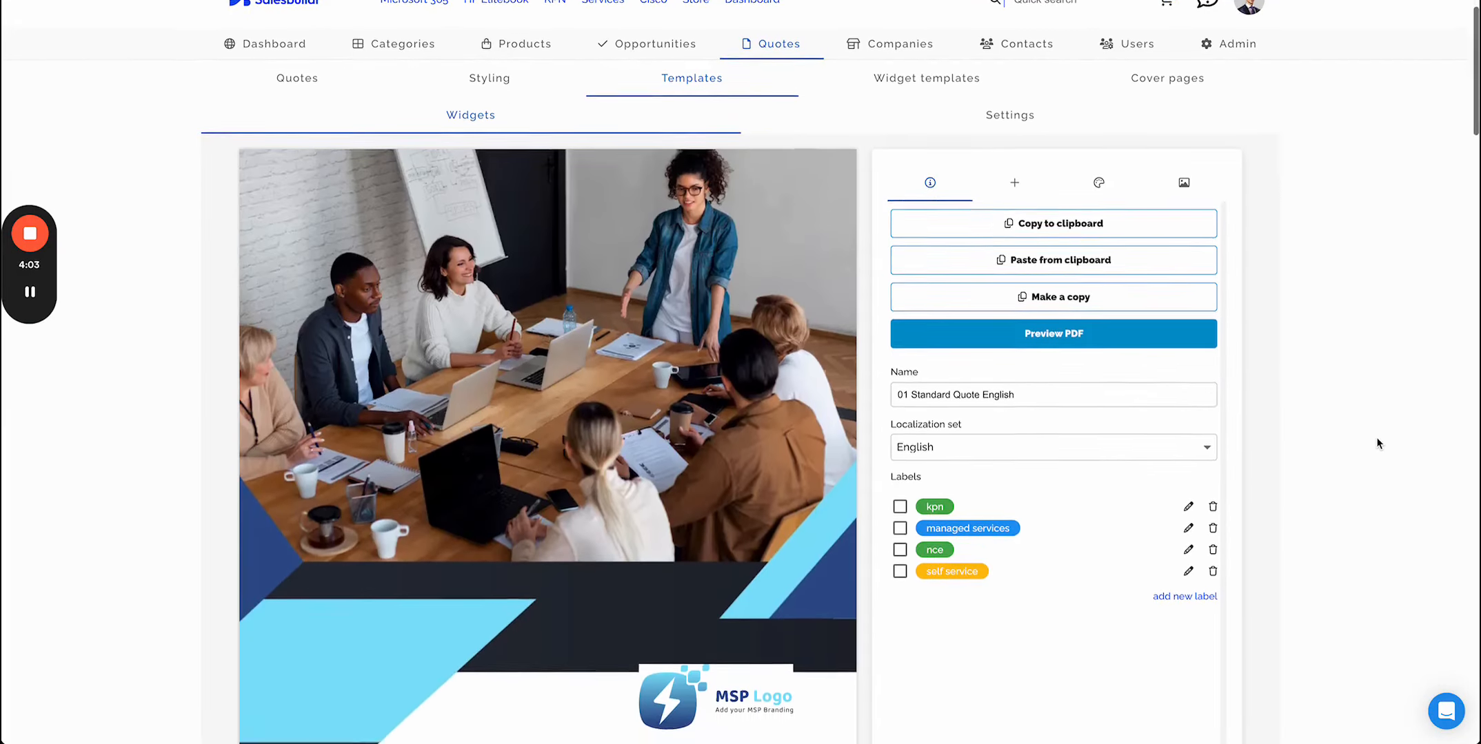
pyautogui.scroll(-15, 599, 426)
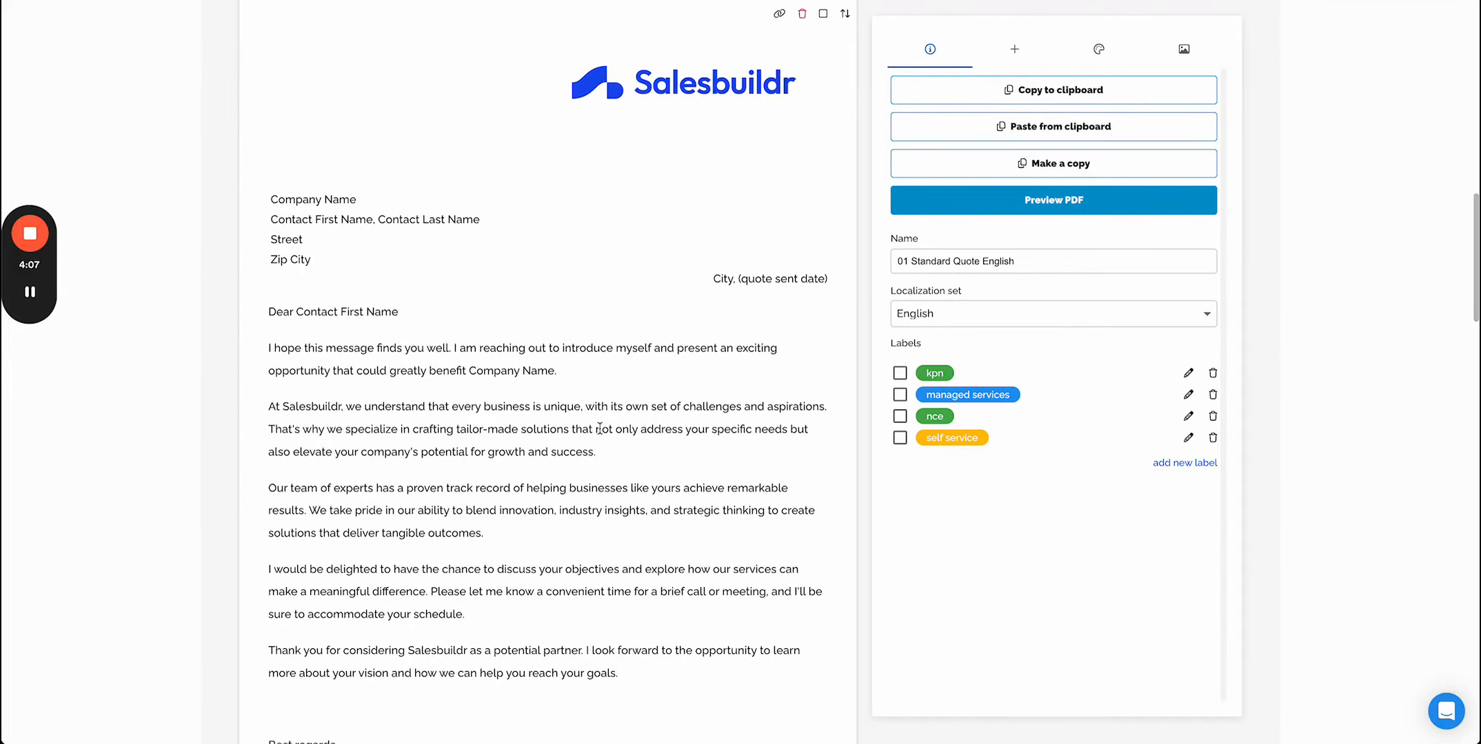
pyautogui.scroll(-10, 599, 428)
pyautogui.scroll(-1, 599, 428)
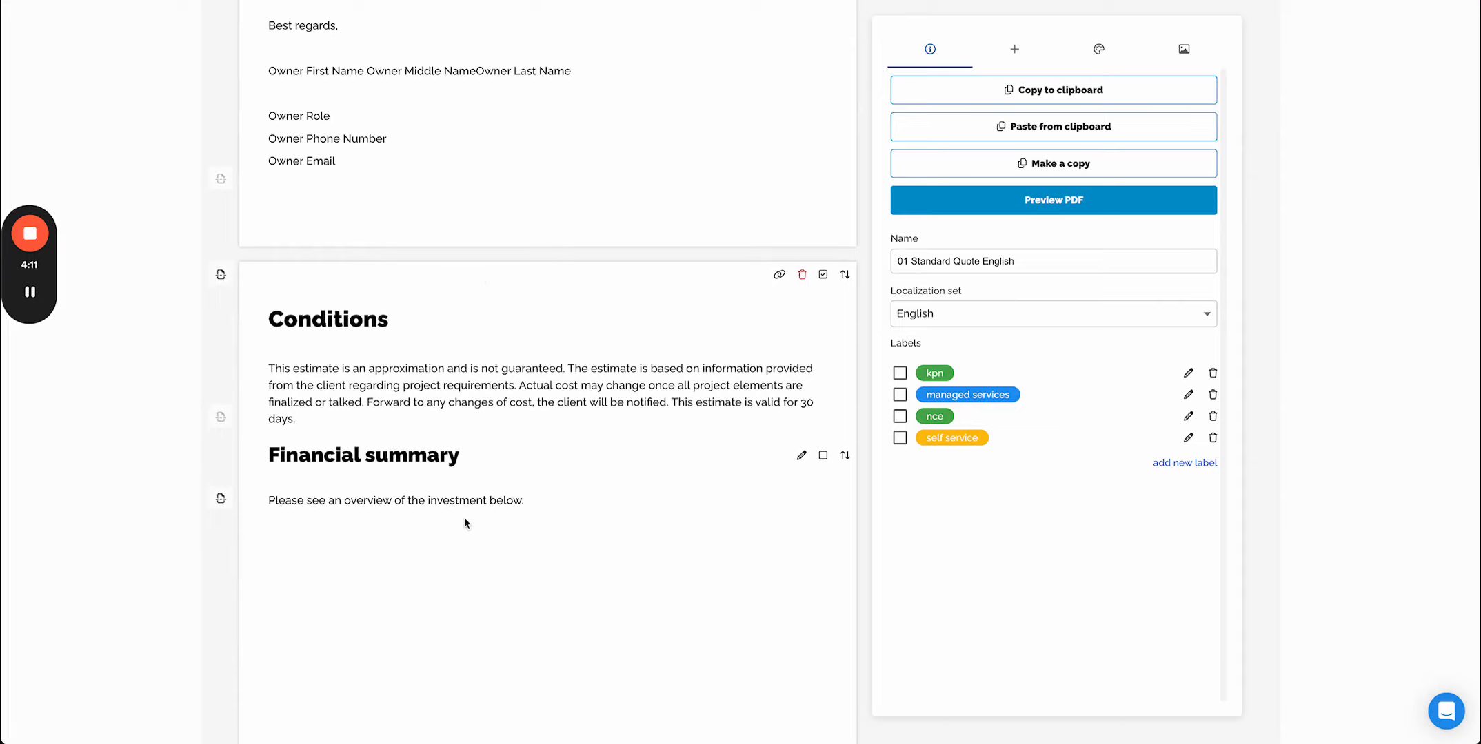
pyautogui.scroll(-12, 464, 517)
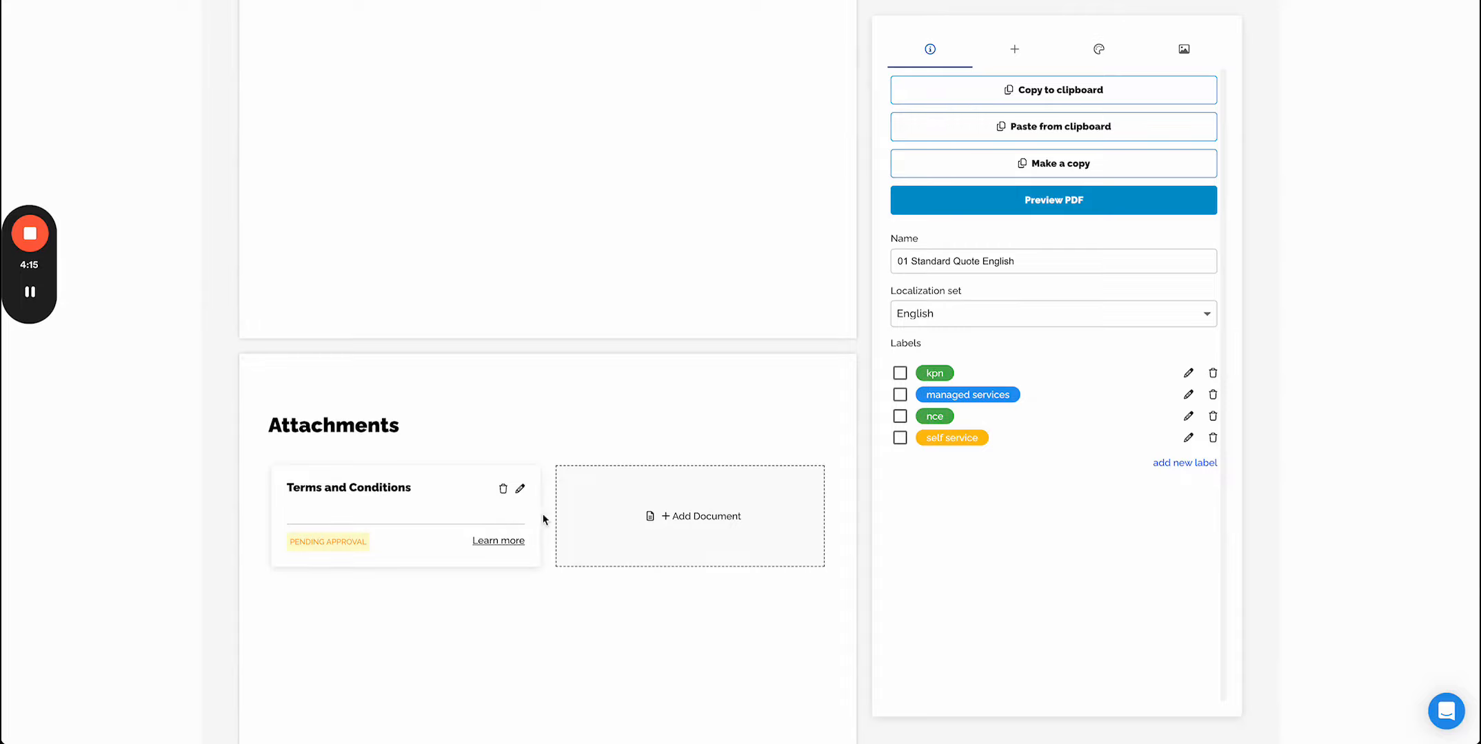
# - Open the Terms and Conditions attachment settings, close them without saving, and scroll back to the cover page
pyautogui.click(519, 489)
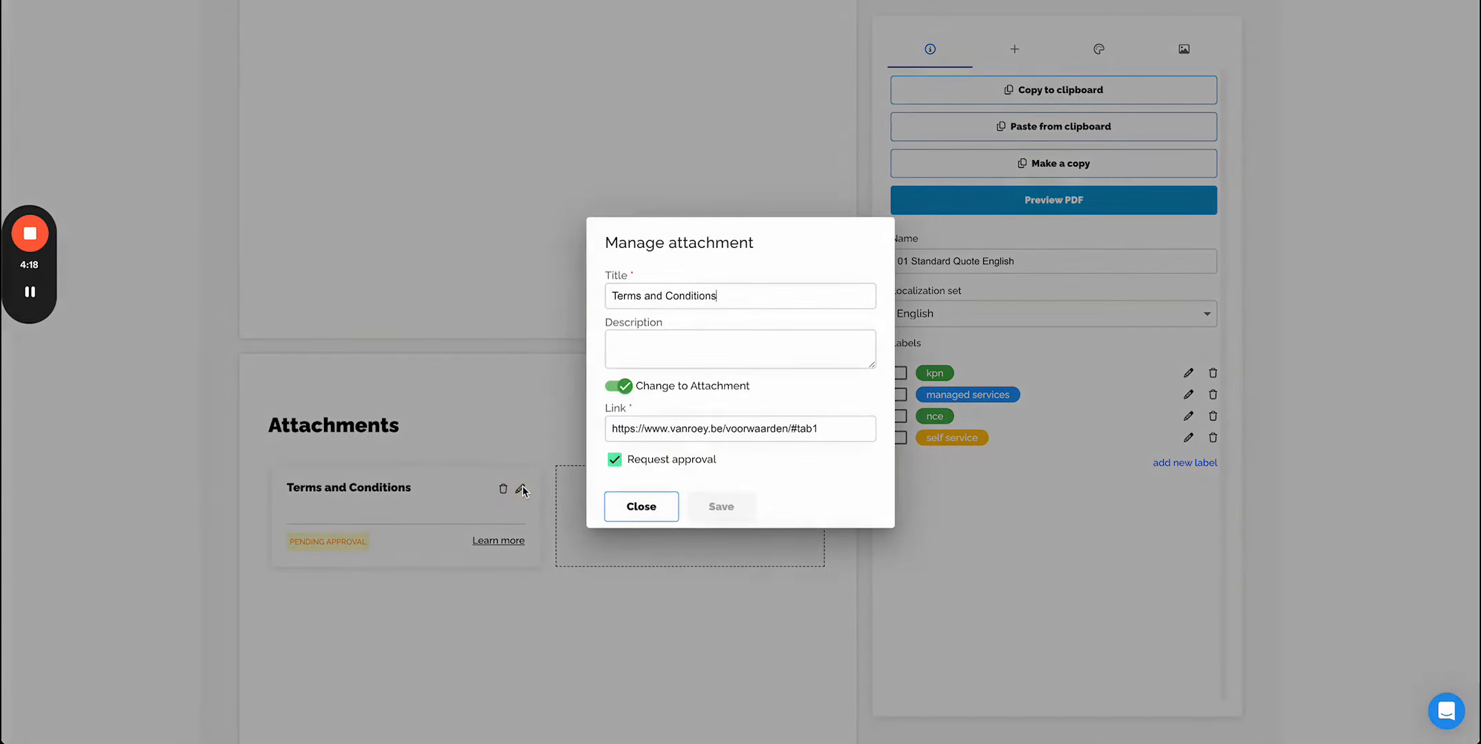
pyautogui.click(626, 510)
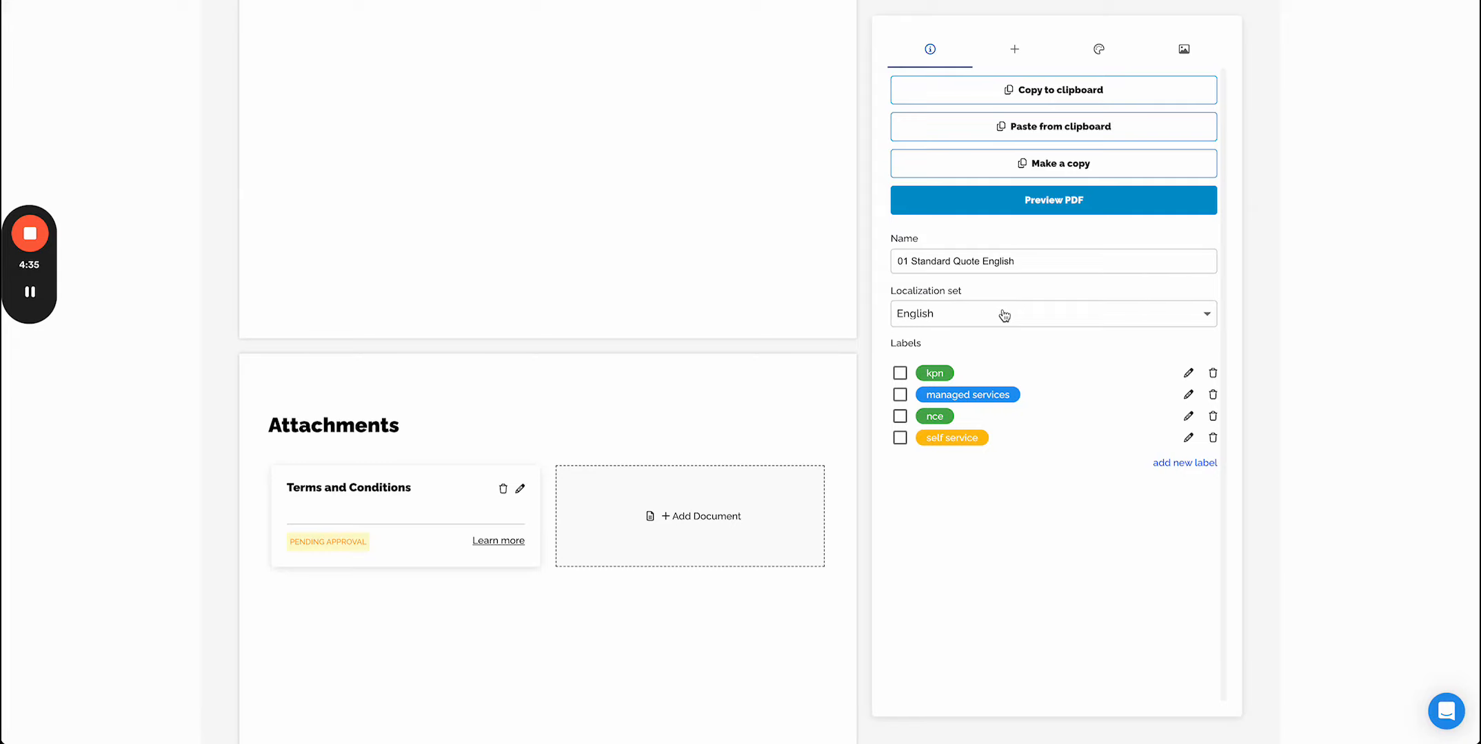
pyautogui.scroll(10, 1095, 269)
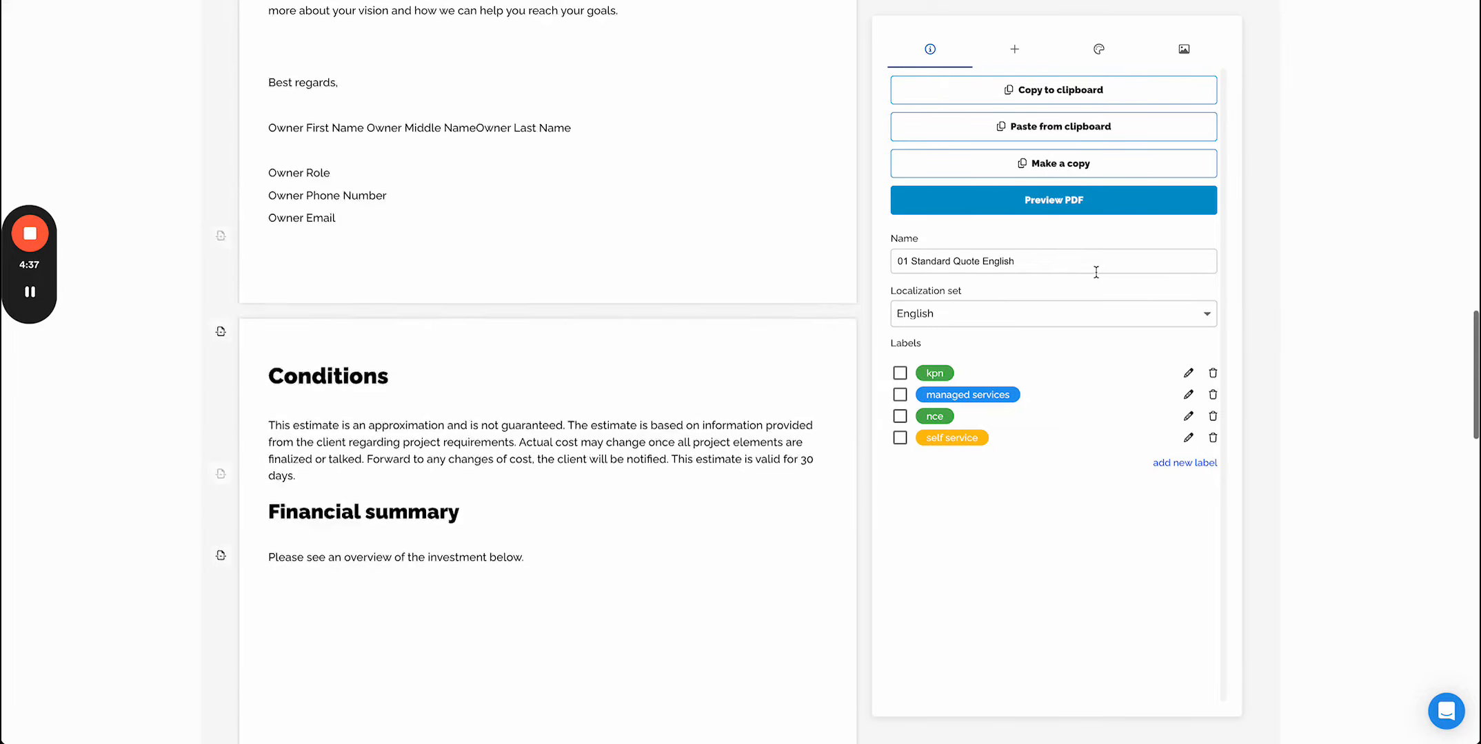
pyautogui.scroll(12, 1096, 272)
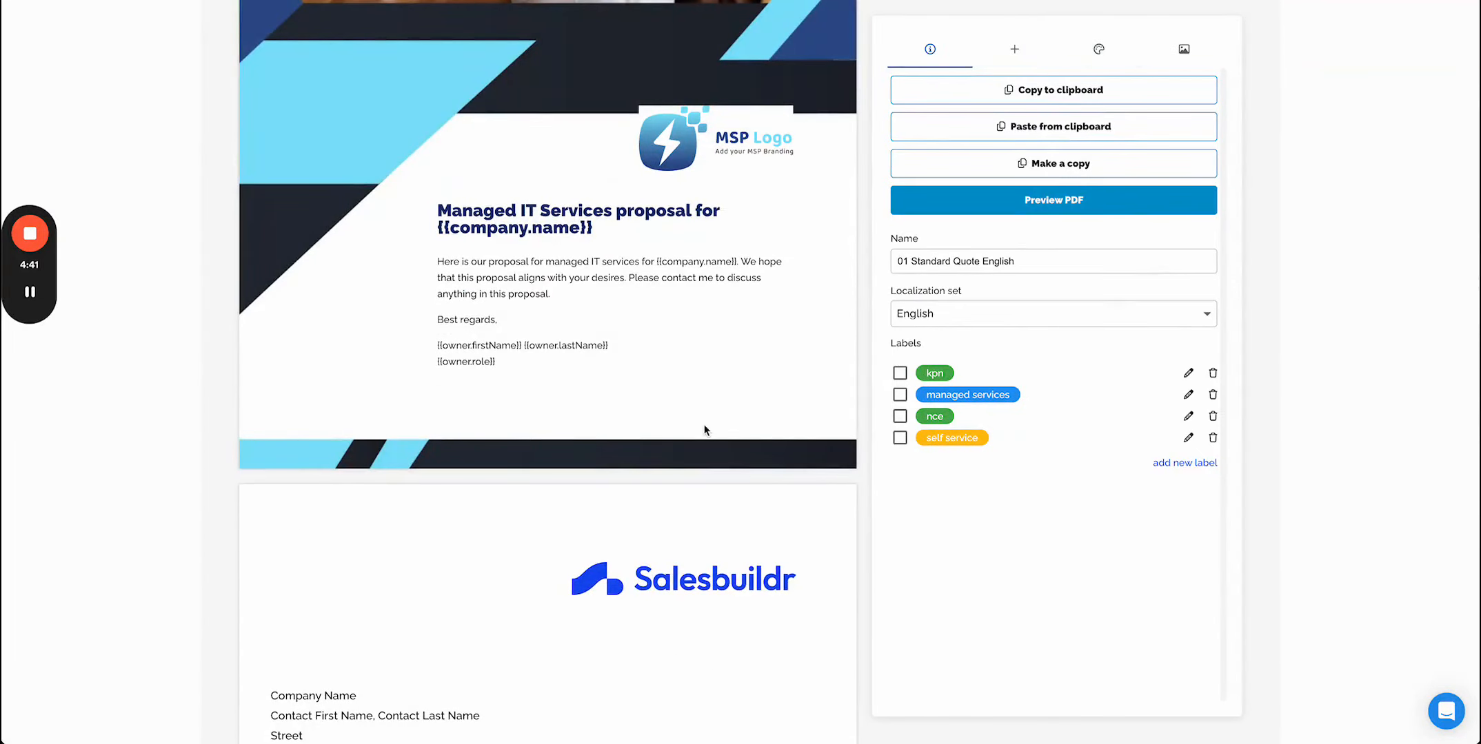
pyautogui.scroll(-2, 703, 430)
# - Open the widget insert panel and toggle Link widget templates on and back off
pyautogui.click(1012, 53)
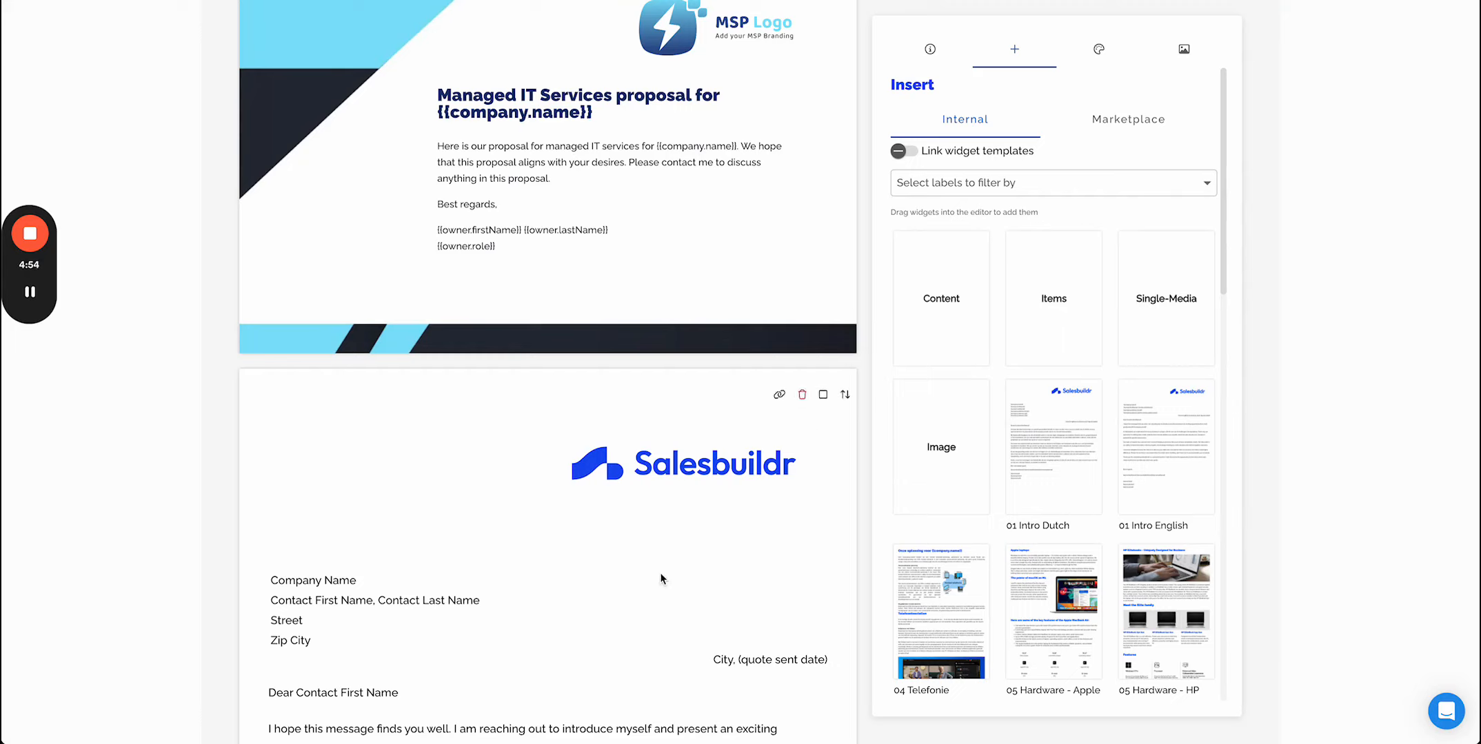
pyautogui.click(914, 157)
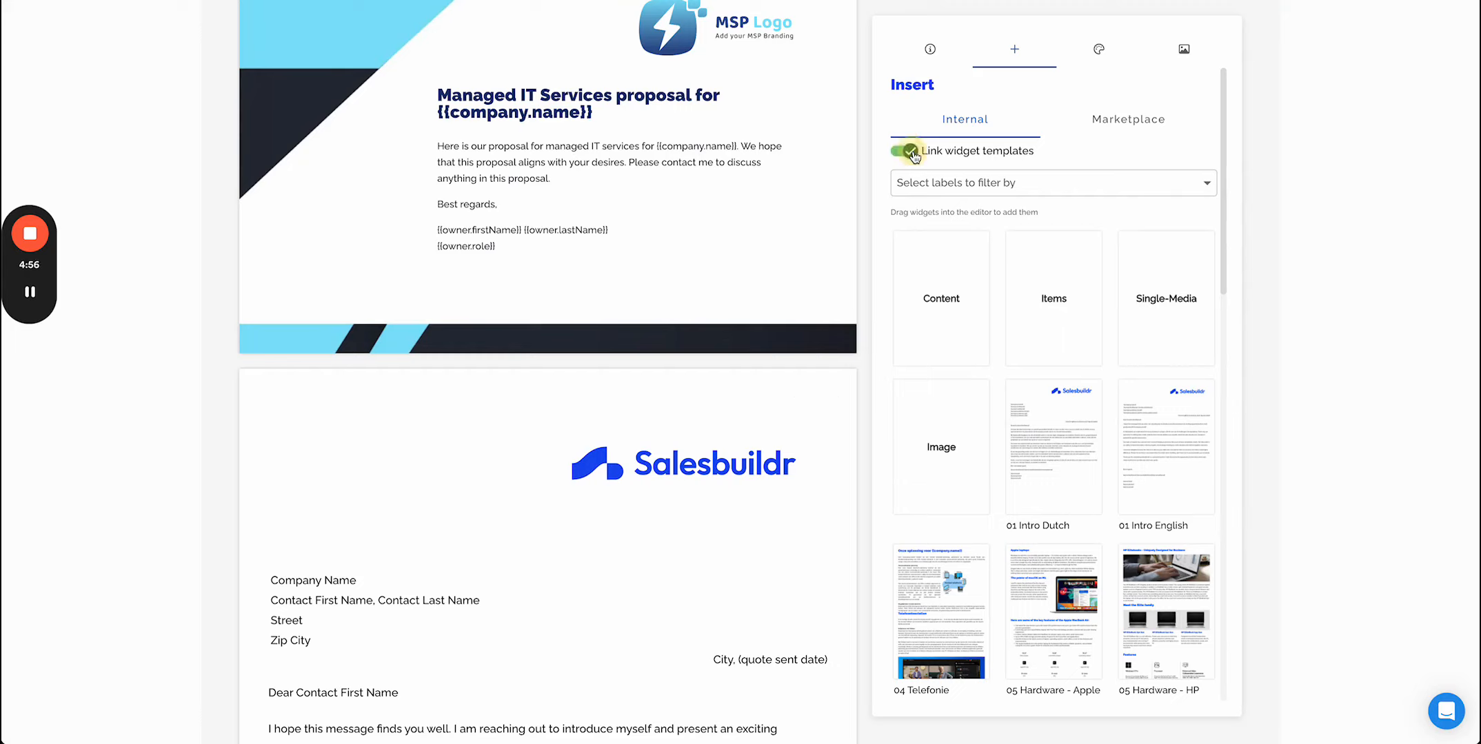
pyautogui.click(914, 157)
pyautogui.click(914, 157)
pyautogui.click(914, 158)
pyautogui.moveTo(779, 400)
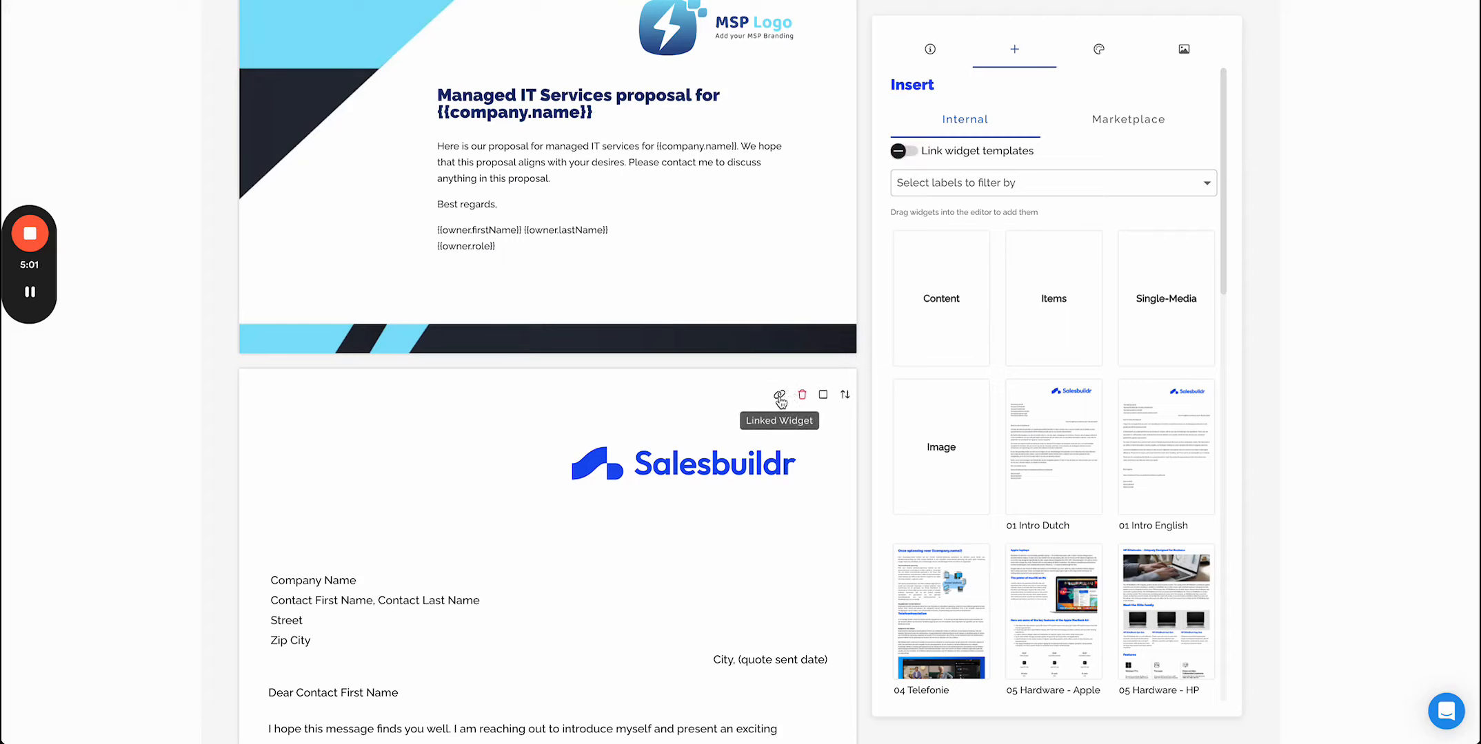
# - Open the 01 Intro English widget template and review its content
pyautogui.scroll(10, 779, 400)
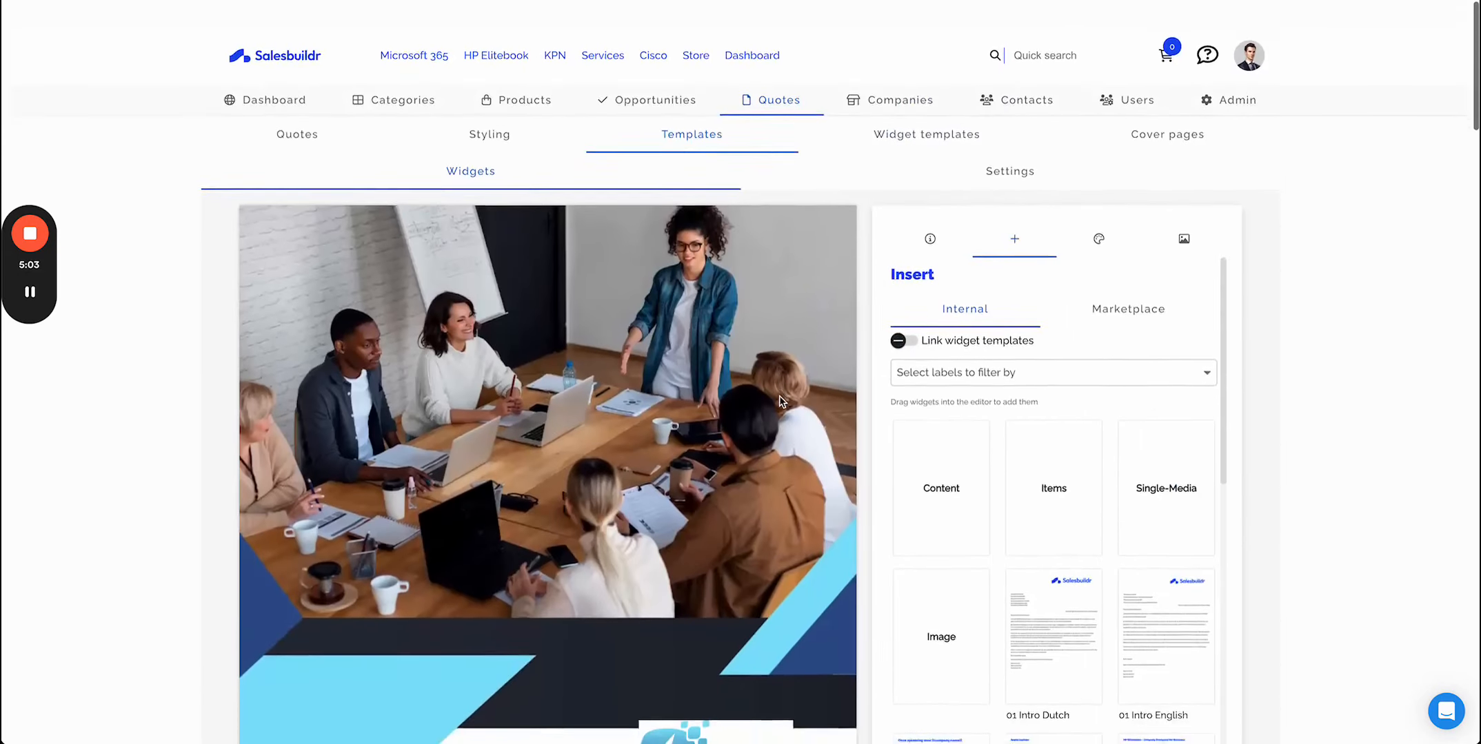
pyautogui.click(905, 108)
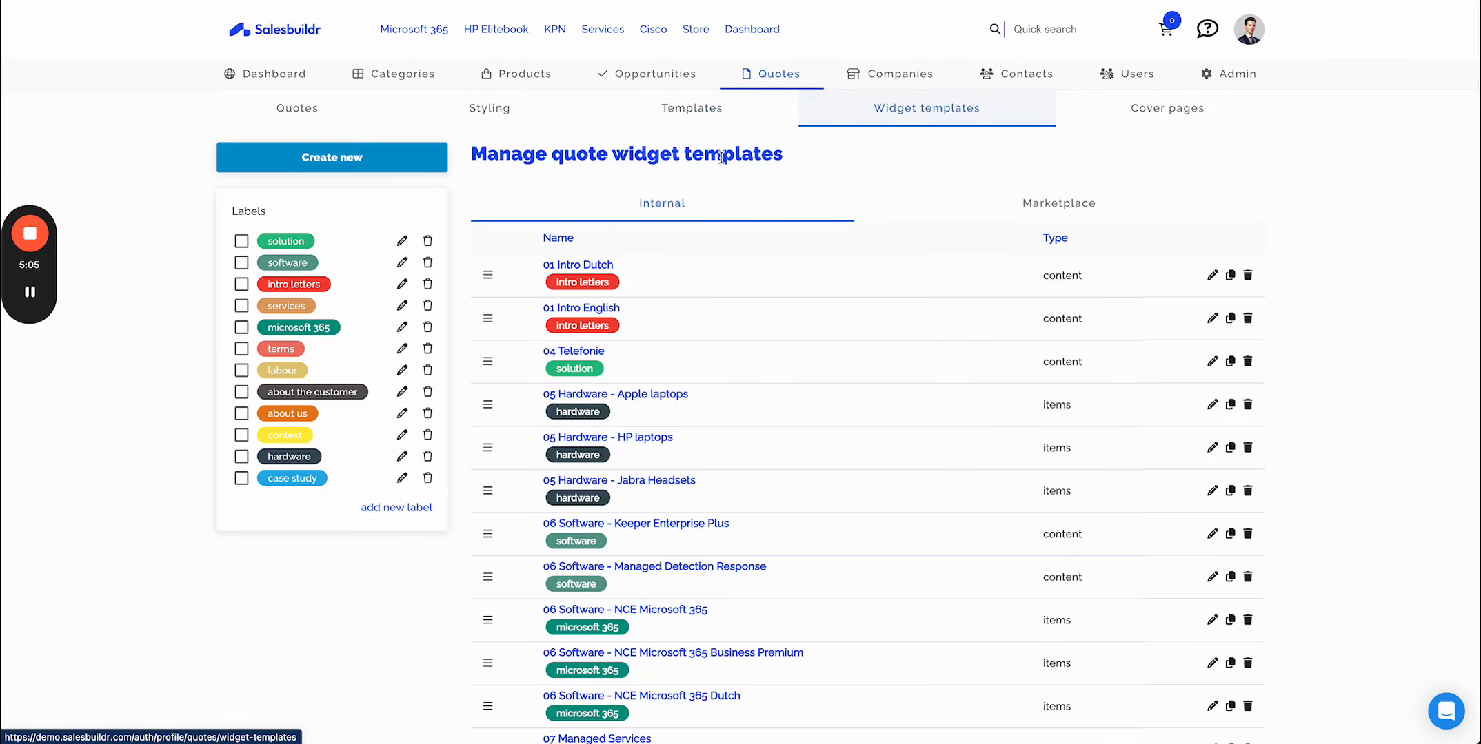
pyautogui.click(1212, 320)
pyautogui.scroll(-3, 894, 533)
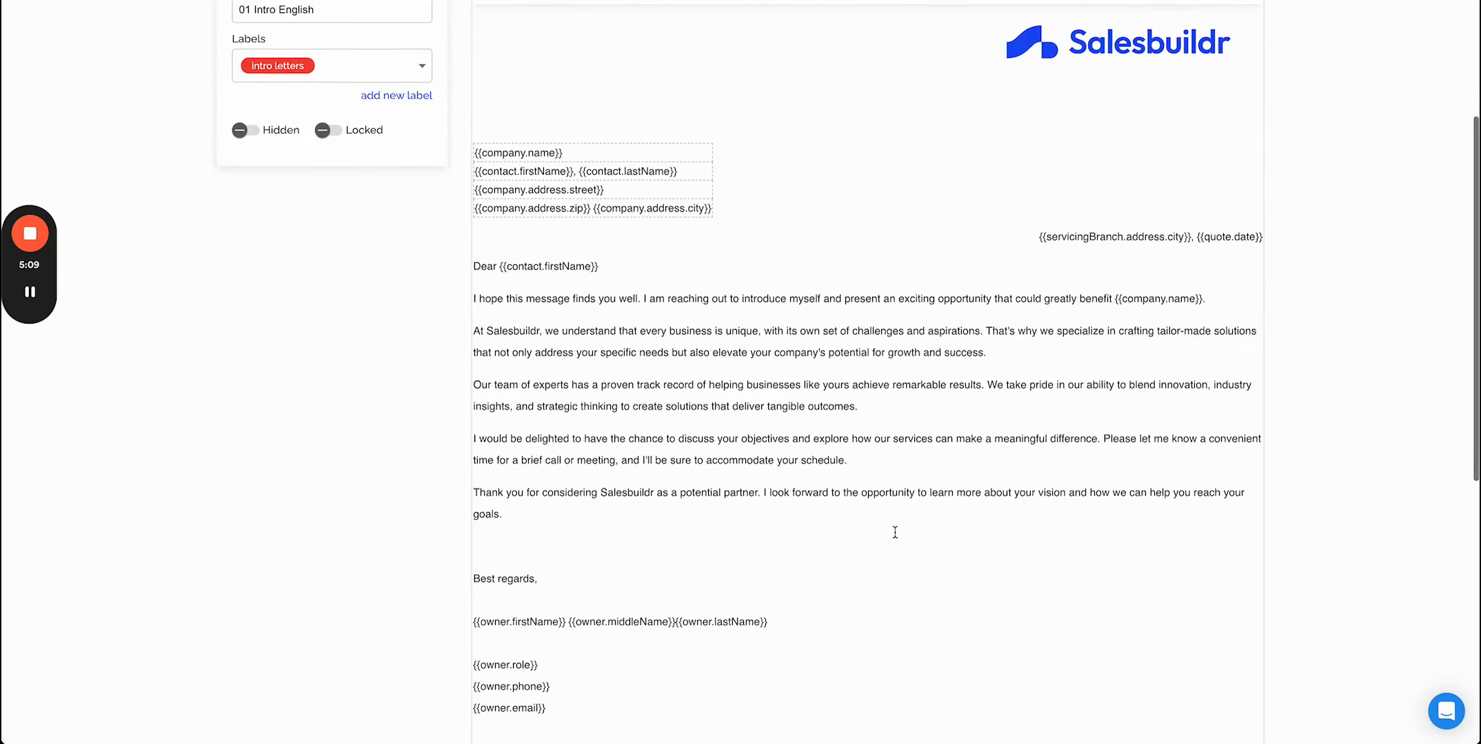
pyautogui.scroll(3, 895, 532)
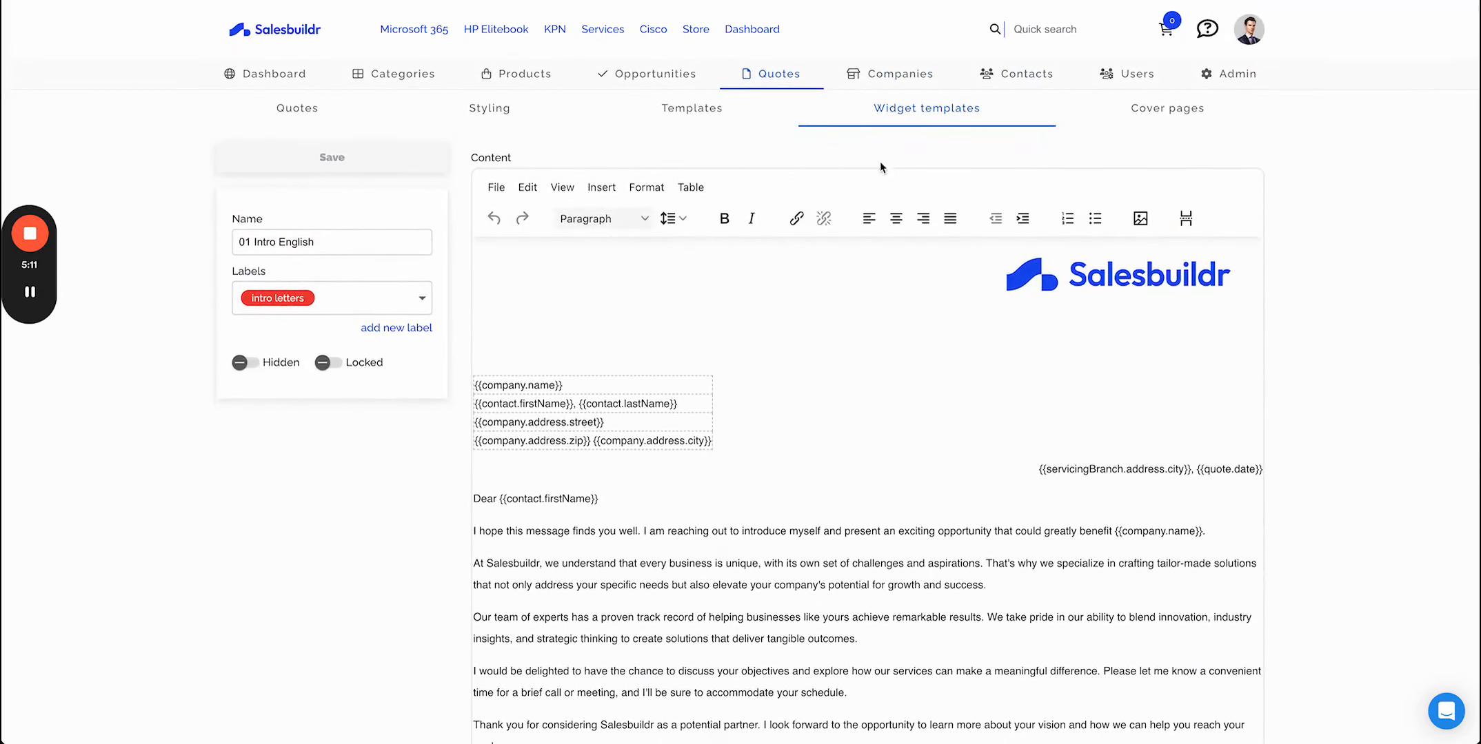
# - Reopen the 01 Standard Quote English template and view its styling options
pyautogui.click(707, 110)
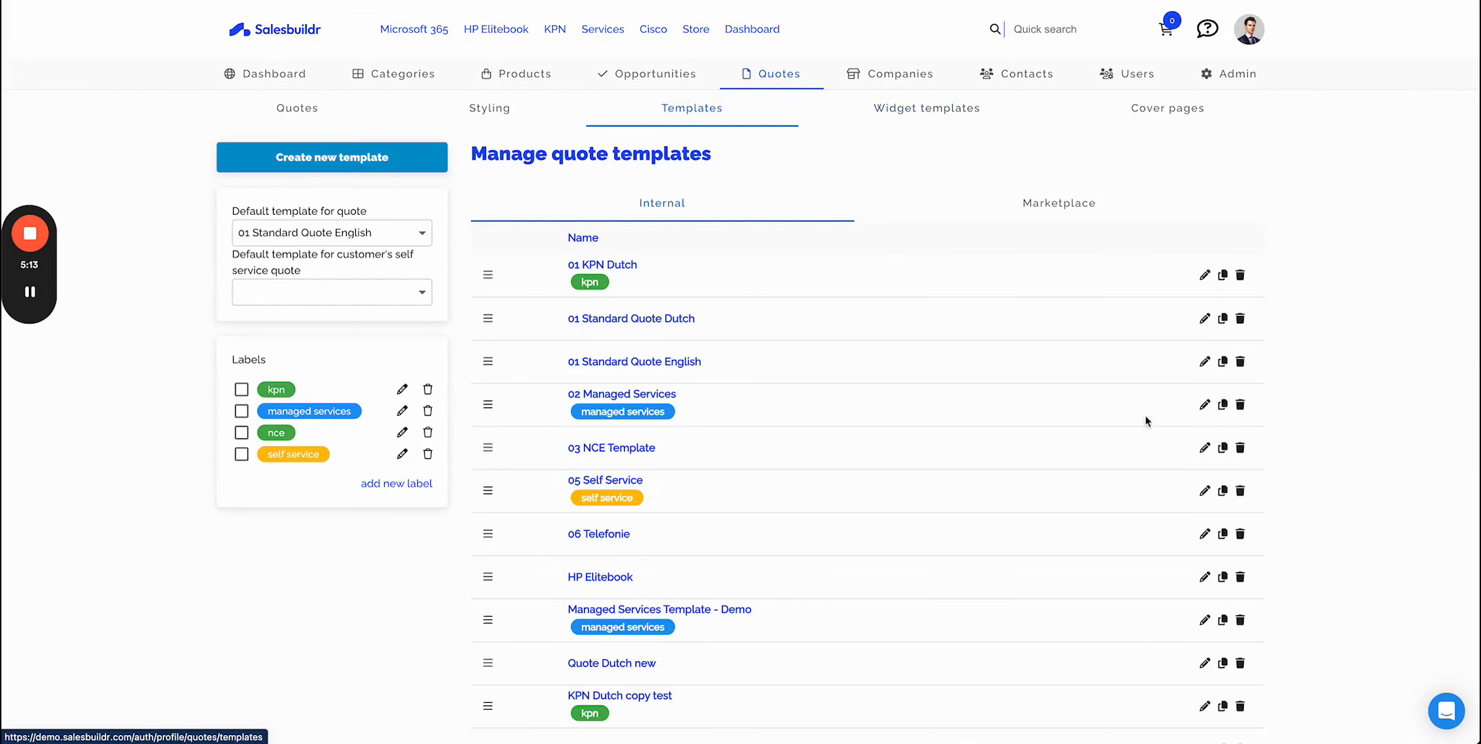
pyautogui.click(1204, 361)
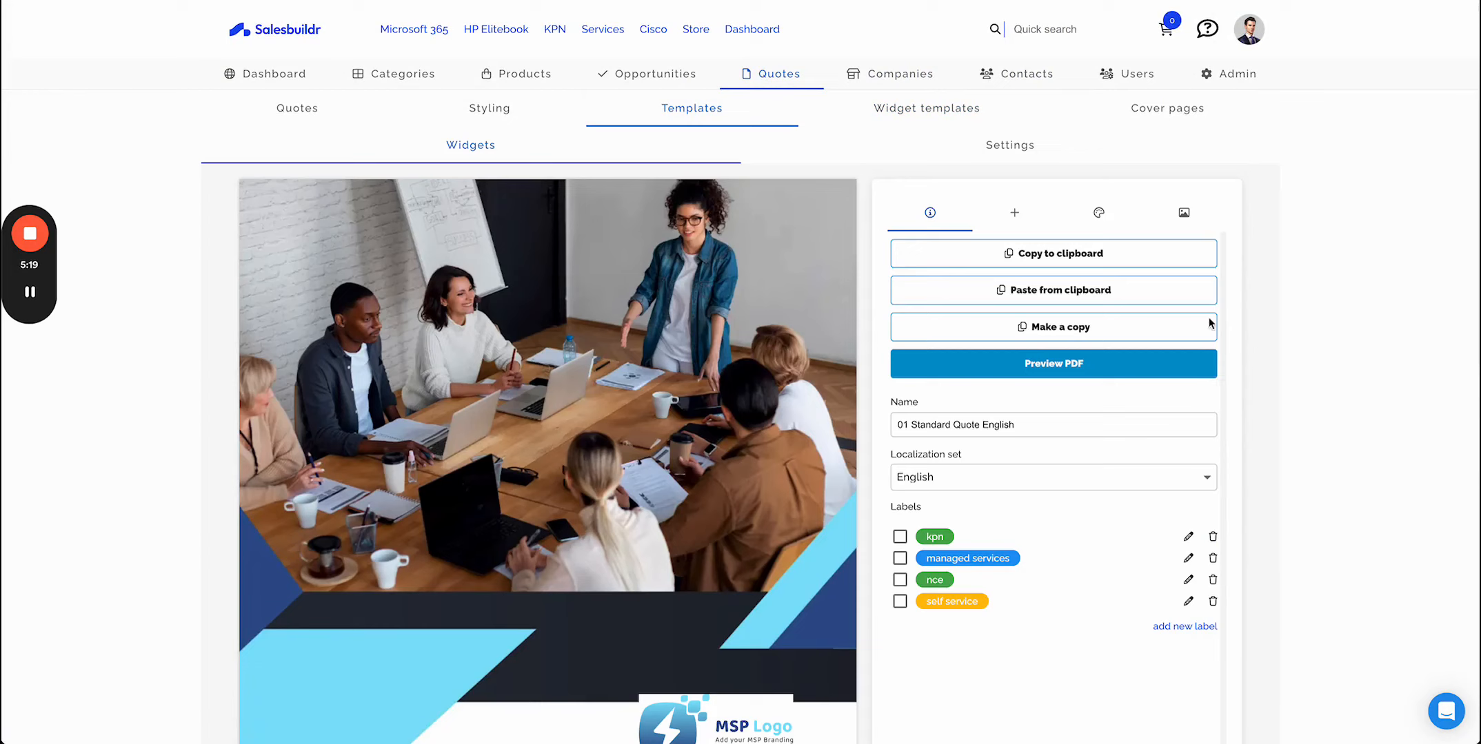
pyautogui.click(1100, 214)
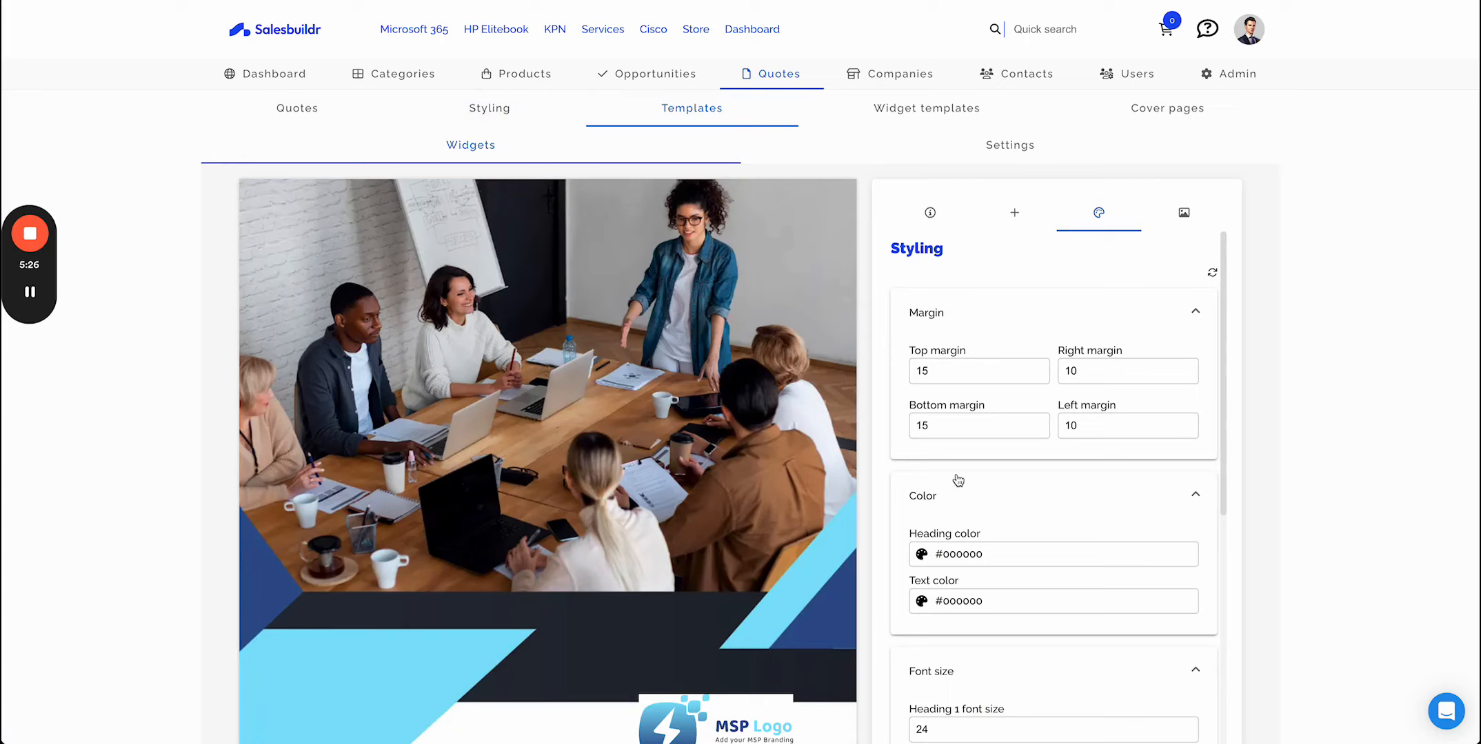
# - Open the template's settings and scroll through its payment, display and notification options
pyautogui.click(1026, 151)
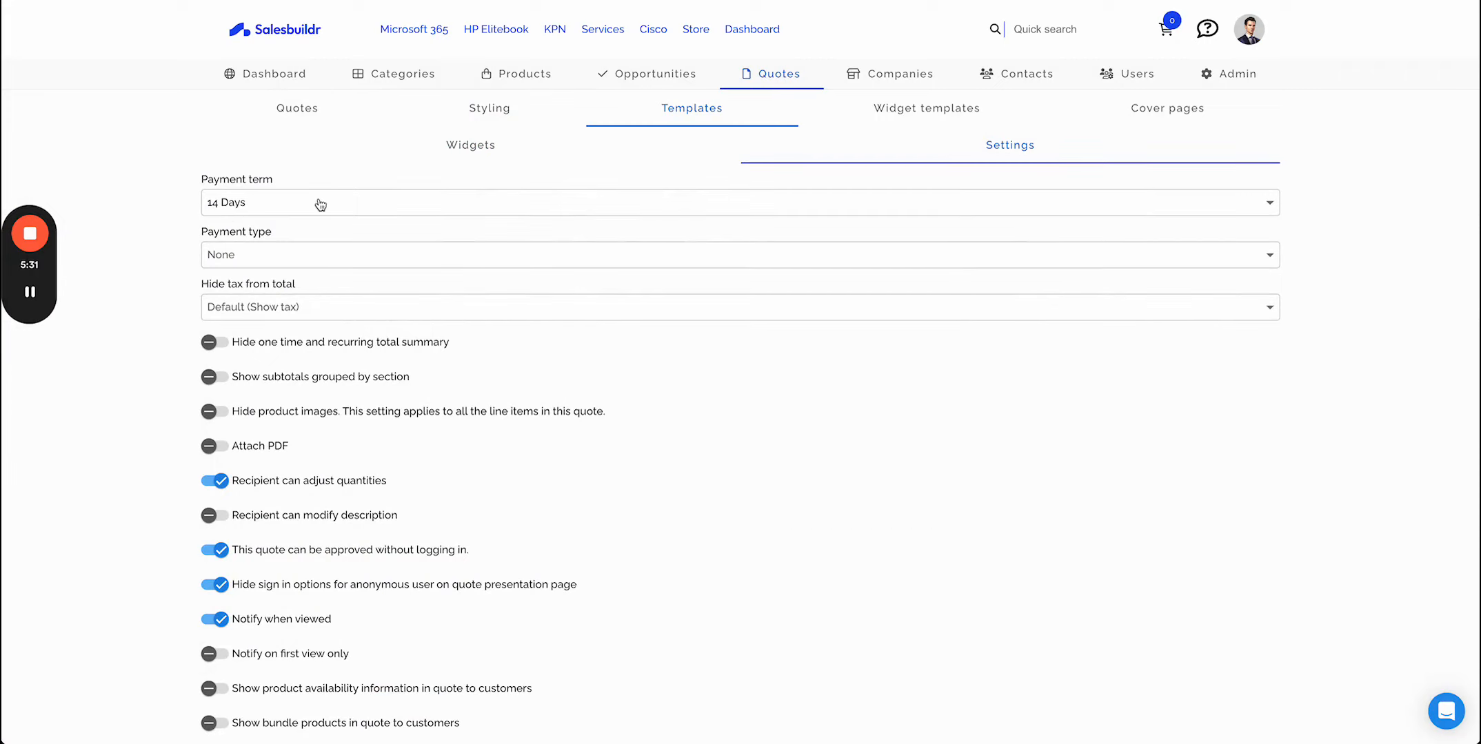
pyautogui.scroll(-2, 498, 469)
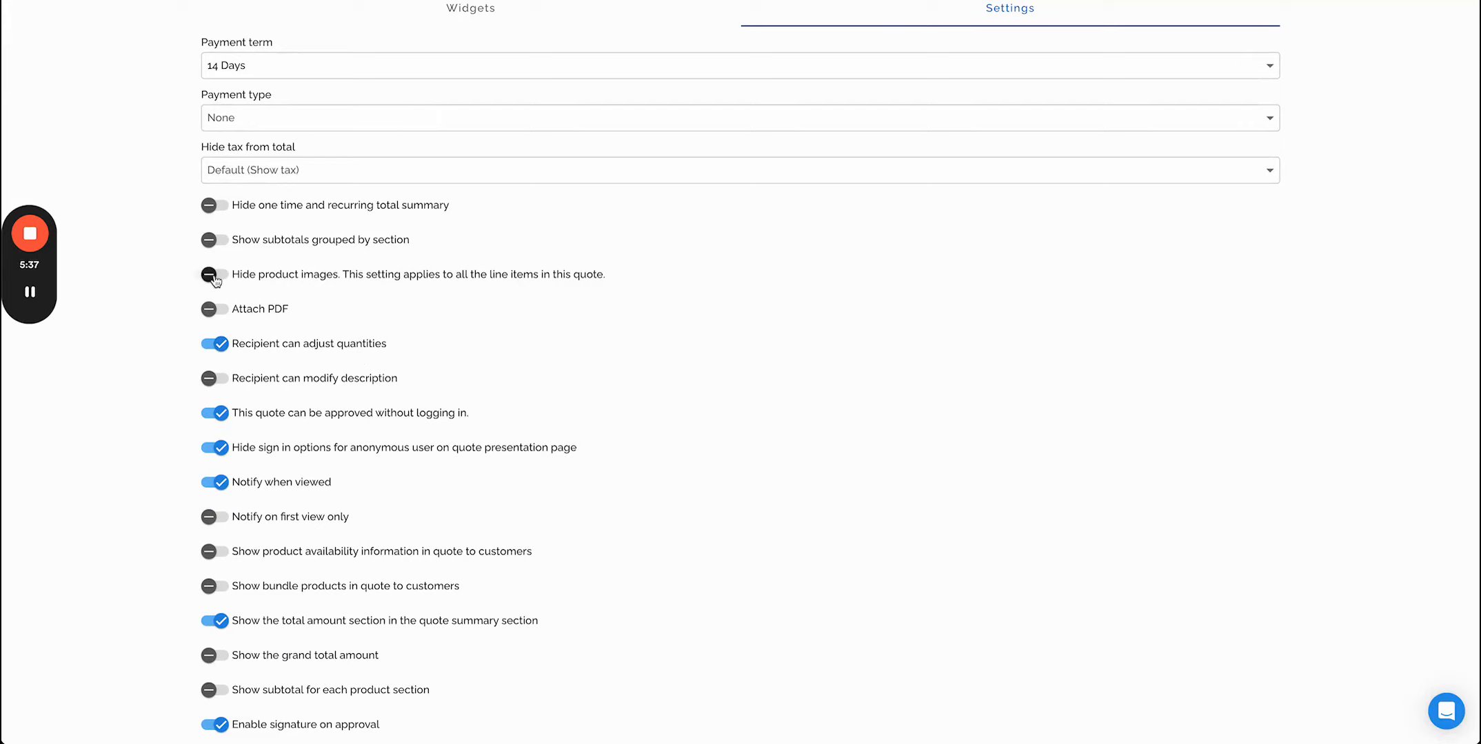
pyautogui.scroll(-2, 170, 577)
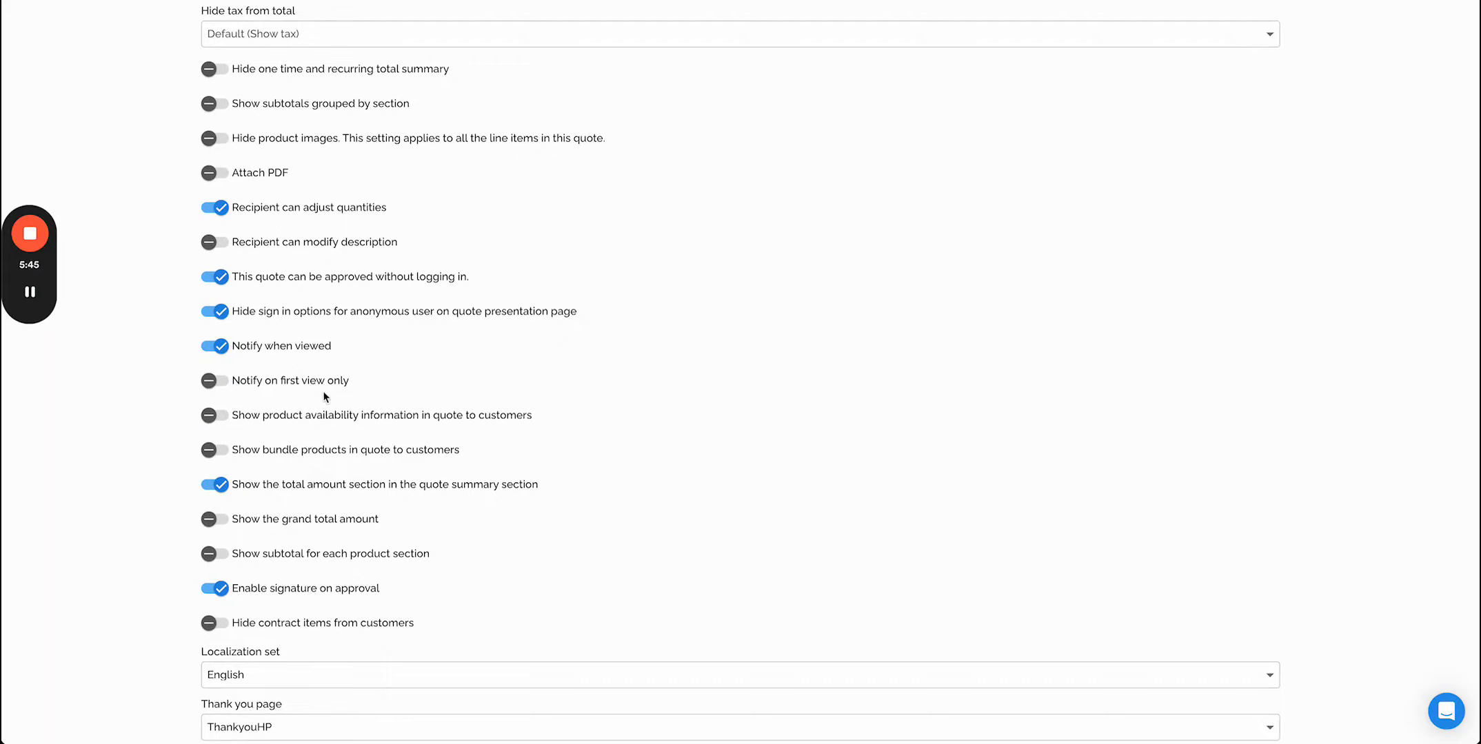
pyautogui.scroll(-4, 324, 393)
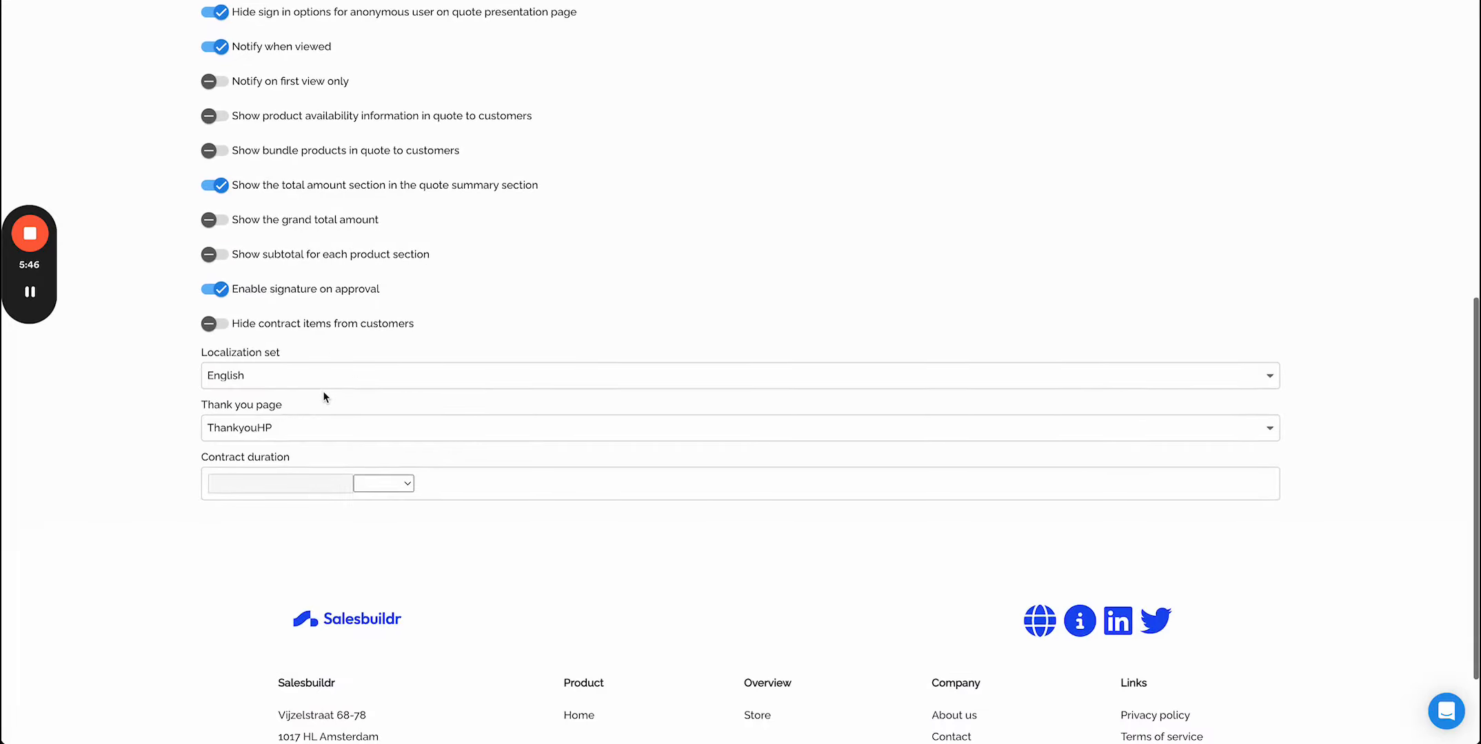
# - Check the Thank you page options and set the contract duration unit to Months
pyautogui.click(282, 435)
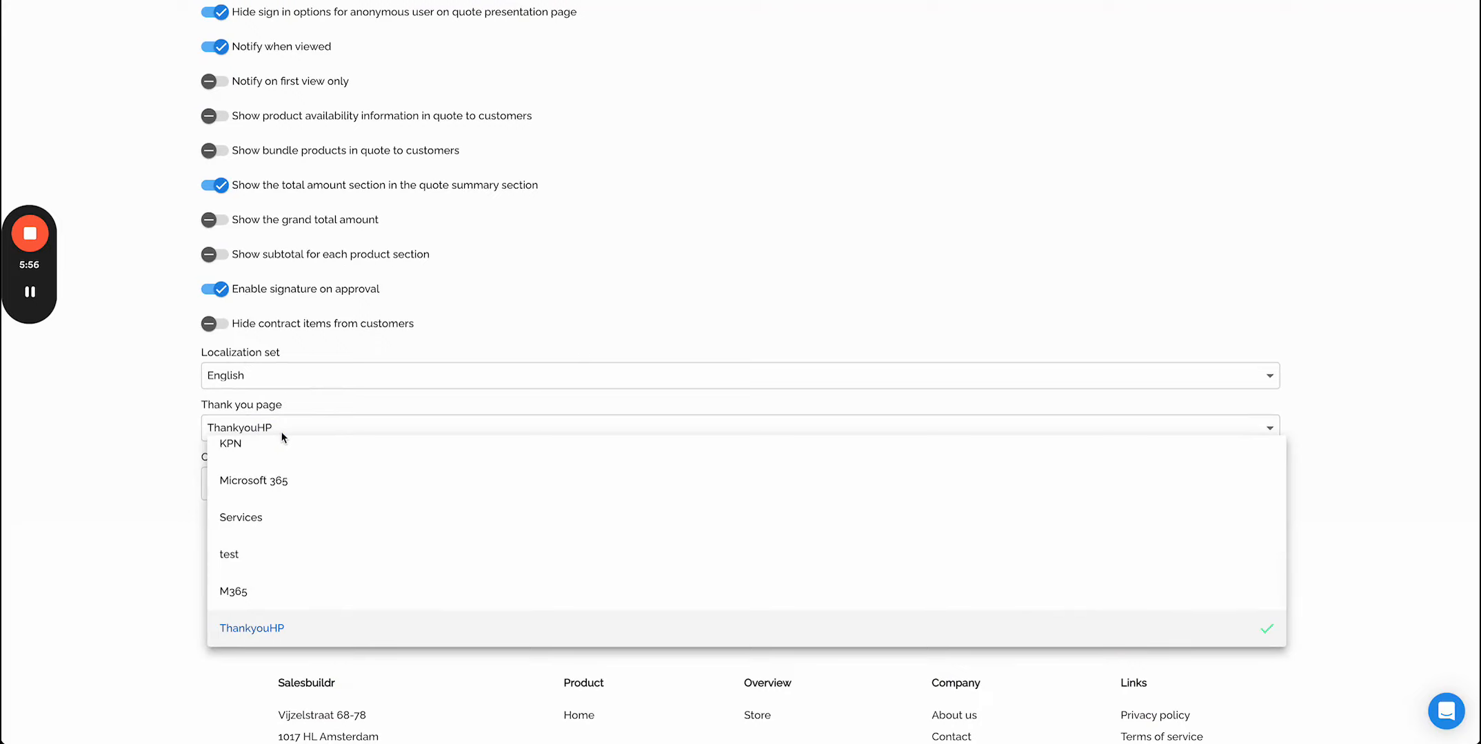
pyautogui.click(152, 422)
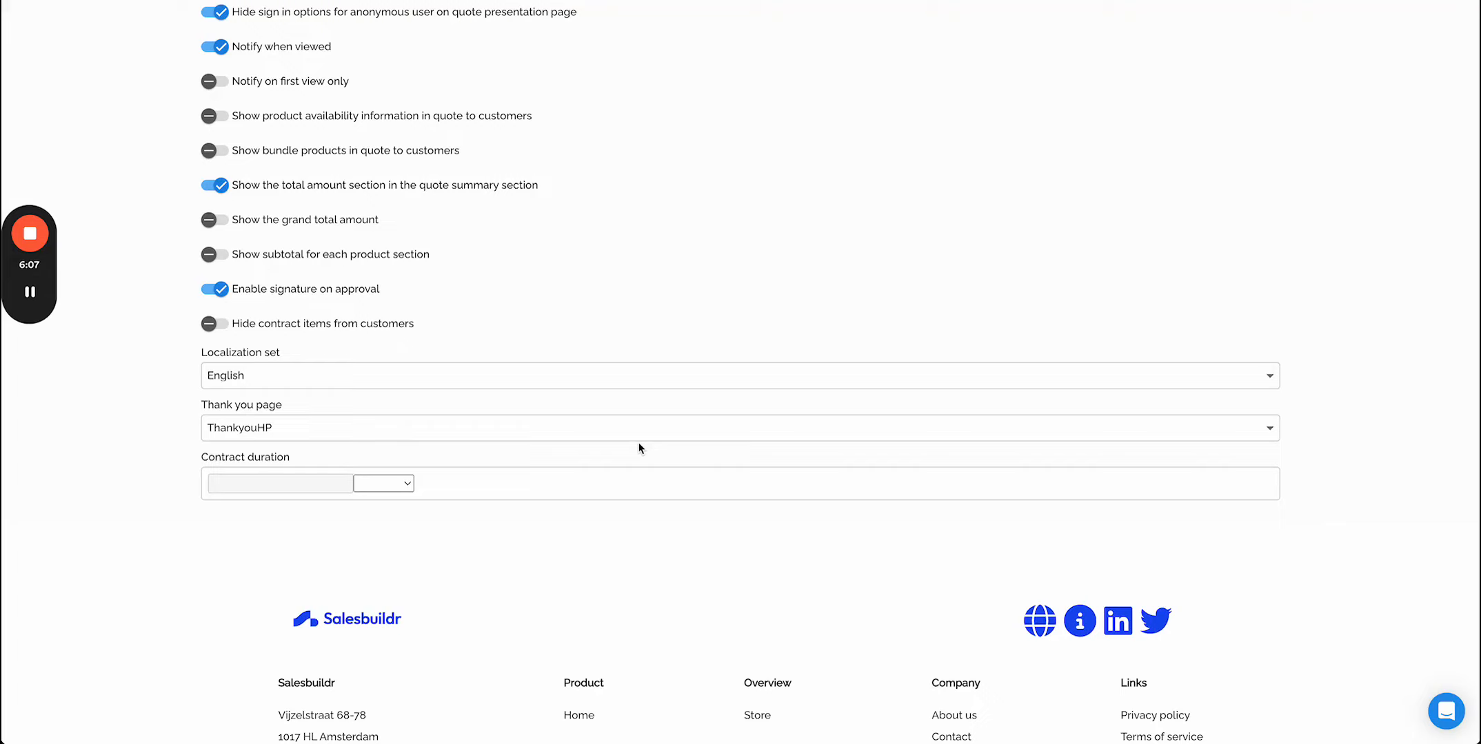
pyautogui.click(398, 491)
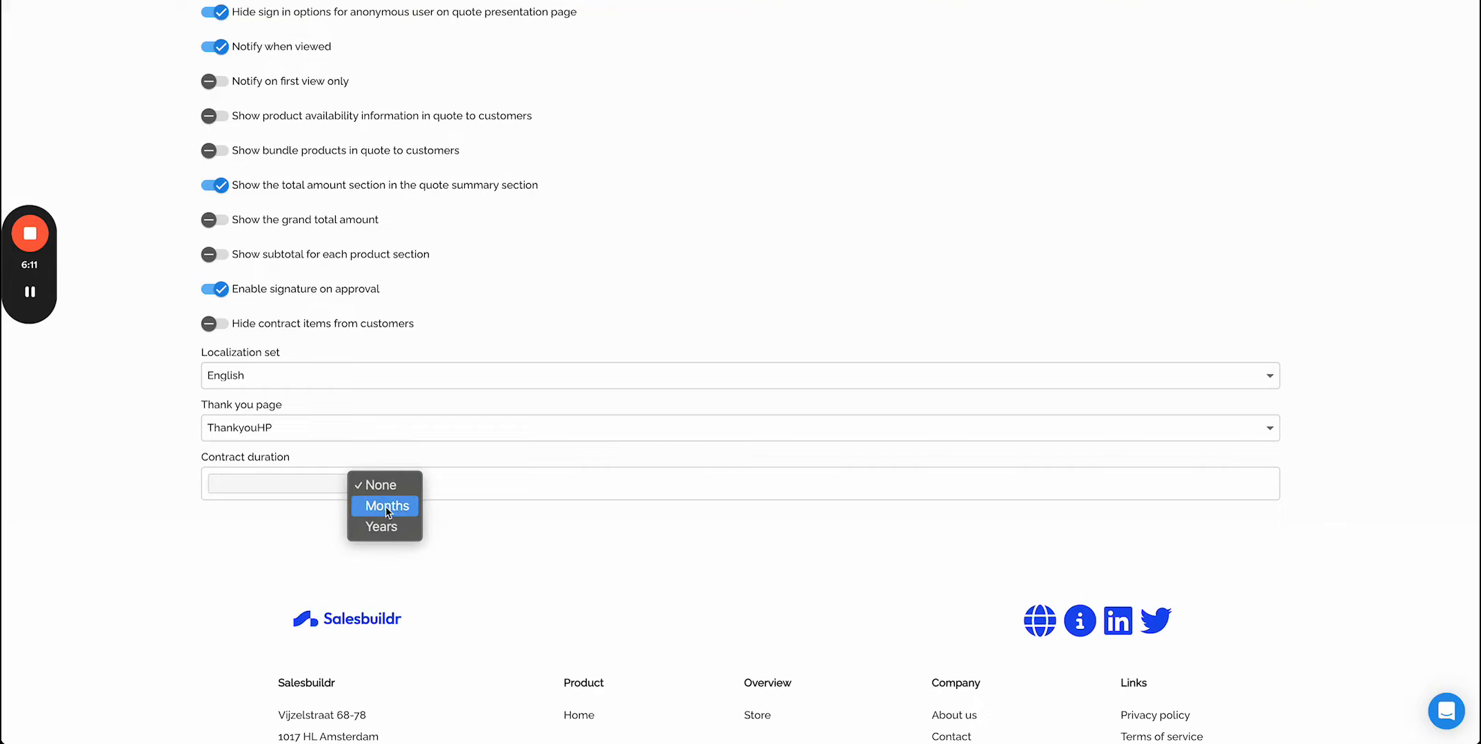
pyautogui.click(385, 506)
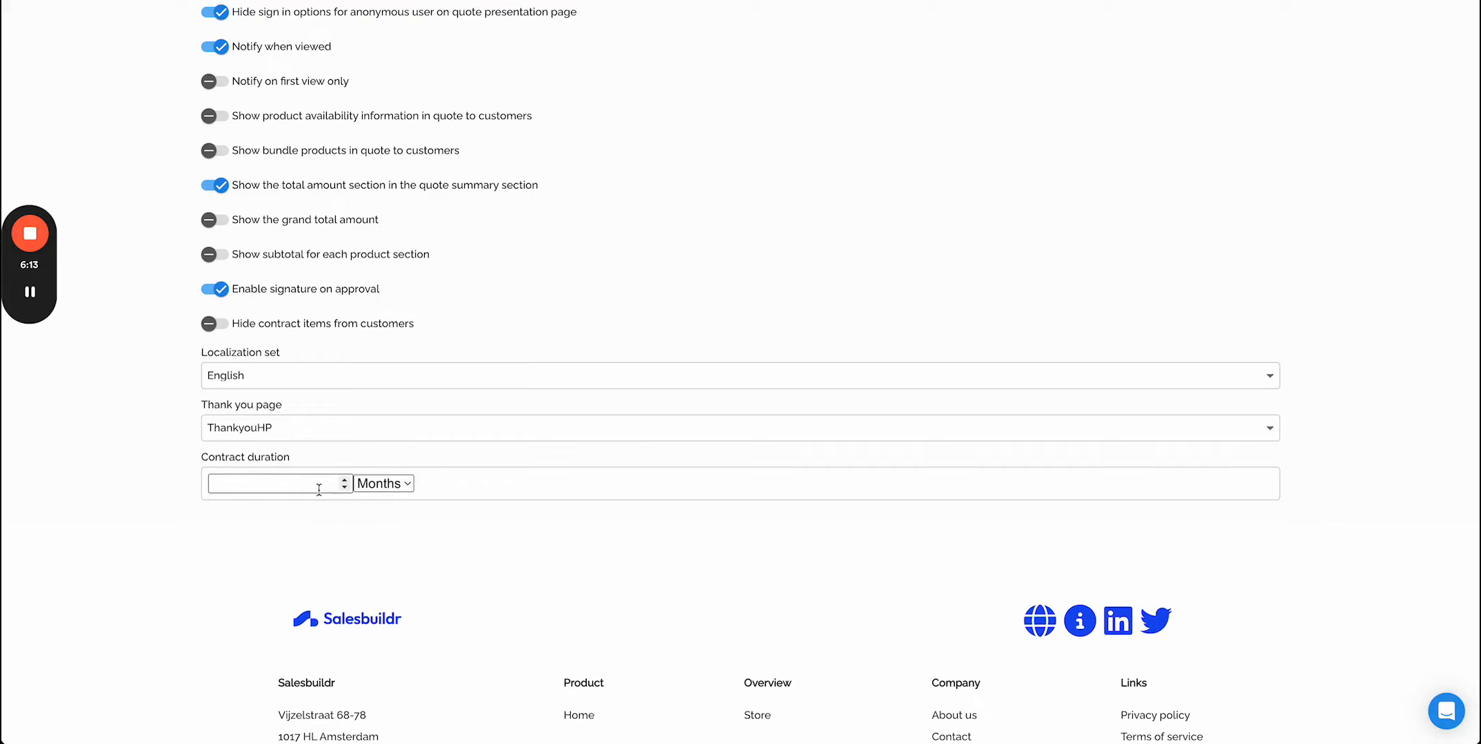
# - Reset the template's contract duration unit to None
pyautogui.click(383, 485)
pyautogui.click(384, 466)
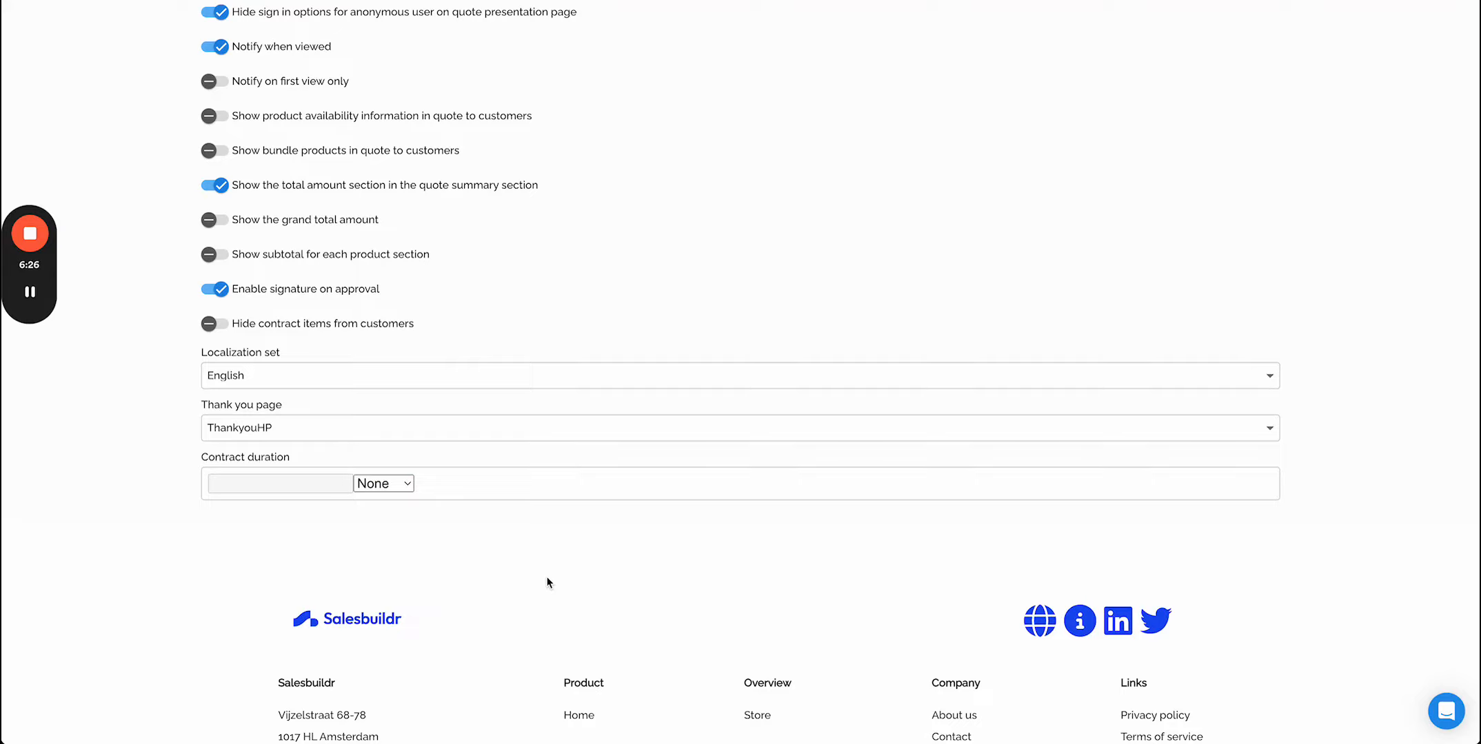
pyautogui.scroll(8, 546, 577)
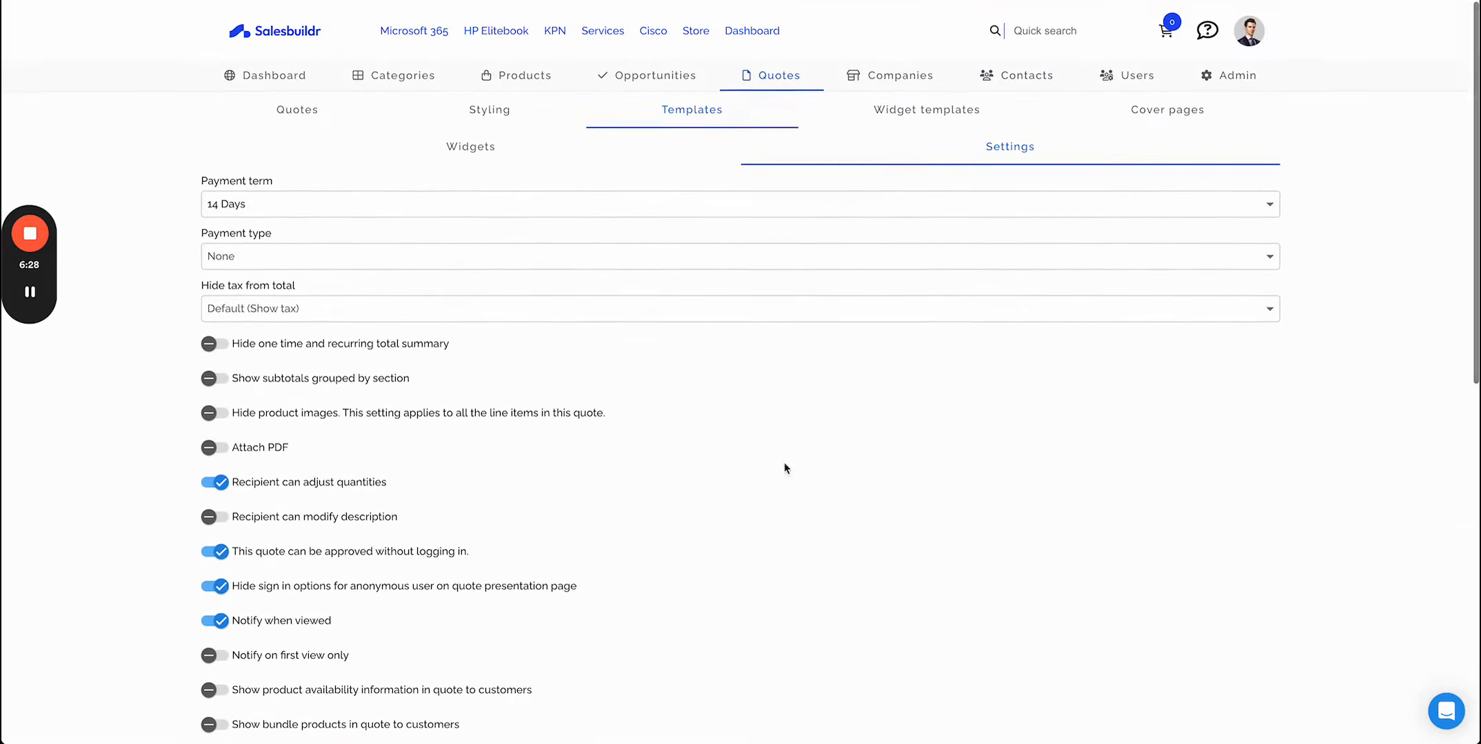
# - Open the template's widgets and browse the internal and marketplace widget libraries in the Insert panel
pyautogui.click(470, 143)
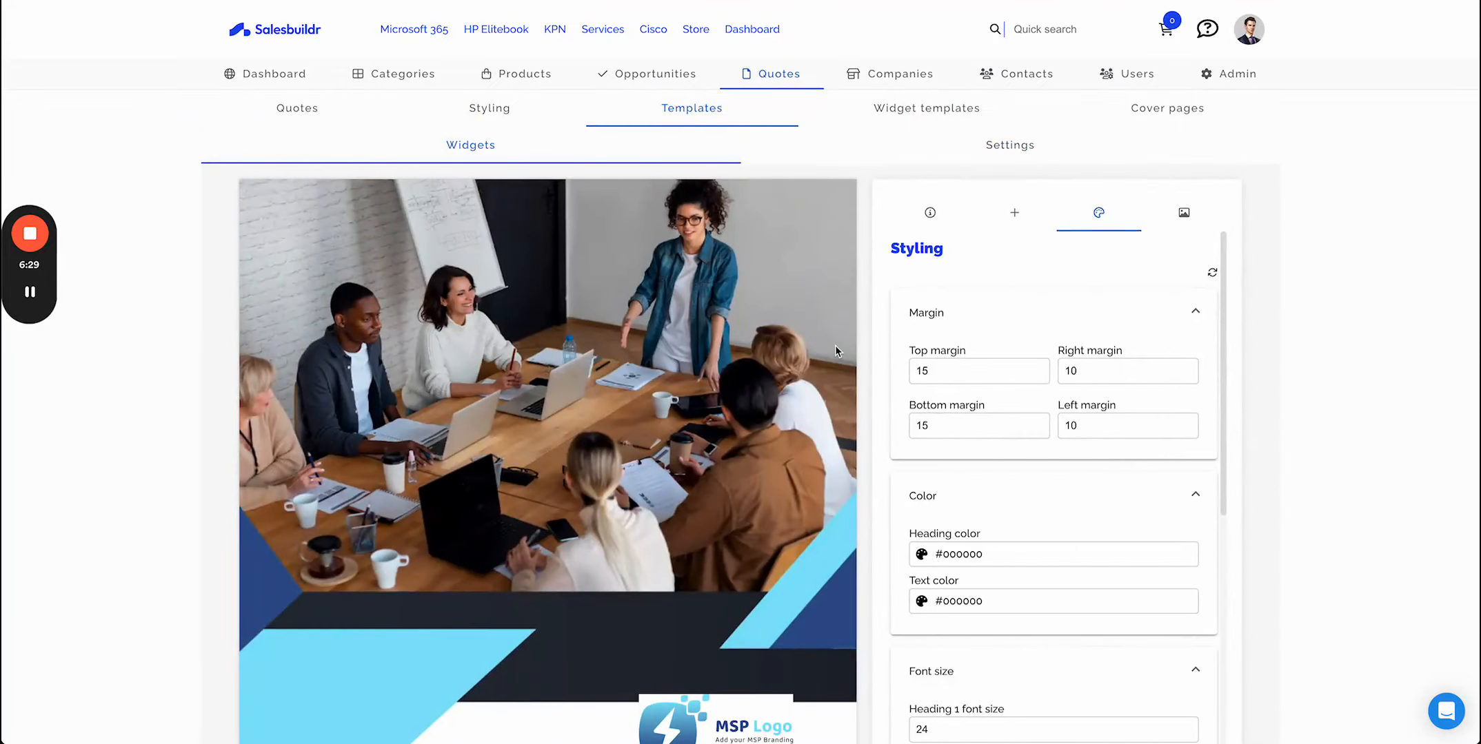
pyautogui.scroll(-15, 835, 351)
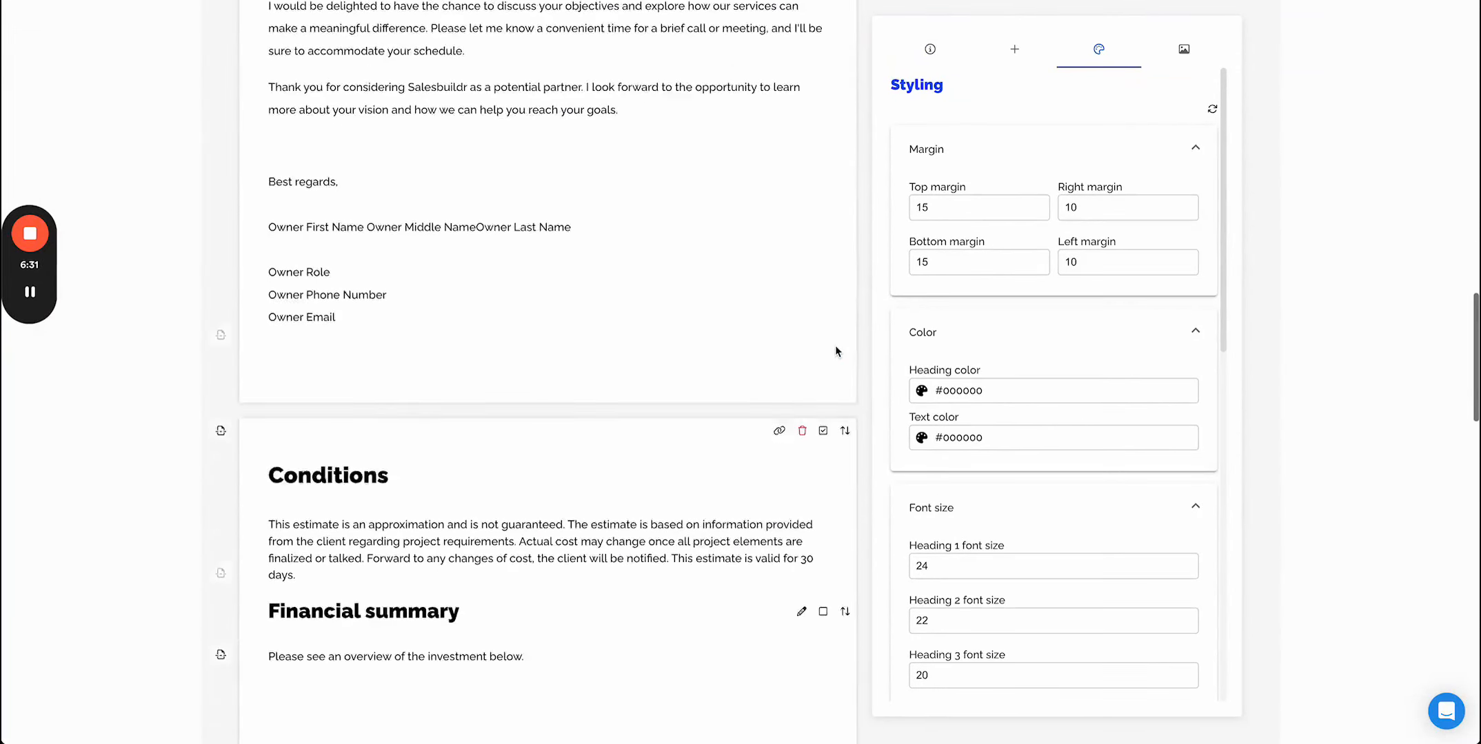
pyautogui.scroll(-1, 836, 352)
pyautogui.click(1014, 49)
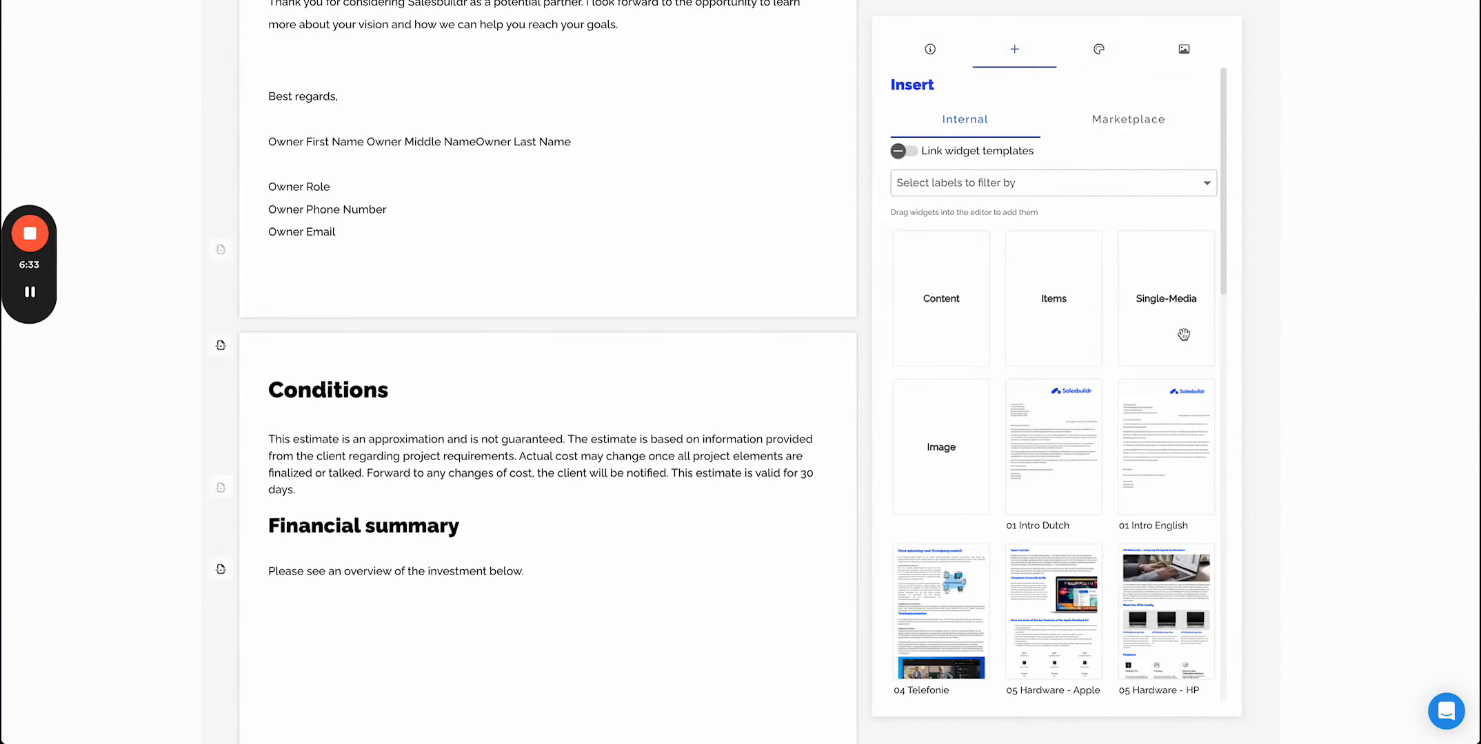
pyautogui.scroll(-10, 1096, 486)
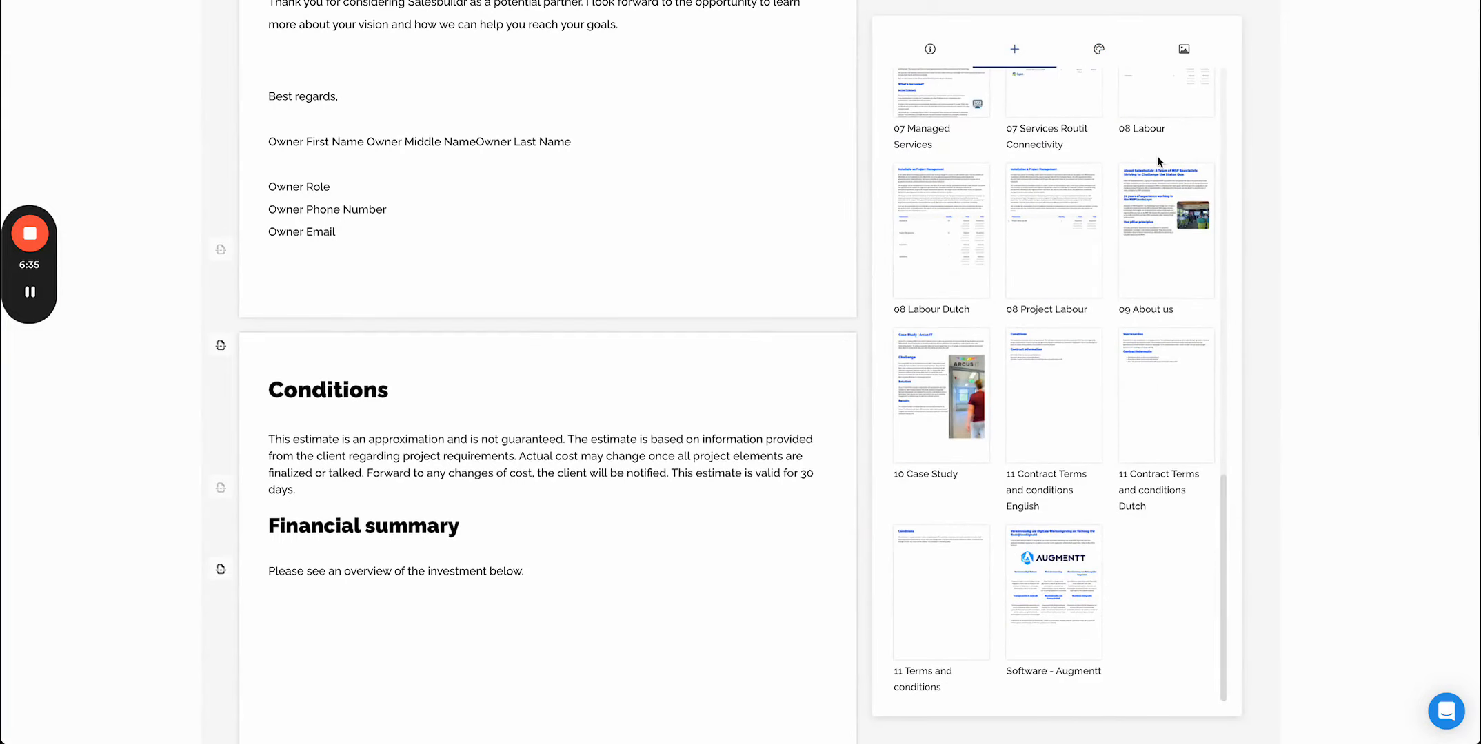
pyautogui.scroll(10, 1158, 158)
pyautogui.click(1138, 121)
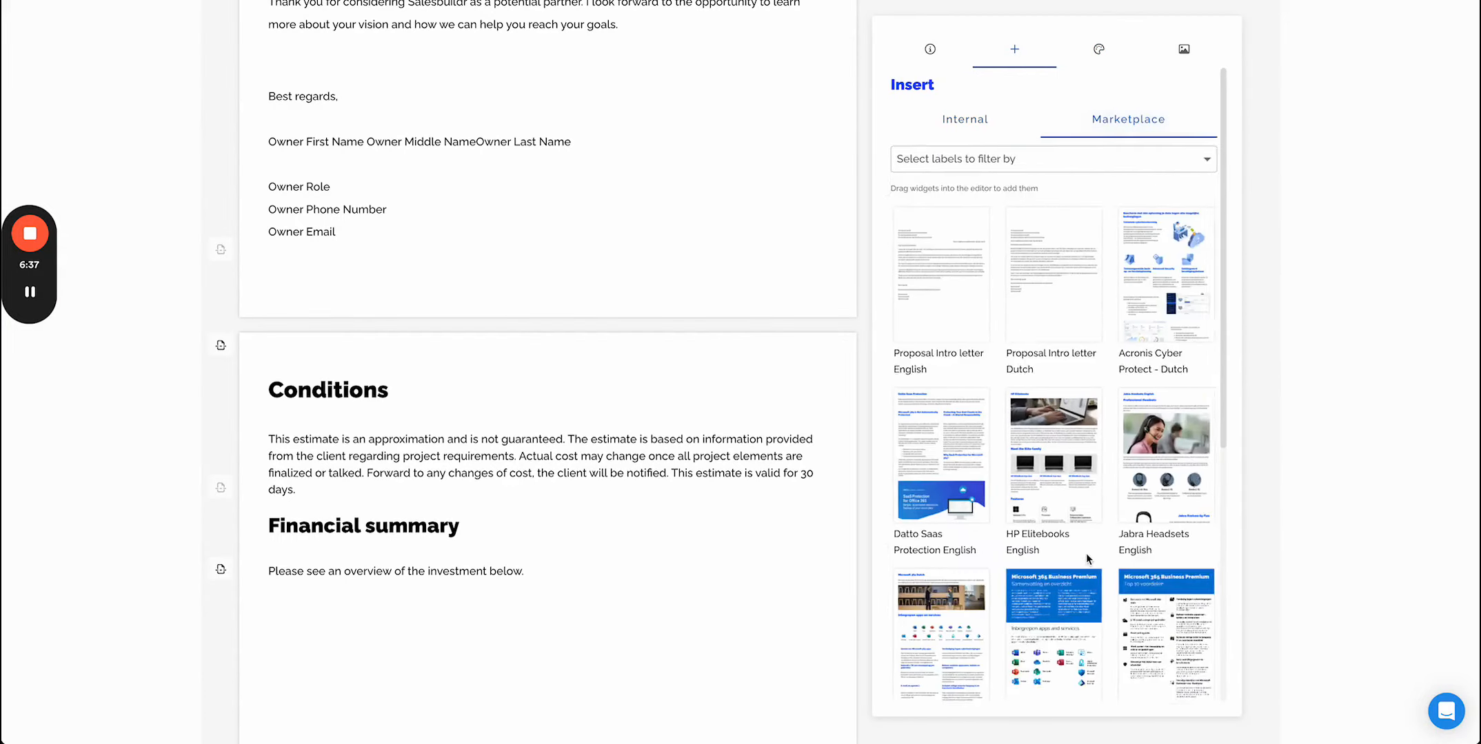
pyautogui.scroll(-5, 1086, 553)
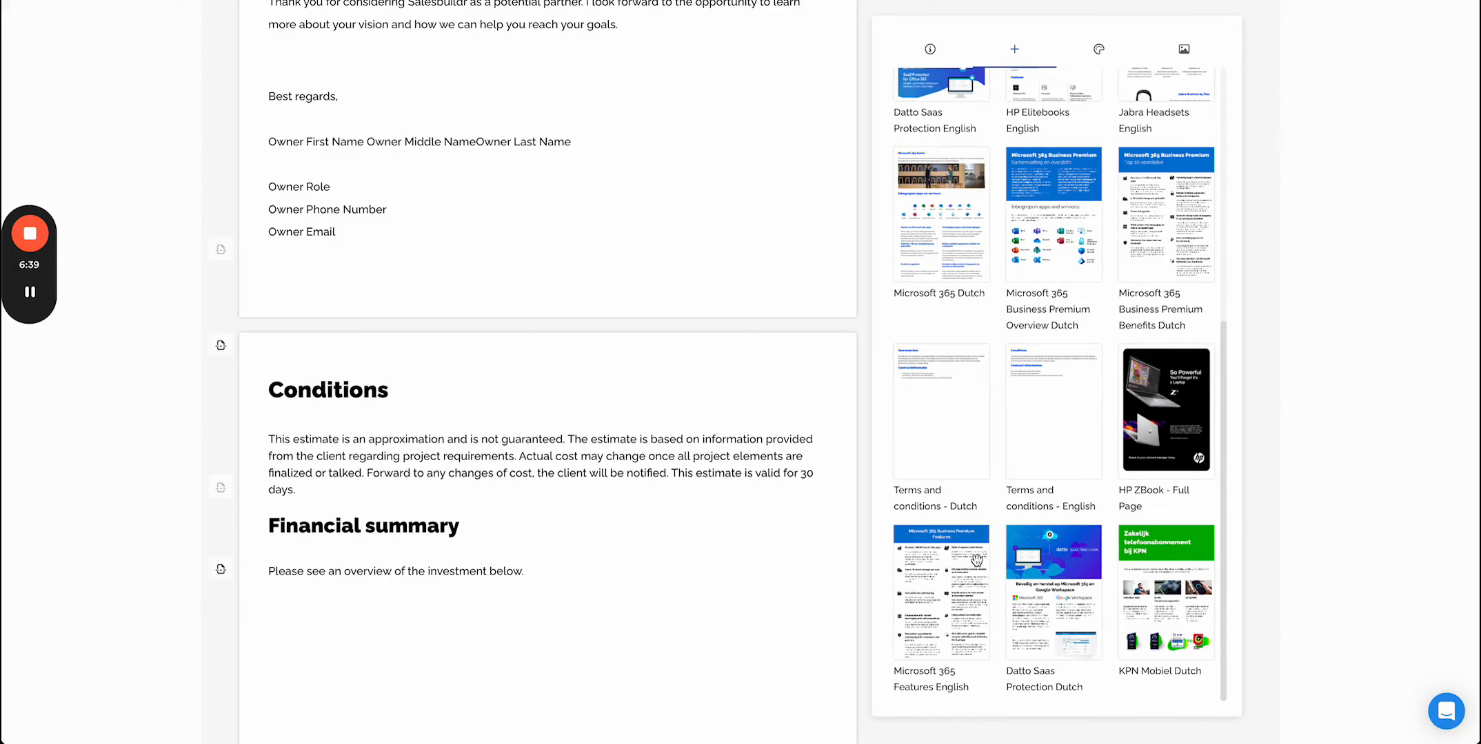
# - Insert the Microsoft 365 Features English marketplace widget below the intro letter, review it, then delete it
pyautogui.moveTo(935, 553); pyautogui.dragTo(375, 488)
pyautogui.scroll(-3, 375, 488)
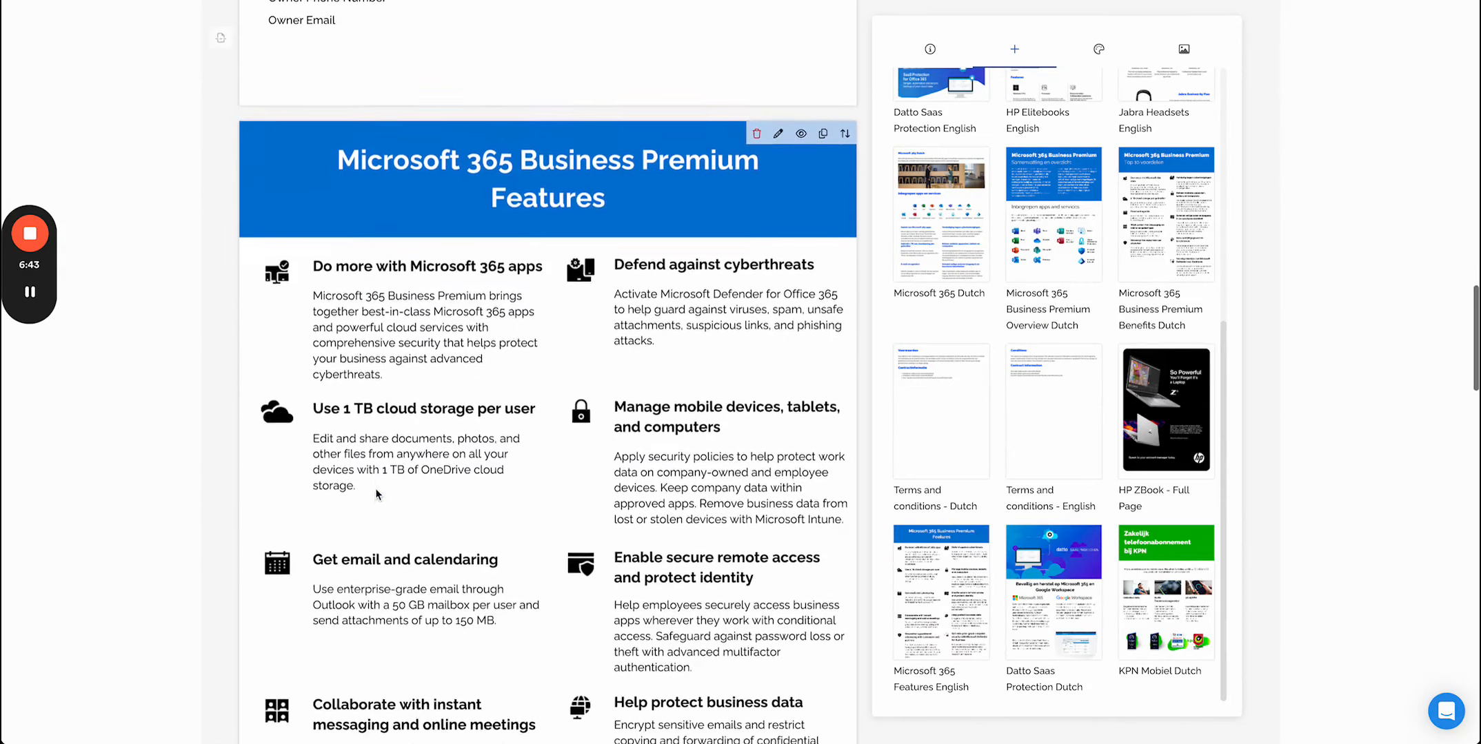
pyautogui.scroll(-6, 376, 490)
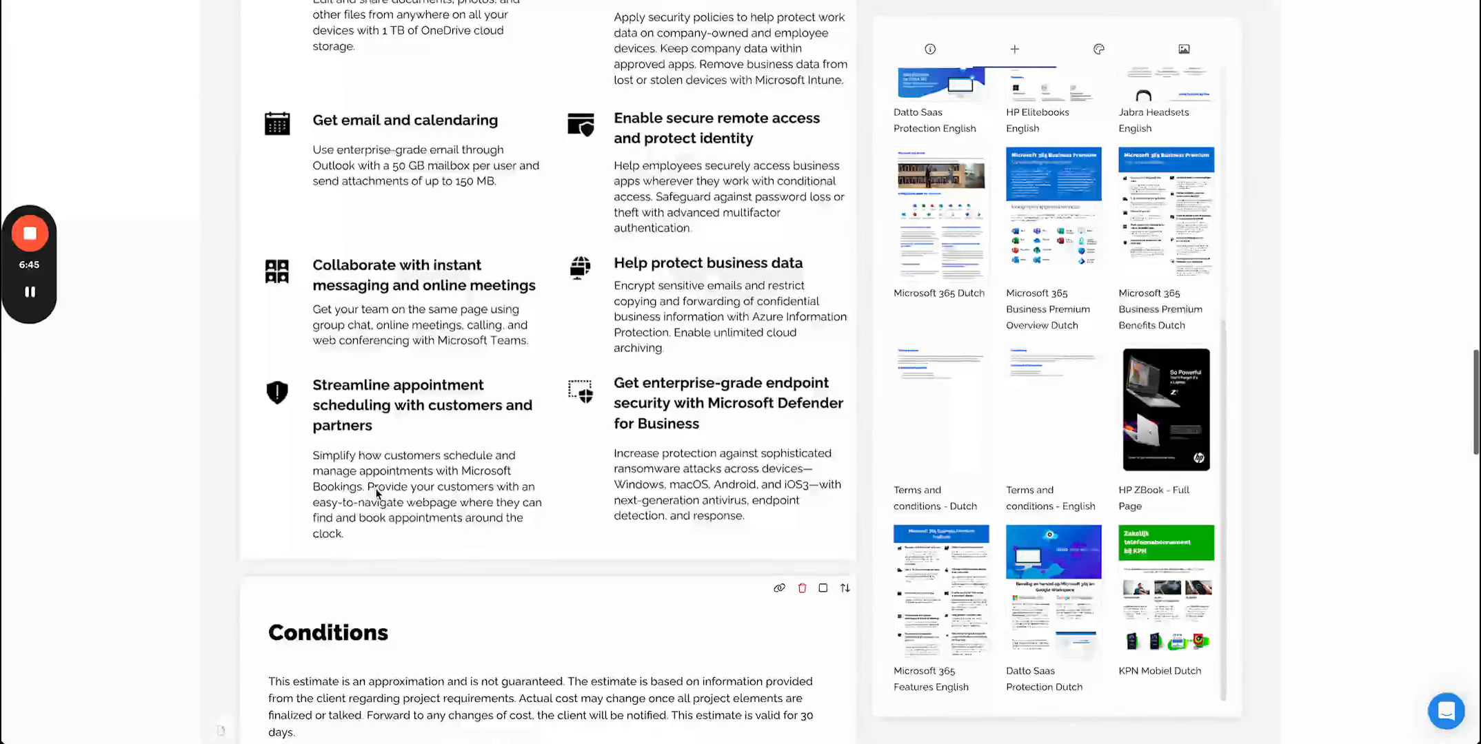
pyautogui.scroll(6, 376, 490)
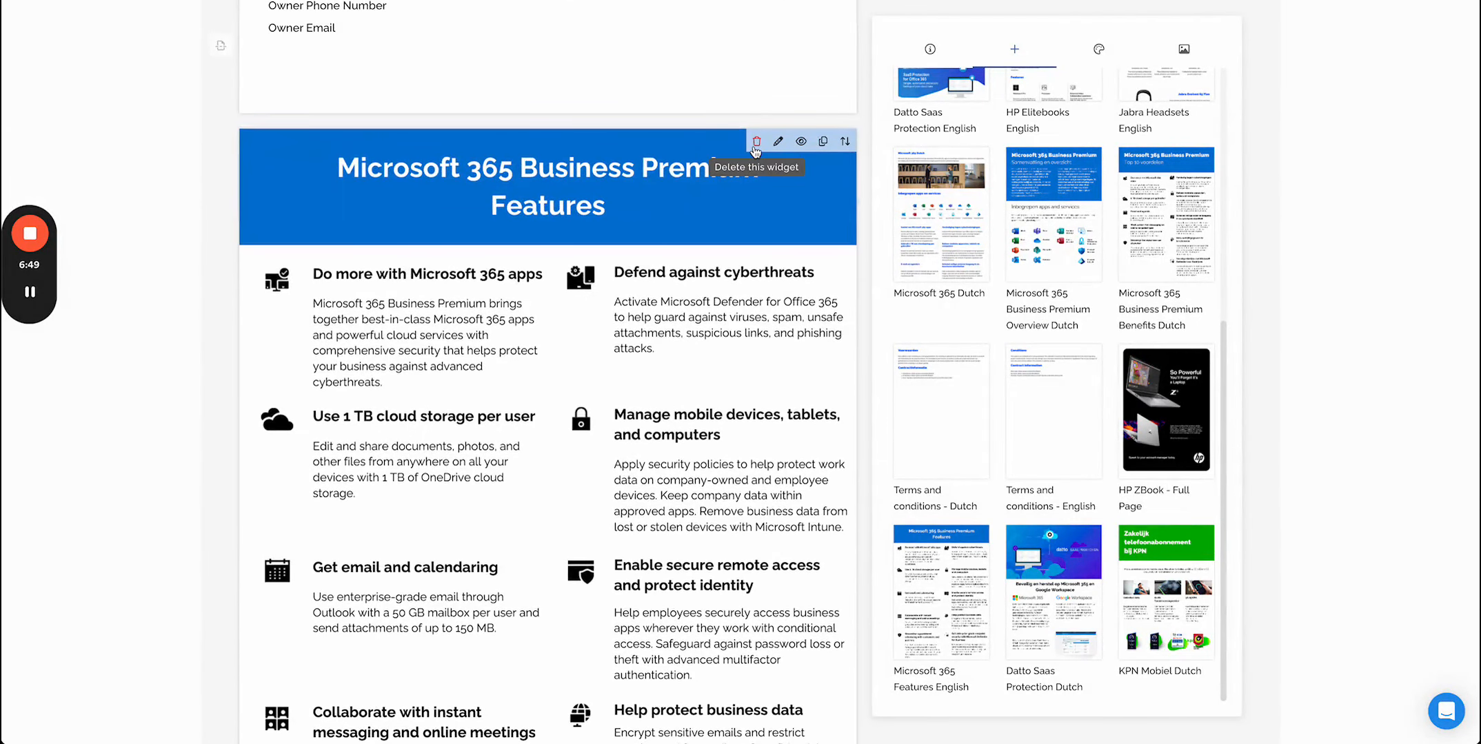
pyautogui.click(755, 145)
pyautogui.click(791, 414)
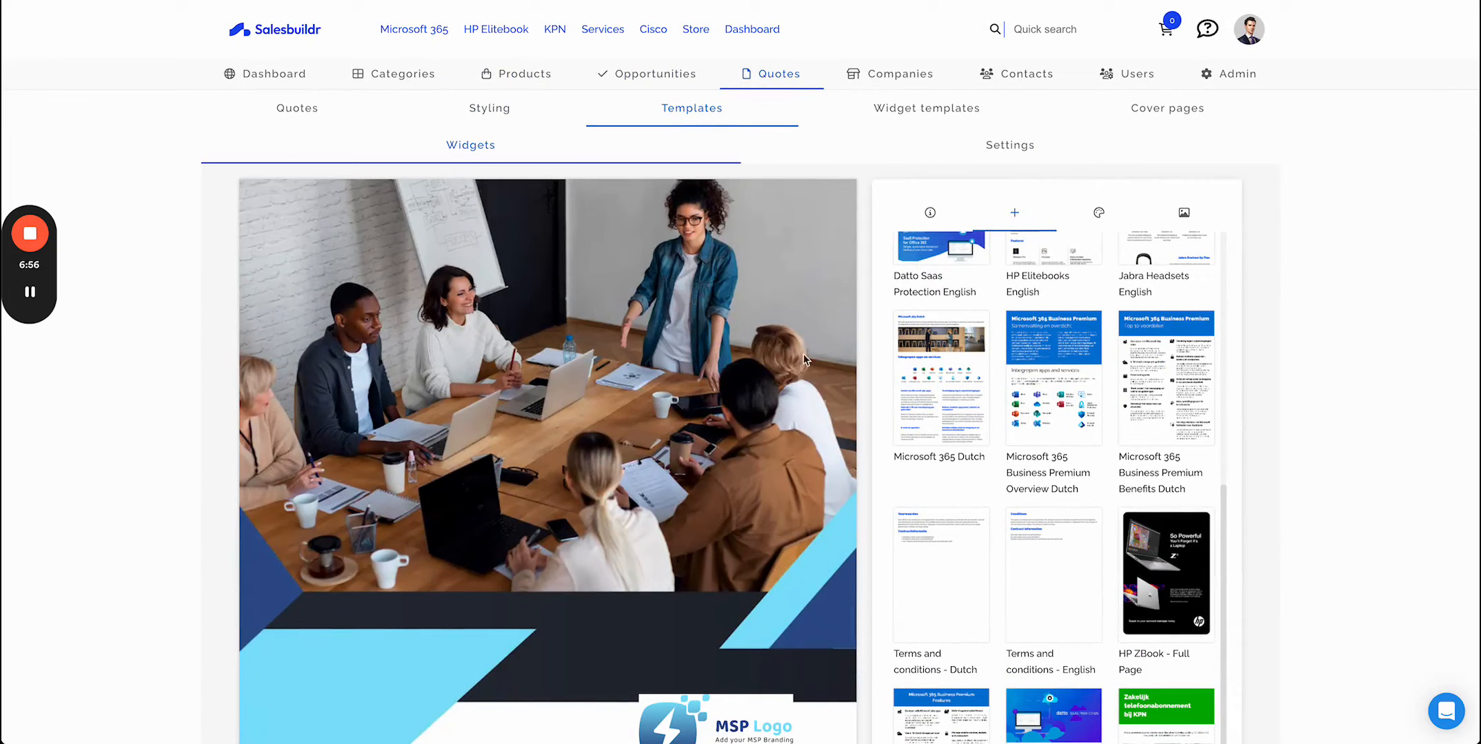
# - Filter the widget templates list by the microsoft 365 label, then clear the filter
pyautogui.click(953, 113)
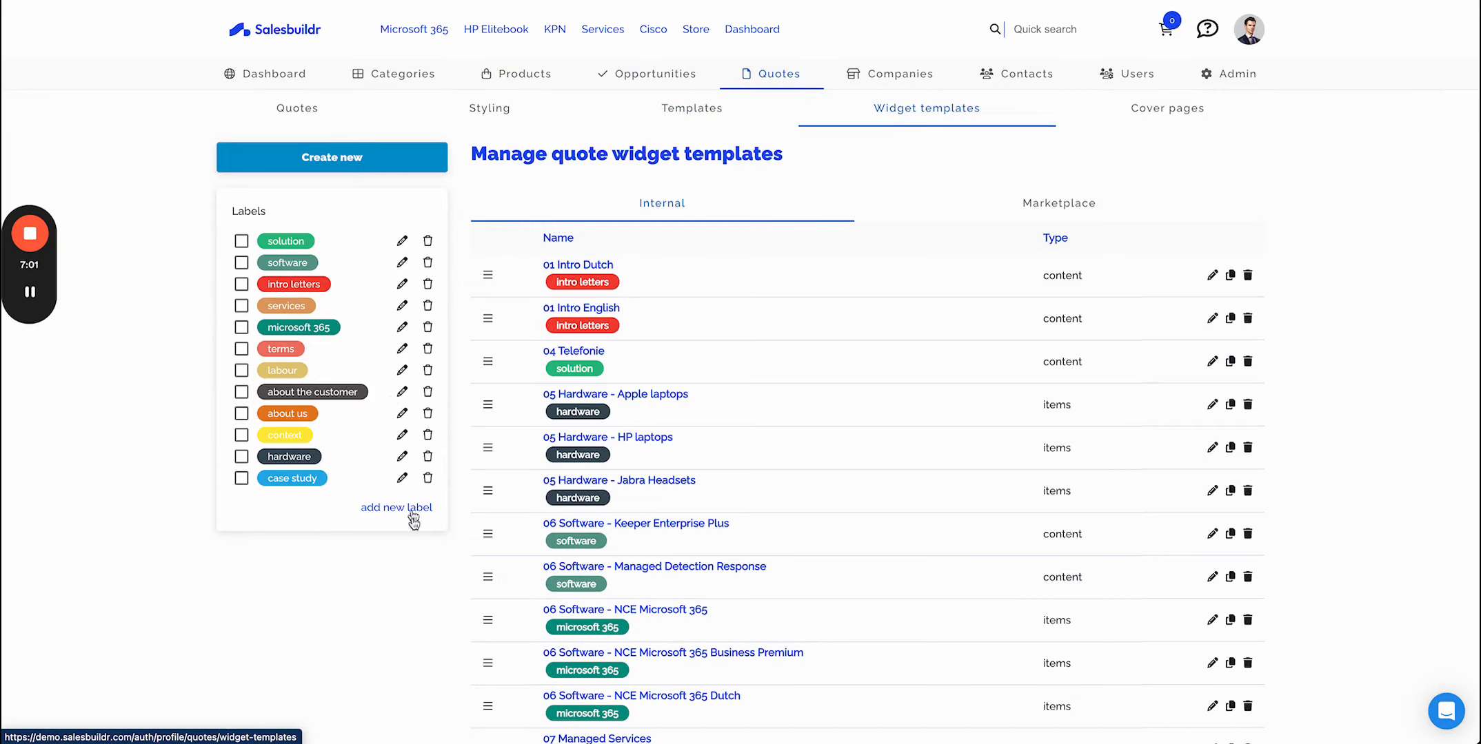
pyautogui.click(241, 328)
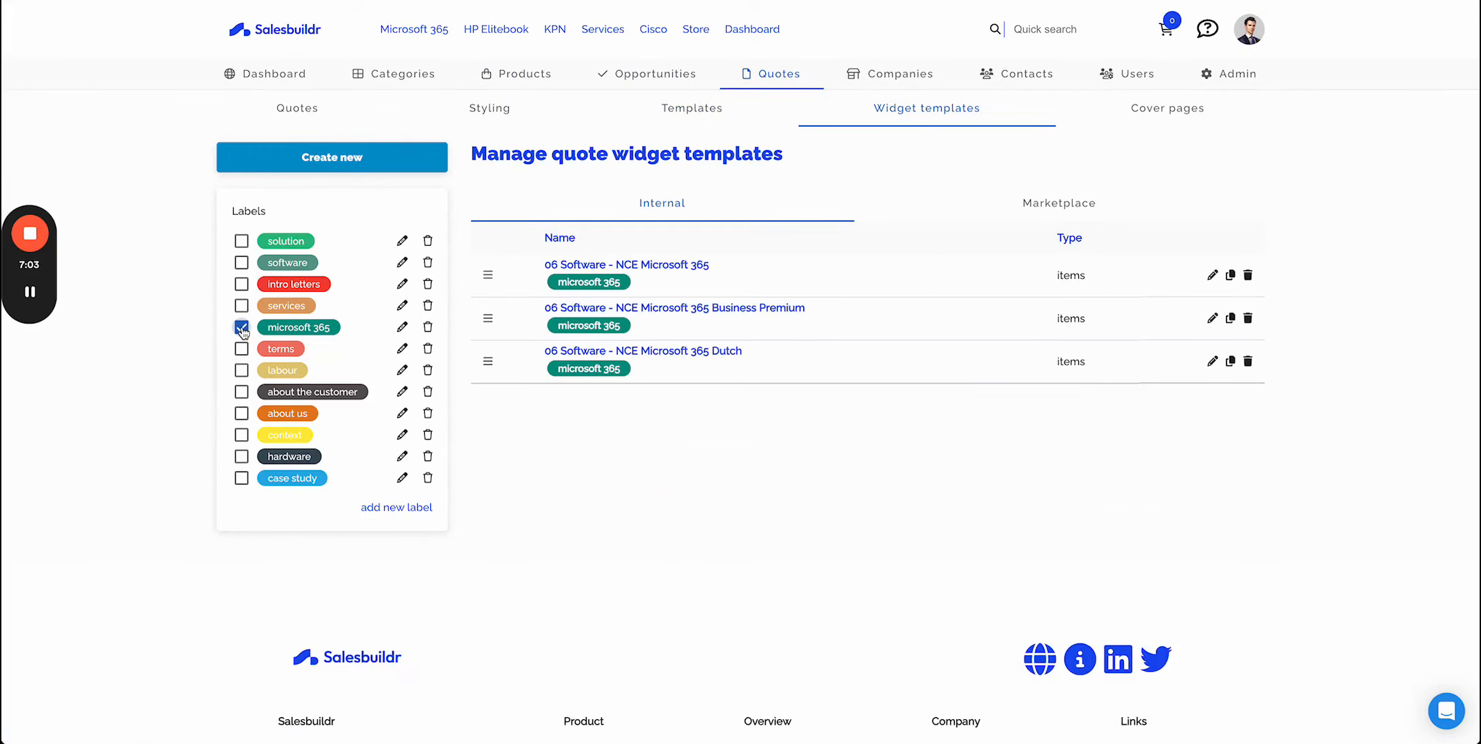
pyautogui.click(241, 328)
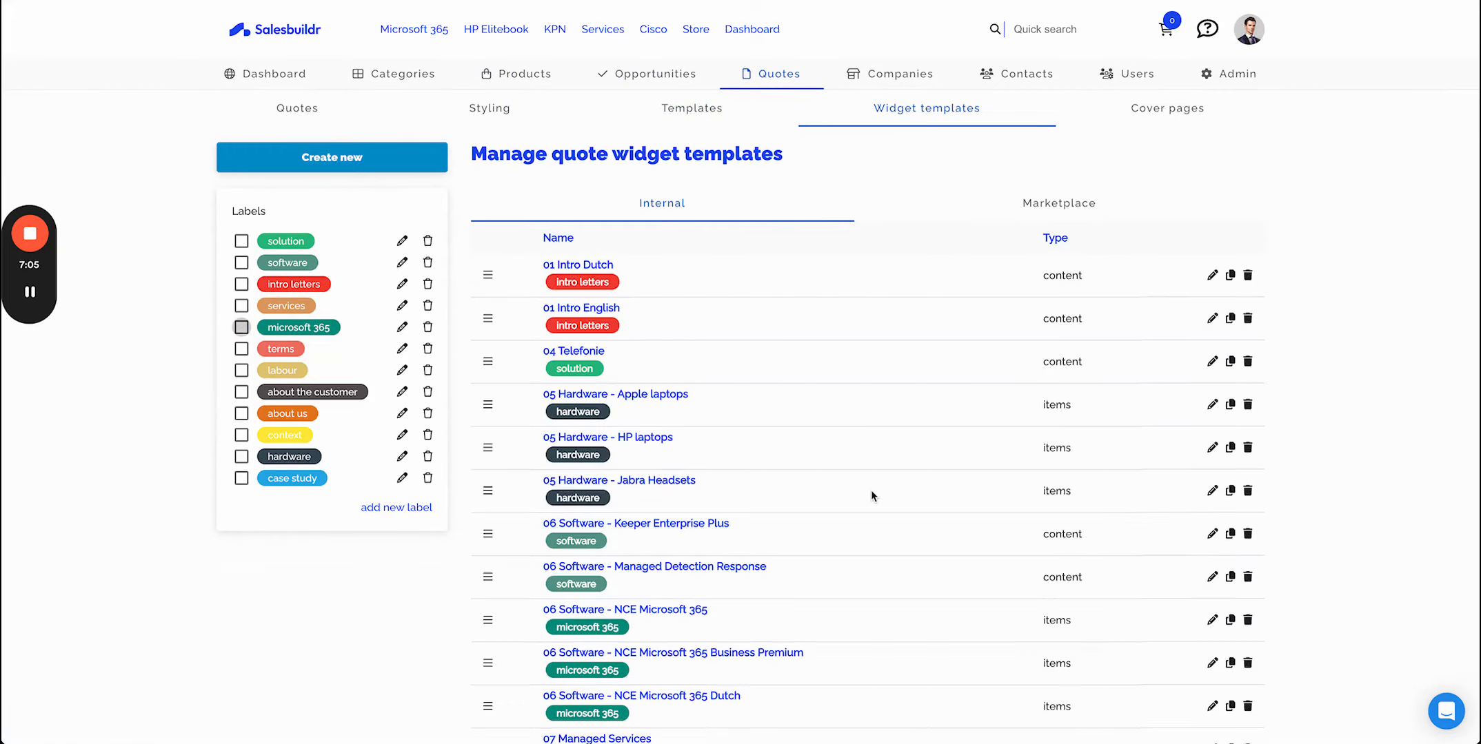
# - Open the 05 Hardware - Jabra Headsets widget template and review its products, content and labels
pyautogui.scroll(-3, 871, 491)
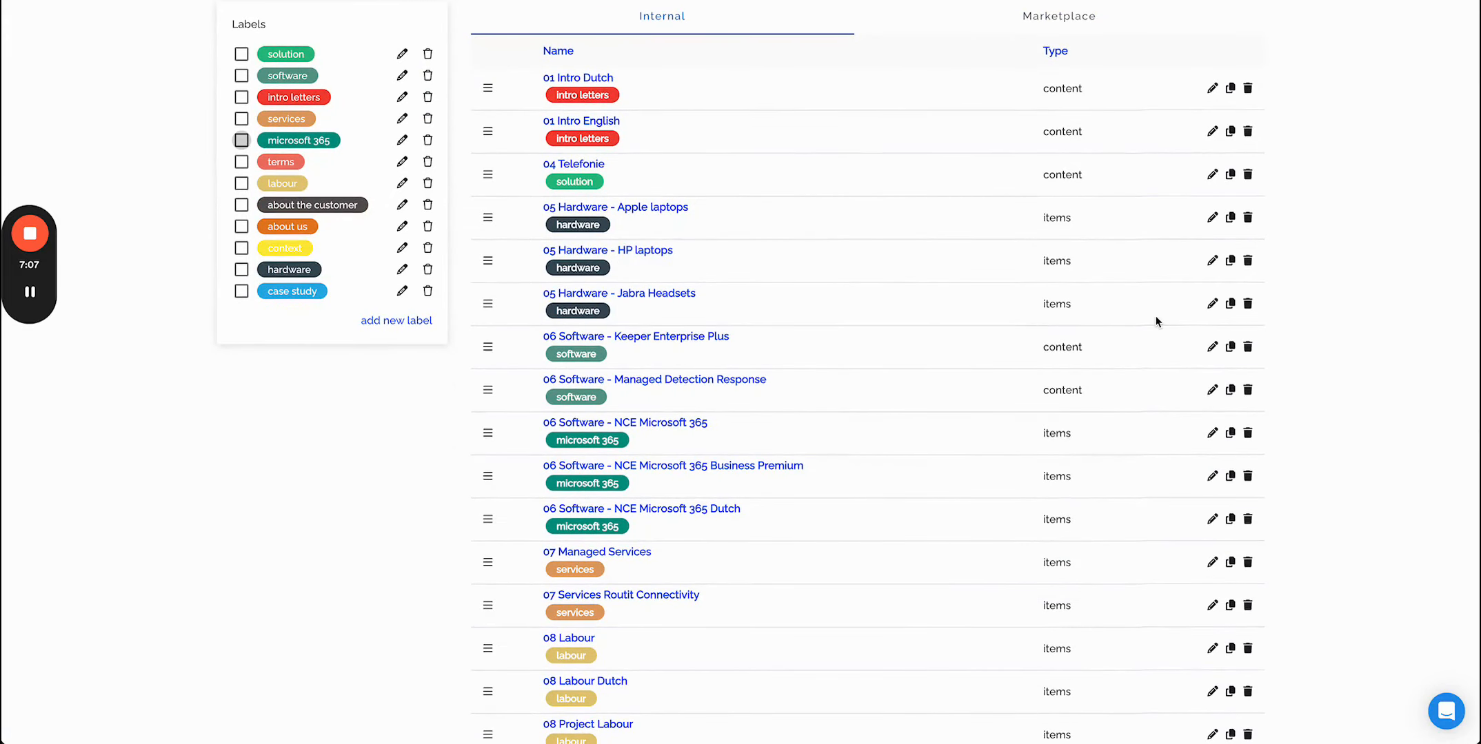
pyautogui.click(1211, 303)
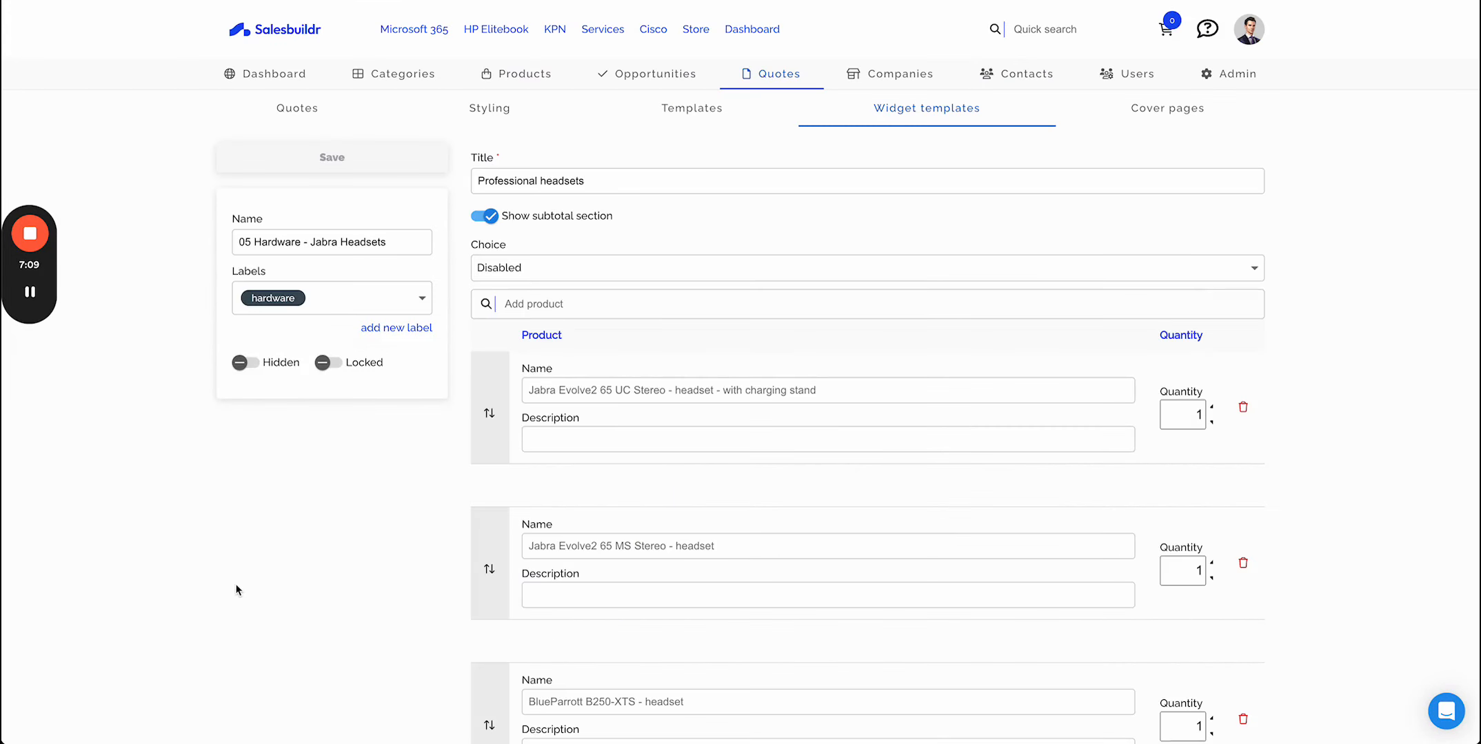
pyautogui.scroll(-2, 236, 591)
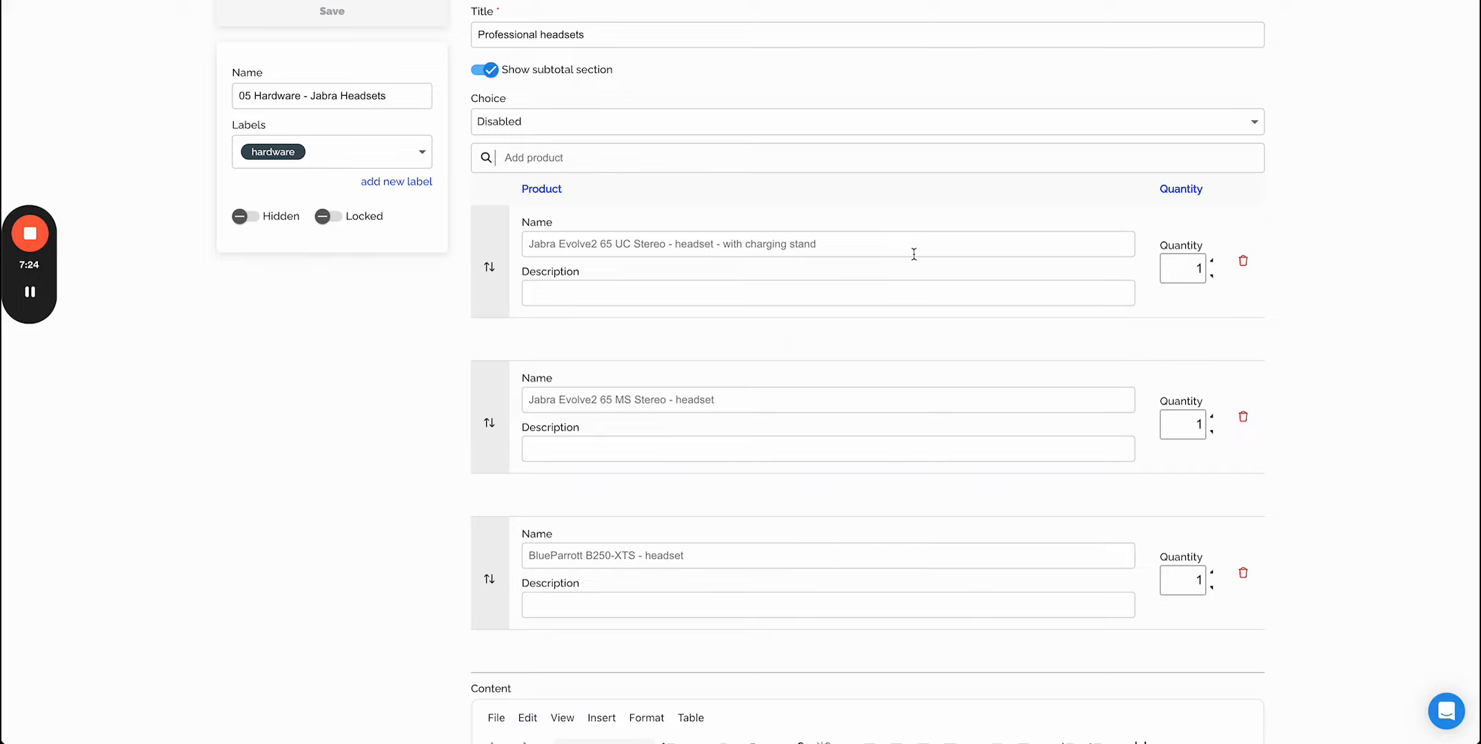
pyautogui.scroll(-9, 879, 462)
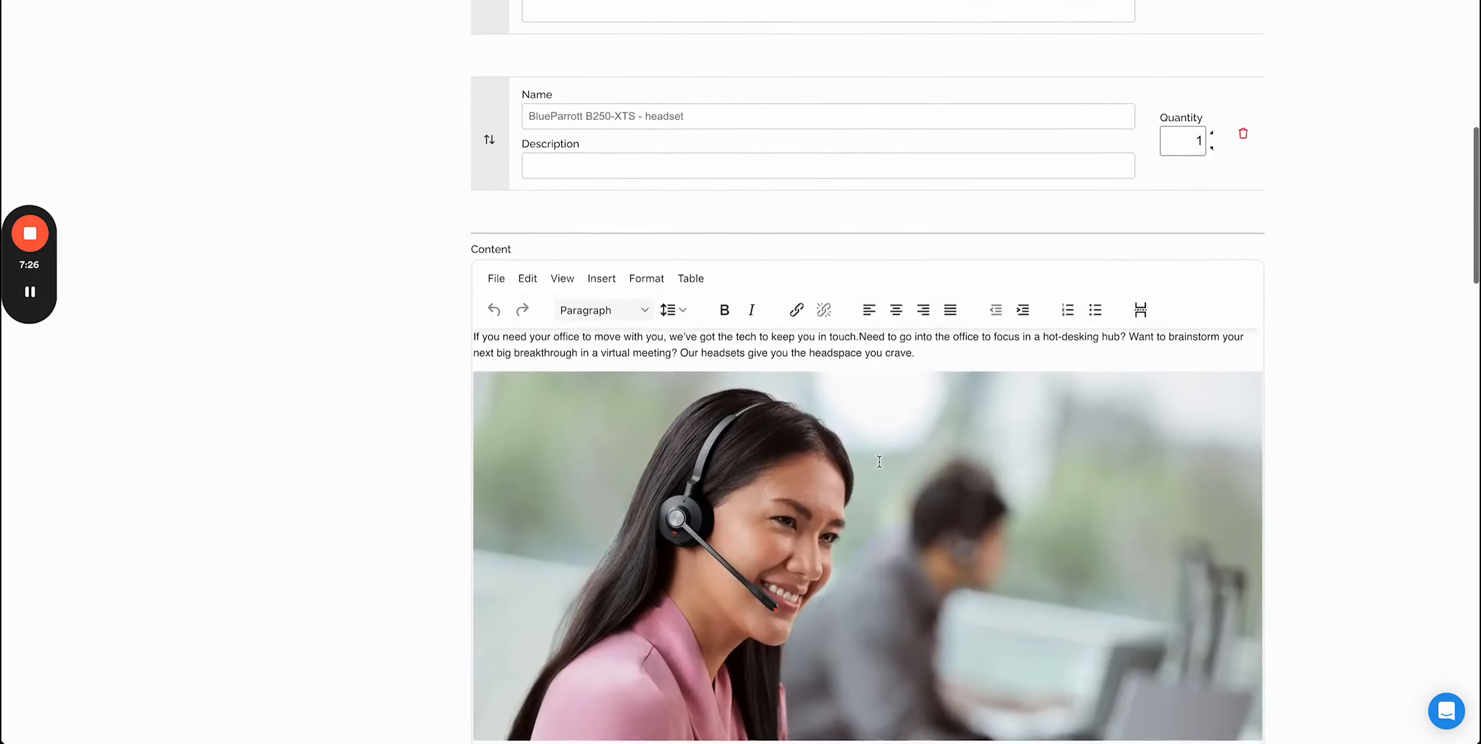
pyautogui.scroll(-1, 879, 462)
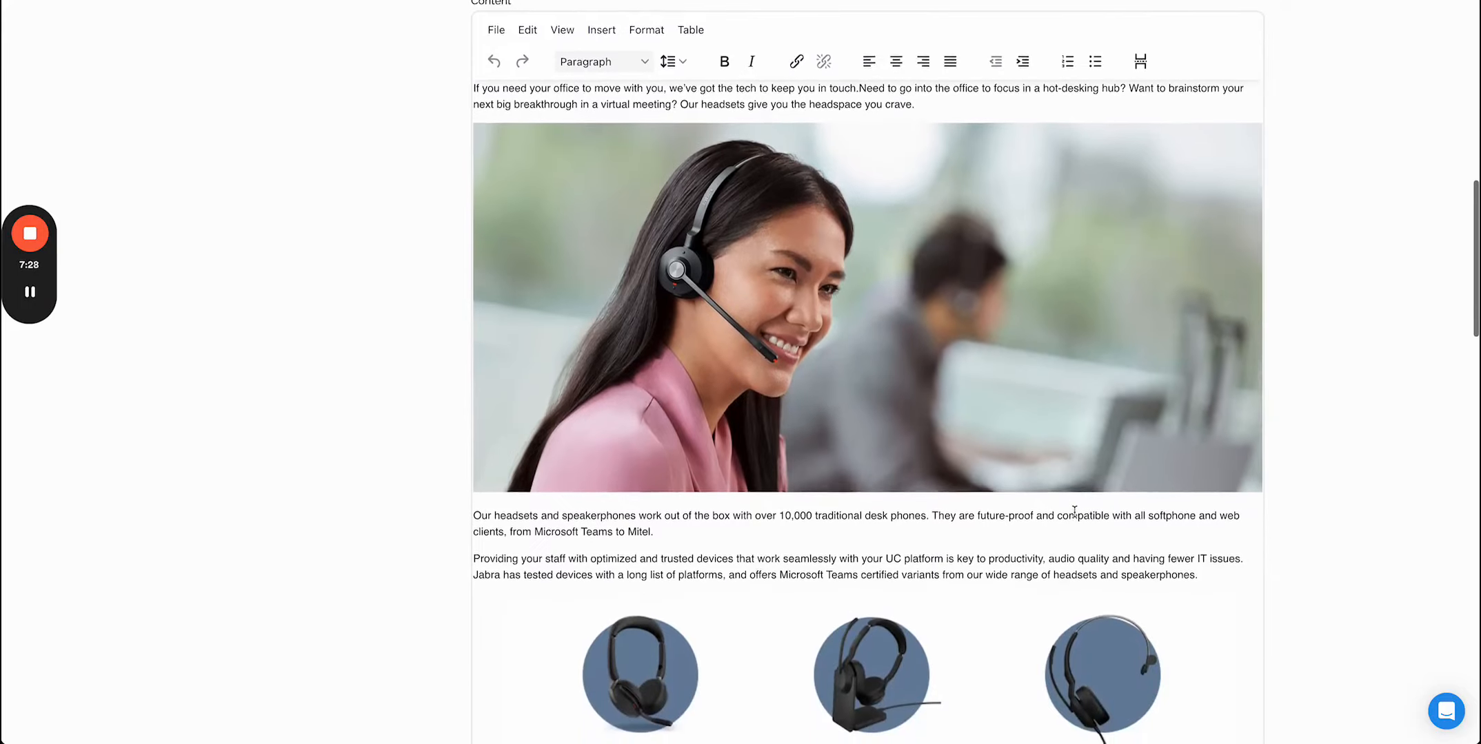
pyautogui.scroll(-10, 1075, 512)
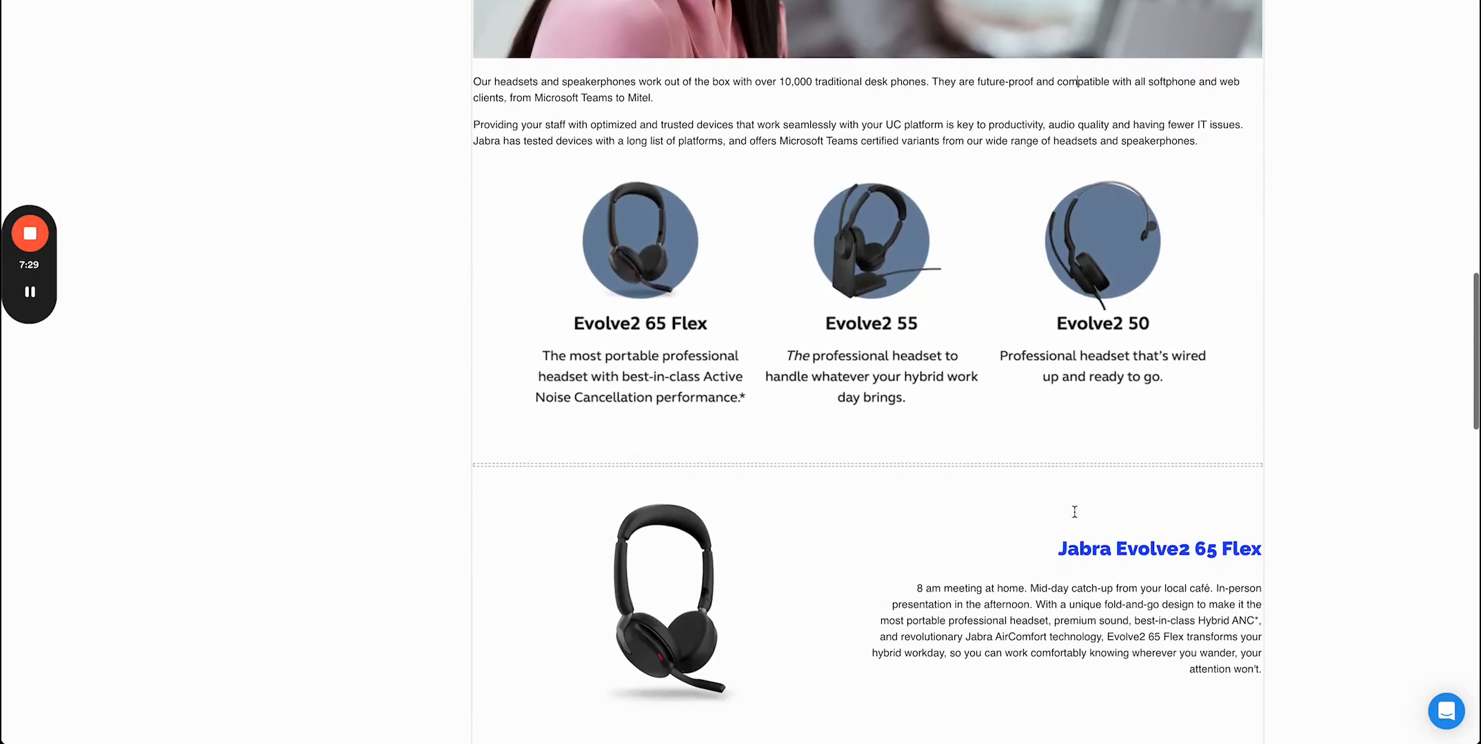
pyautogui.scroll(-9, 1075, 511)
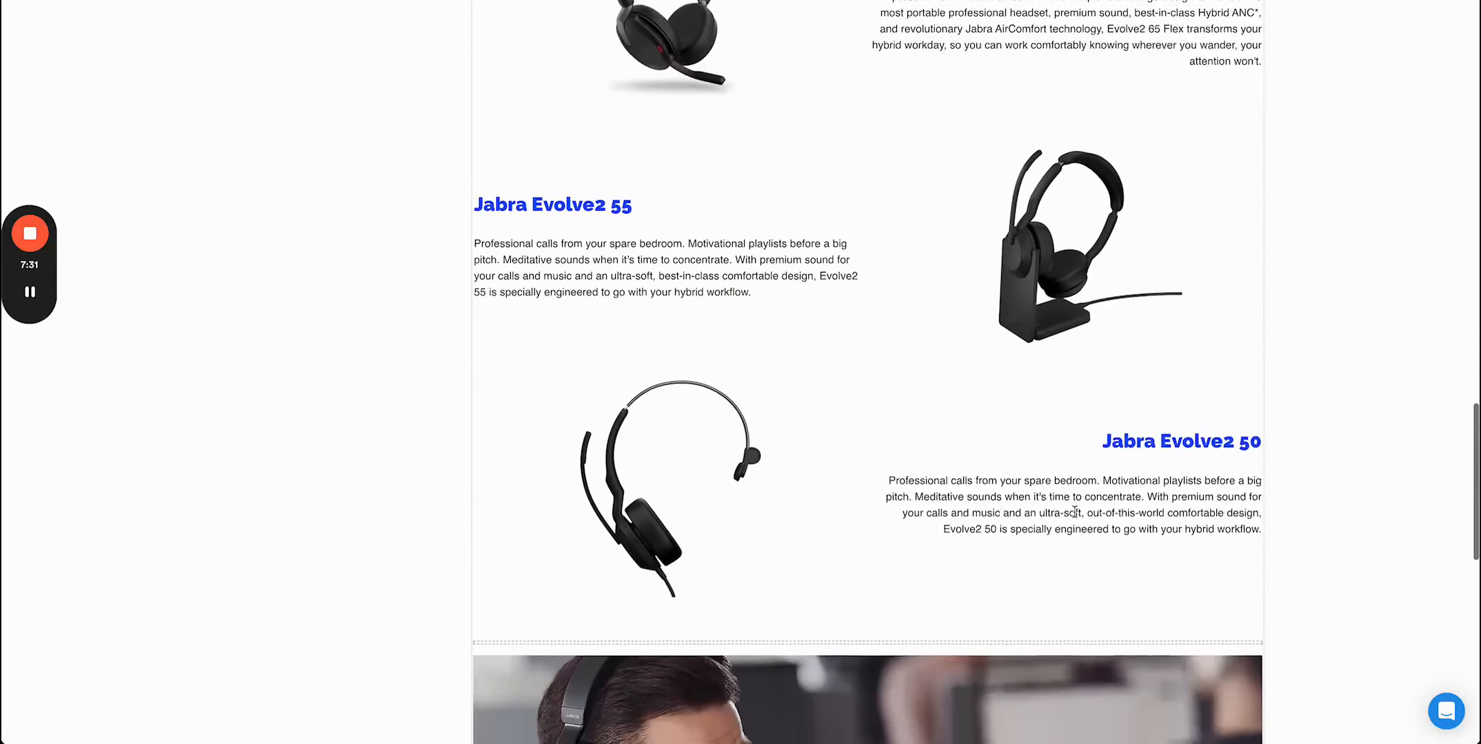
pyautogui.scroll(-5, 1074, 511)
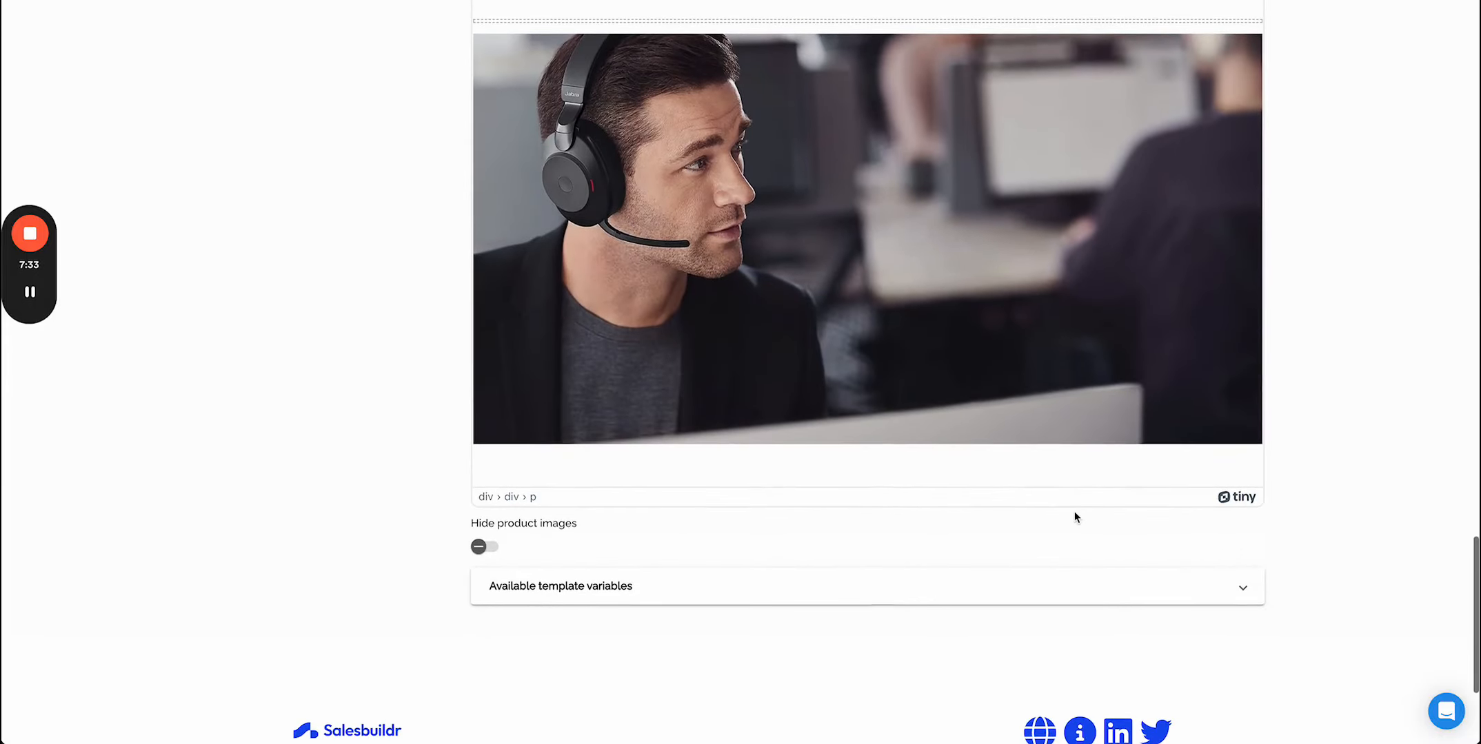
pyautogui.scroll(16, 1074, 511)
pyautogui.scroll(15, 1073, 512)
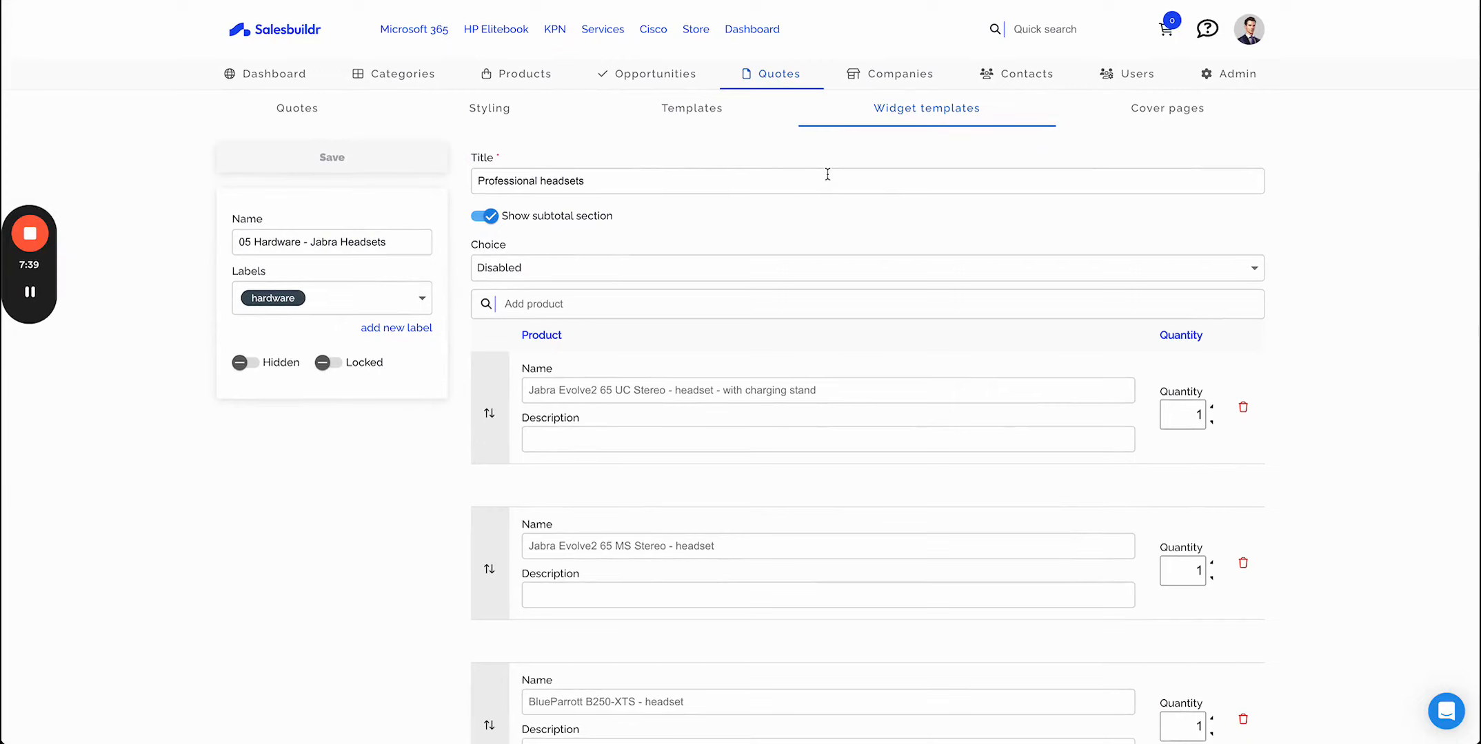
pyautogui.click(420, 299)
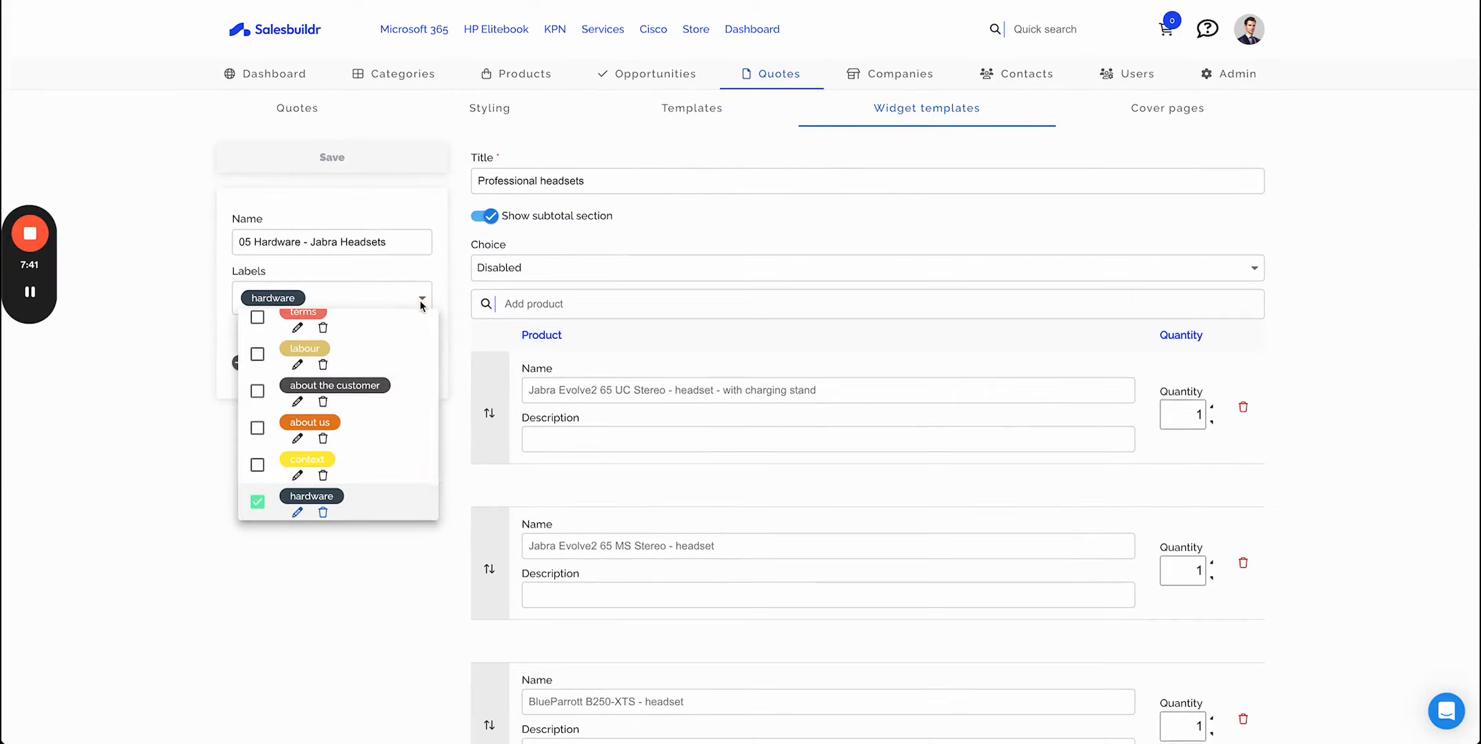
pyautogui.click(421, 301)
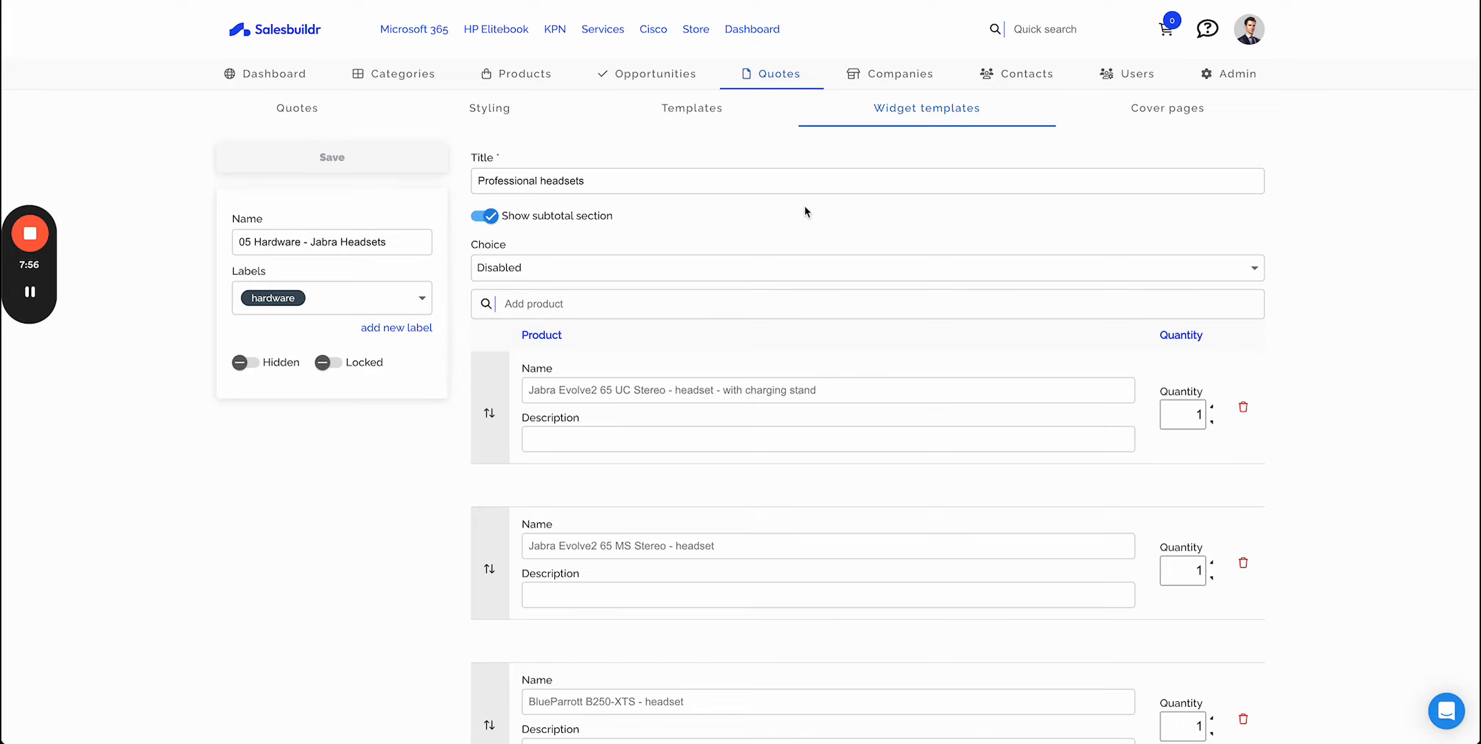
# - Open the Quote Cover Template 08 cover page and inspect its proposal text block
pyautogui.click(1201, 122)
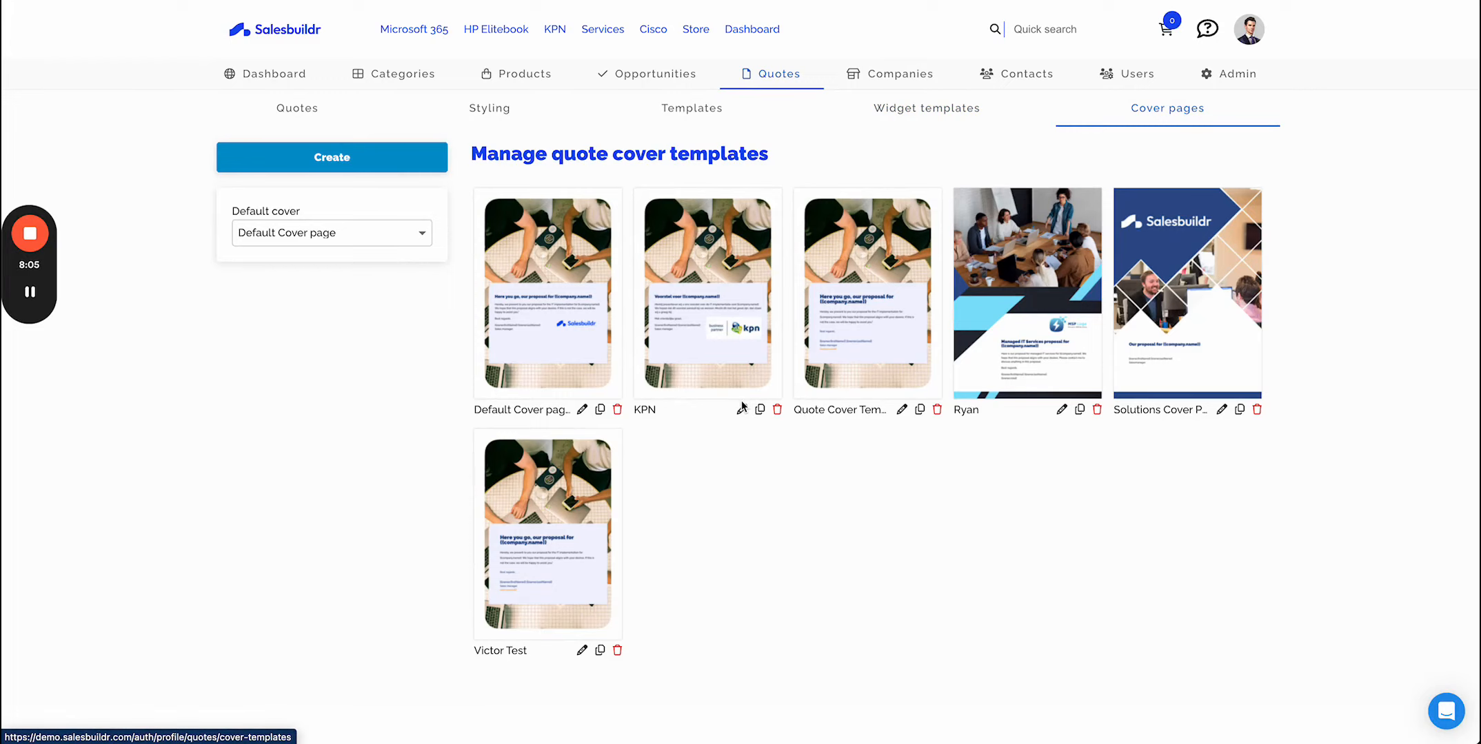
pyautogui.click(901, 410)
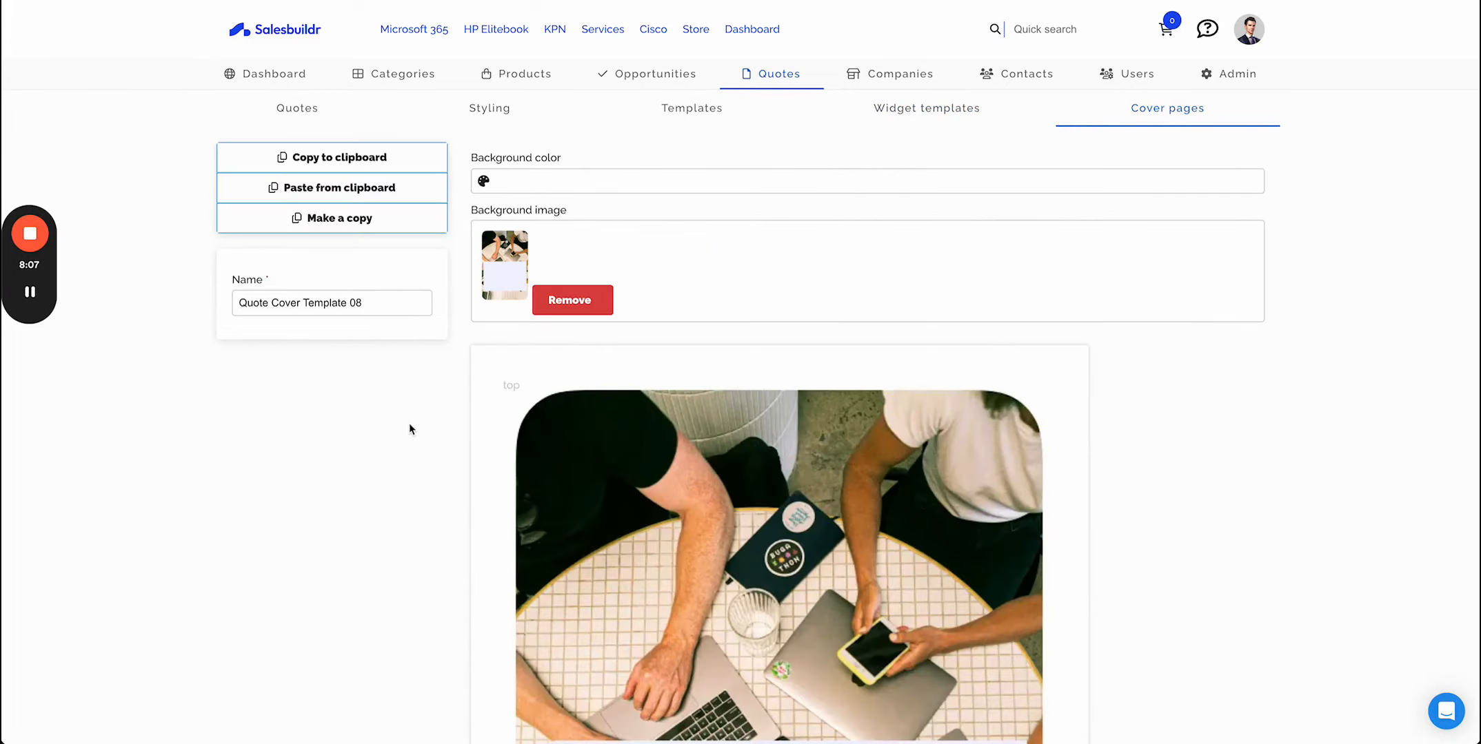
pyautogui.scroll(-5, 406, 495)
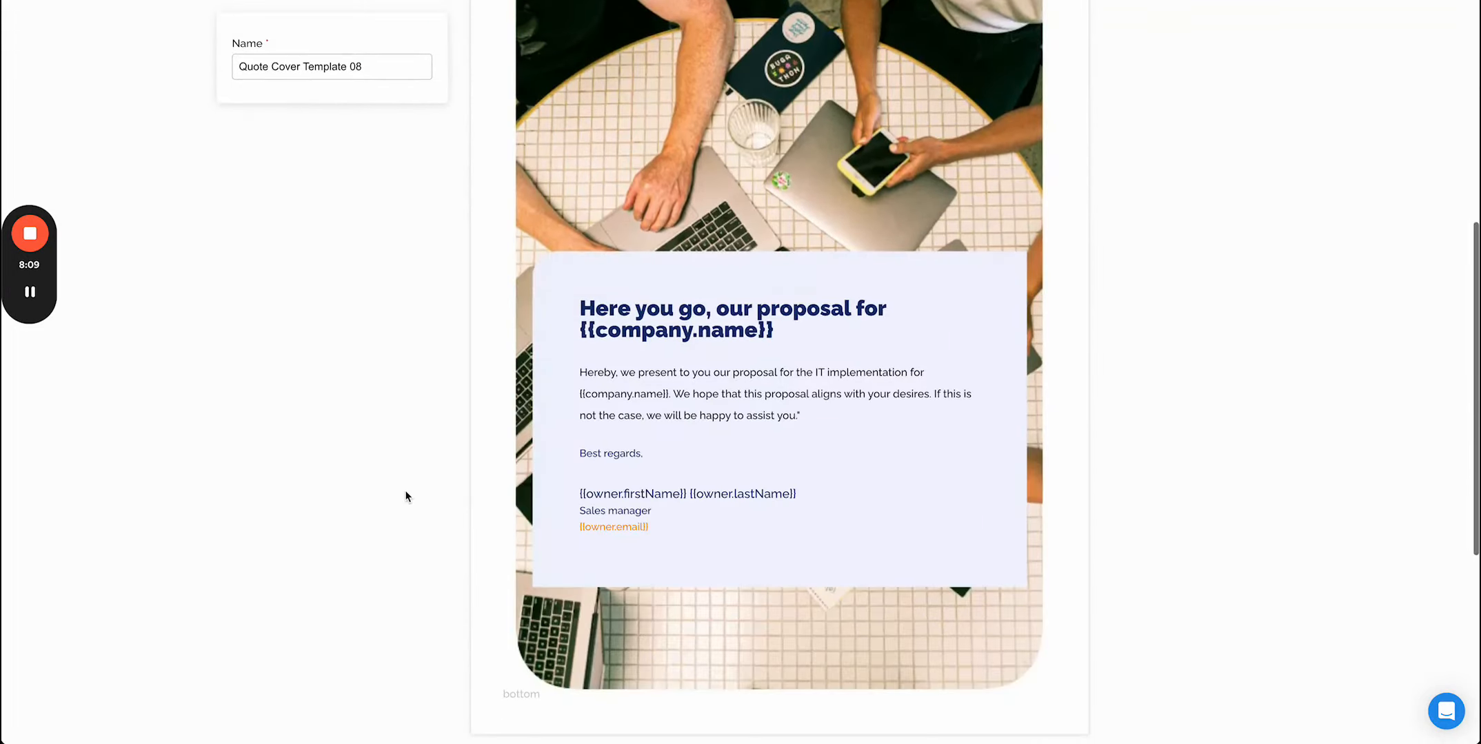
pyautogui.click(727, 373)
pyautogui.scroll(2, 585, 369)
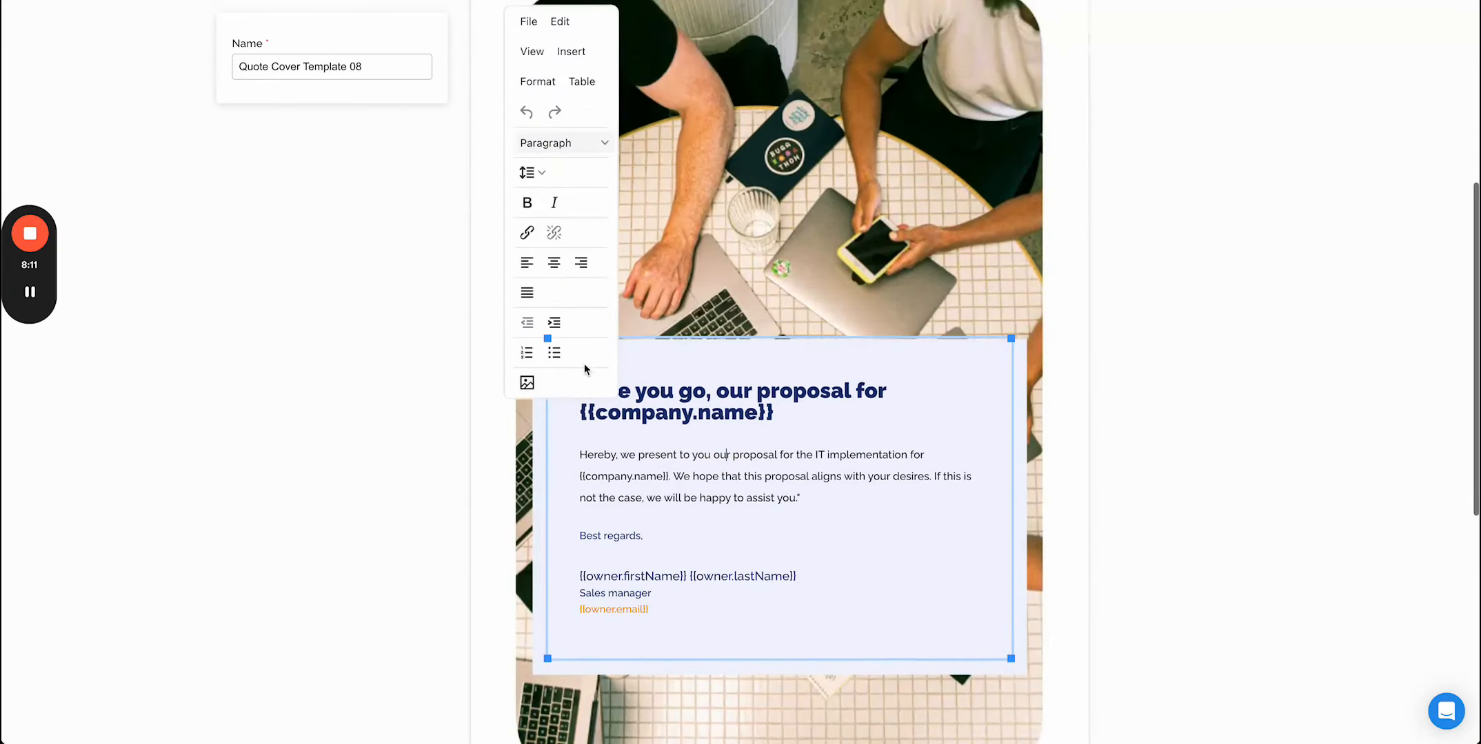
pyautogui.click(679, 457)
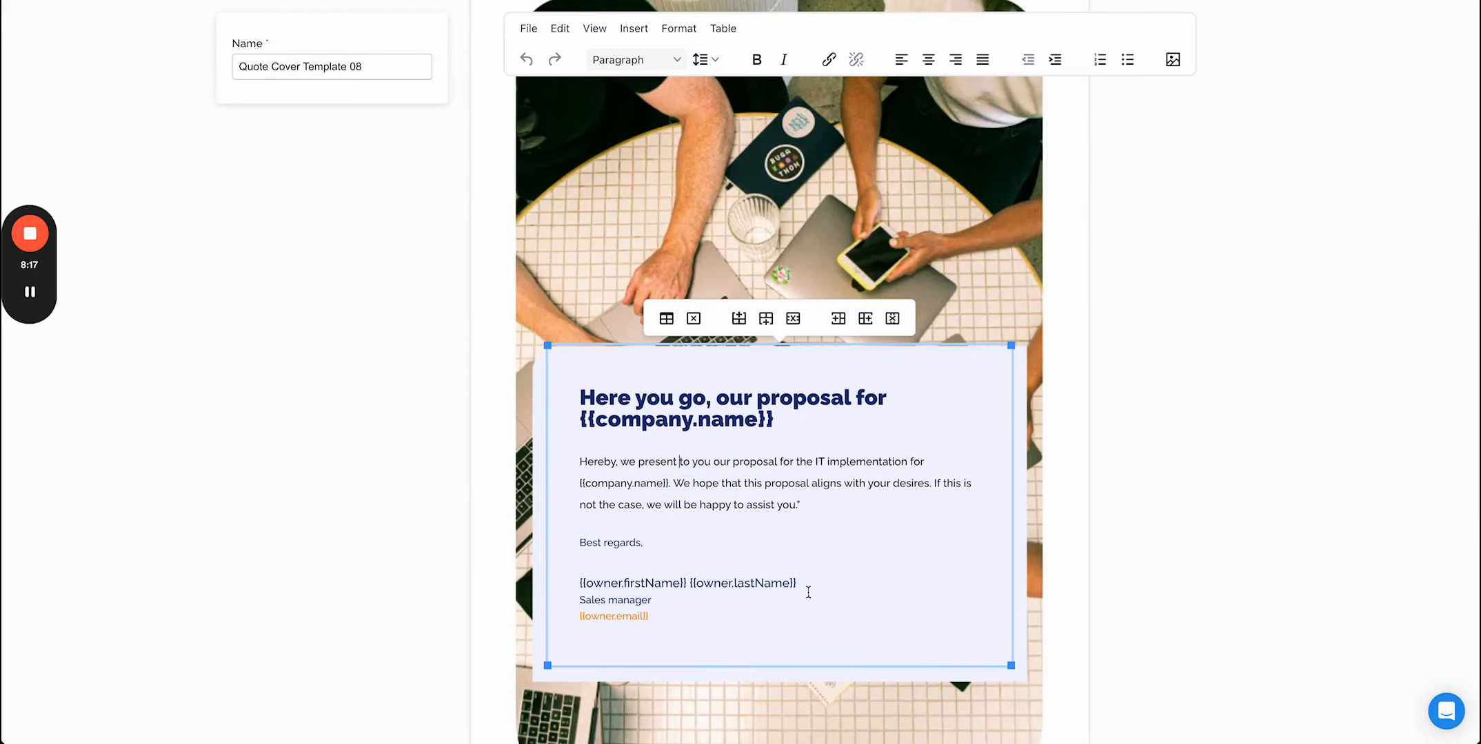
pyautogui.scroll(-2, 807, 591)
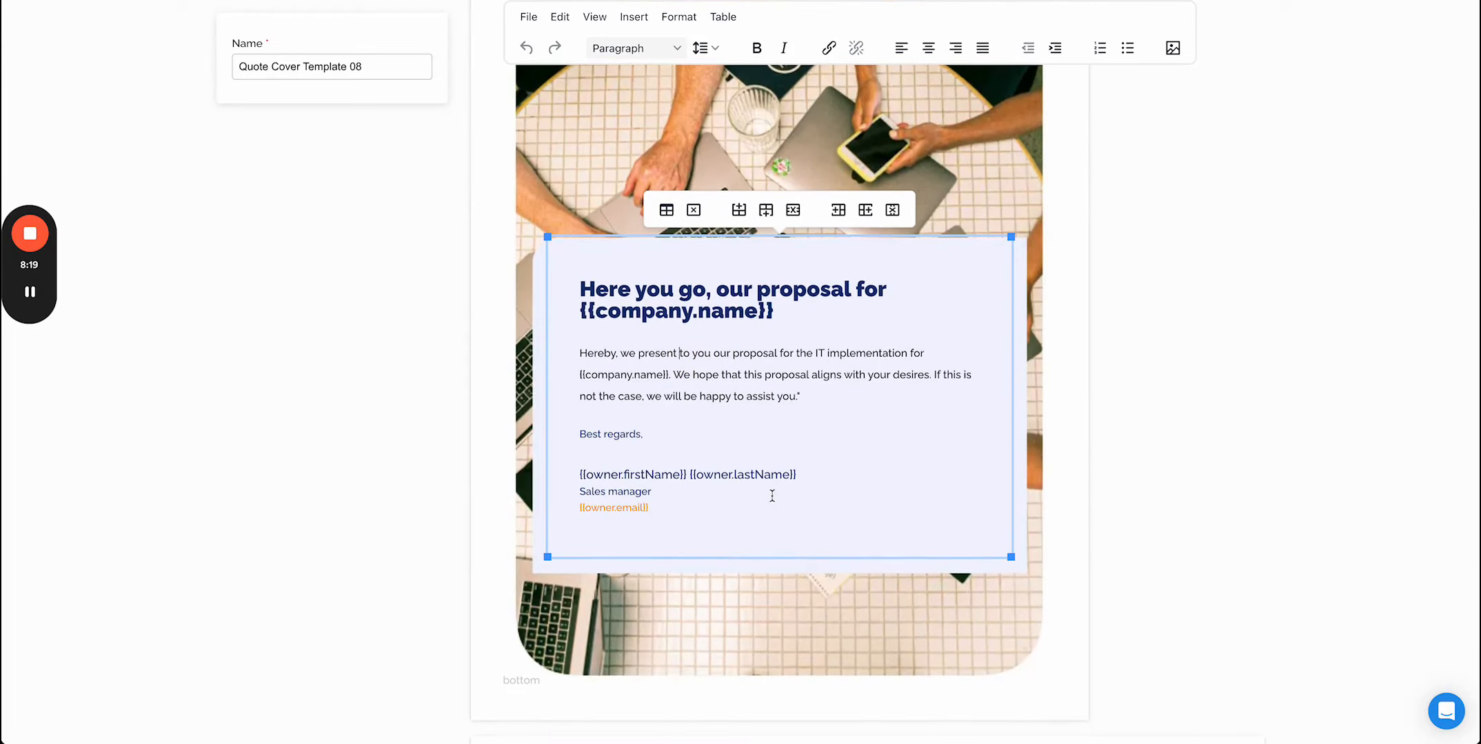
pyautogui.scroll(-7, 712, 544)
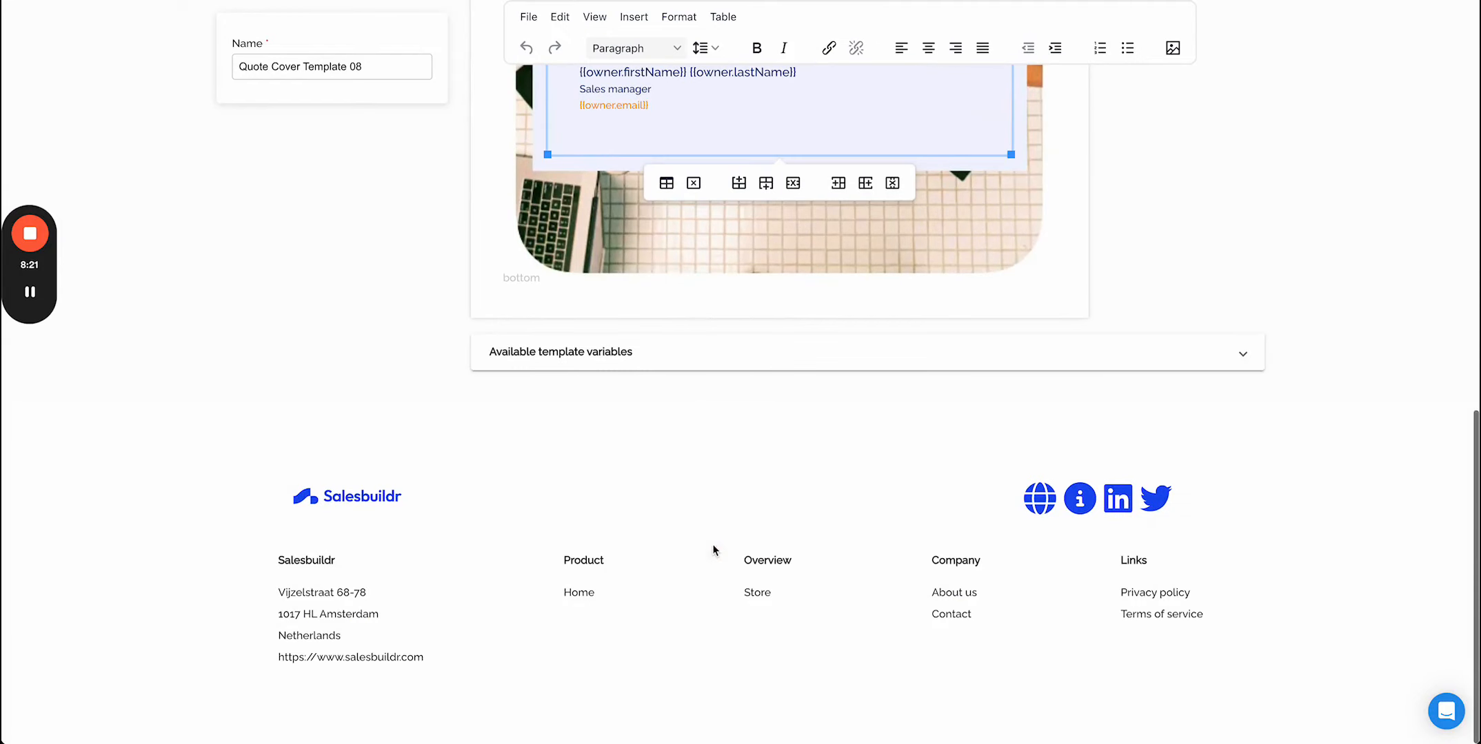
# - Expand the available template variables list and scroll through it
pyautogui.click(813, 357)
pyautogui.scroll(-6, 793, 569)
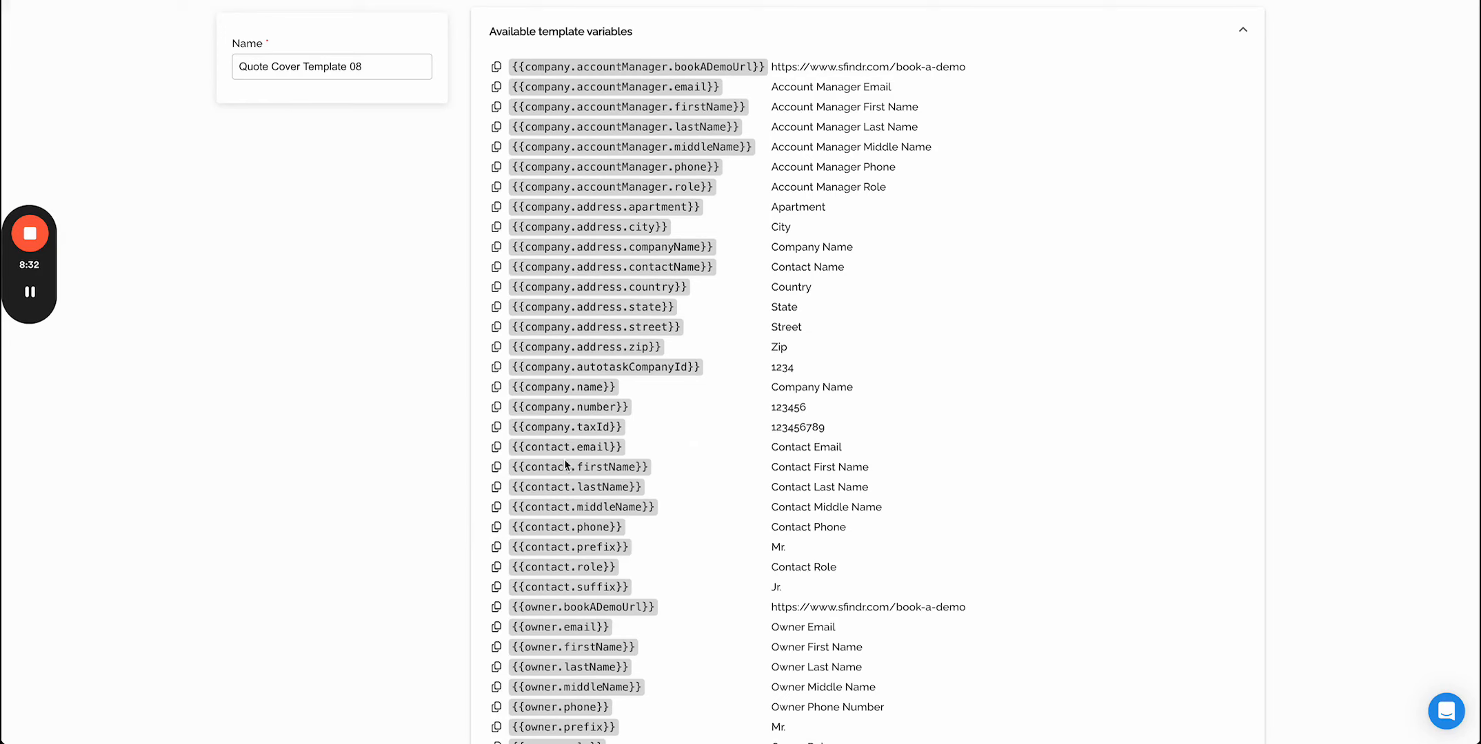
pyautogui.scroll(-3, 578, 483)
pyautogui.scroll(-2, 578, 484)
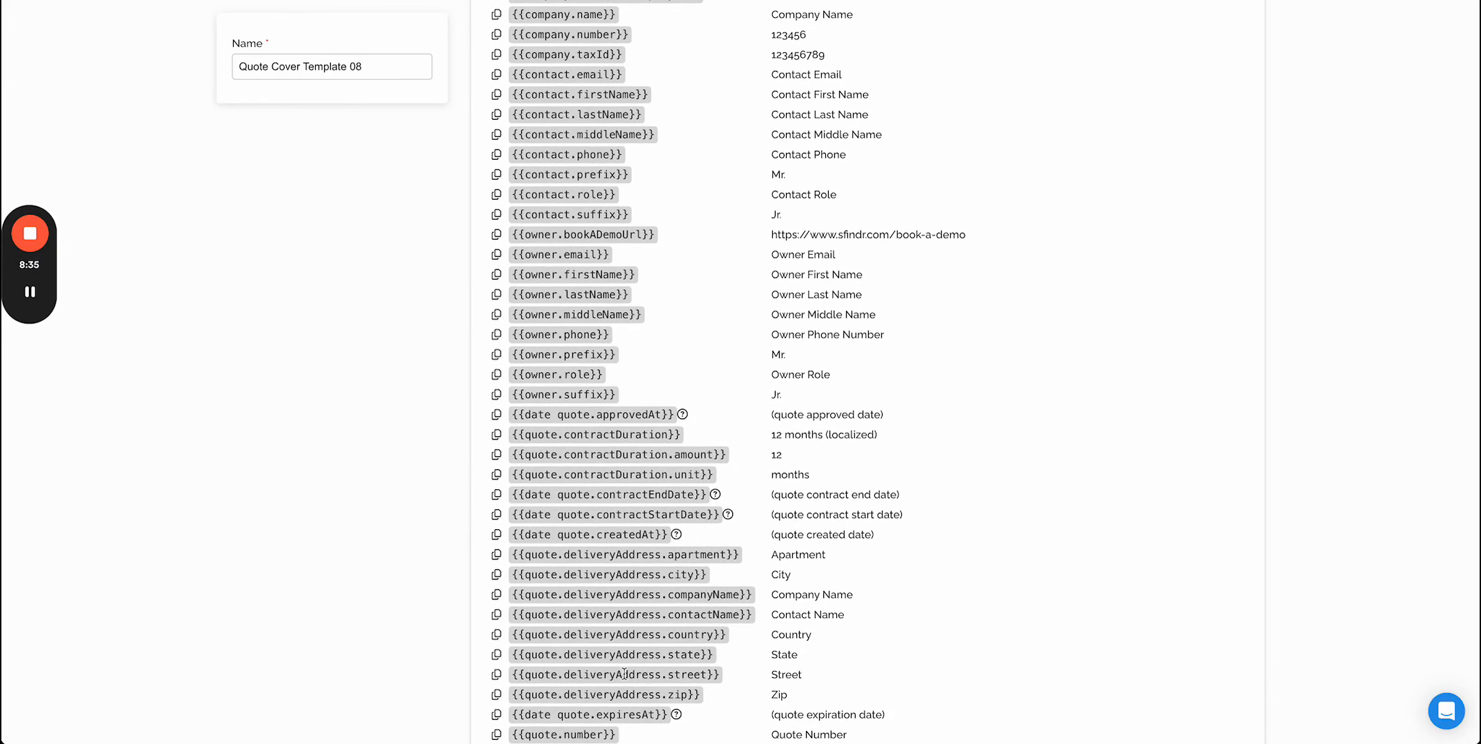
# - Create a quick quote for Demo customer using the 01 Standard Quote English template and its company contact
pyautogui.scroll(20, 621, 499)
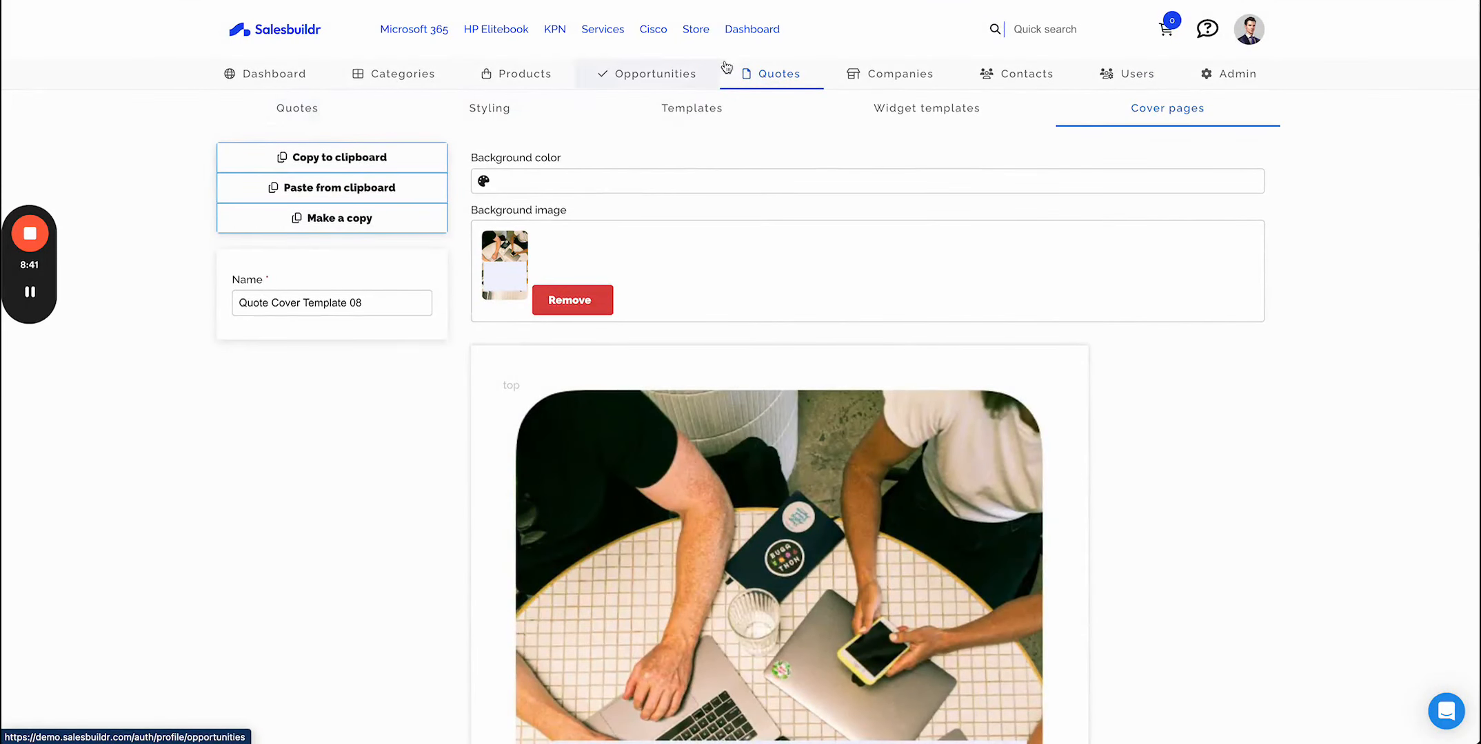
pyautogui.click(764, 30)
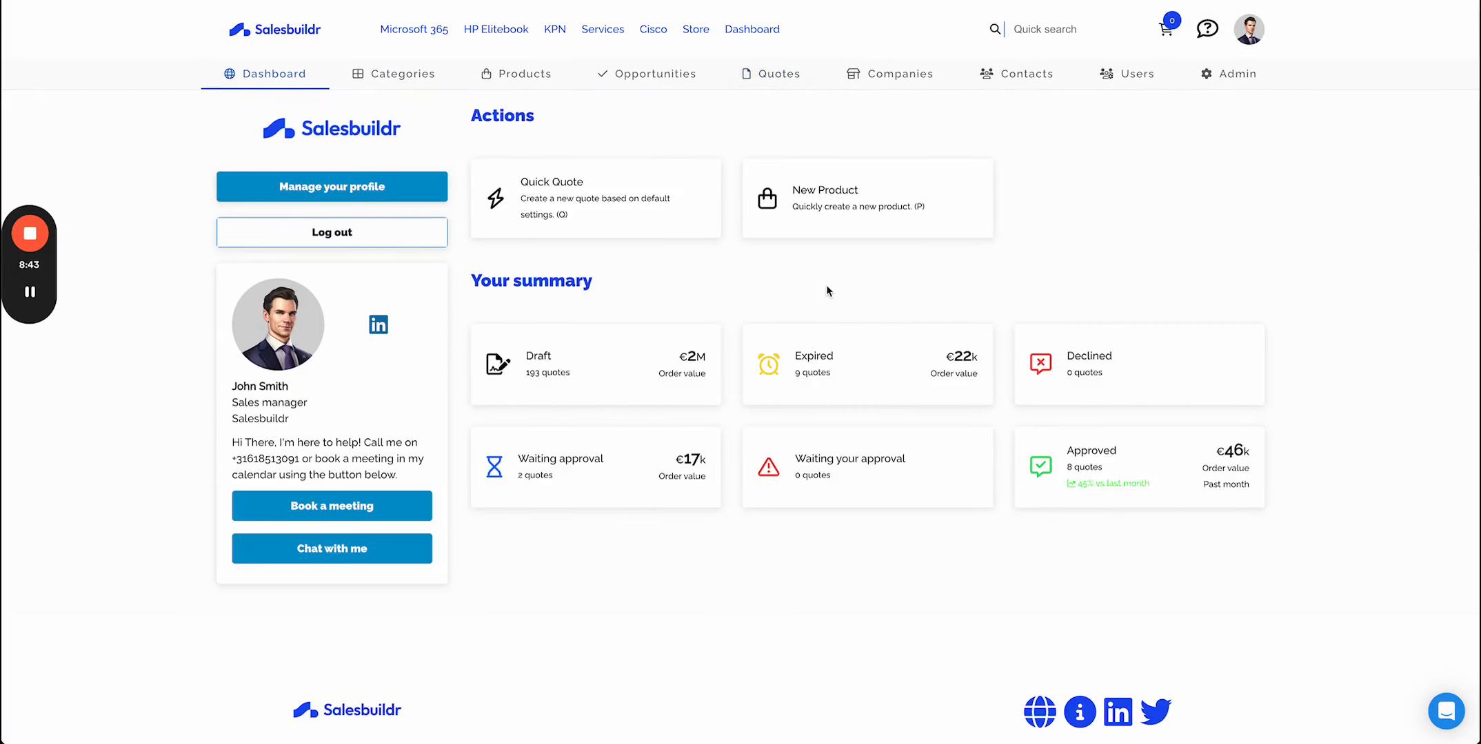
pyautogui.press('q')
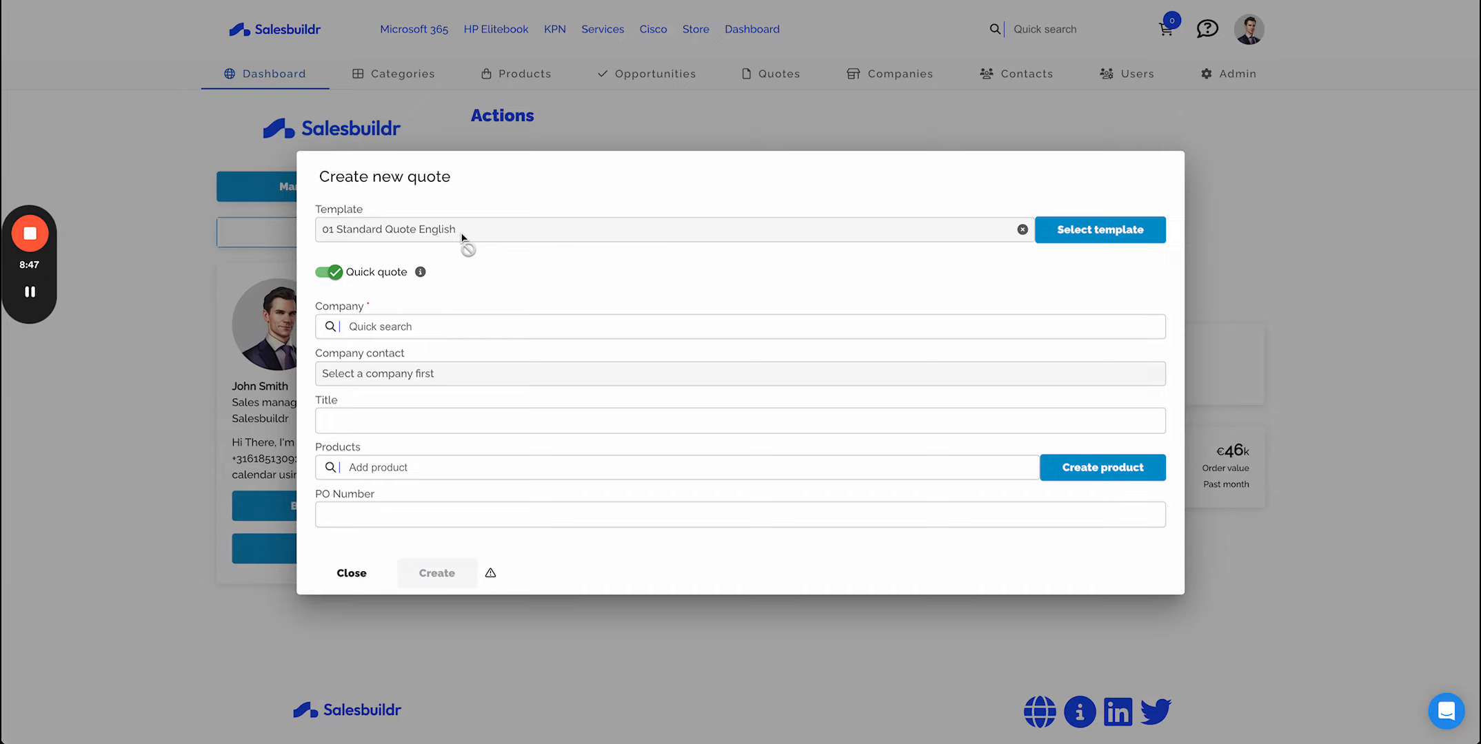
pyautogui.click(364, 325)
pyautogui.click(534, 387)
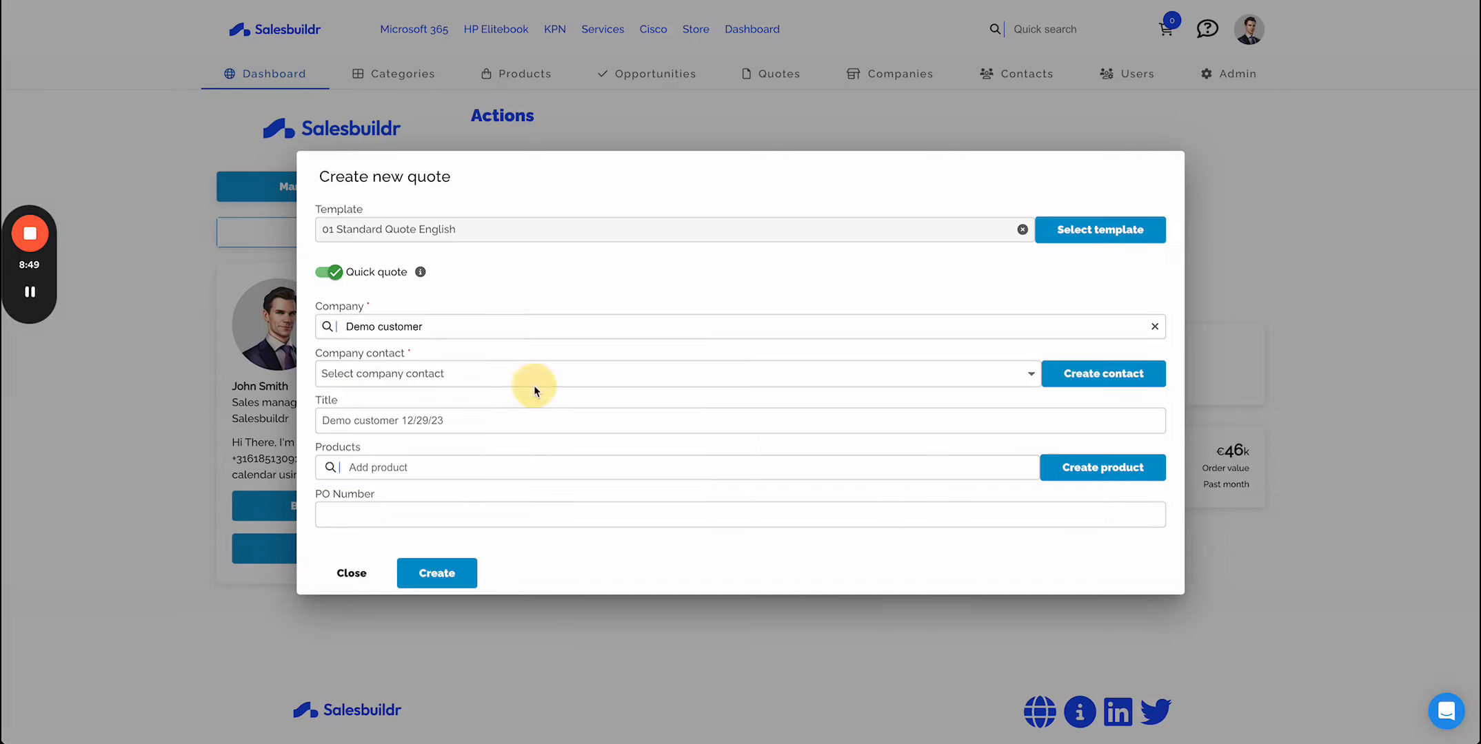
pyautogui.click(445, 572)
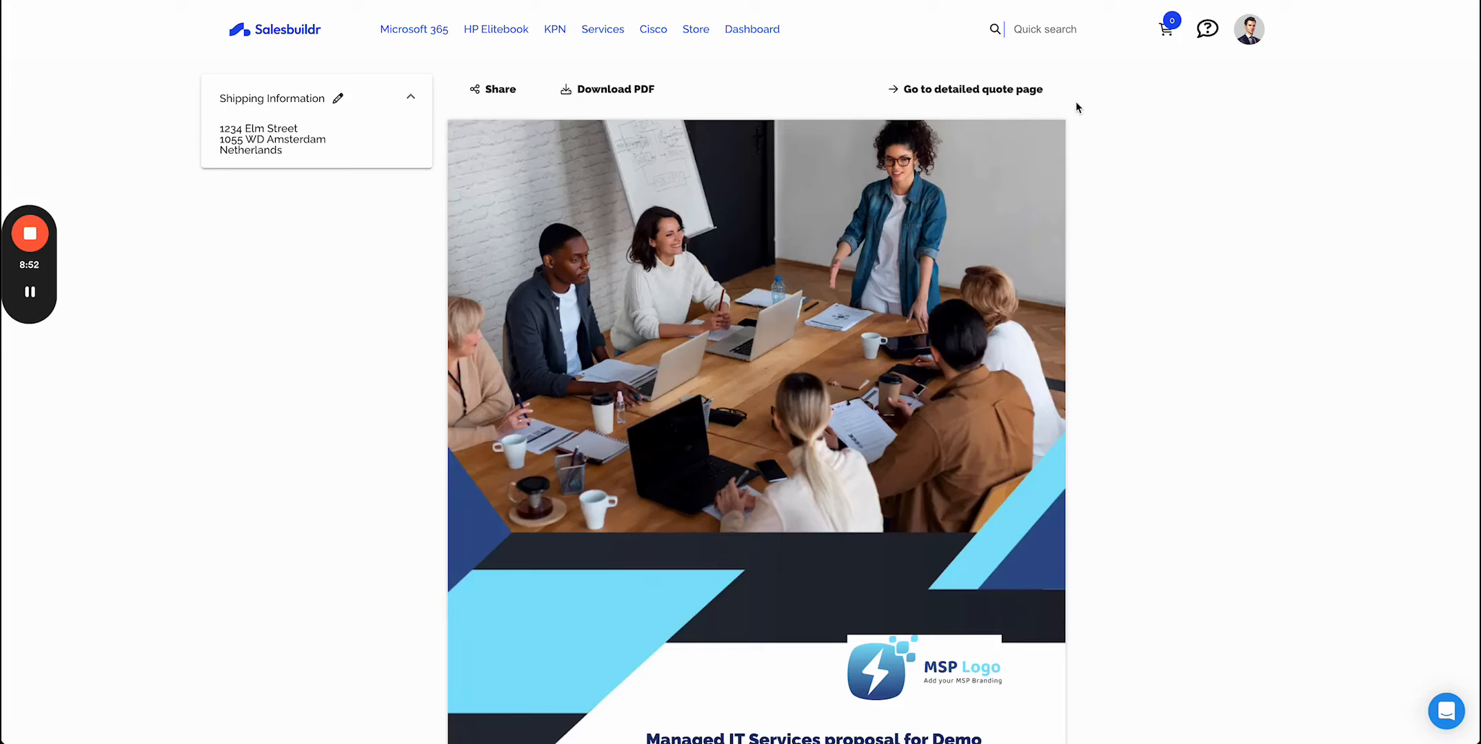
# - Scroll through the new quote's cover page, intro letter, conditions and financial summary
pyautogui.click(1011, 88)
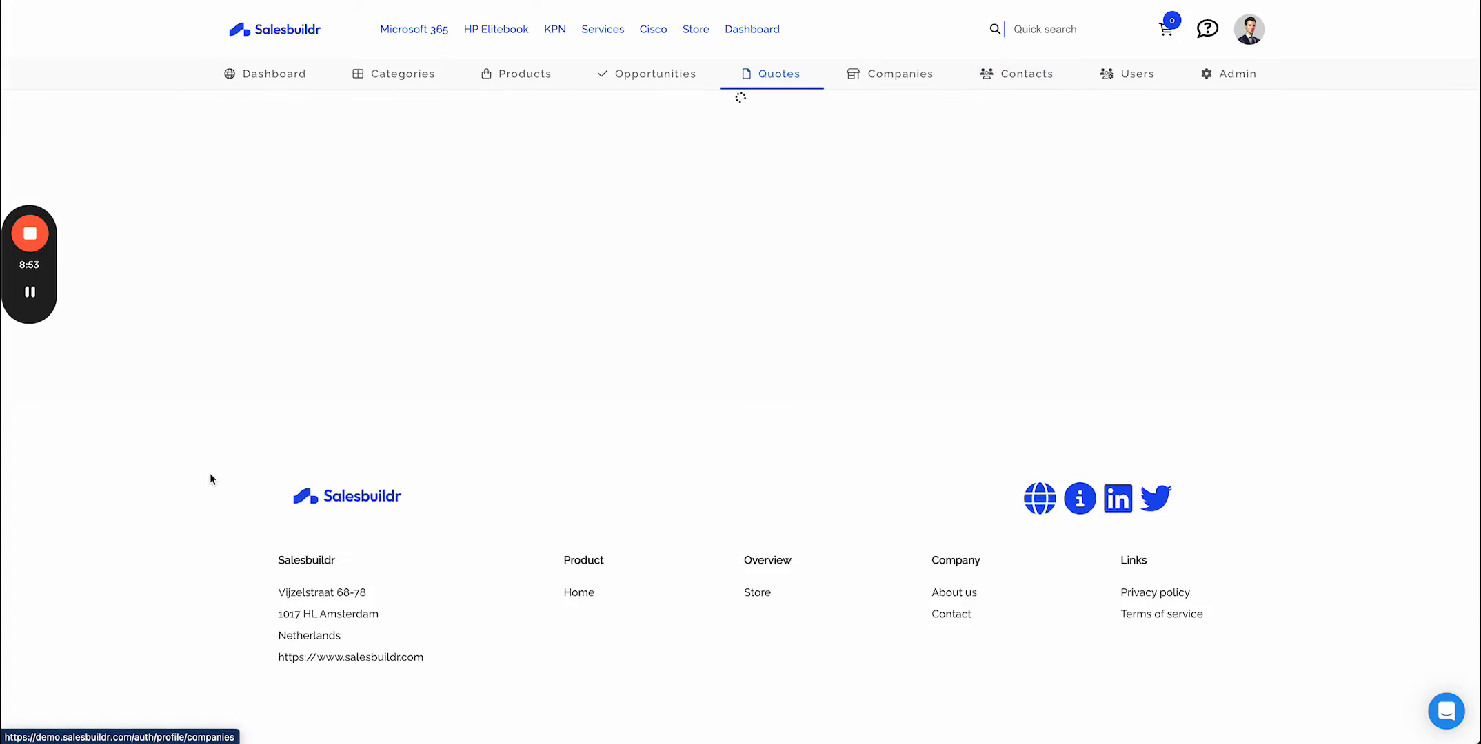
pyautogui.scroll(-7, 209, 473)
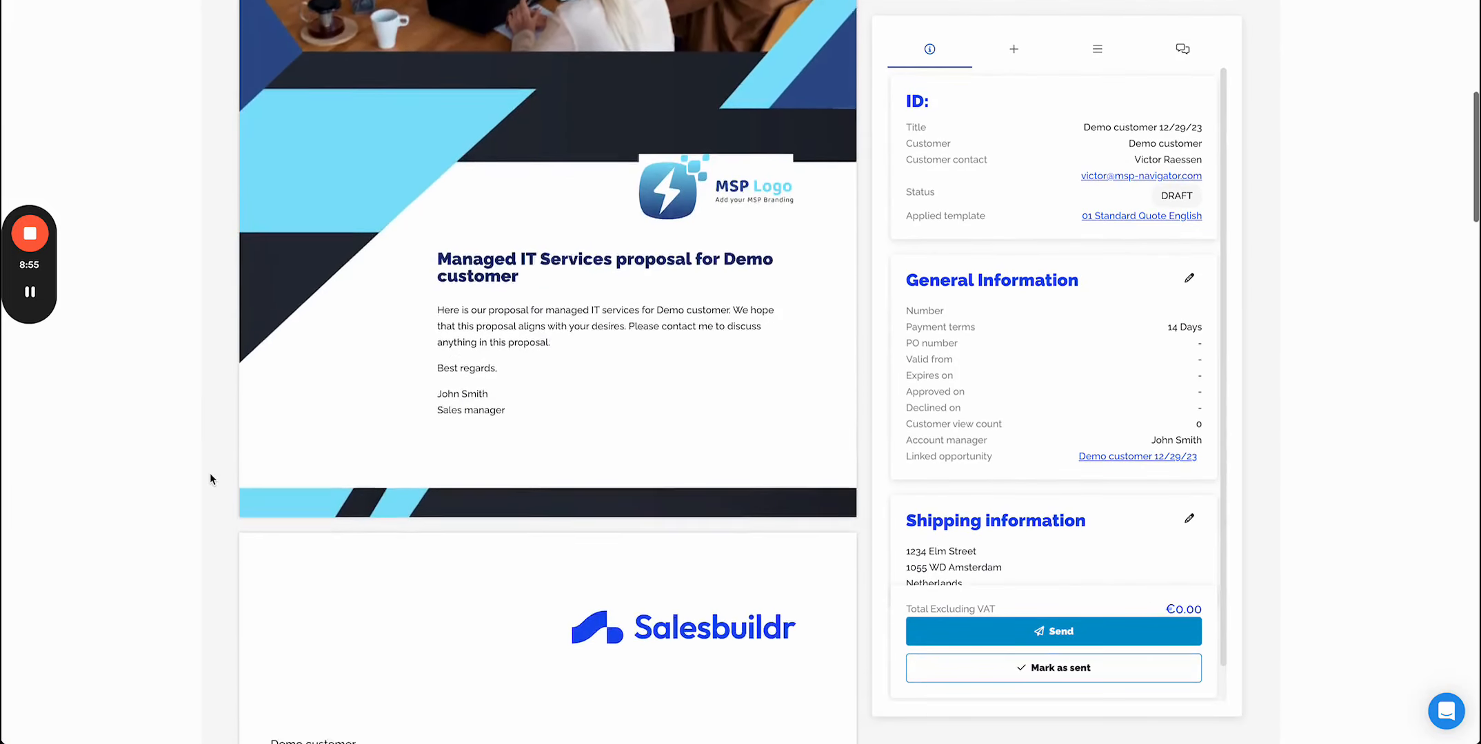
pyautogui.scroll(-7, 210, 473)
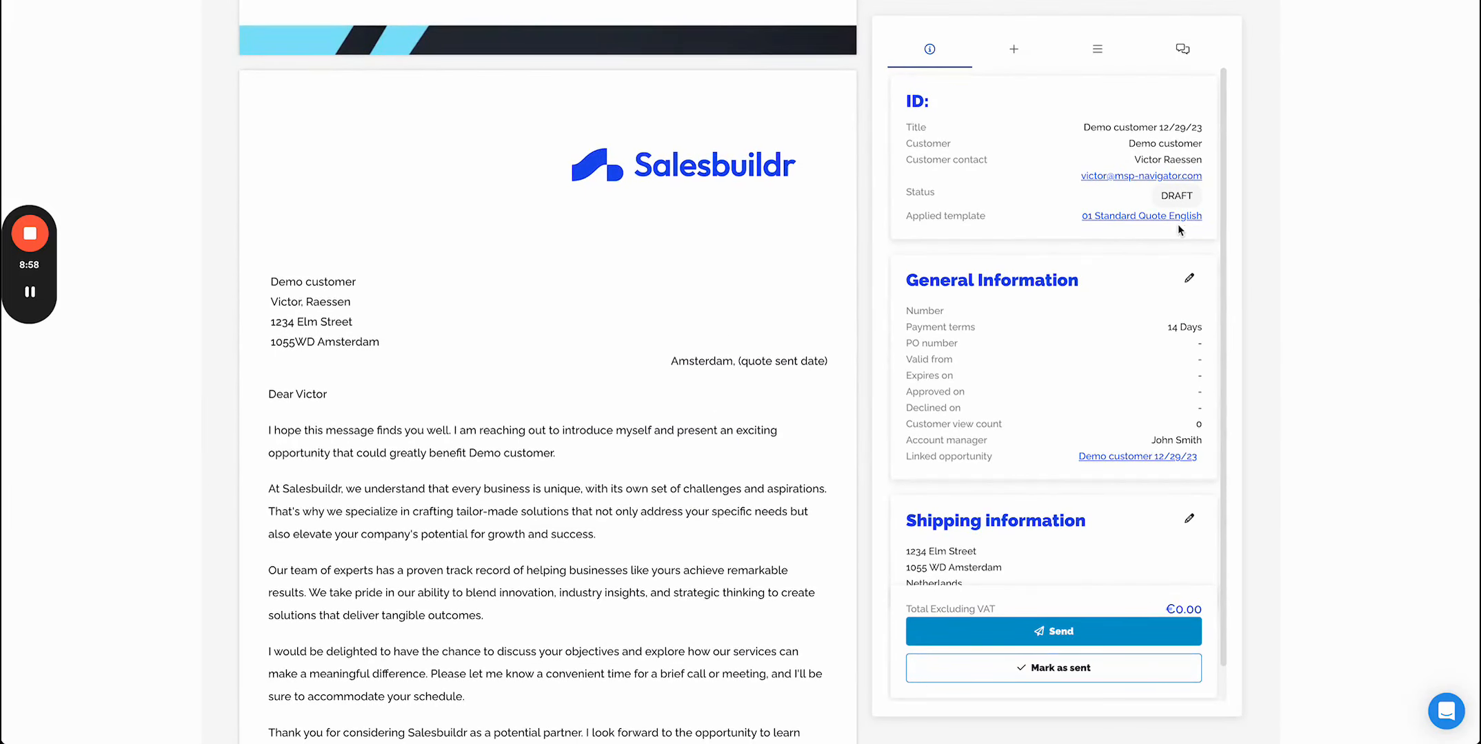
pyautogui.scroll(1, 680, 366)
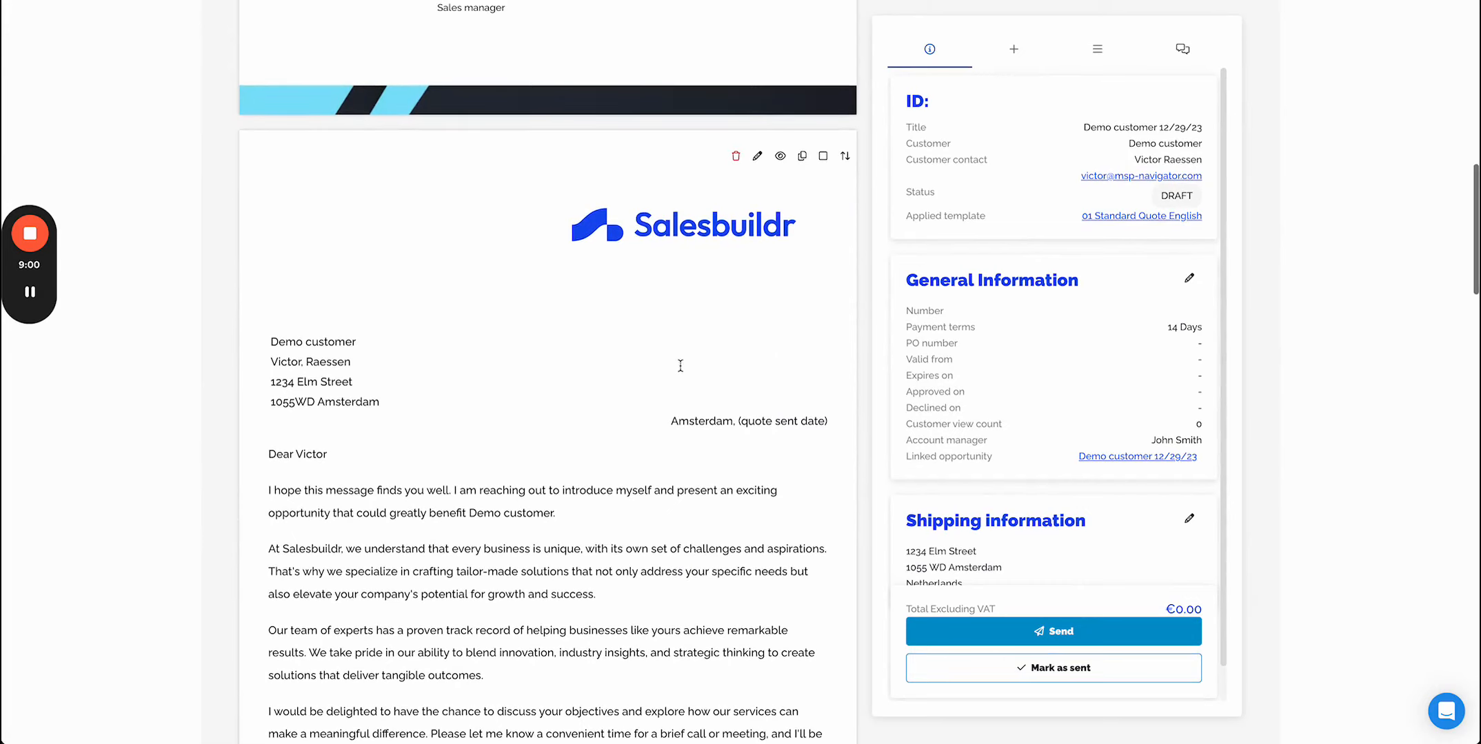
pyautogui.scroll(-18, 464, 511)
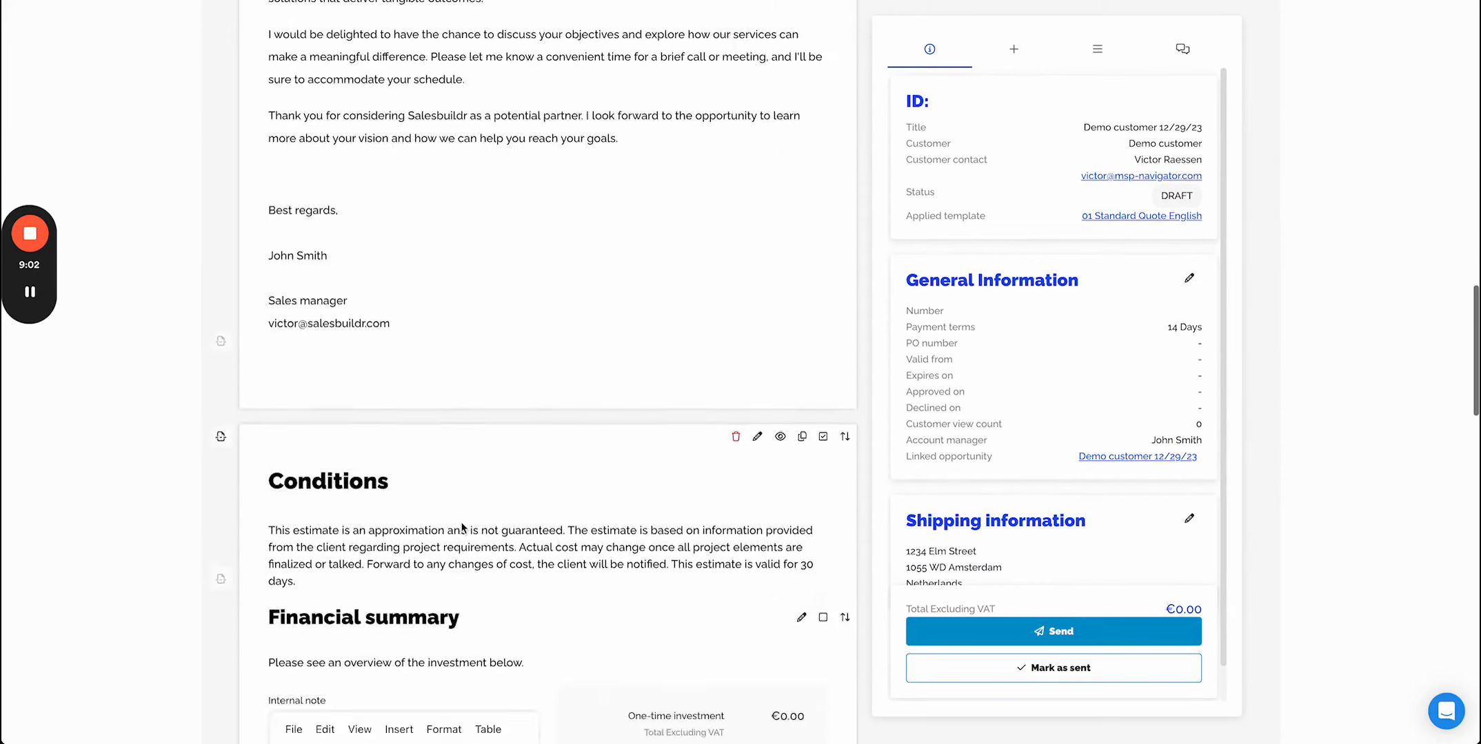
pyautogui.scroll(-1, 462, 528)
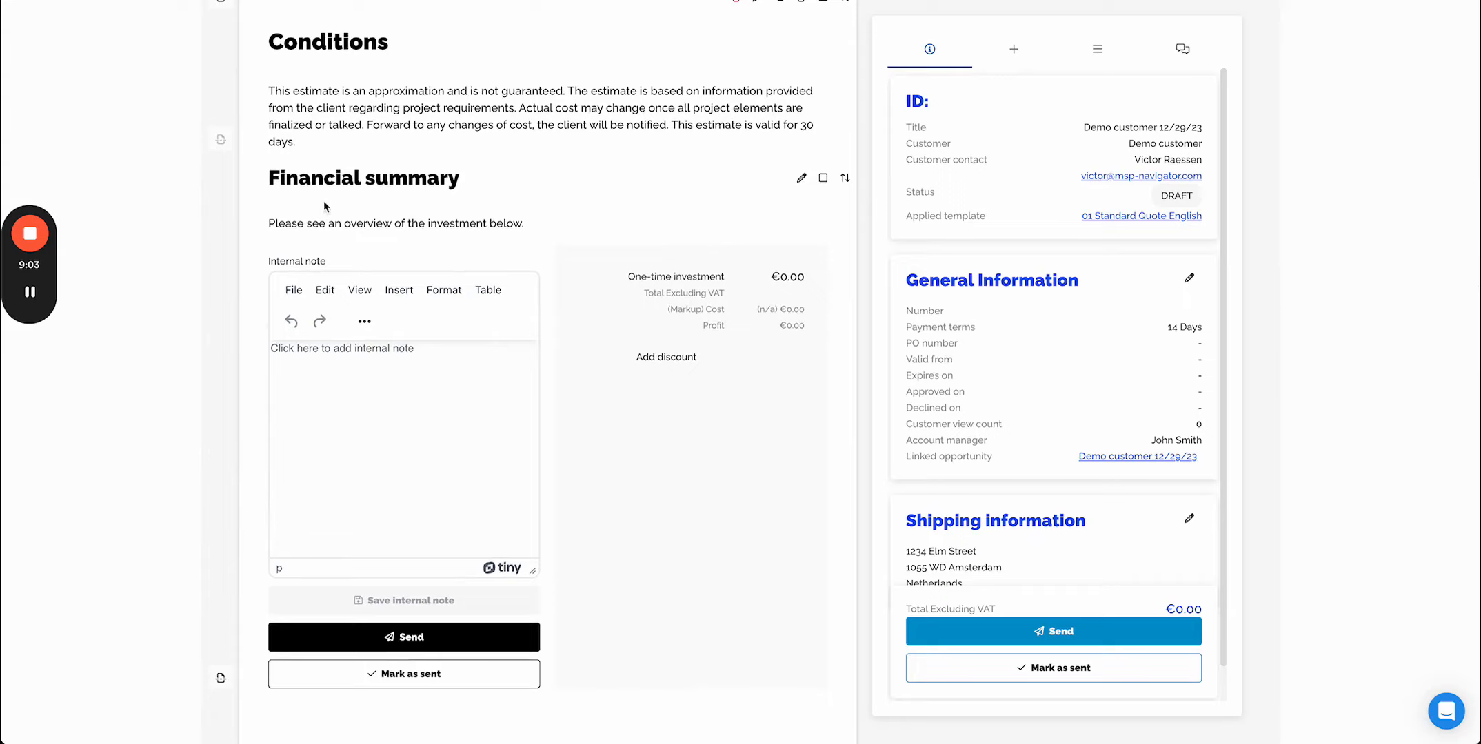
pyautogui.scroll(-4, 574, 478)
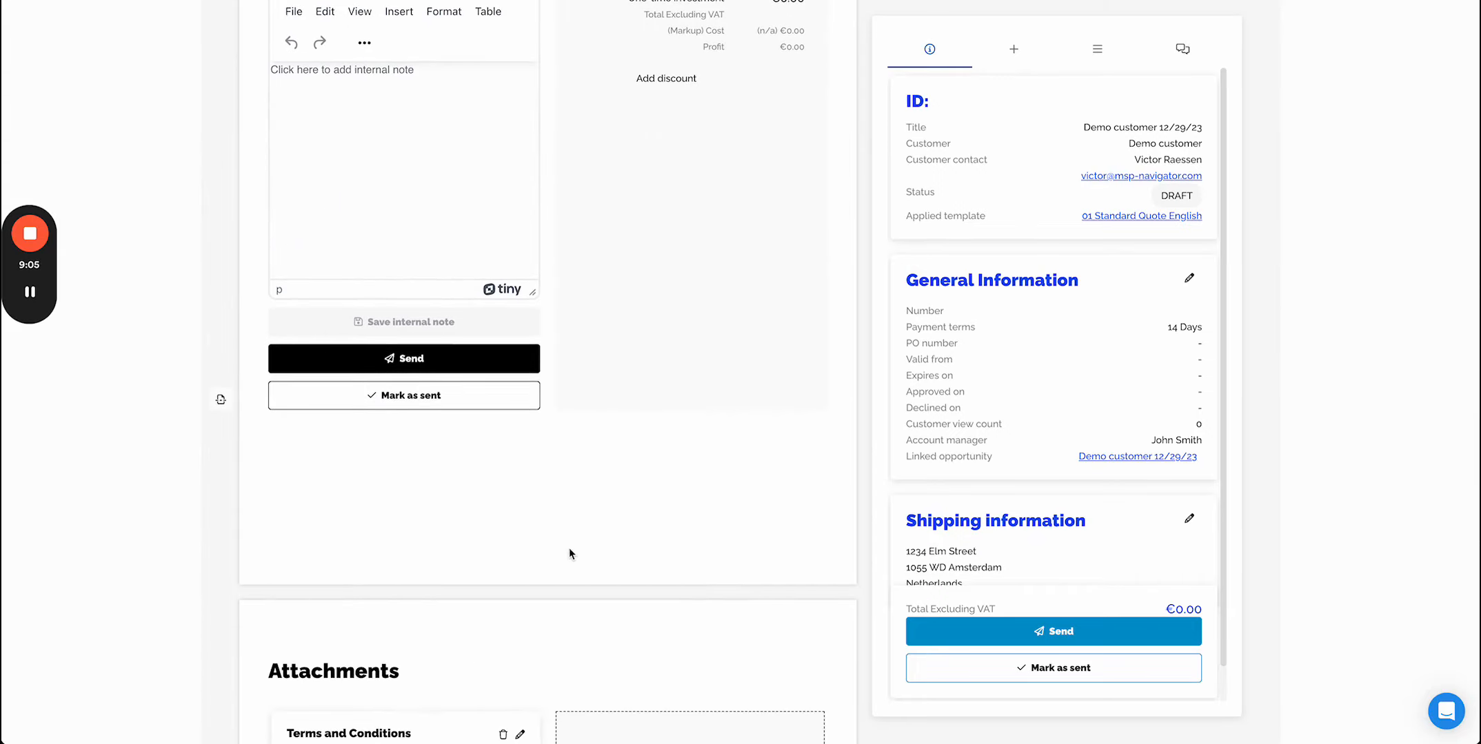
pyautogui.scroll(14, 570, 549)
pyautogui.scroll(7, 569, 549)
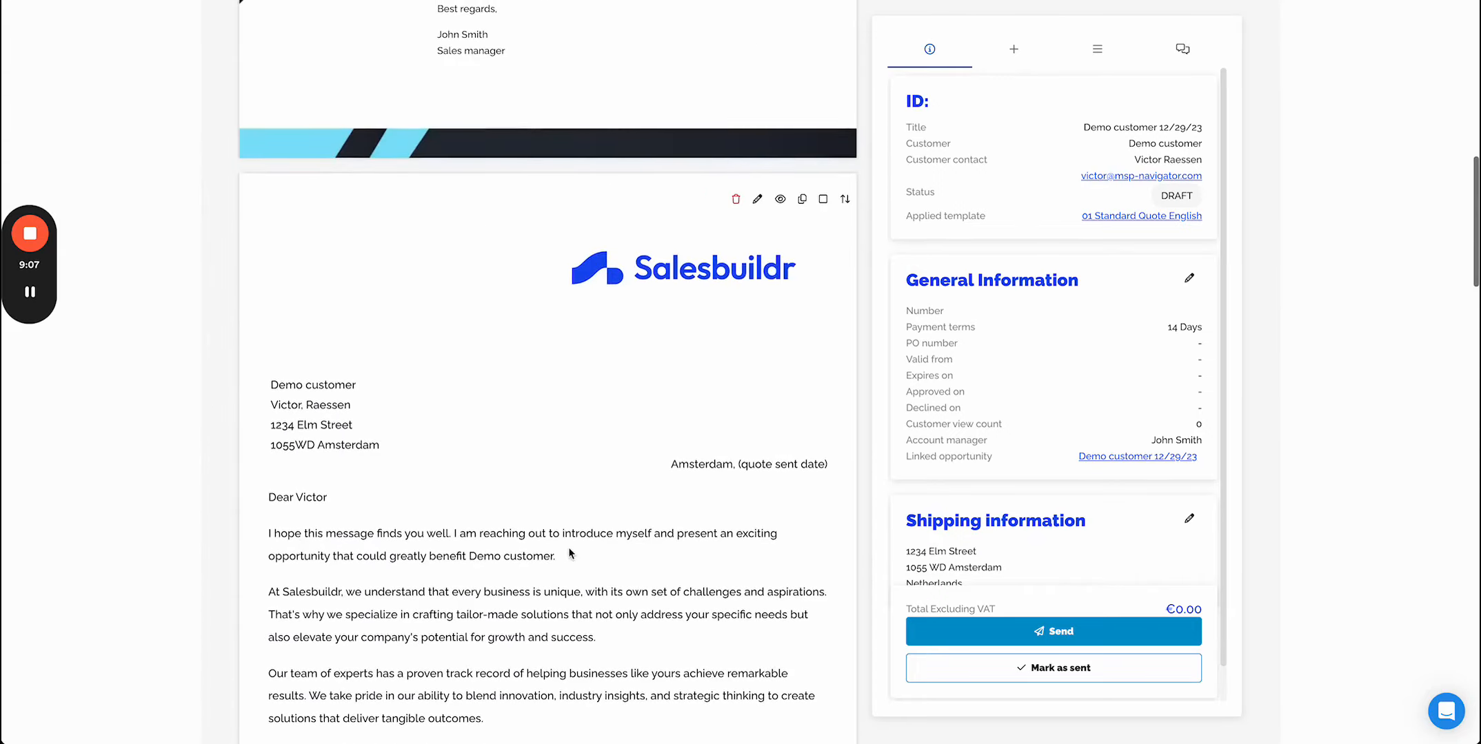
# - Open the intro letter widget's content editor, enlarge it to review its template variables, and close it
pyautogui.click(756, 199)
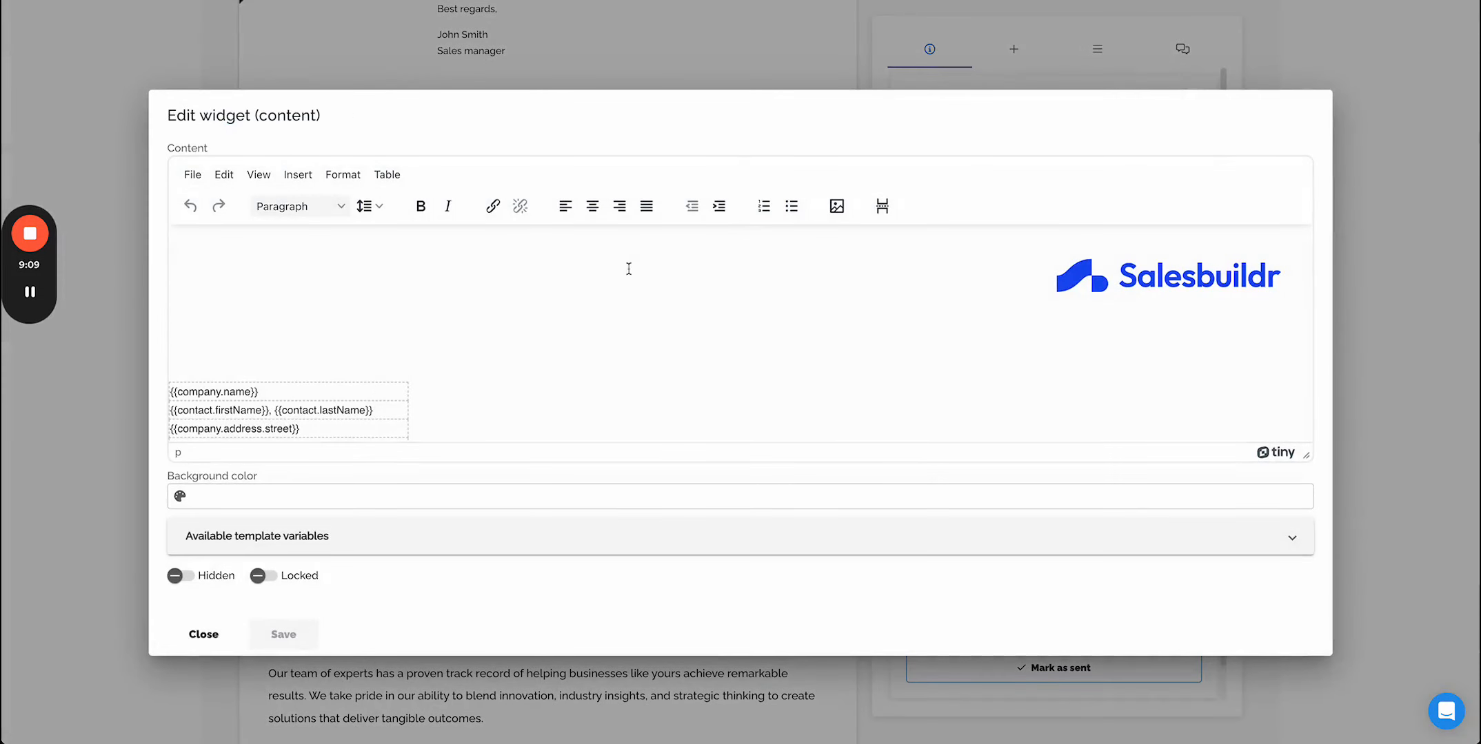
pyautogui.moveTo(1305, 455); pyautogui.dragTo(1309, 692)
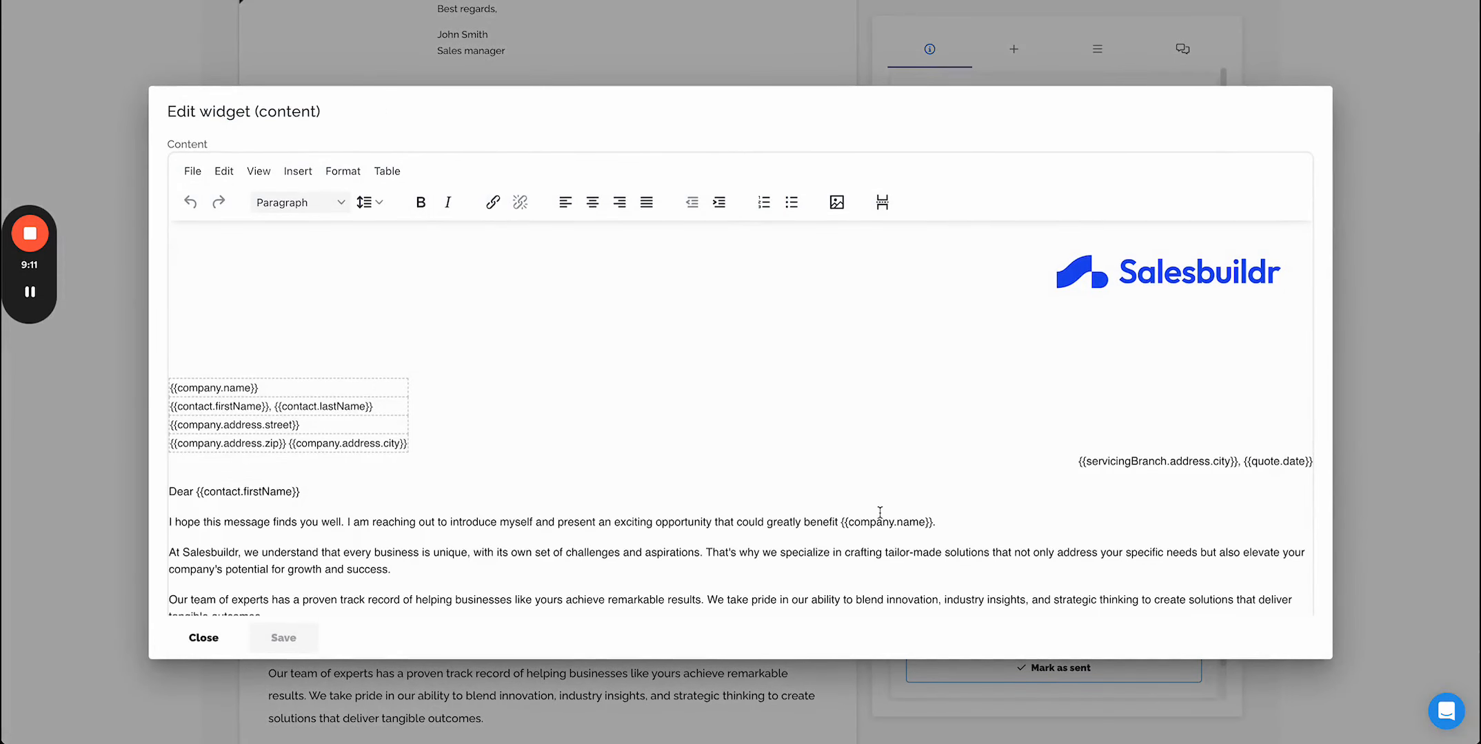
pyautogui.scroll(-2, 506, 453)
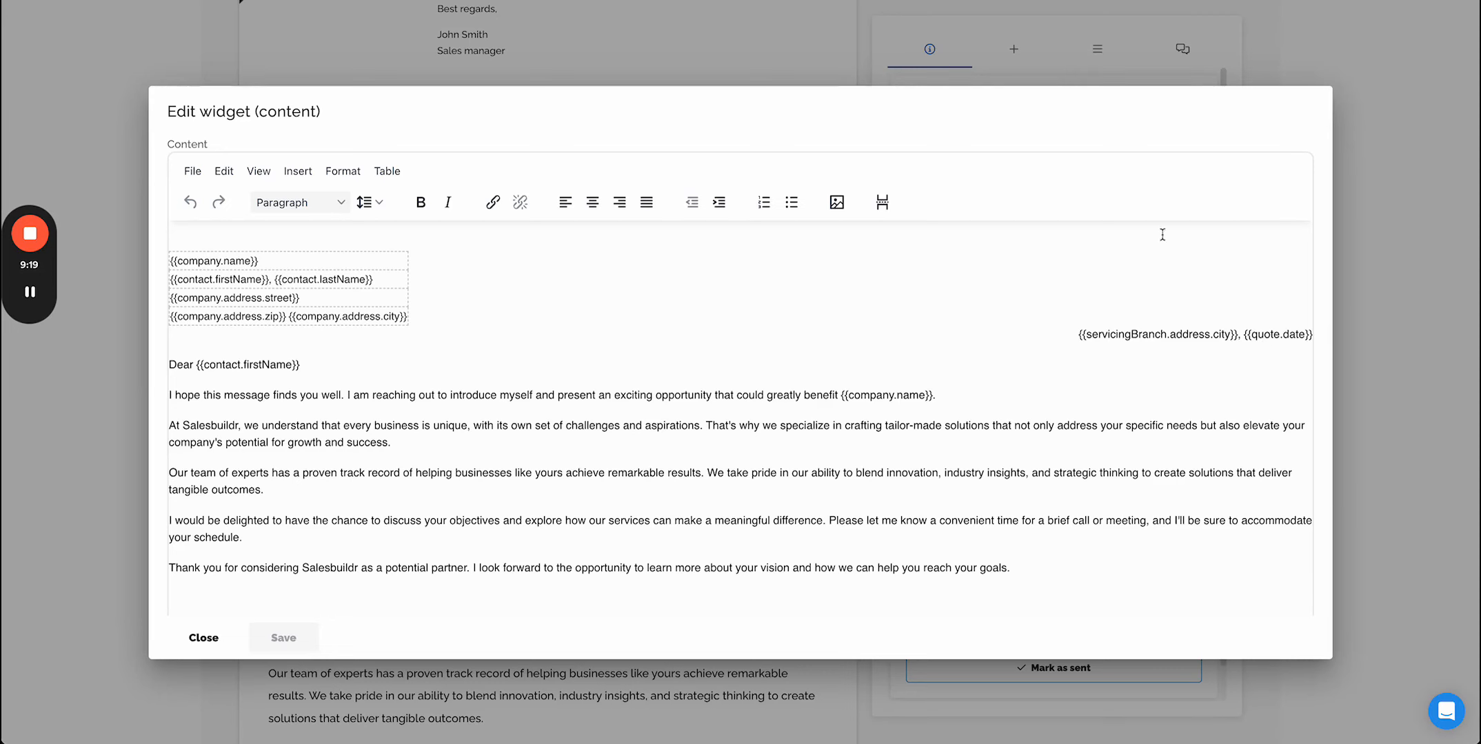
pyautogui.click(189, 643)
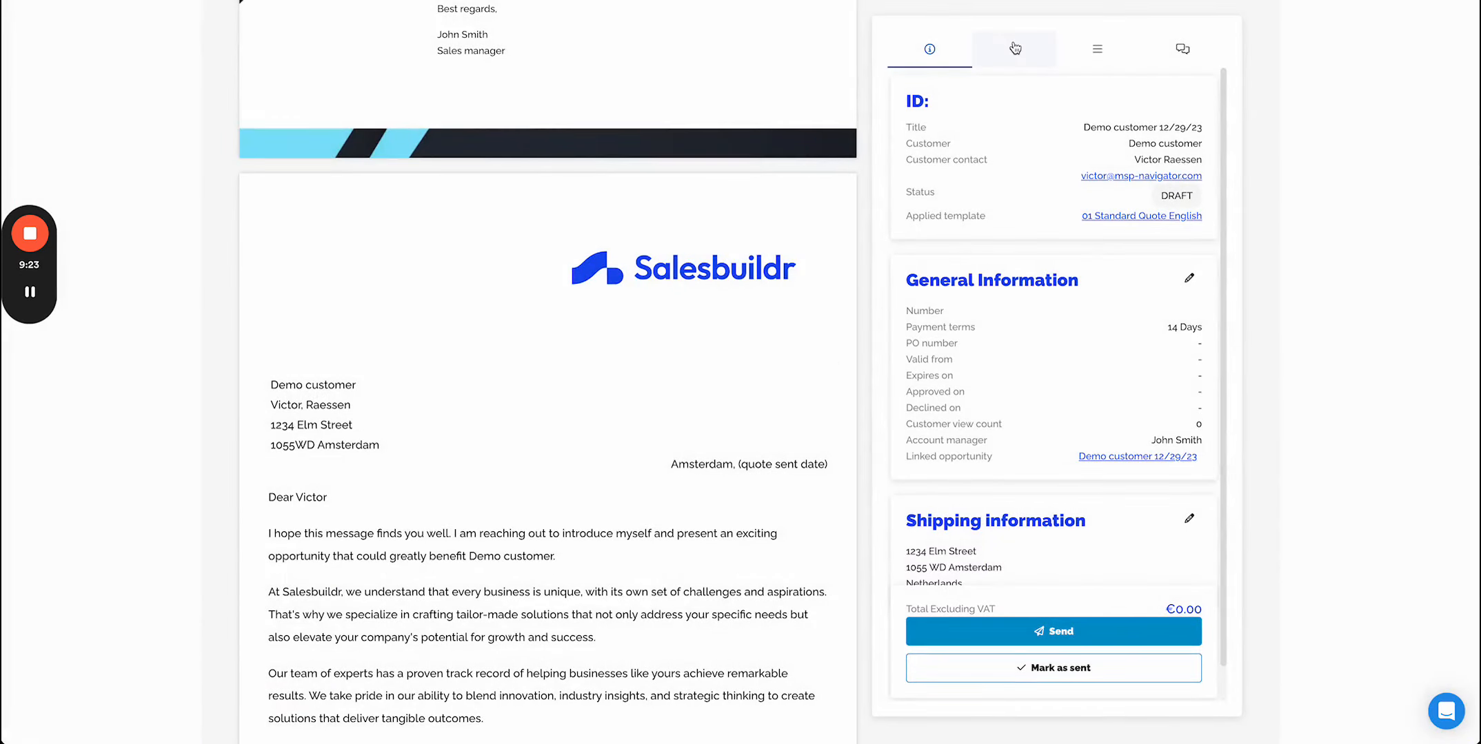
# - Insert the 05 Hardware - Jabra Headsets internal widget into the quote below the intro letter
pyautogui.click(1015, 46)
pyautogui.scroll(-10, 694, 411)
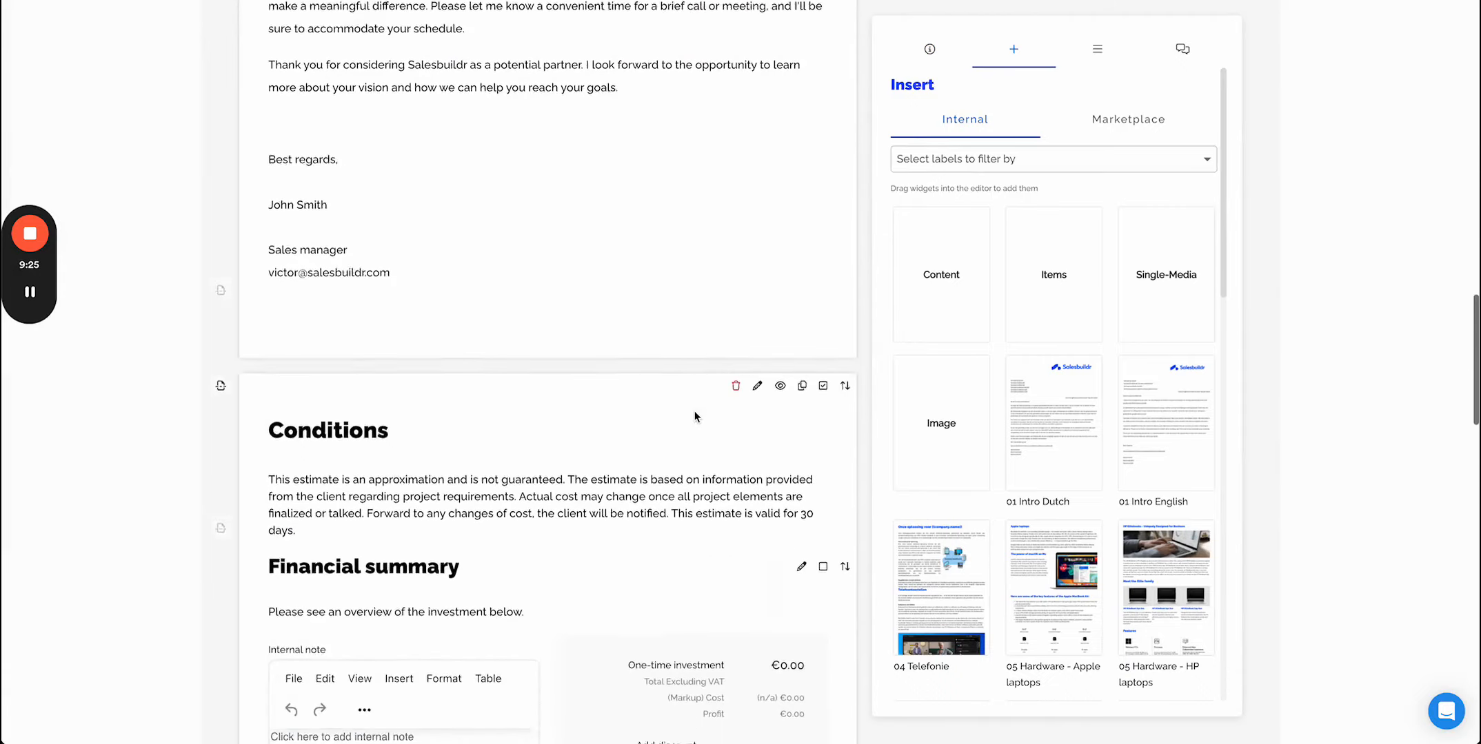
pyautogui.scroll(-1, 694, 411)
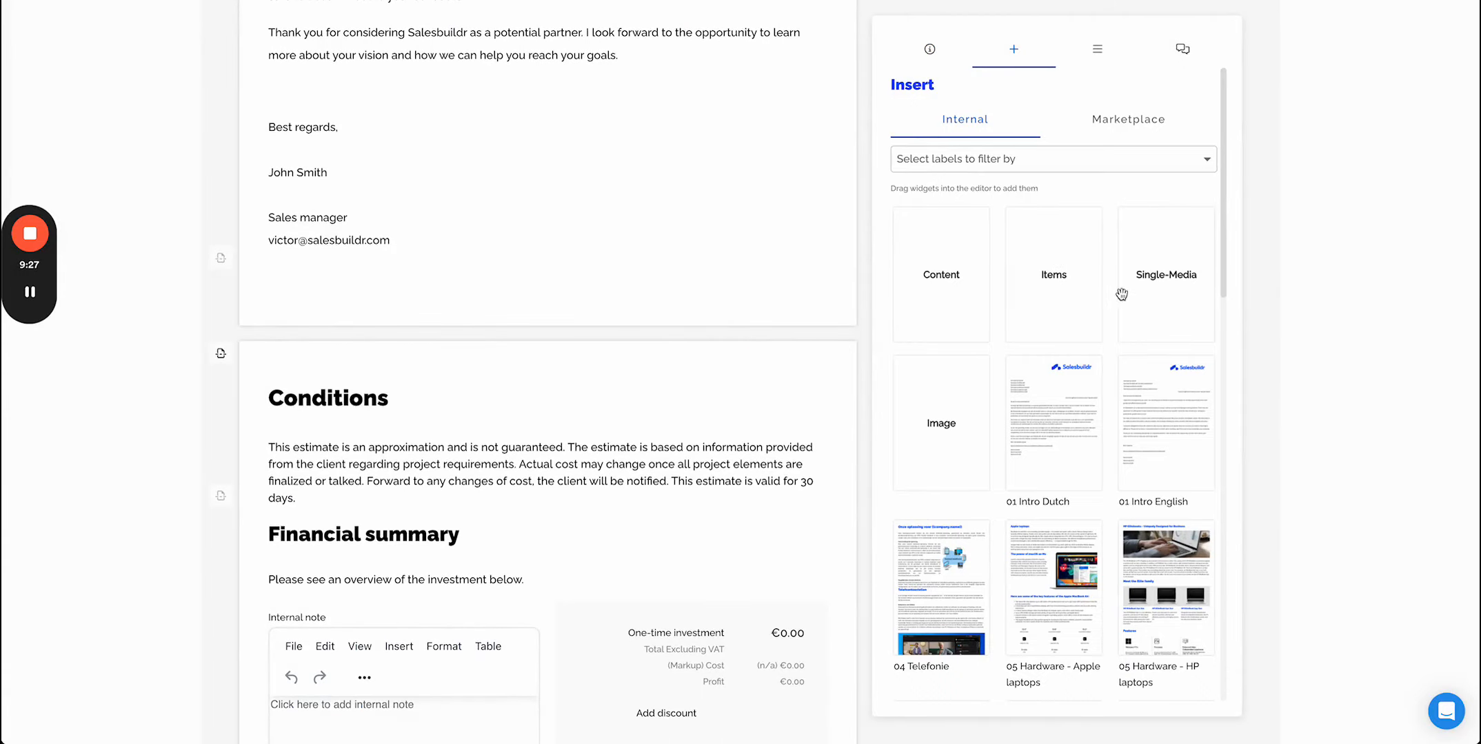
pyautogui.scroll(-5, 1056, 473)
pyautogui.scroll(-1, 1056, 473)
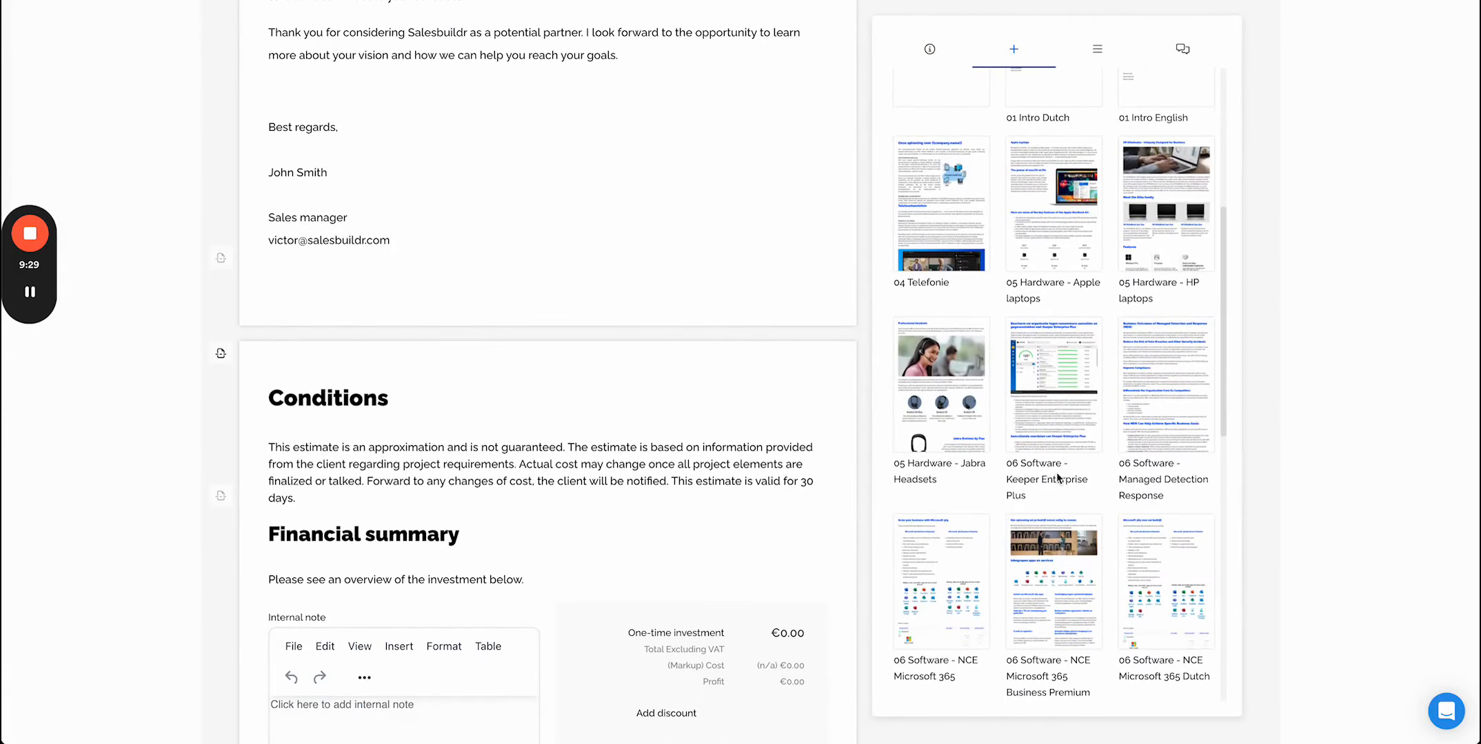
pyautogui.scroll(-3, 775, 434)
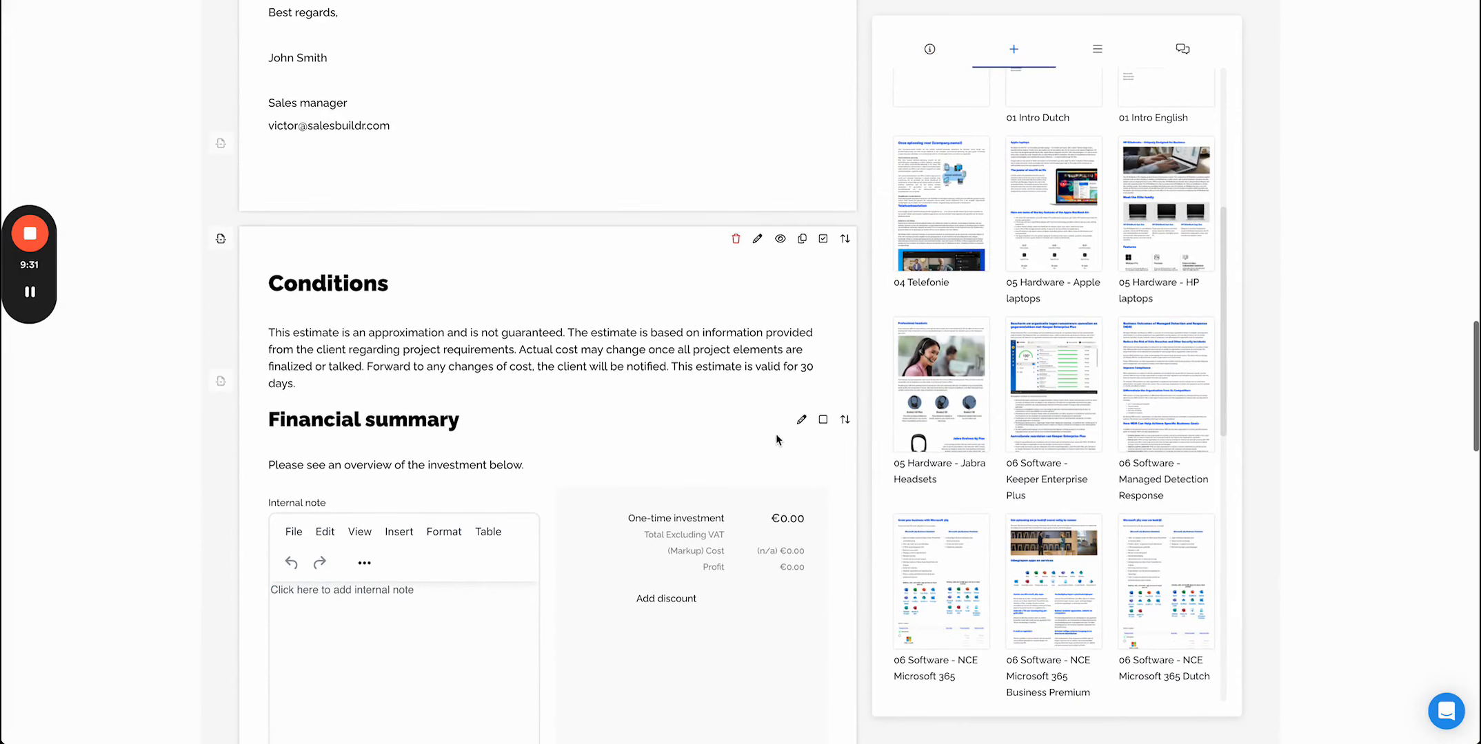
pyautogui.moveTo(938, 356); pyautogui.dragTo(379, 295)
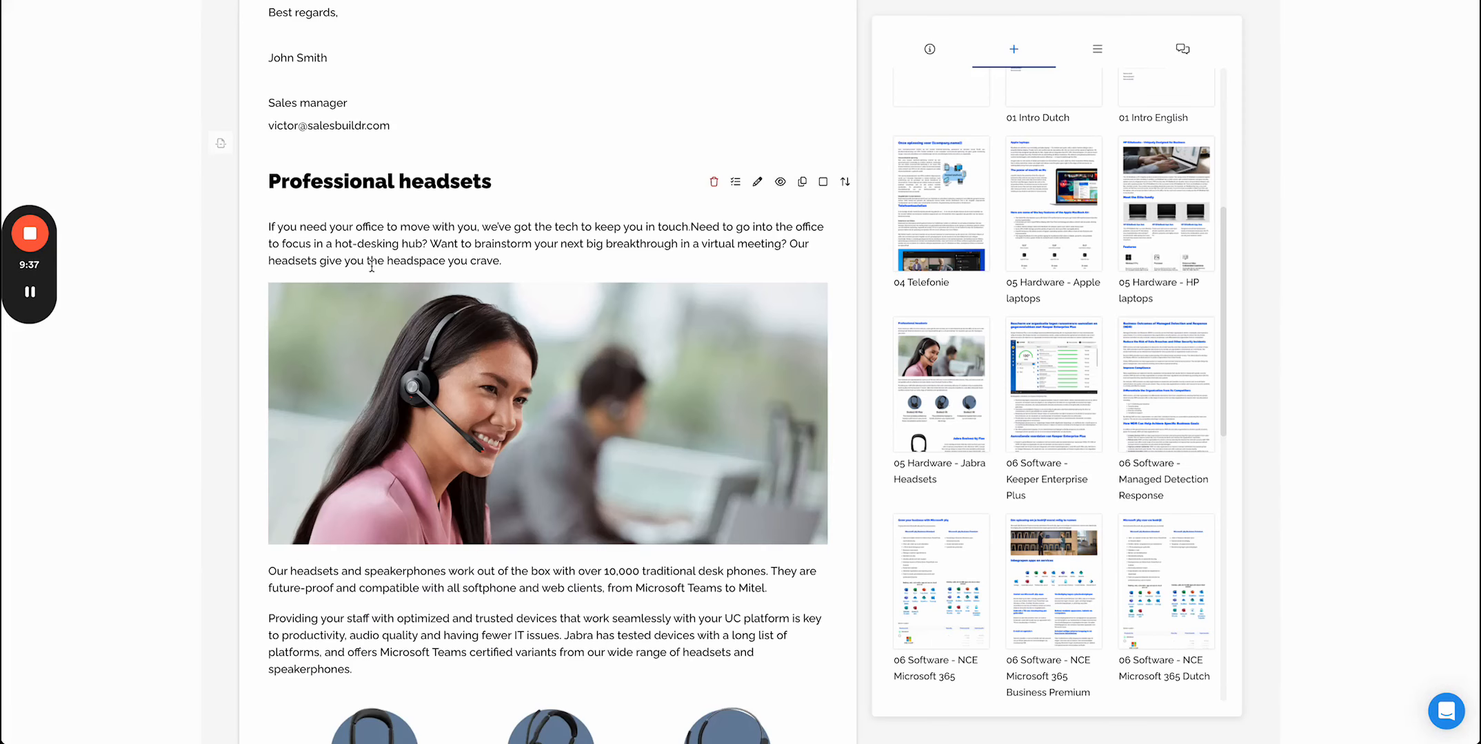
# - Scroll through the inserted Professional headsets widget and its product table
pyautogui.click(221, 143)
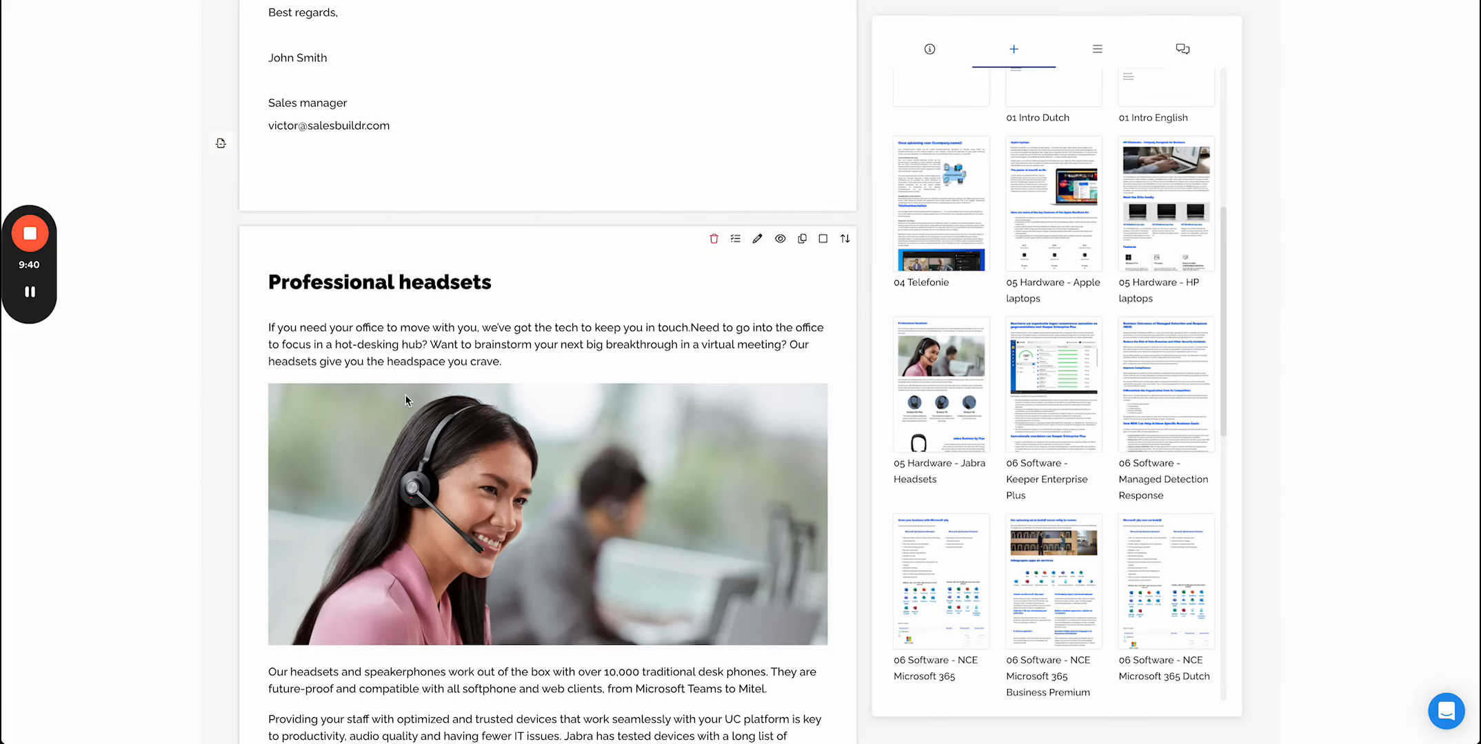
pyautogui.scroll(-2, 405, 395)
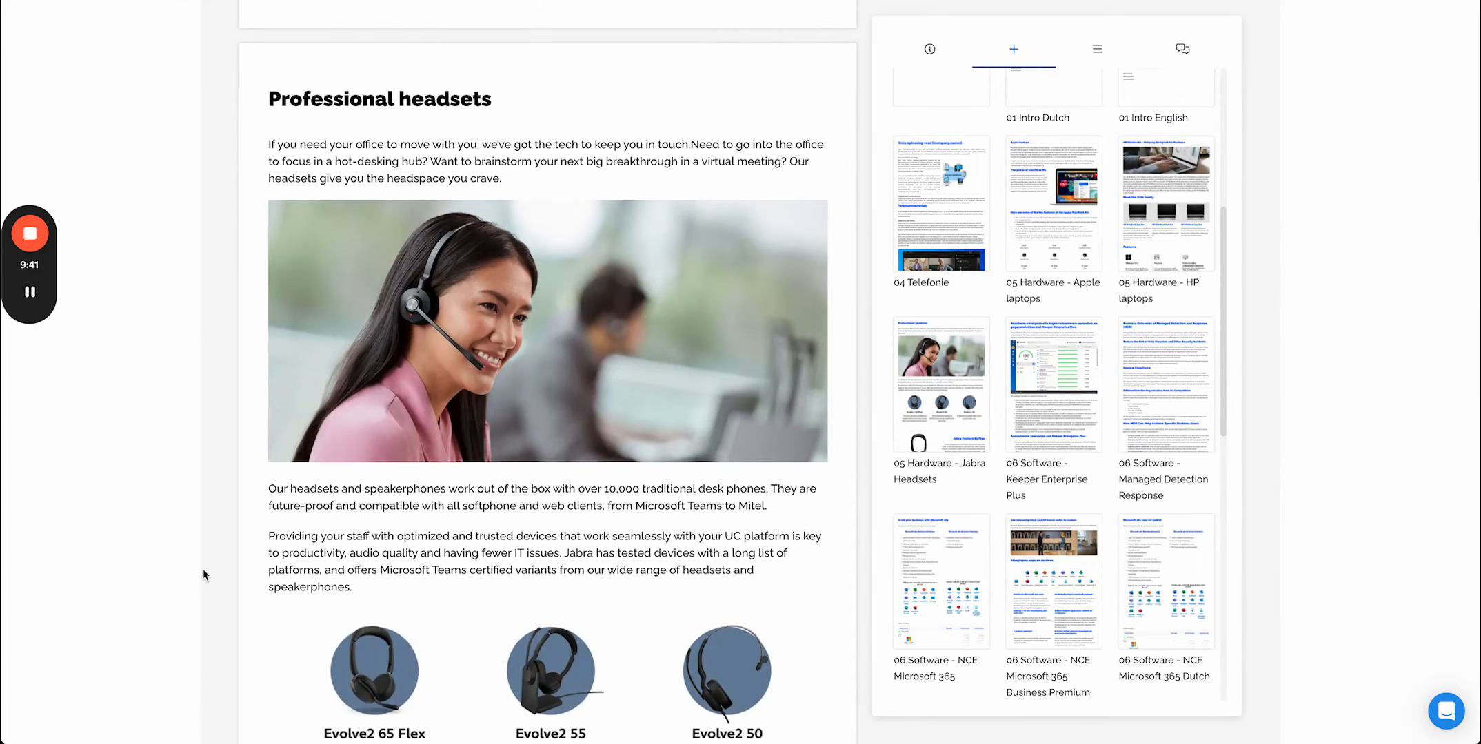
pyautogui.scroll(-3, 202, 569)
pyautogui.scroll(-5, 203, 569)
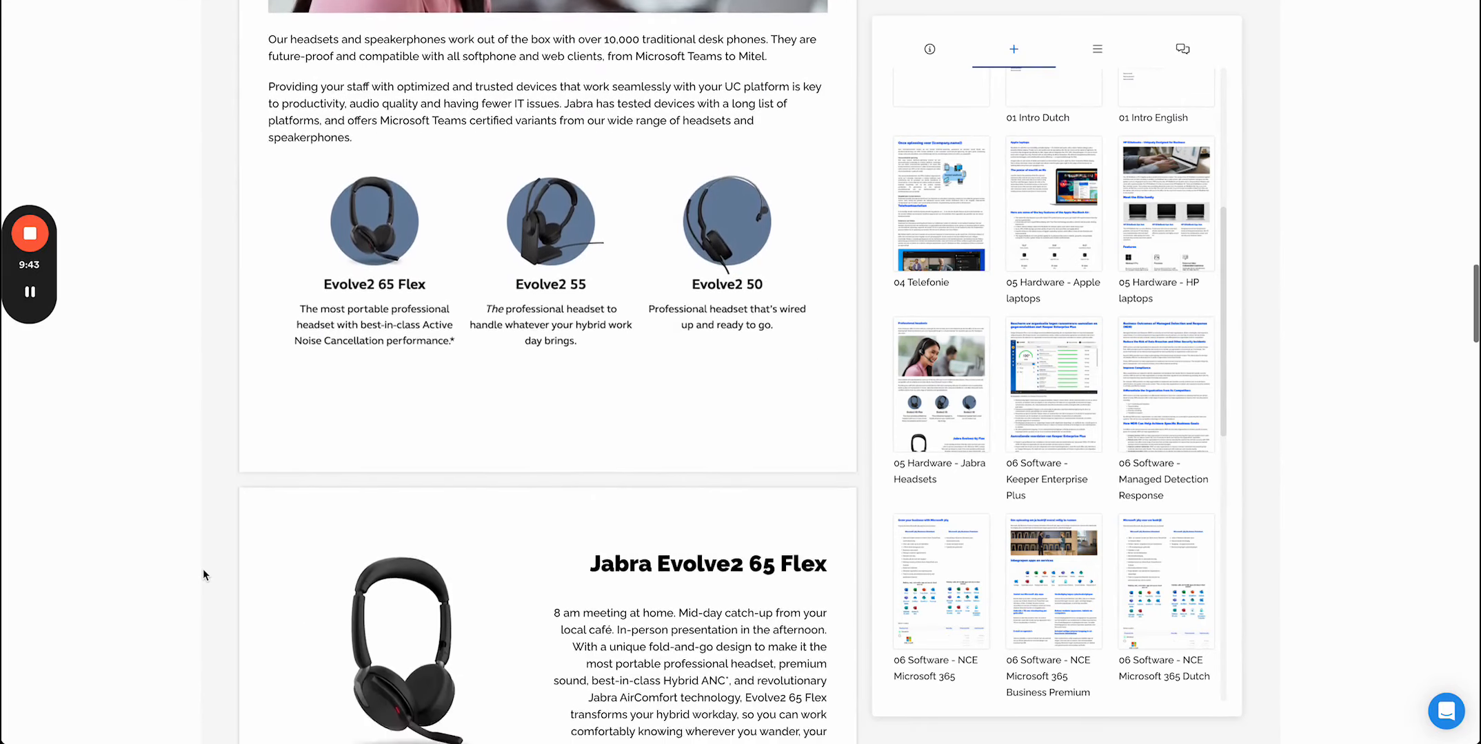
pyautogui.scroll(-12, 202, 569)
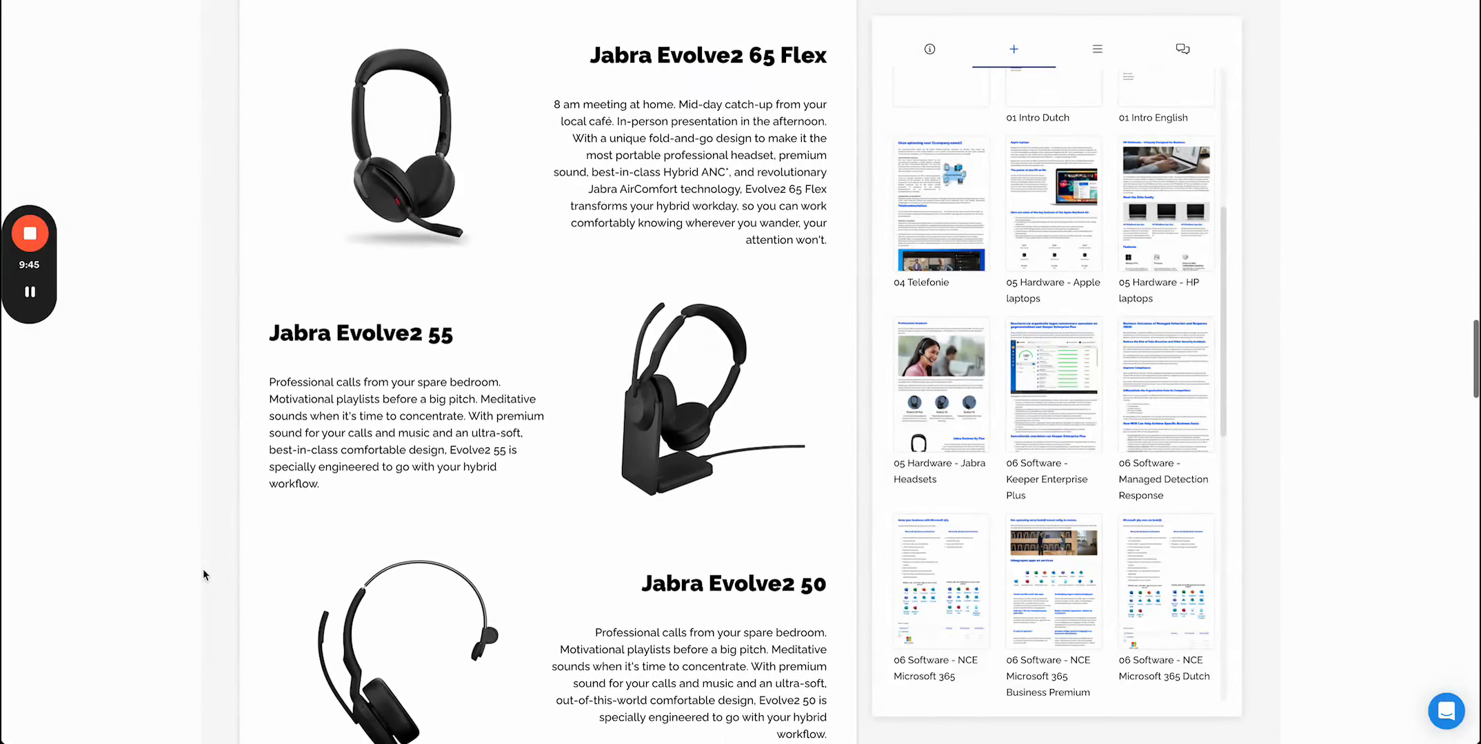
pyautogui.scroll(-8, 202, 569)
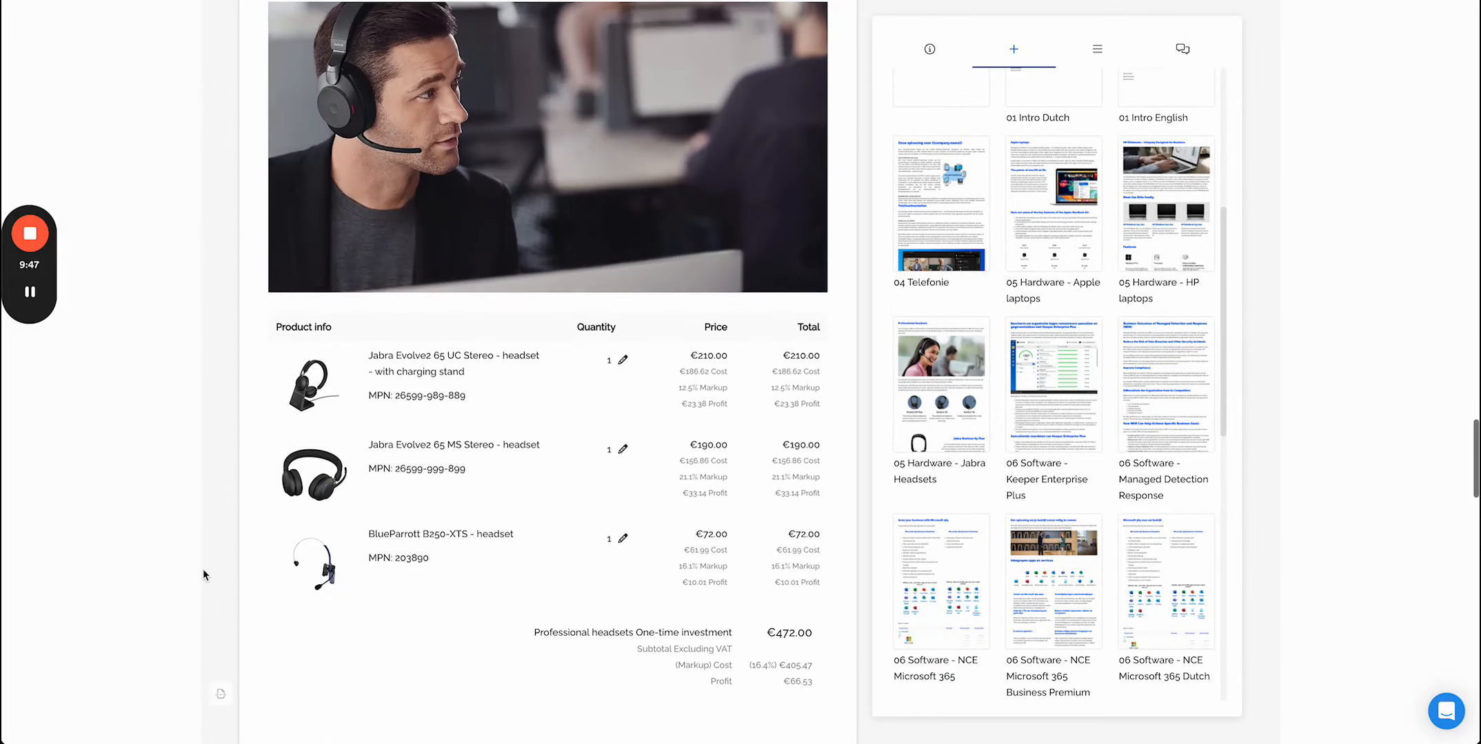
# - Open the widget's product list and check distributor availability for the Jabra Evolve2 65 UC Stereo headset
pyautogui.click(311, 378)
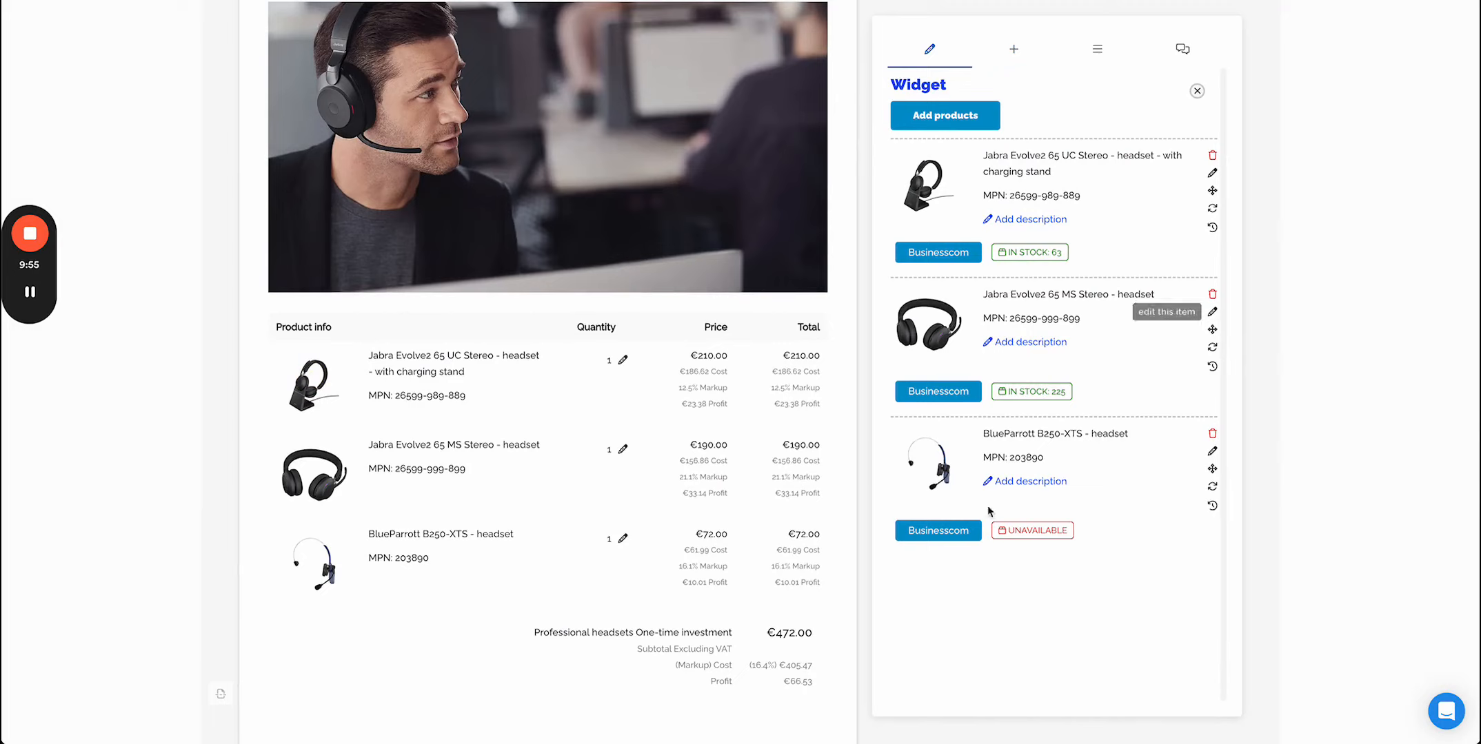
pyautogui.click(925, 253)
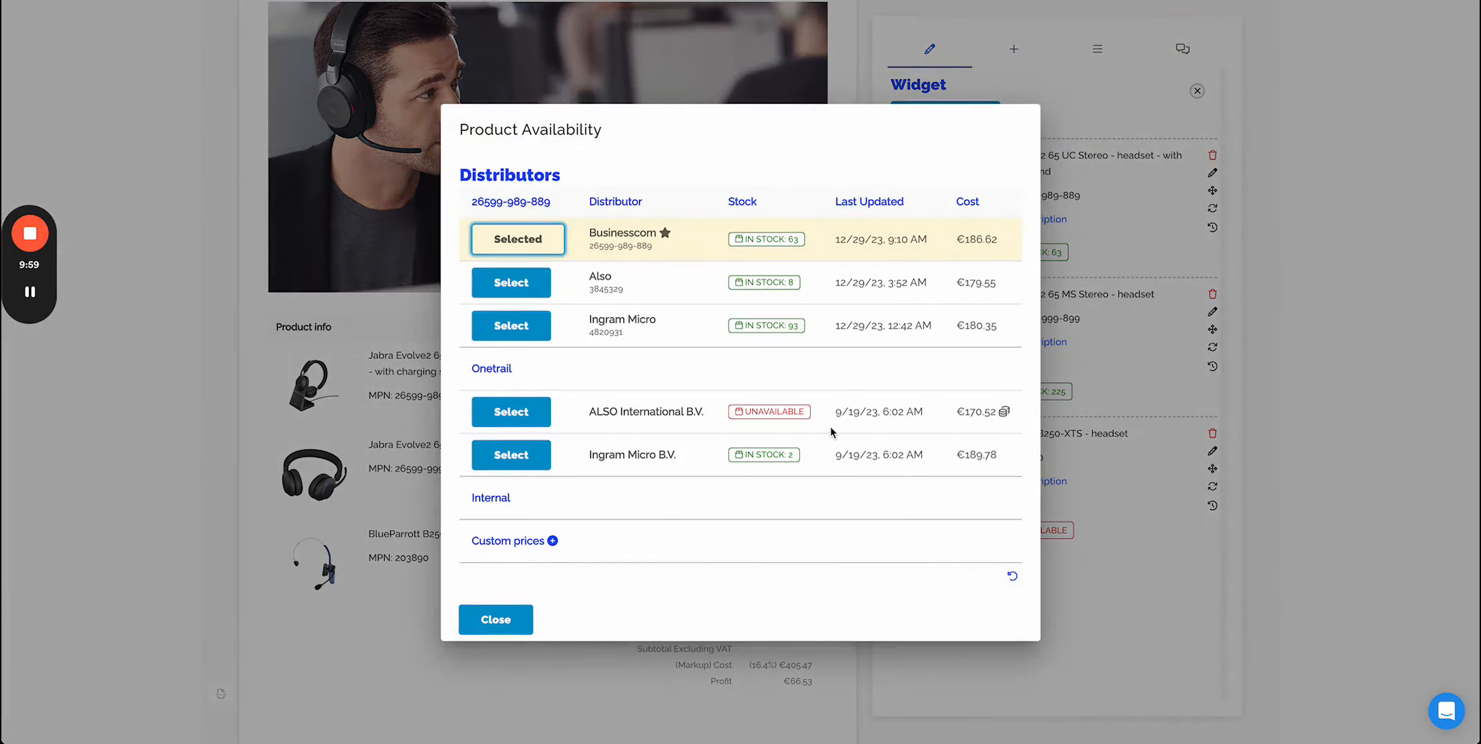
pyautogui.click(520, 618)
# - Insert the Datto Saas Protection Dutch marketplace widget above the Conditions section
pyautogui.scroll(-2, 519, 612)
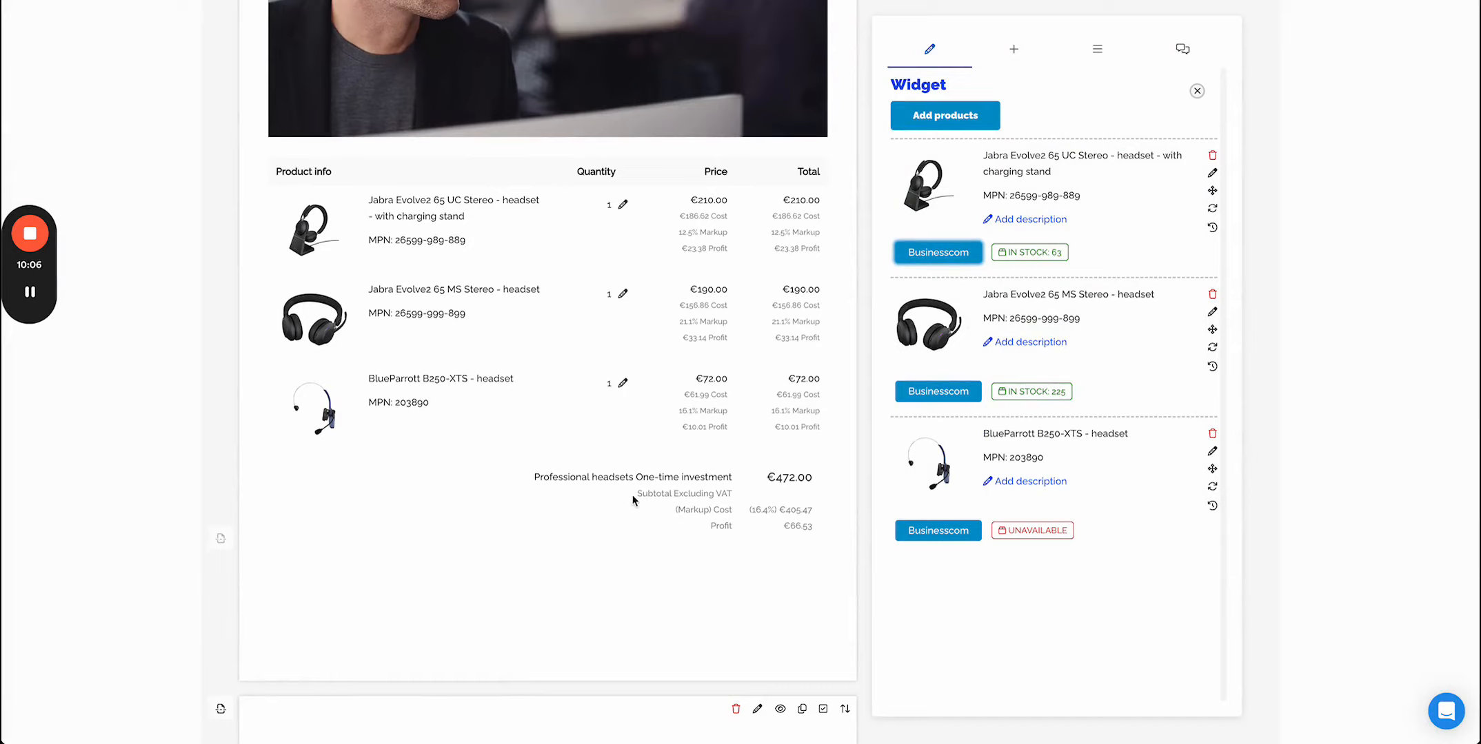
pyautogui.click(1014, 49)
pyautogui.click(1128, 118)
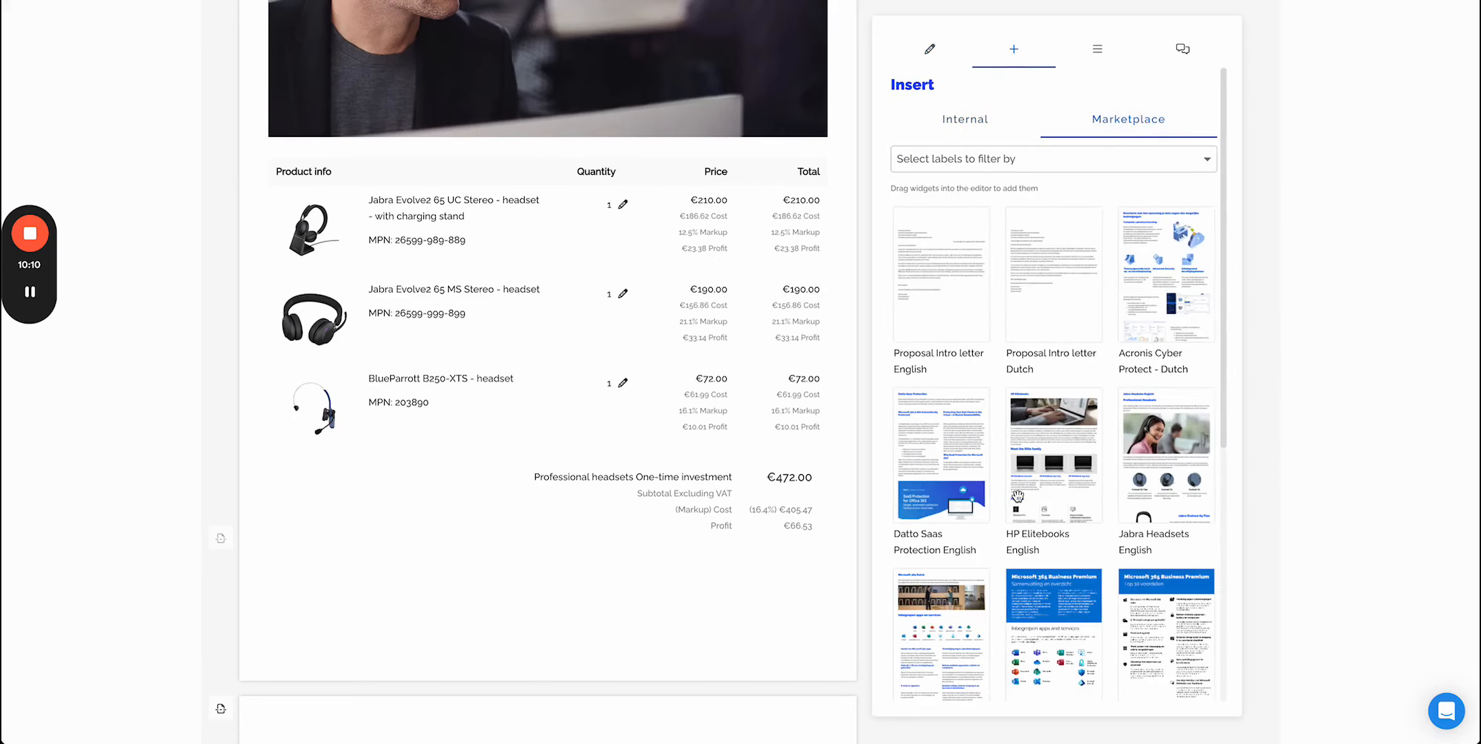
pyautogui.scroll(-5, 1055, 414)
pyautogui.scroll(-4, 746, 518)
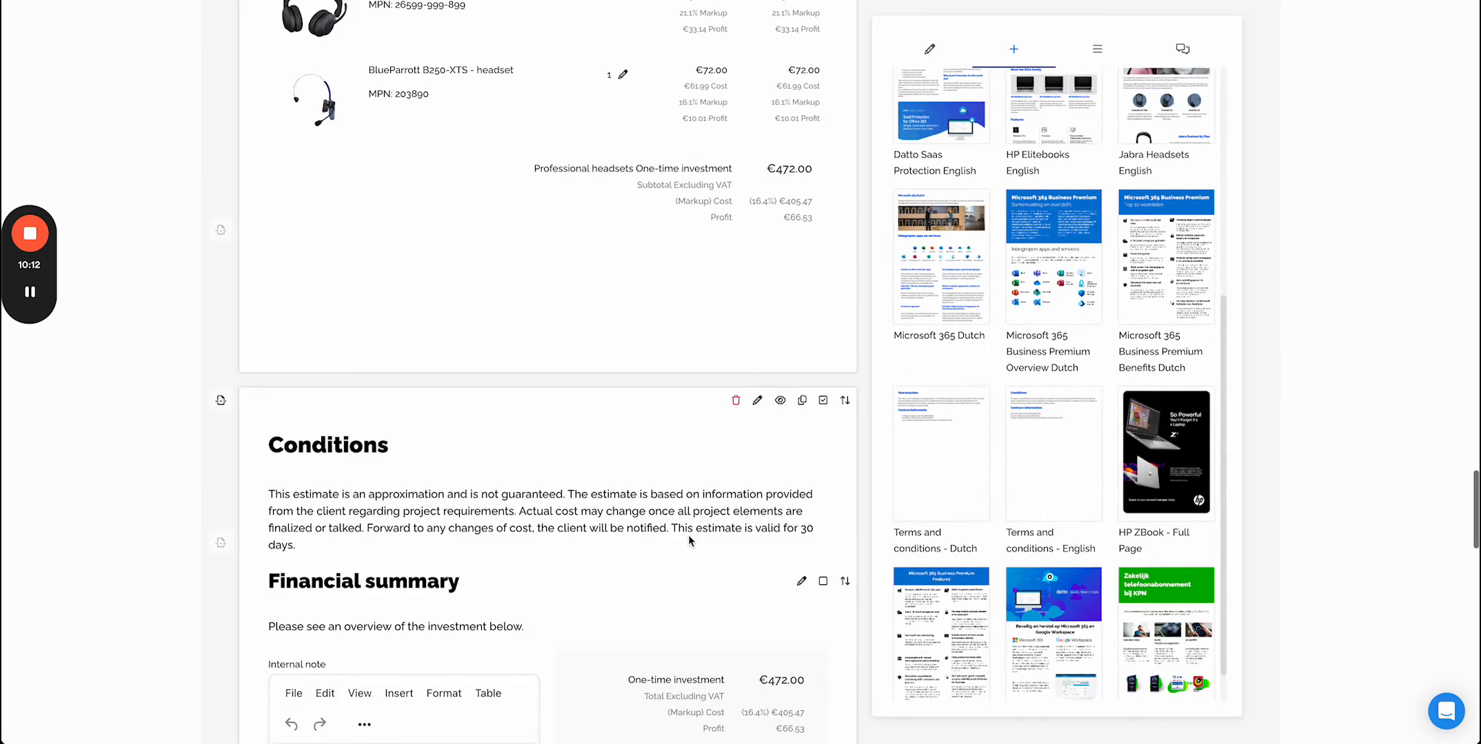
pyautogui.scroll(-1, 950, 544)
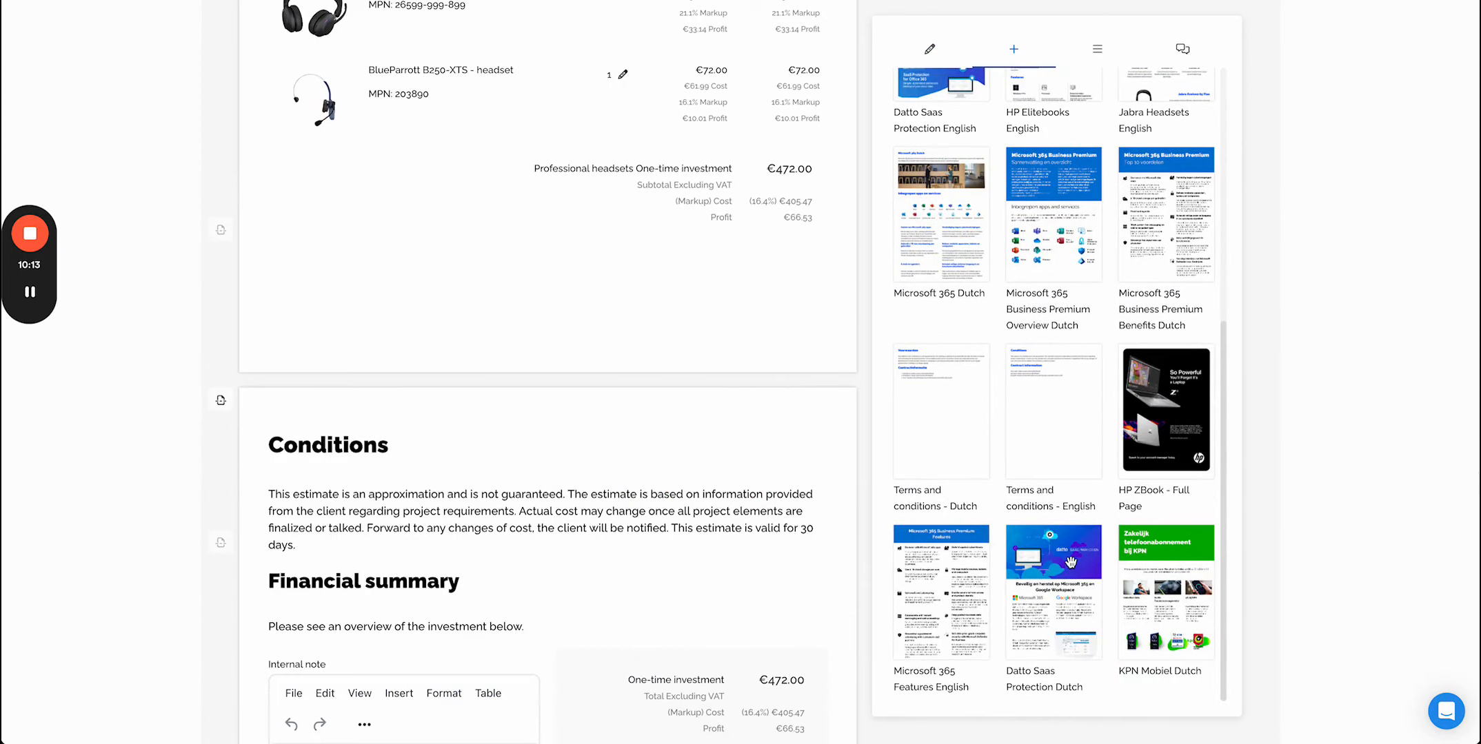
pyautogui.moveTo(1072, 565); pyautogui.dragTo(447, 455)
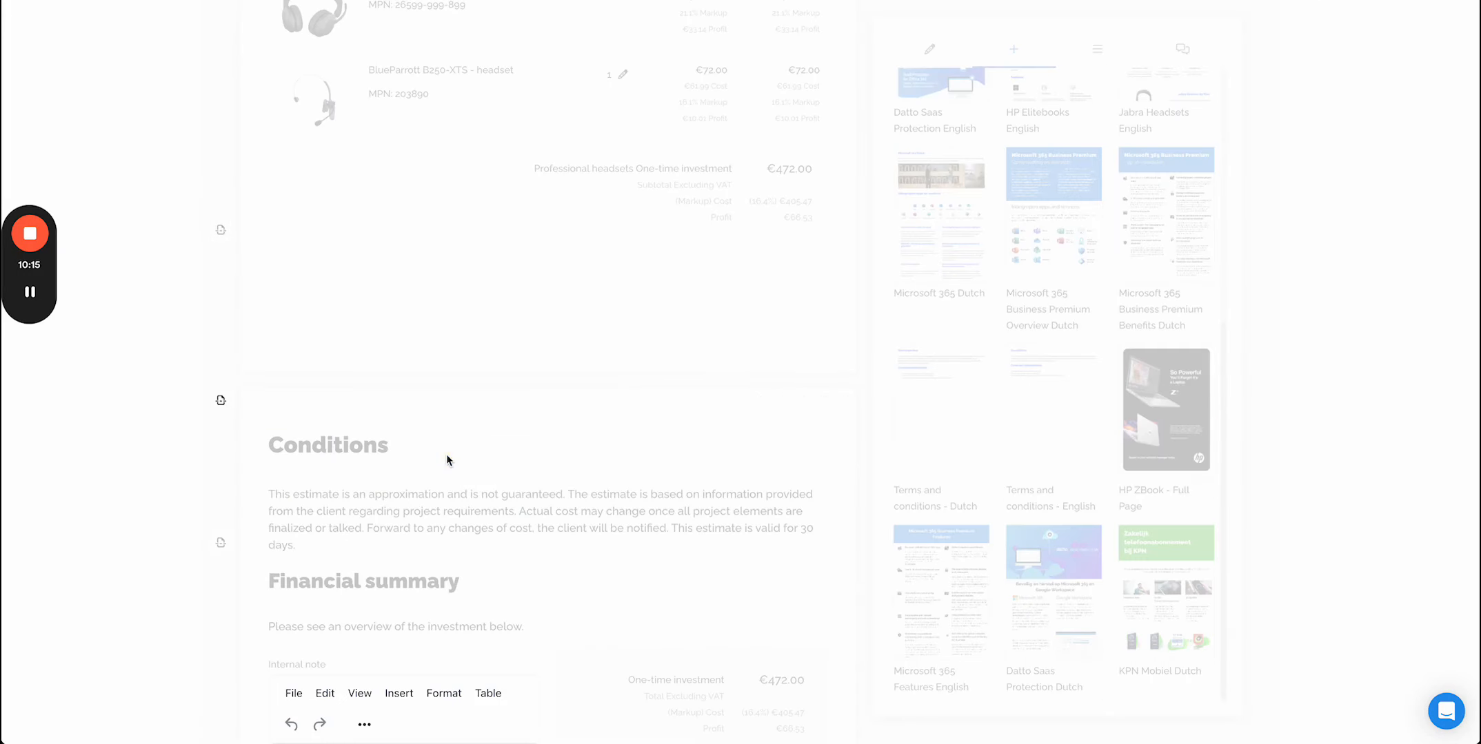
pyautogui.scroll(-9, 446, 455)
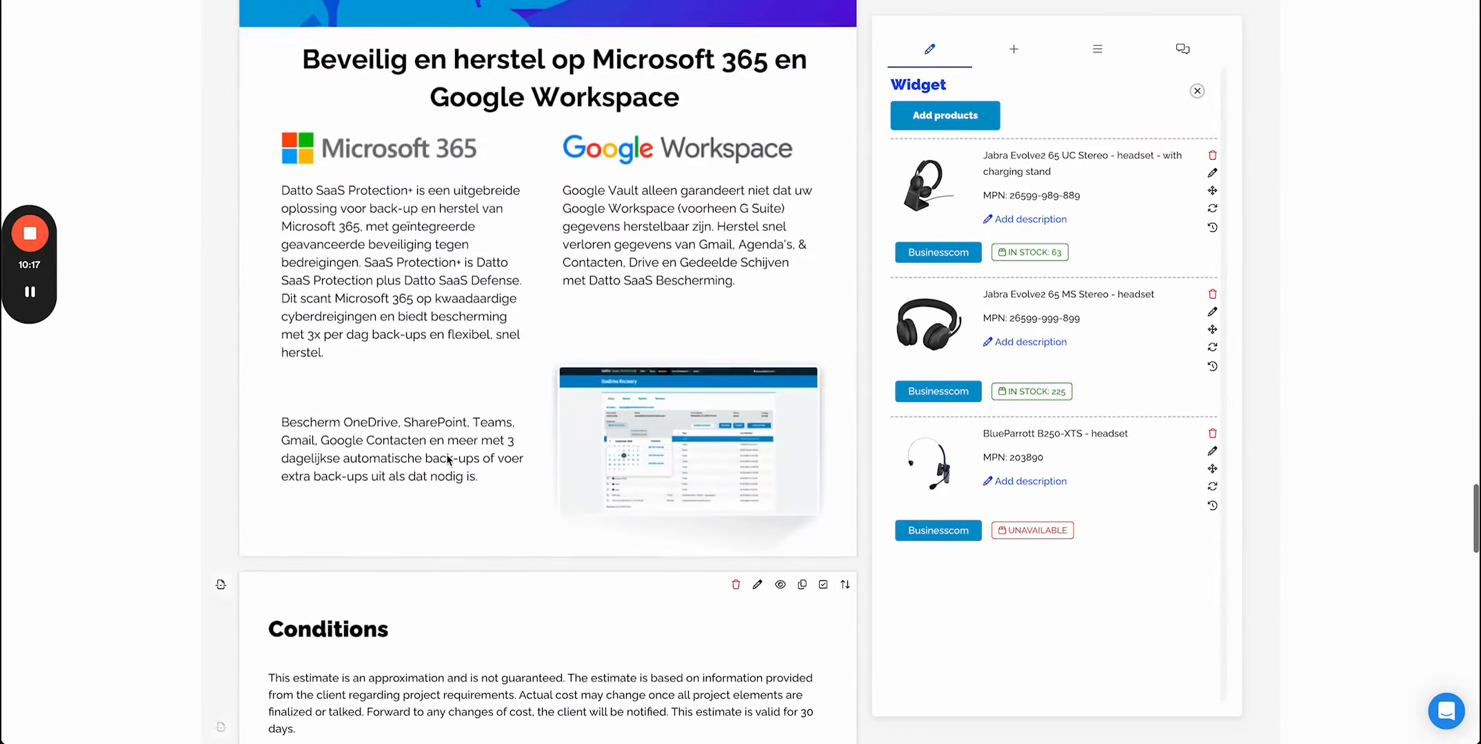
# - Open the quote widget templates overview and scroll through the internal templates list
pyautogui.scroll(6, 569, 466)
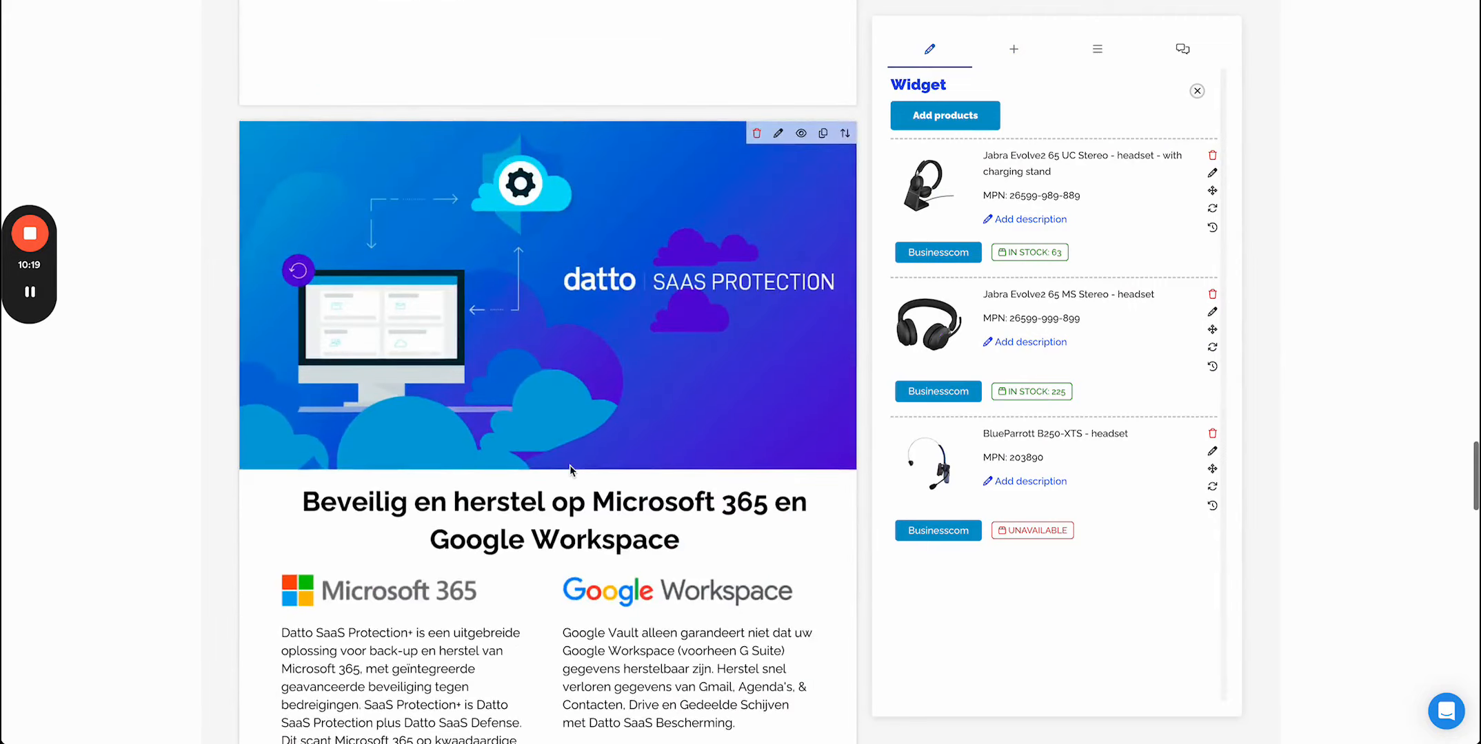
pyautogui.scroll(15, 569, 465)
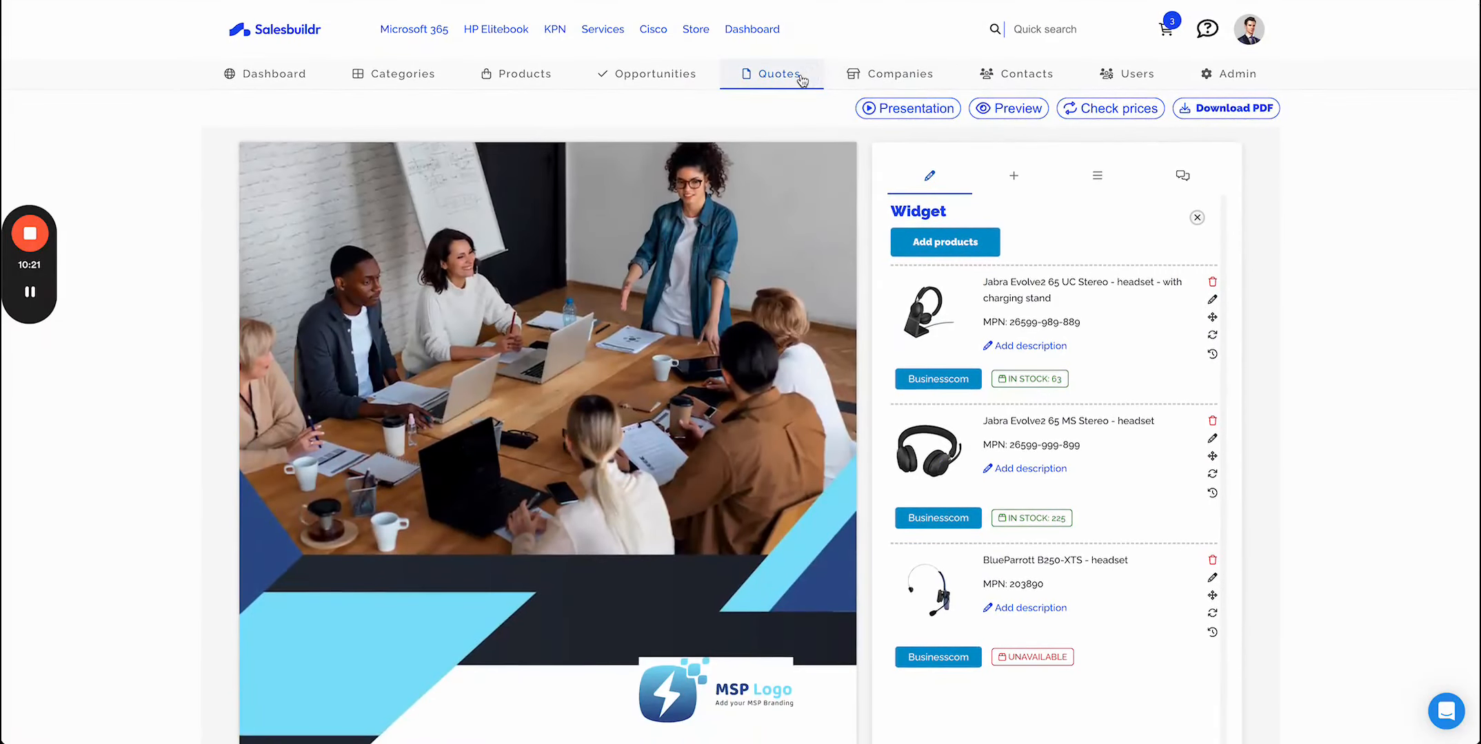
pyautogui.click(802, 81)
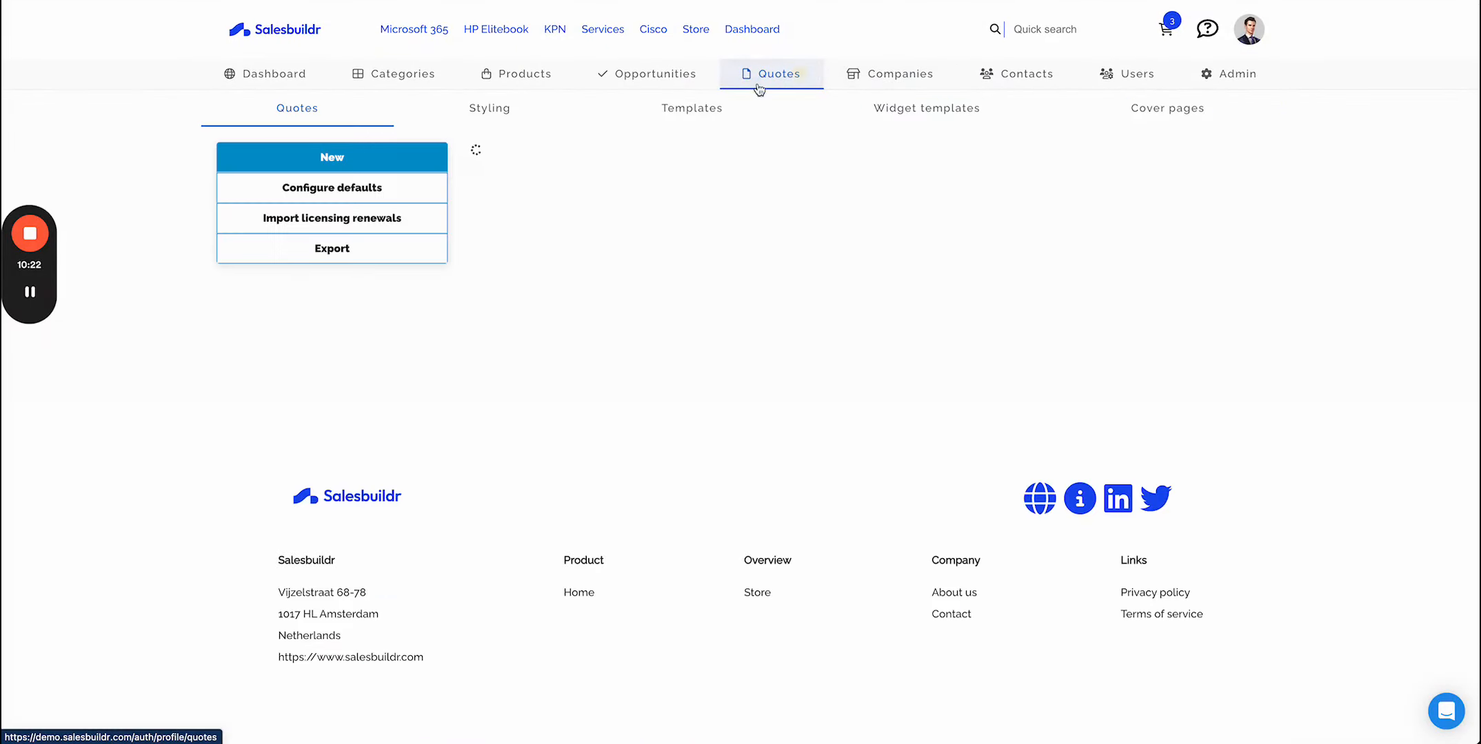
pyautogui.click(941, 107)
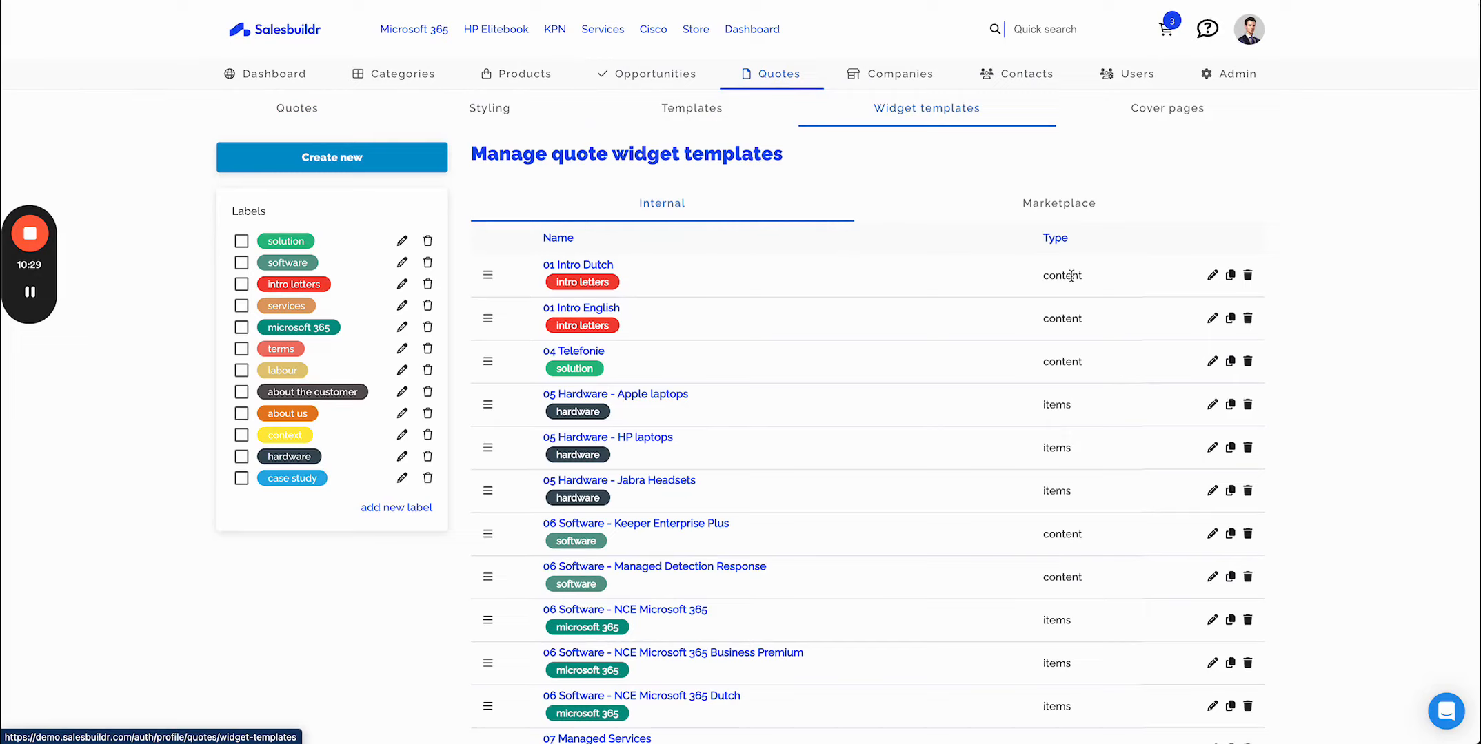
pyautogui.scroll(-8, 1051, 662)
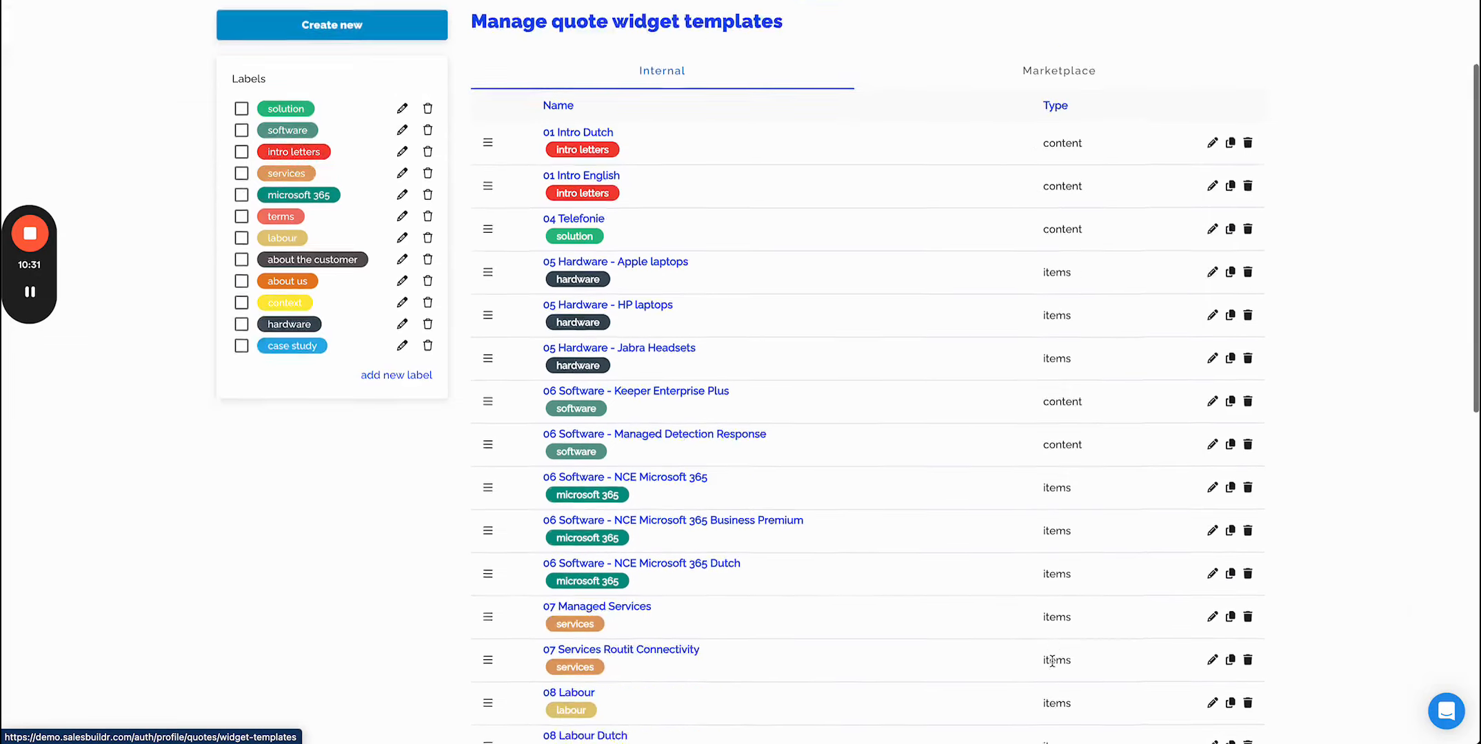
pyautogui.scroll(8, 1051, 662)
pyautogui.scroll(-1, 1061, 413)
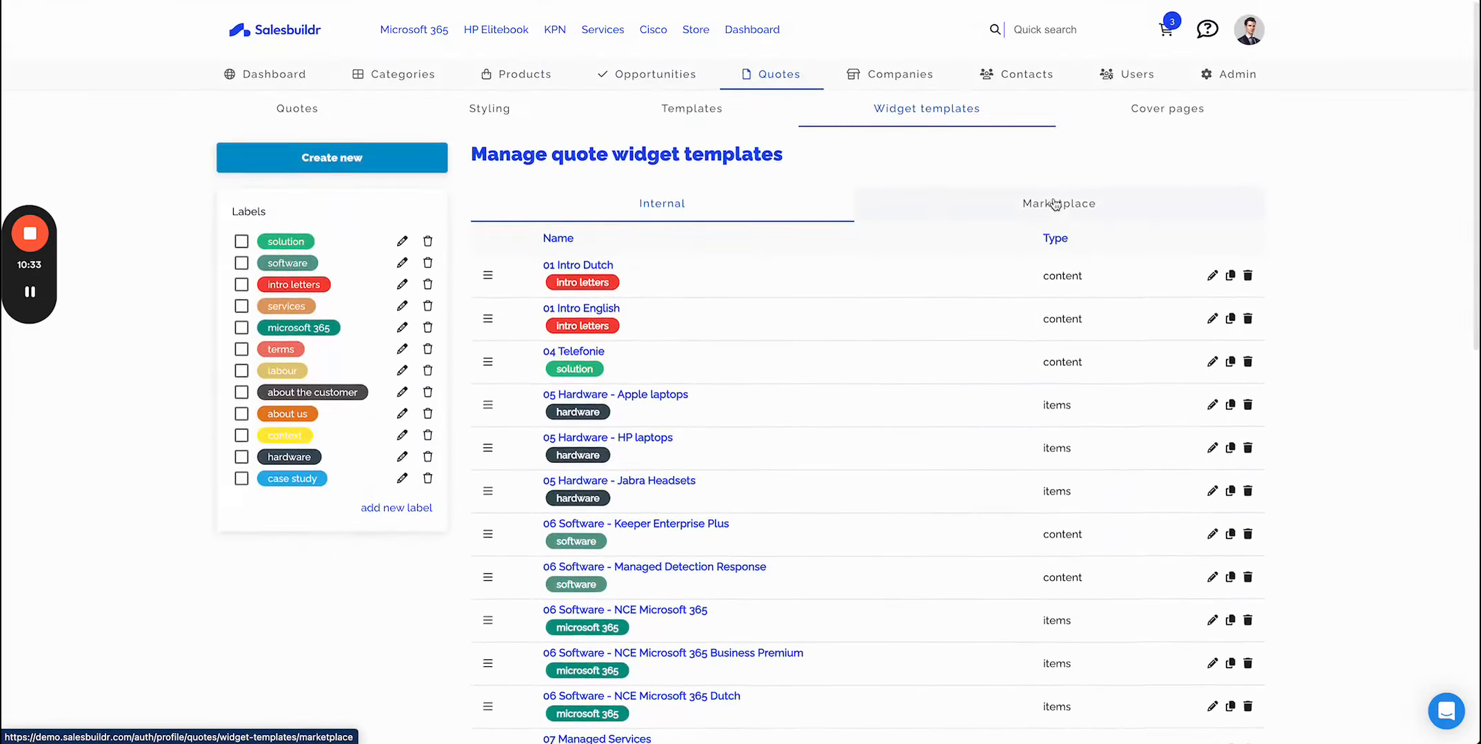
# - Browse the marketplace widget templates, open the KPN Mobiel Dutch template, and return to the templates list
pyautogui.click(1055, 242)
pyautogui.scroll(-10, 1073, 541)
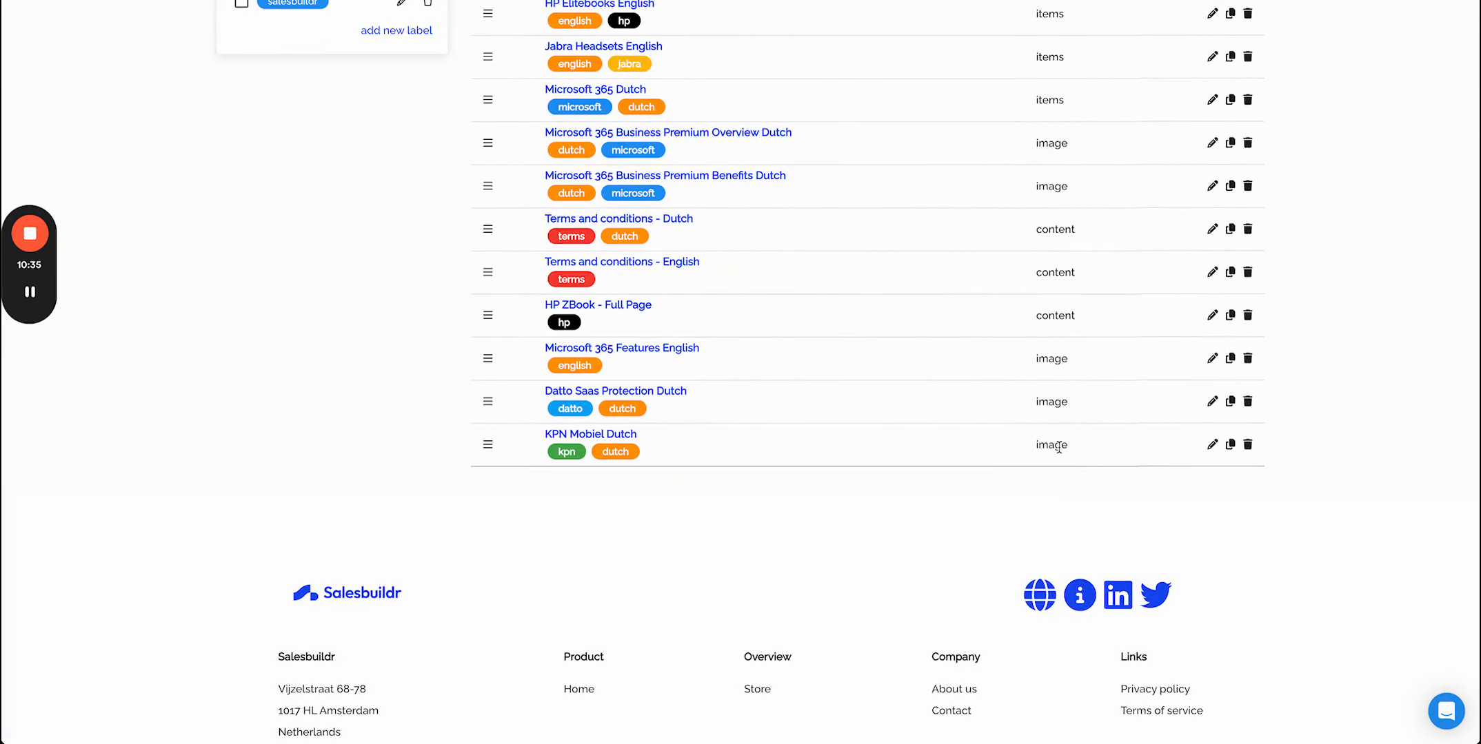
pyautogui.click(1212, 445)
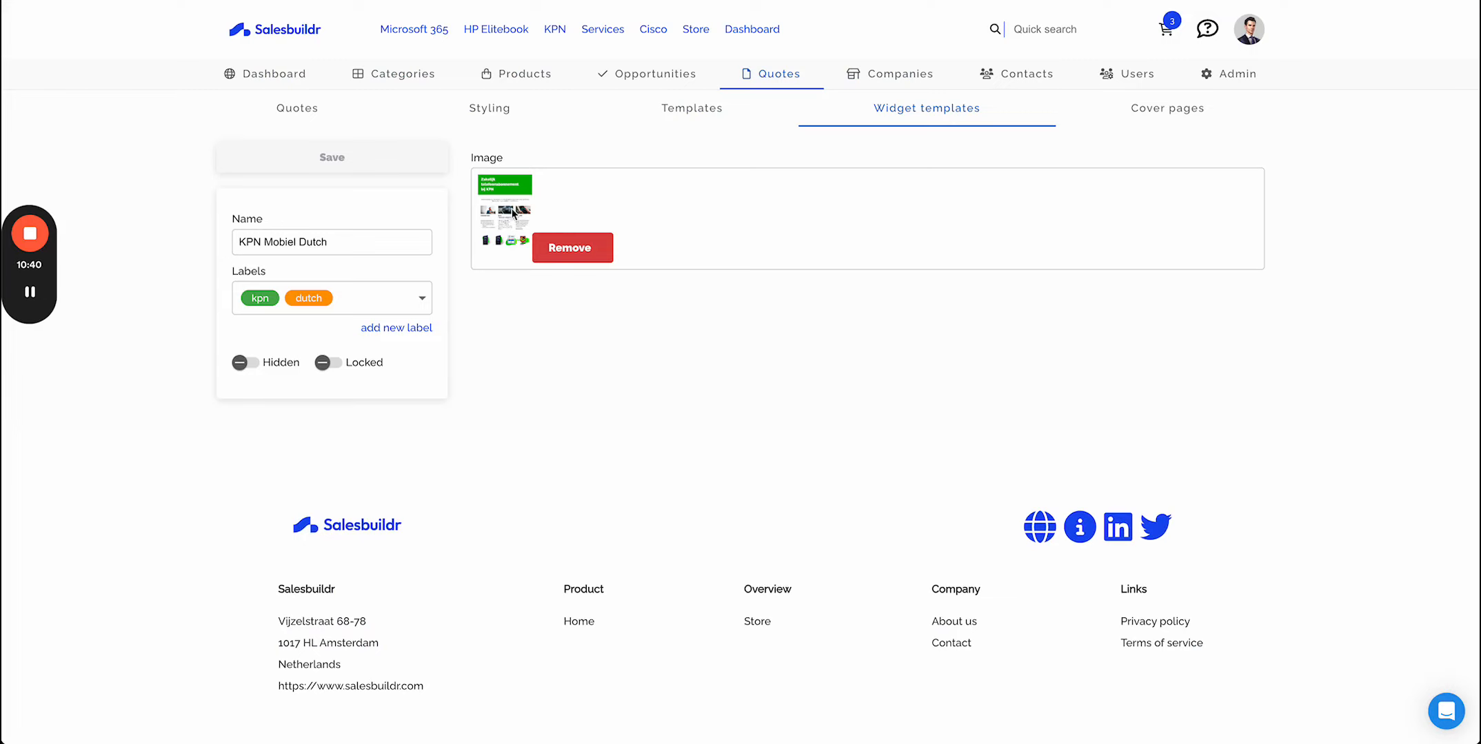
pyautogui.click(953, 112)
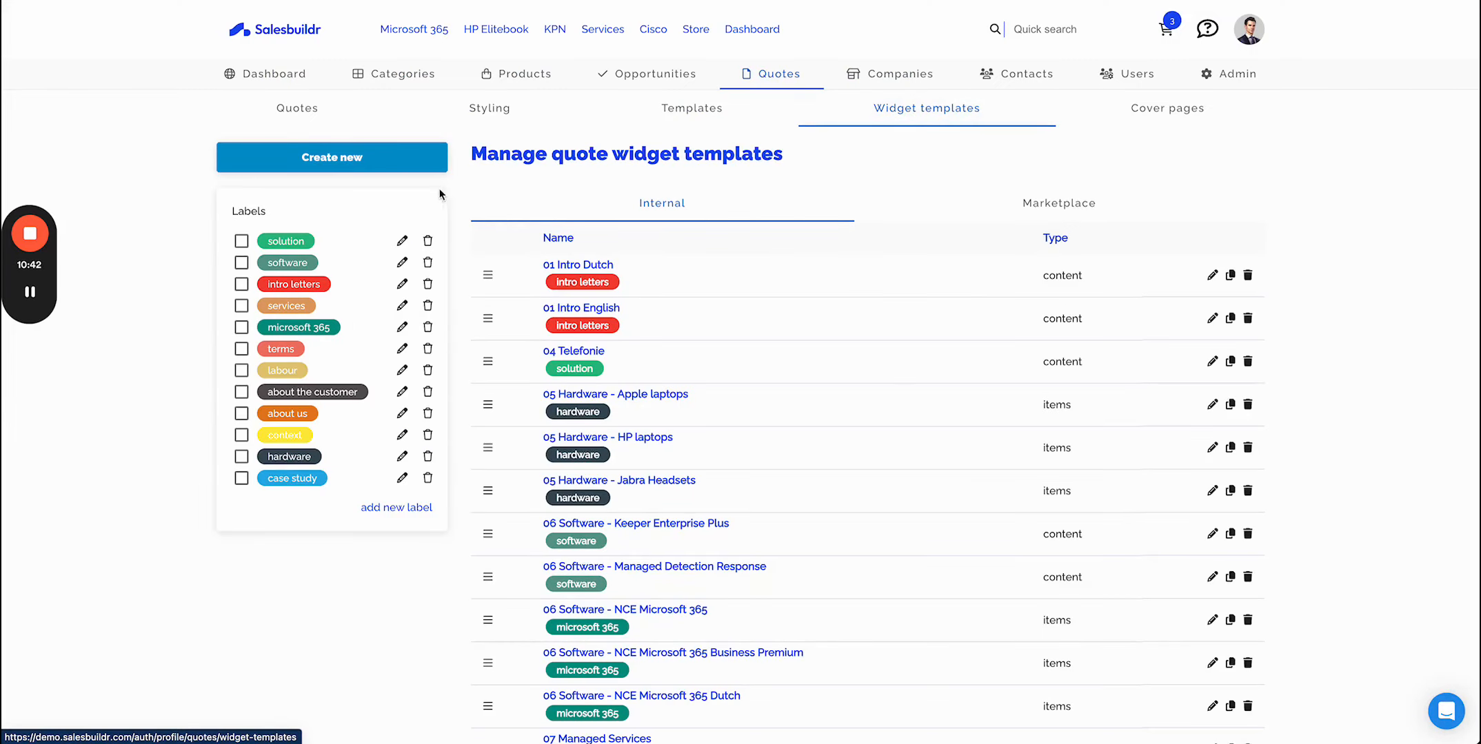
# - Open the Create new widget dialog, review the available section types, and close it without creating
pyautogui.click(398, 157)
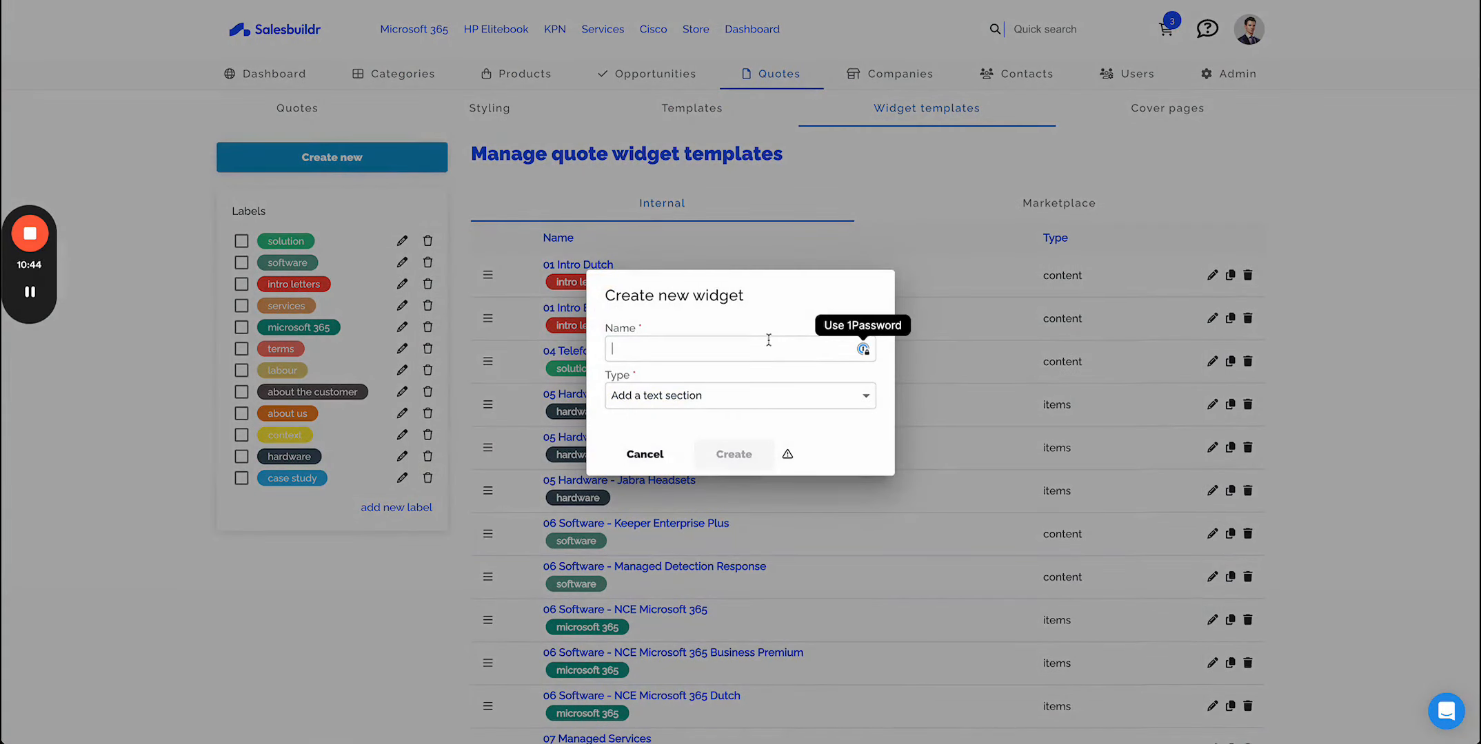
pyautogui.click(687, 400)
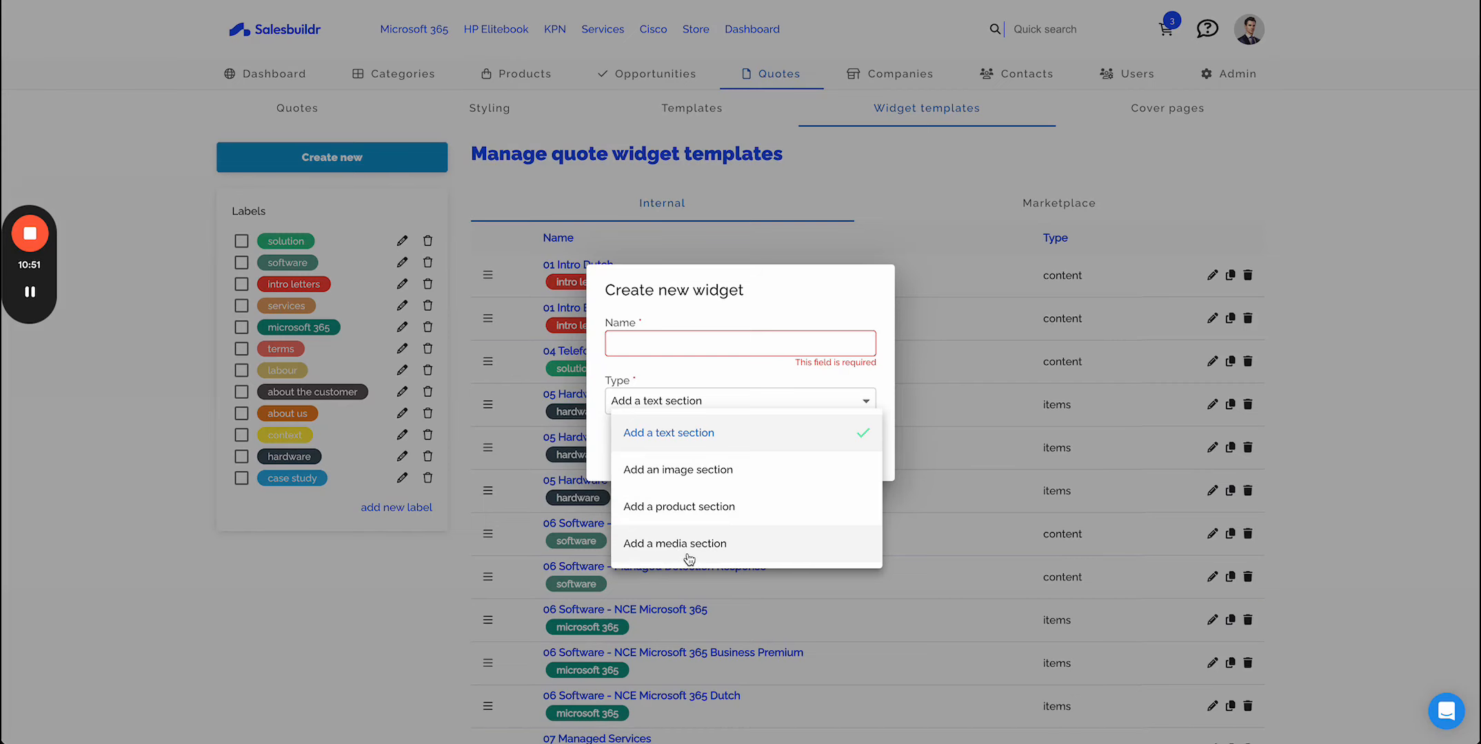
pyautogui.click(762, 287)
pyautogui.click(629, 461)
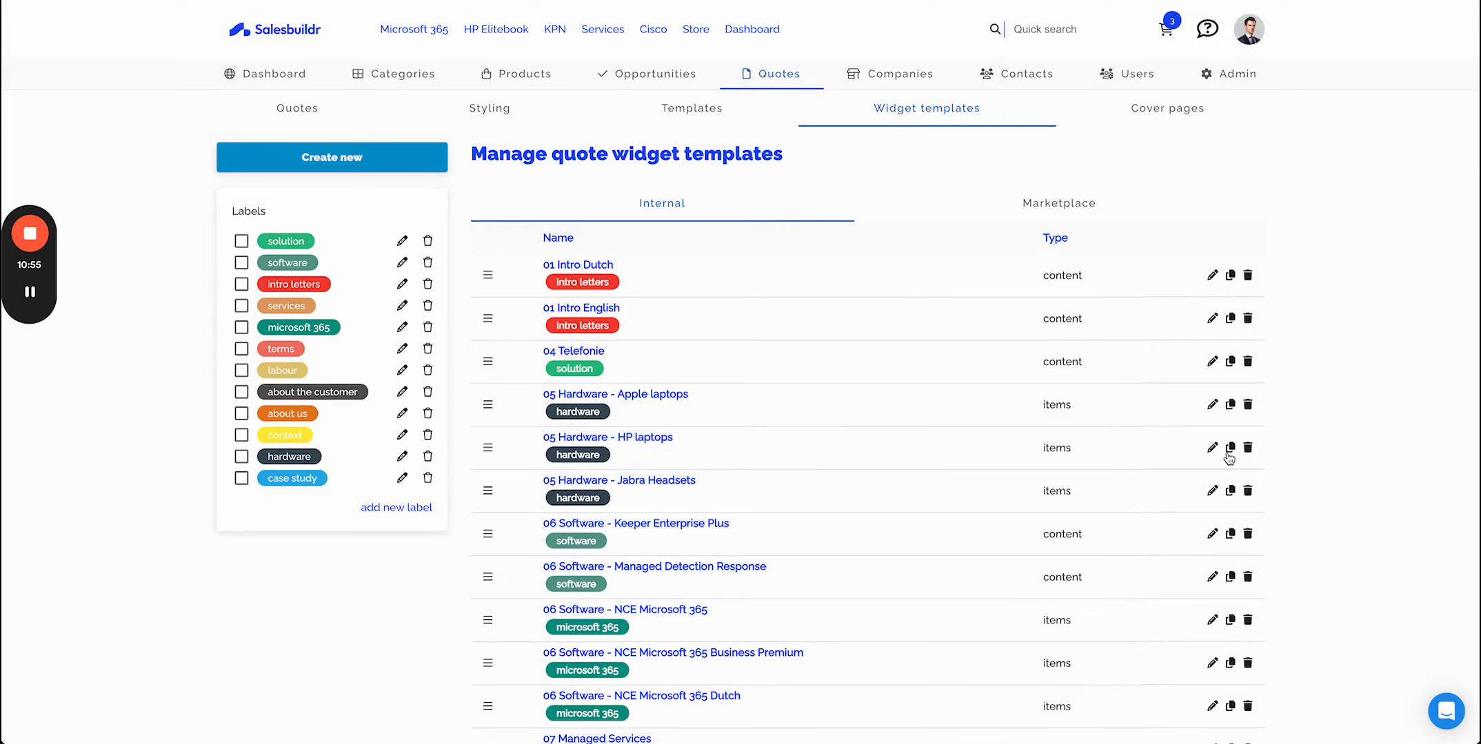
# - Open the 05 Hardware - Apple laptops widget template and review its Choice options before going back
pyautogui.scroll(-5, 1229, 456)
pyautogui.scroll(3, 1230, 452)
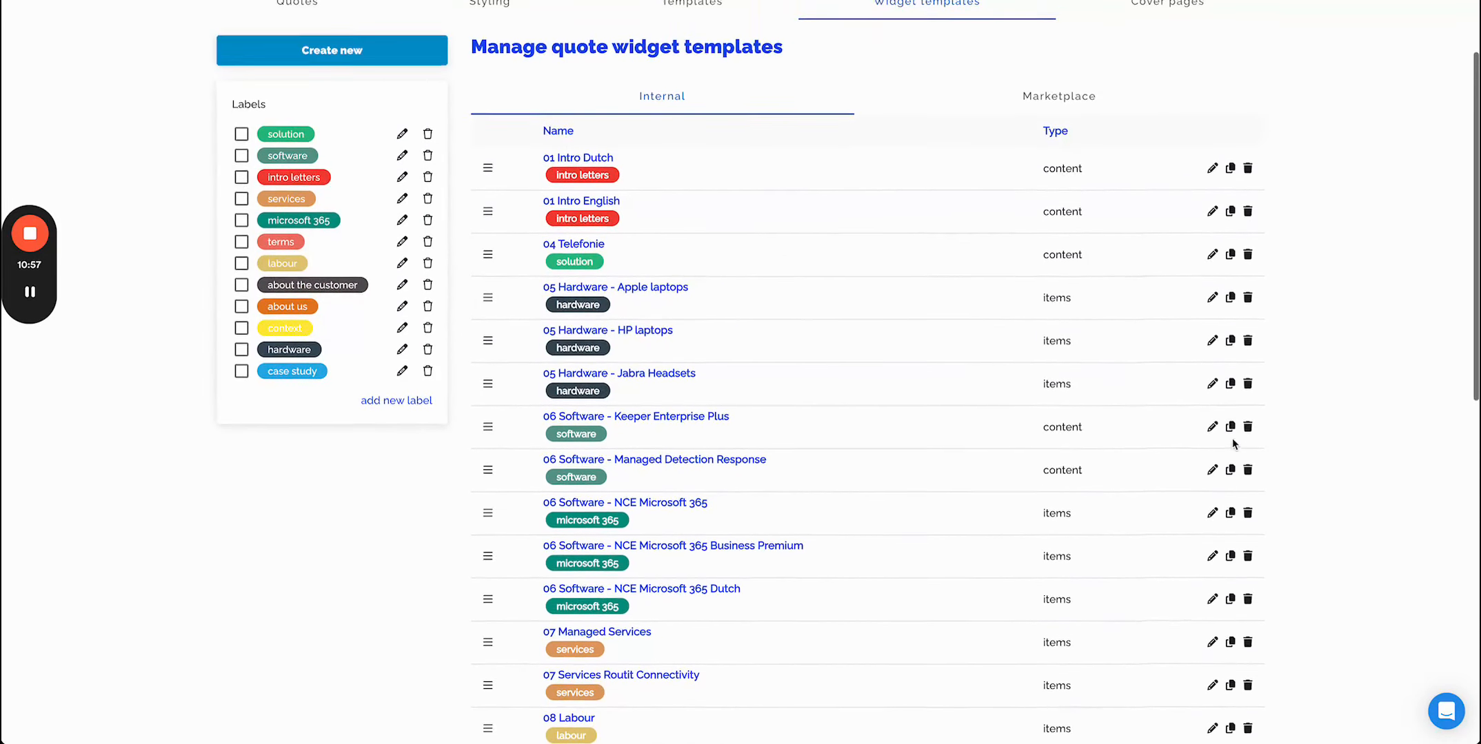
pyautogui.click(1211, 301)
pyautogui.scroll(-1, 1029, 386)
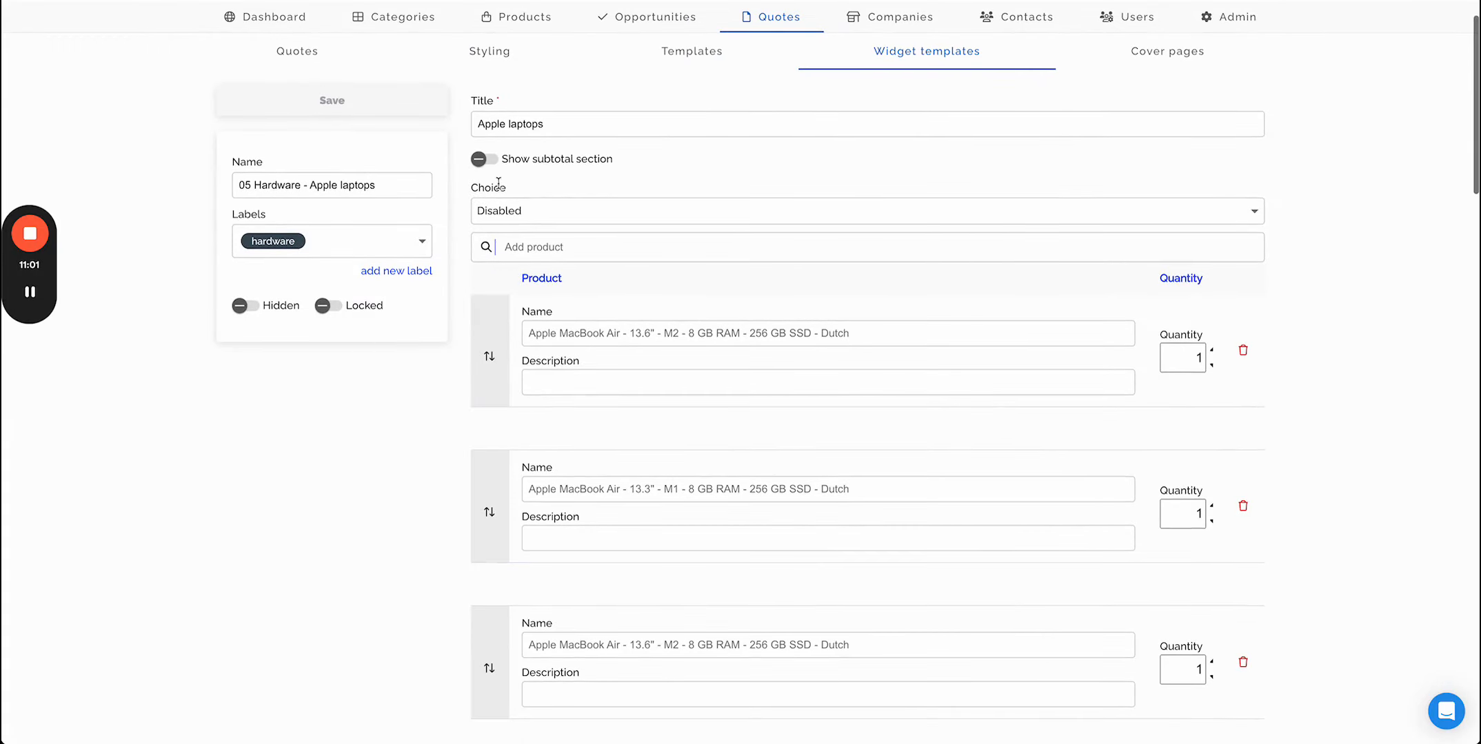
pyautogui.click(541, 211)
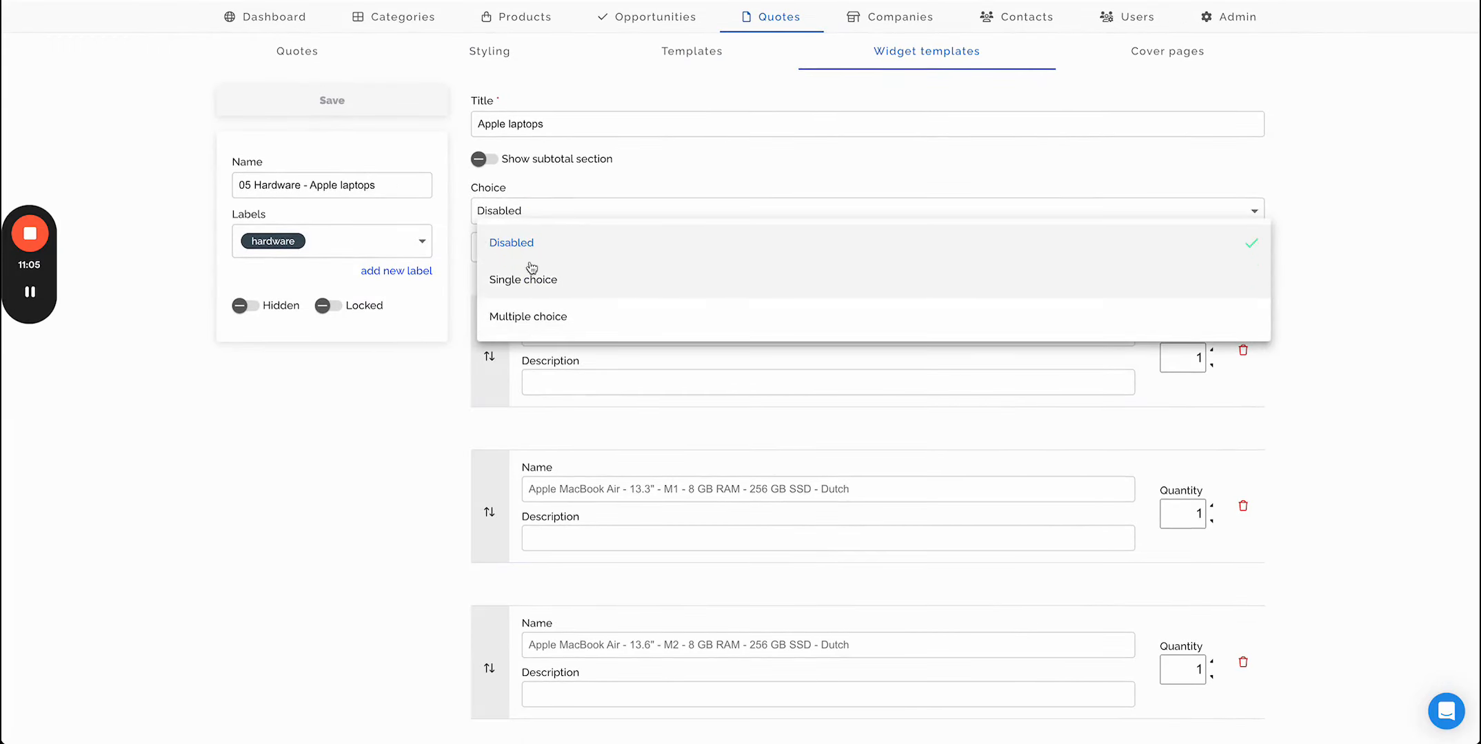
pyautogui.click(510, 209)
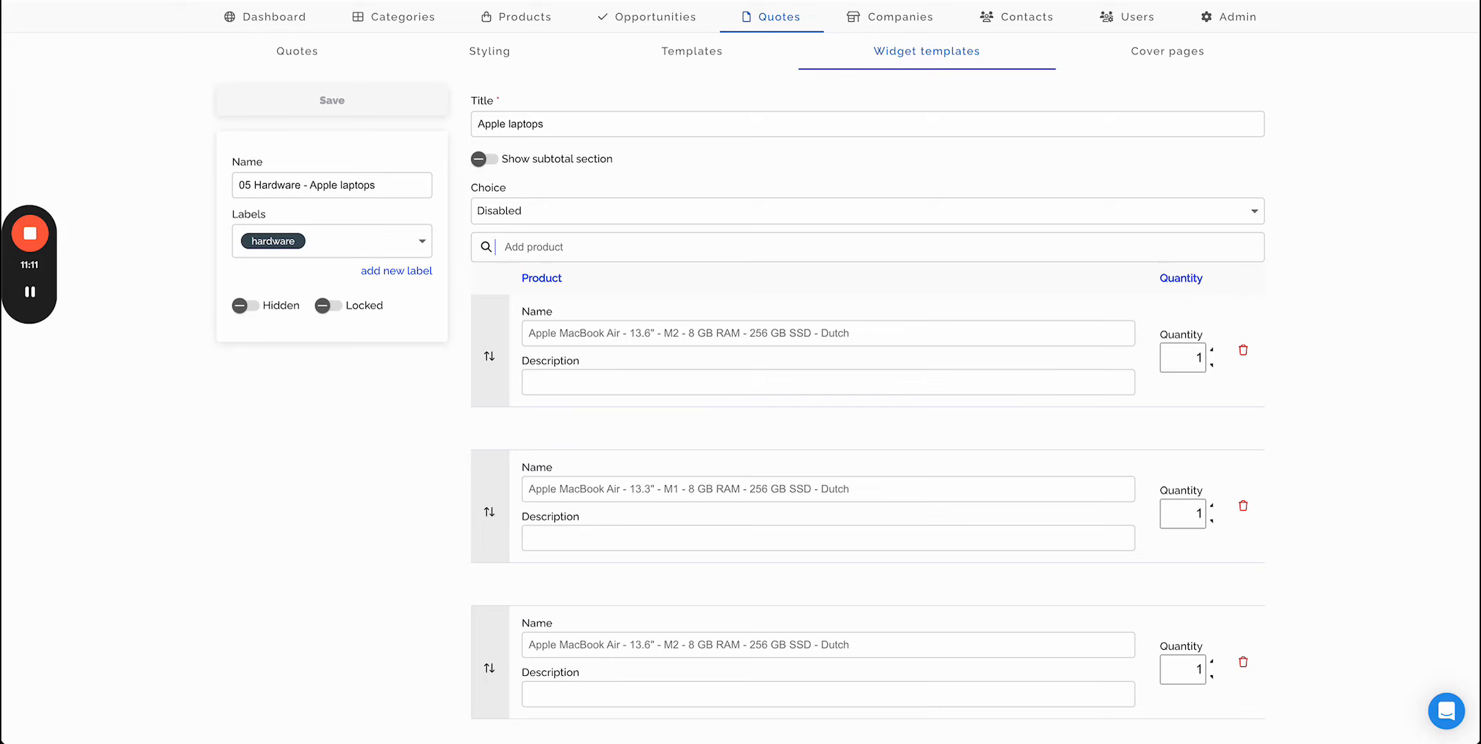
pyautogui.click(19, 1)
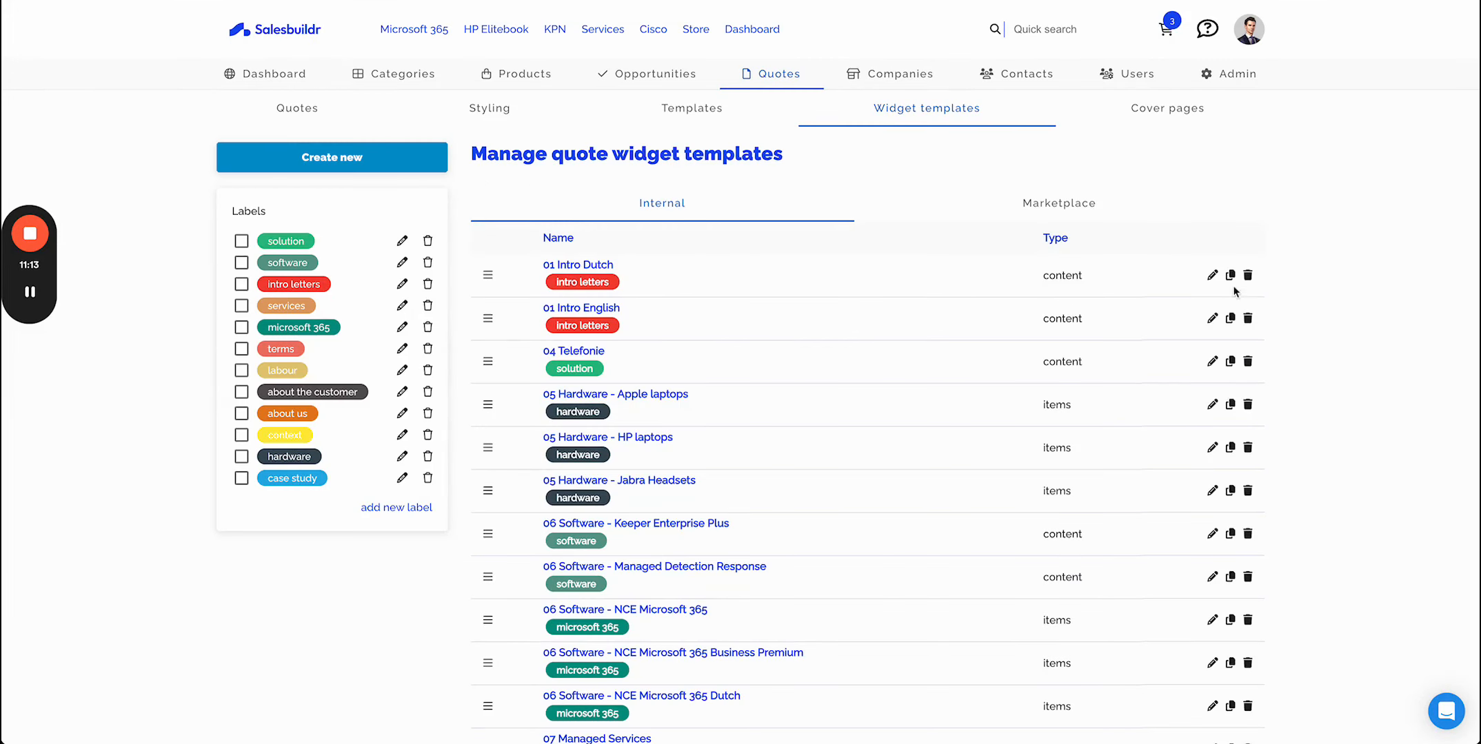
# - Open the 01 Intro Dutch widget template and read through its letter content and variables
pyautogui.click(1212, 275)
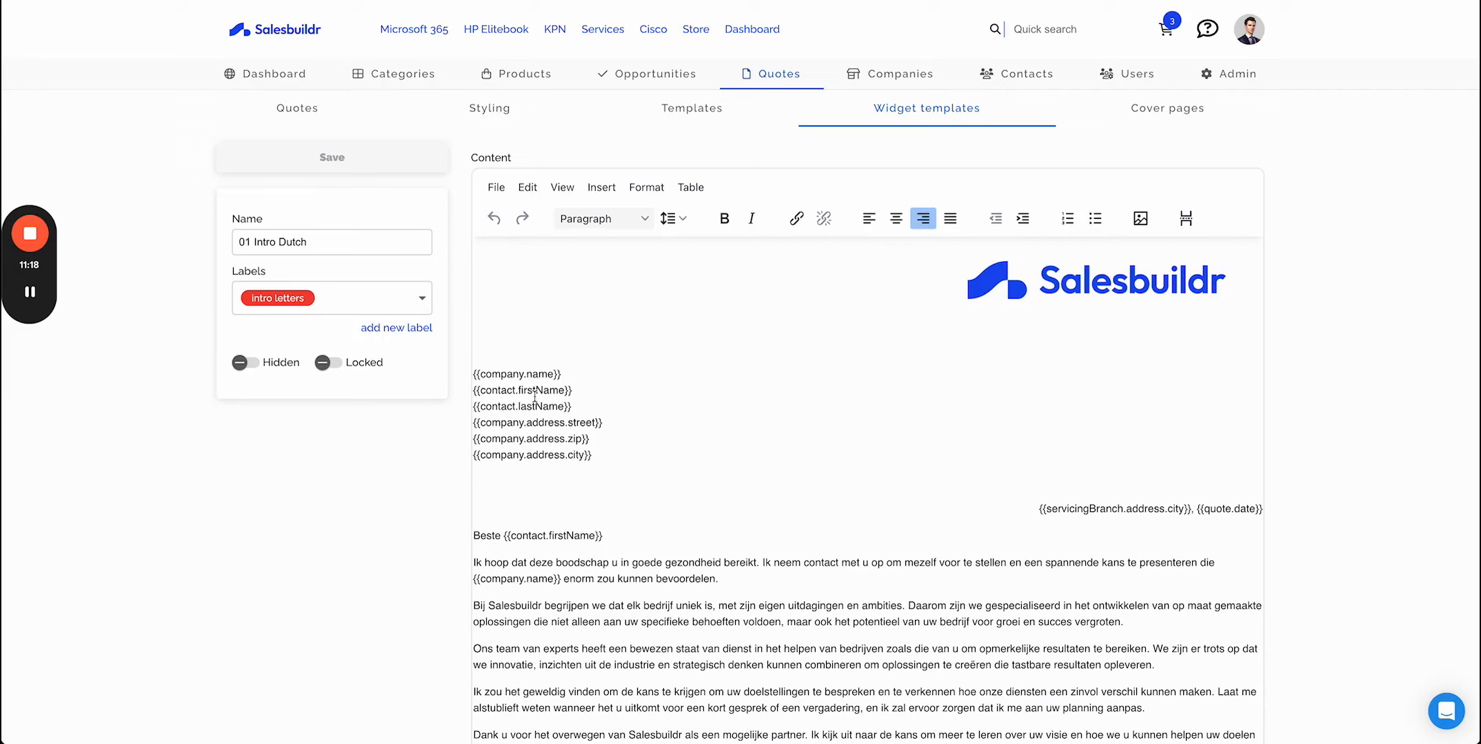
pyautogui.scroll(-6, 732, 501)
pyautogui.scroll(-2, 732, 501)
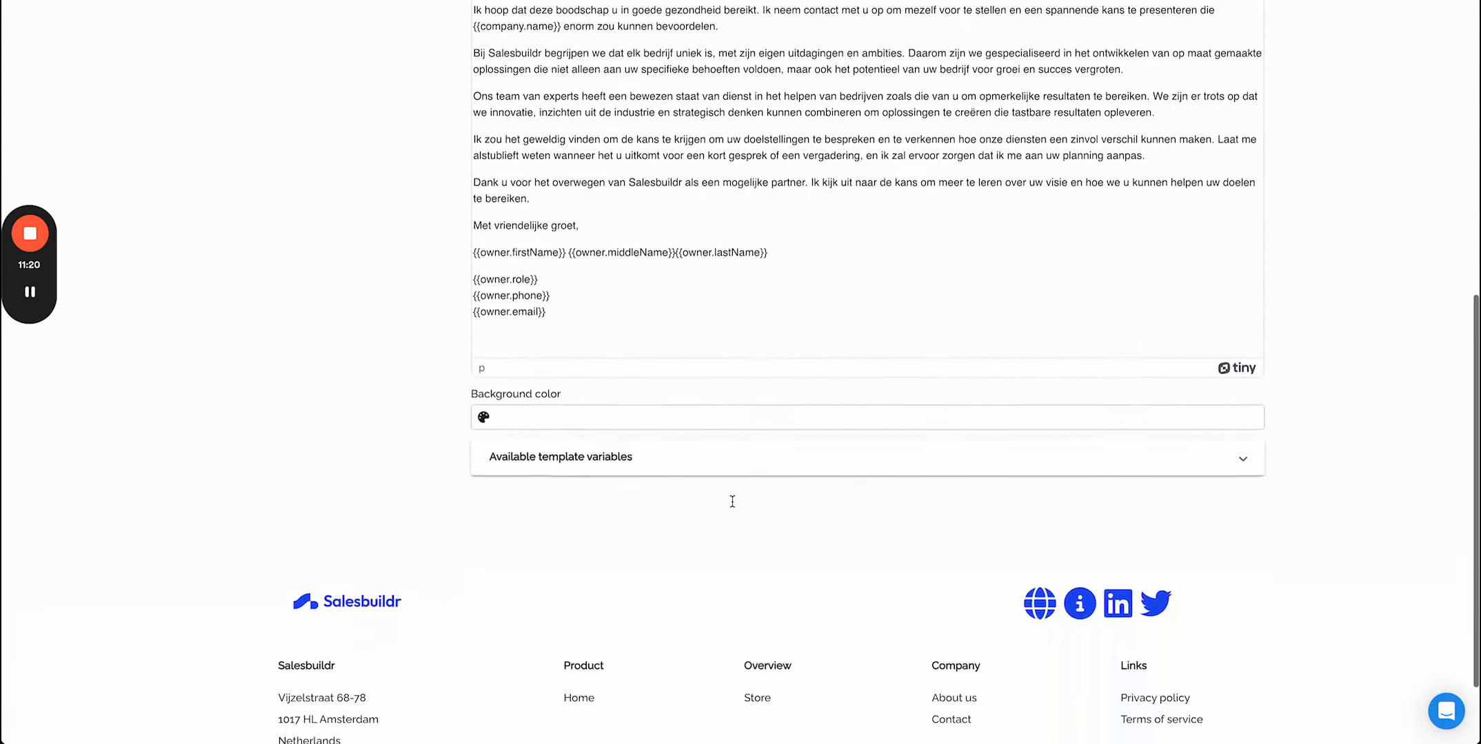
pyautogui.scroll(5, 732, 501)
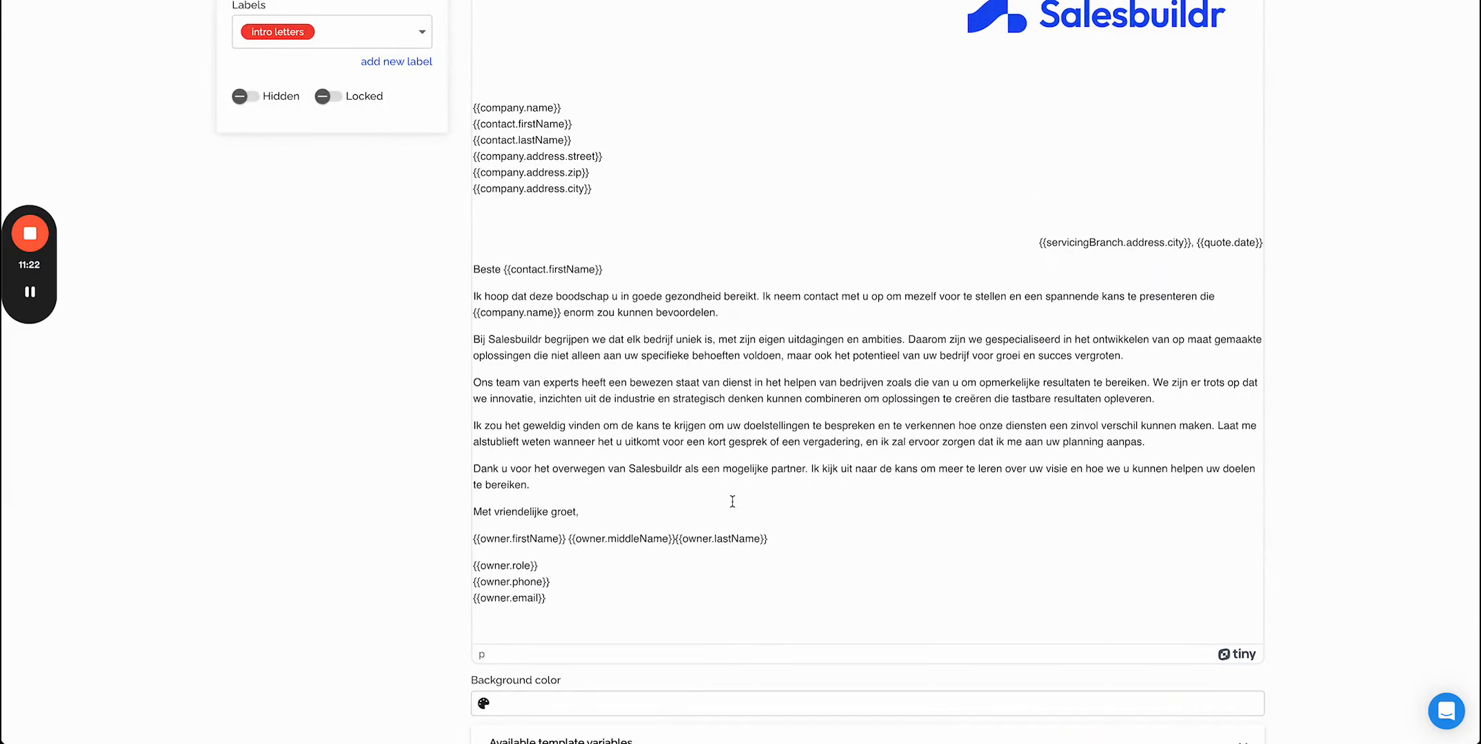
pyautogui.scroll(4, 732, 501)
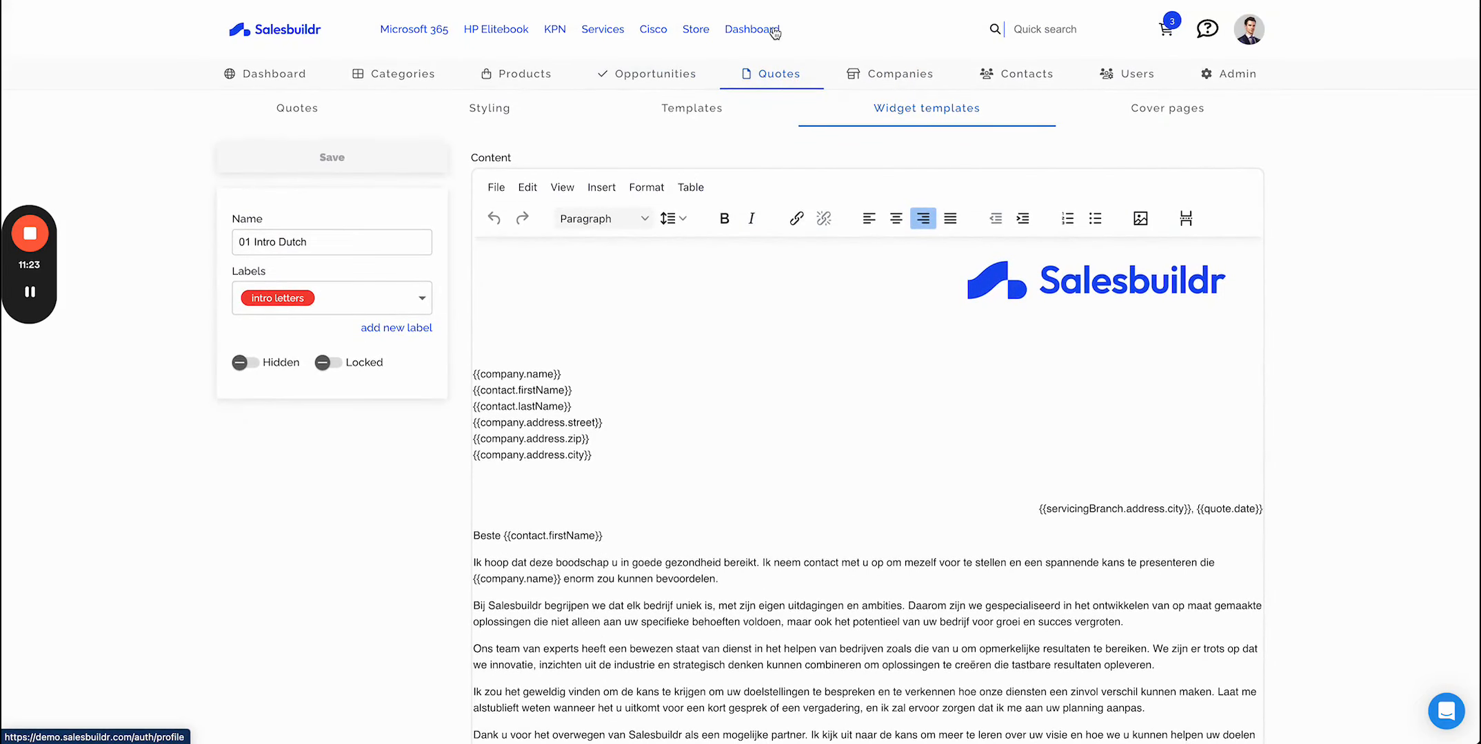
# - Return to the quote and insert the 05 Hardware - Apple laptops internal widget below the headsets widget
pyautogui.click(770, 74)
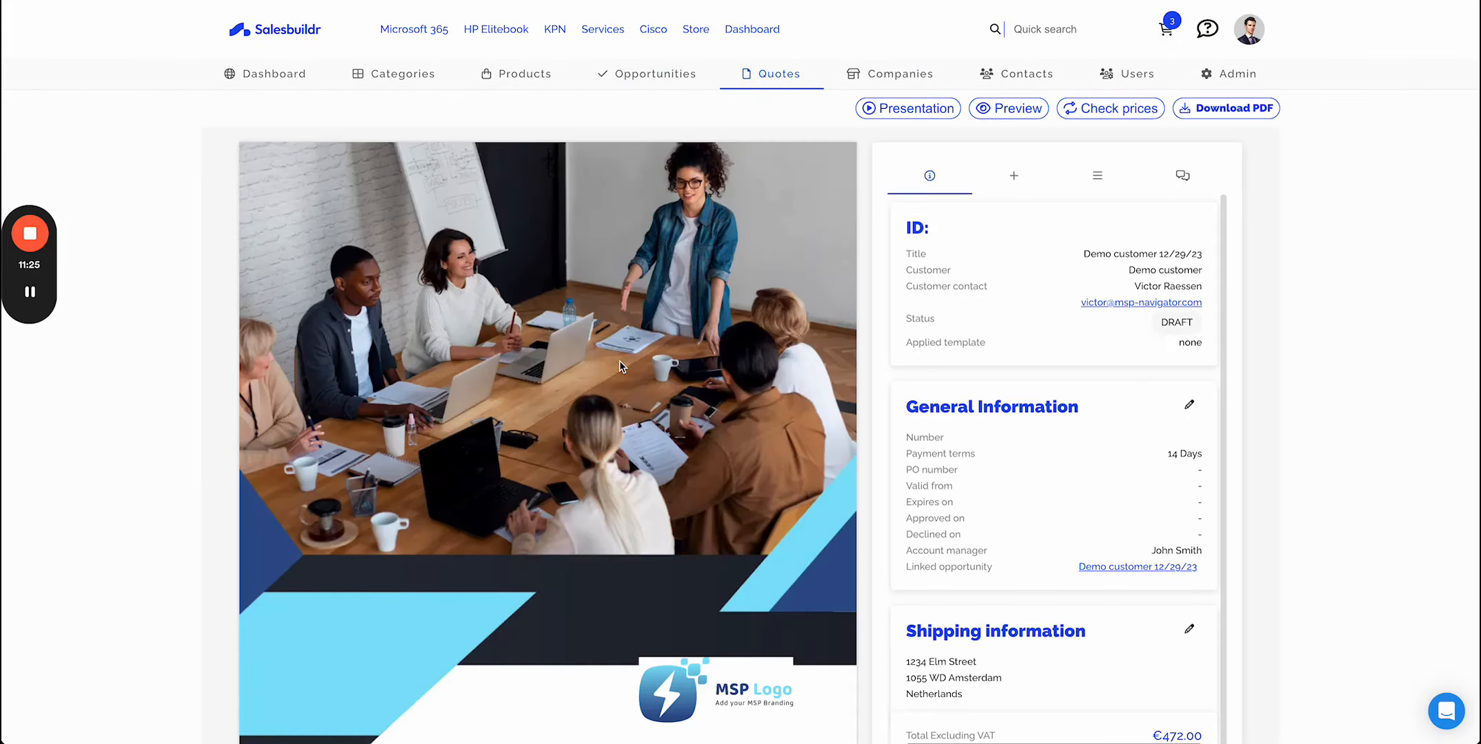
pyautogui.scroll(-5, 619, 361)
pyautogui.scroll(-15, 619, 361)
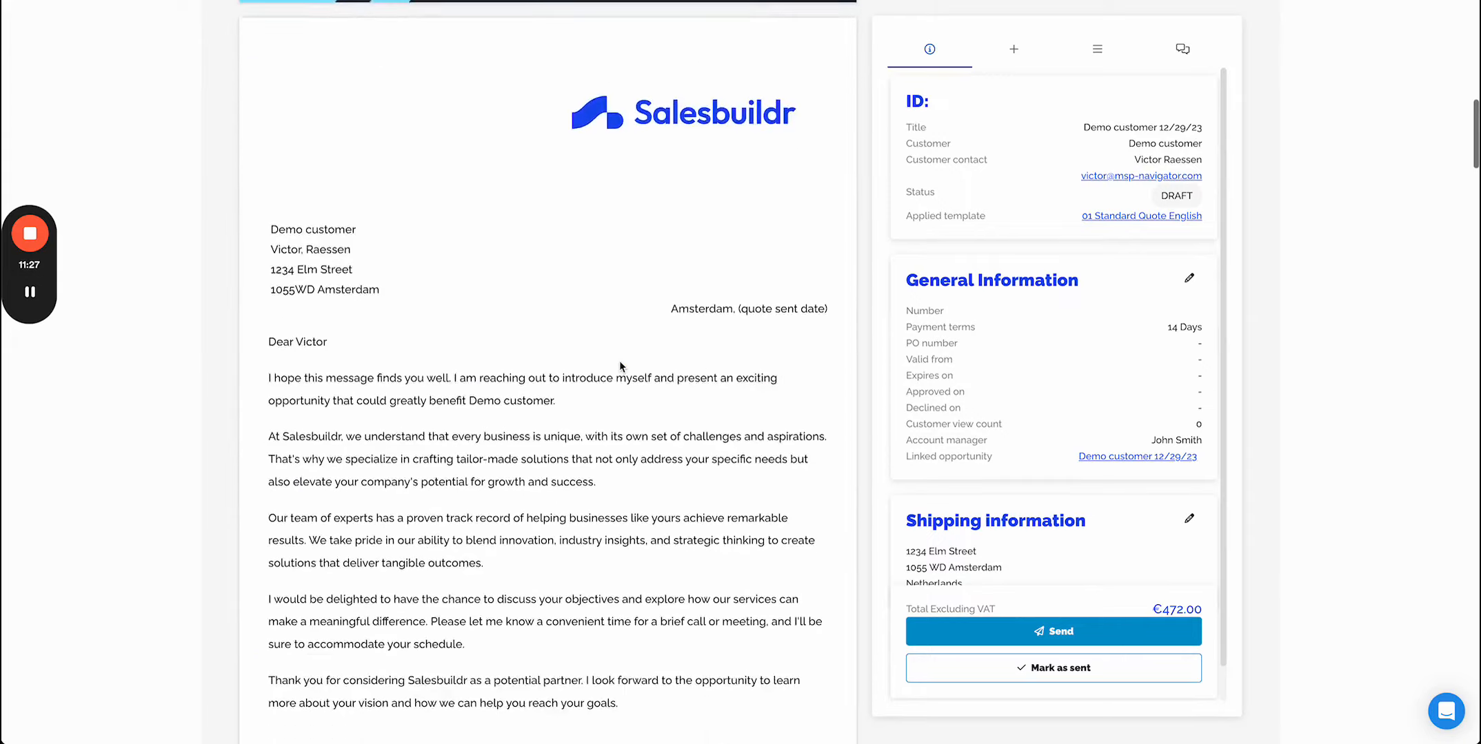
pyautogui.click(1012, 48)
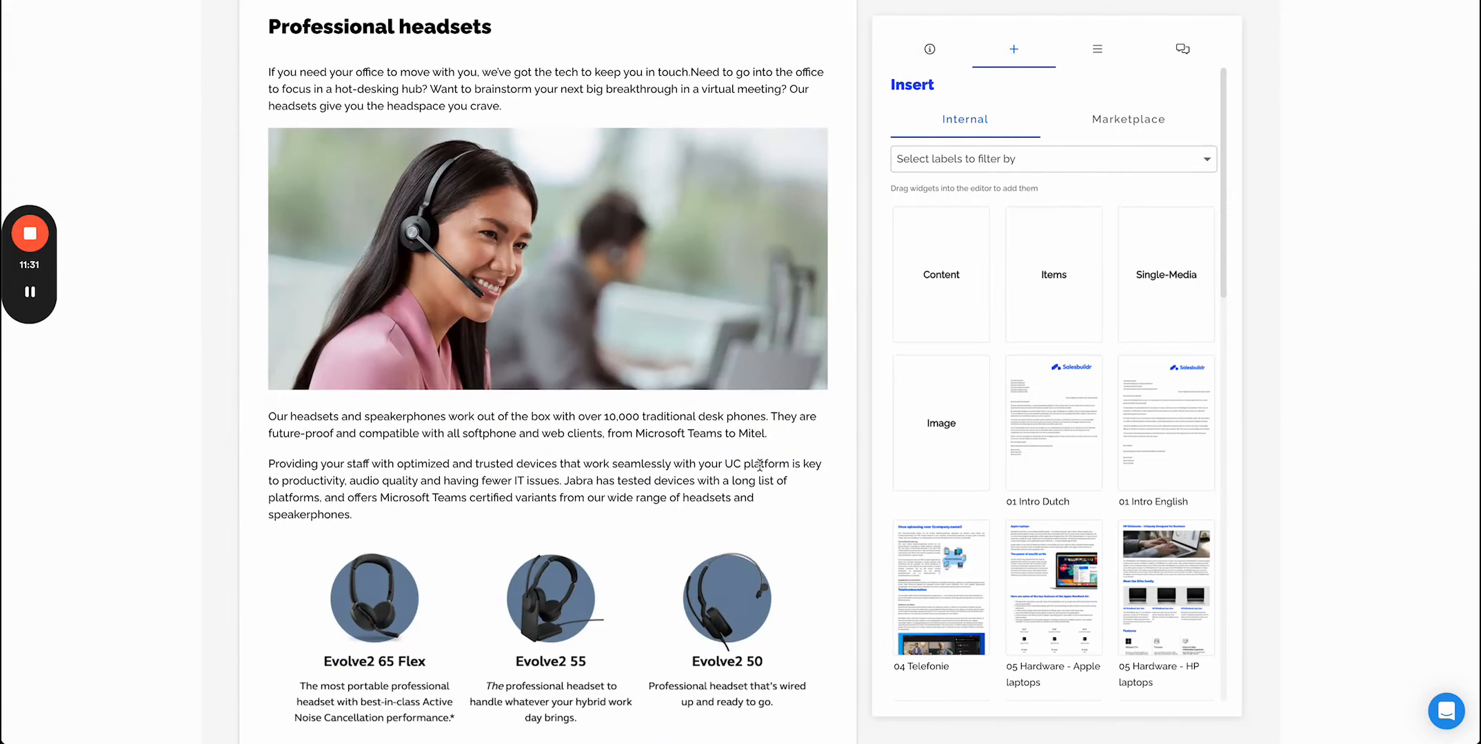
pyautogui.scroll(-10, 760, 466)
pyautogui.scroll(-12, 758, 465)
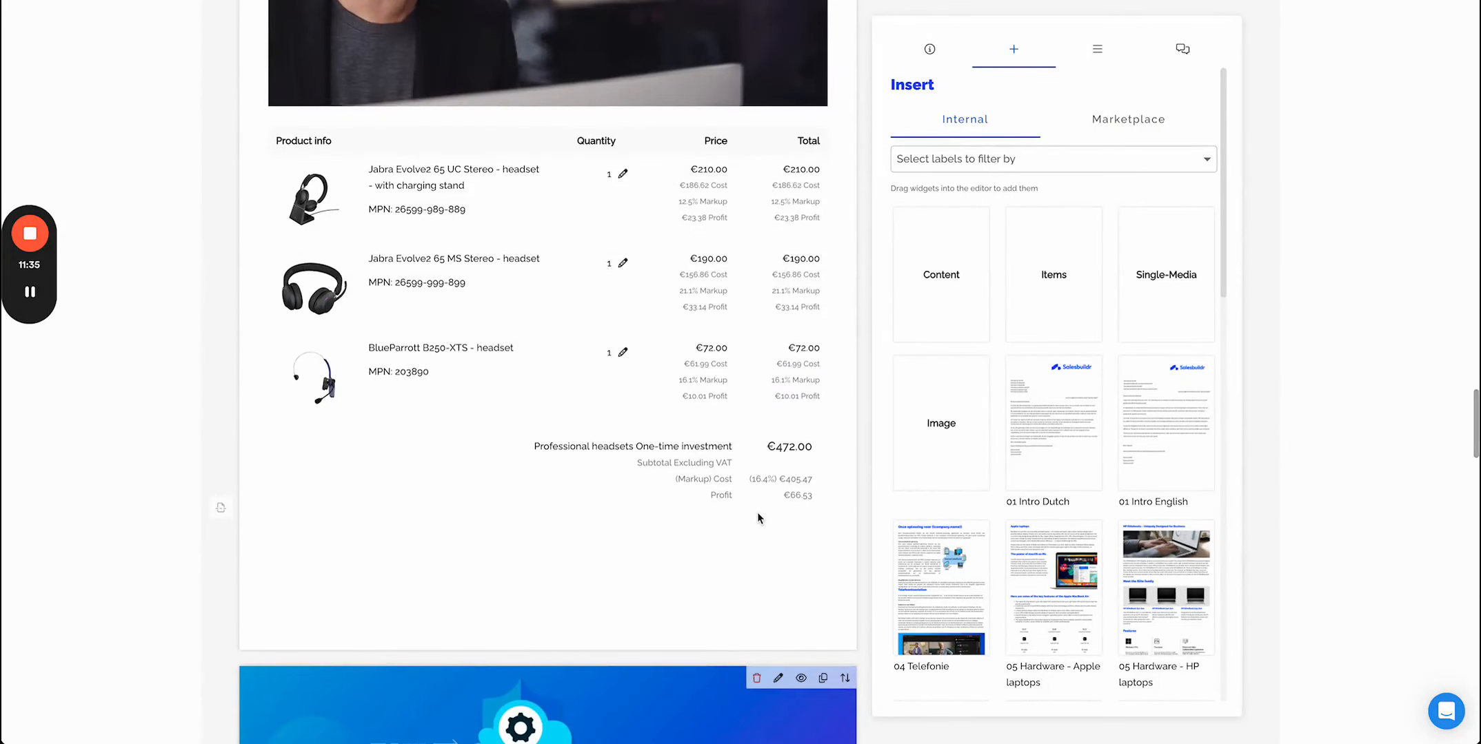
pyautogui.scroll(-5, 757, 512)
pyautogui.scroll(-3, 1082, 500)
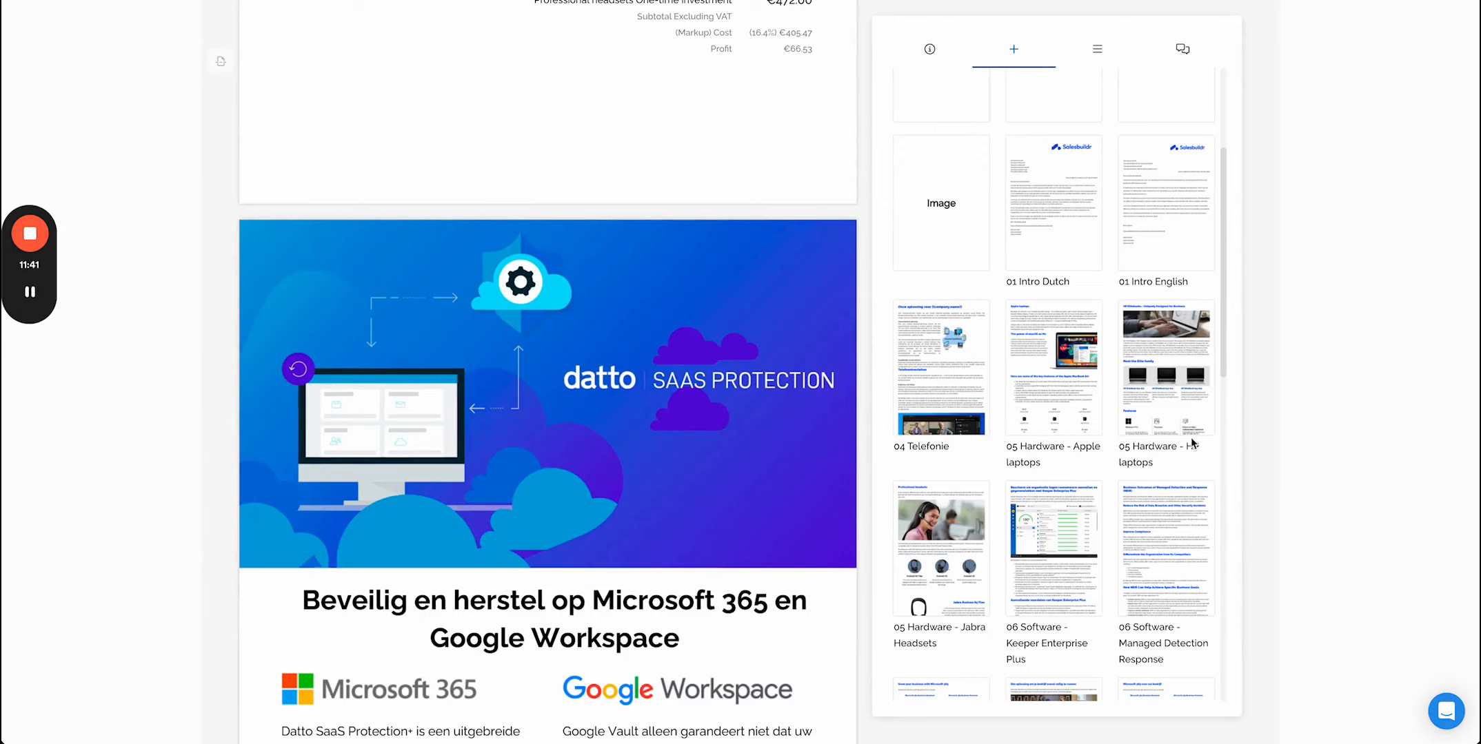
pyautogui.moveTo(1049, 386); pyautogui.dragTo(318, 288)
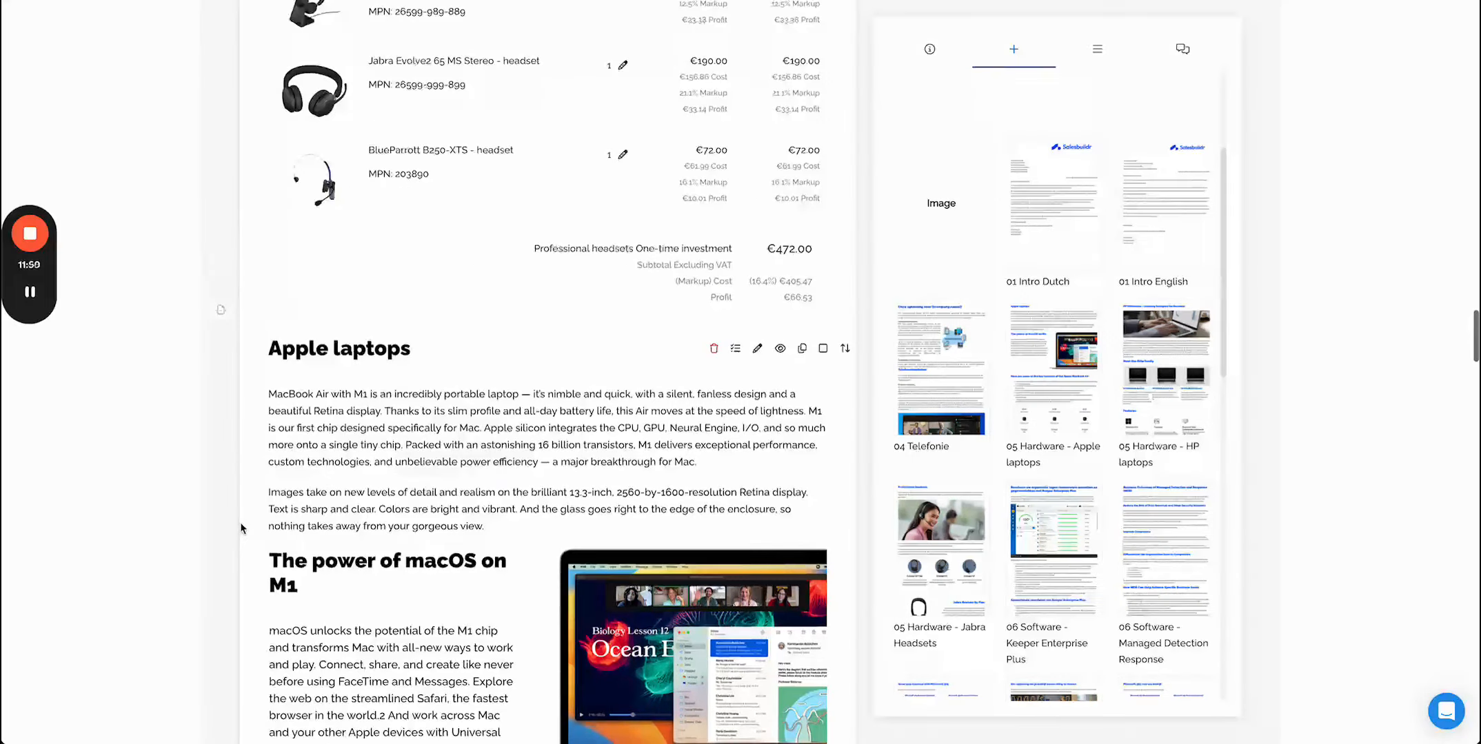
# - Scroll through the inserted Apple laptops widget and its product table
pyautogui.scroll(-5, 497, 548)
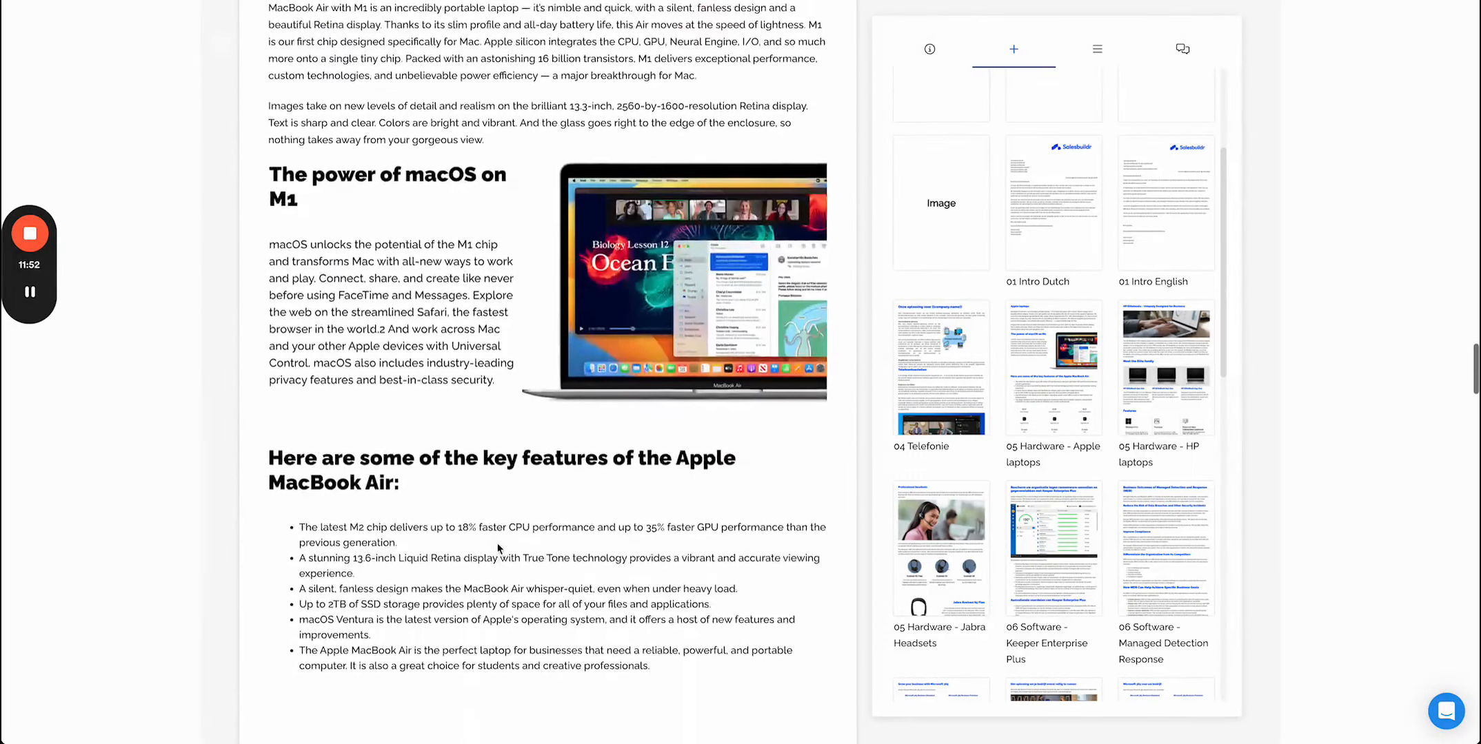
pyautogui.scroll(-12, 498, 548)
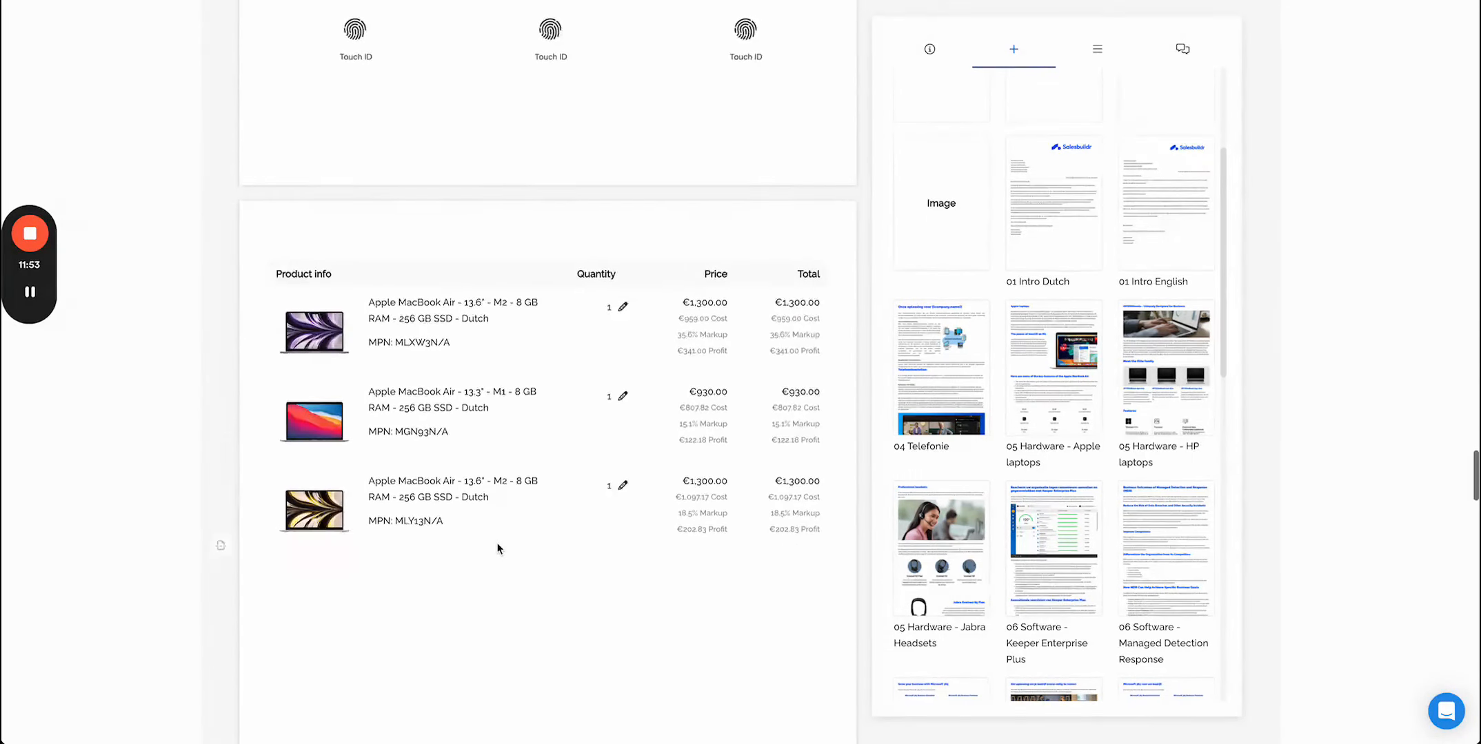
pyautogui.scroll(-2, 497, 548)
pyautogui.click(174, 1)
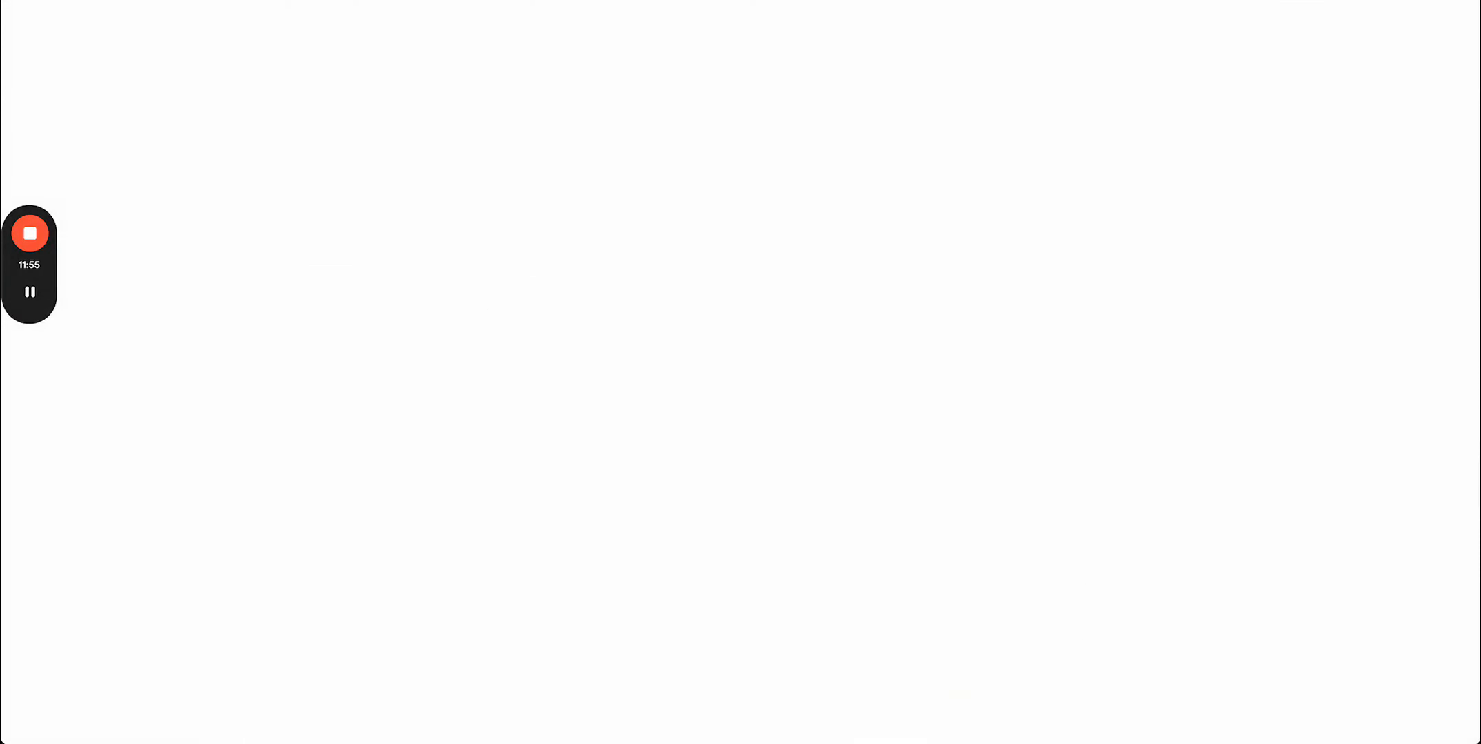